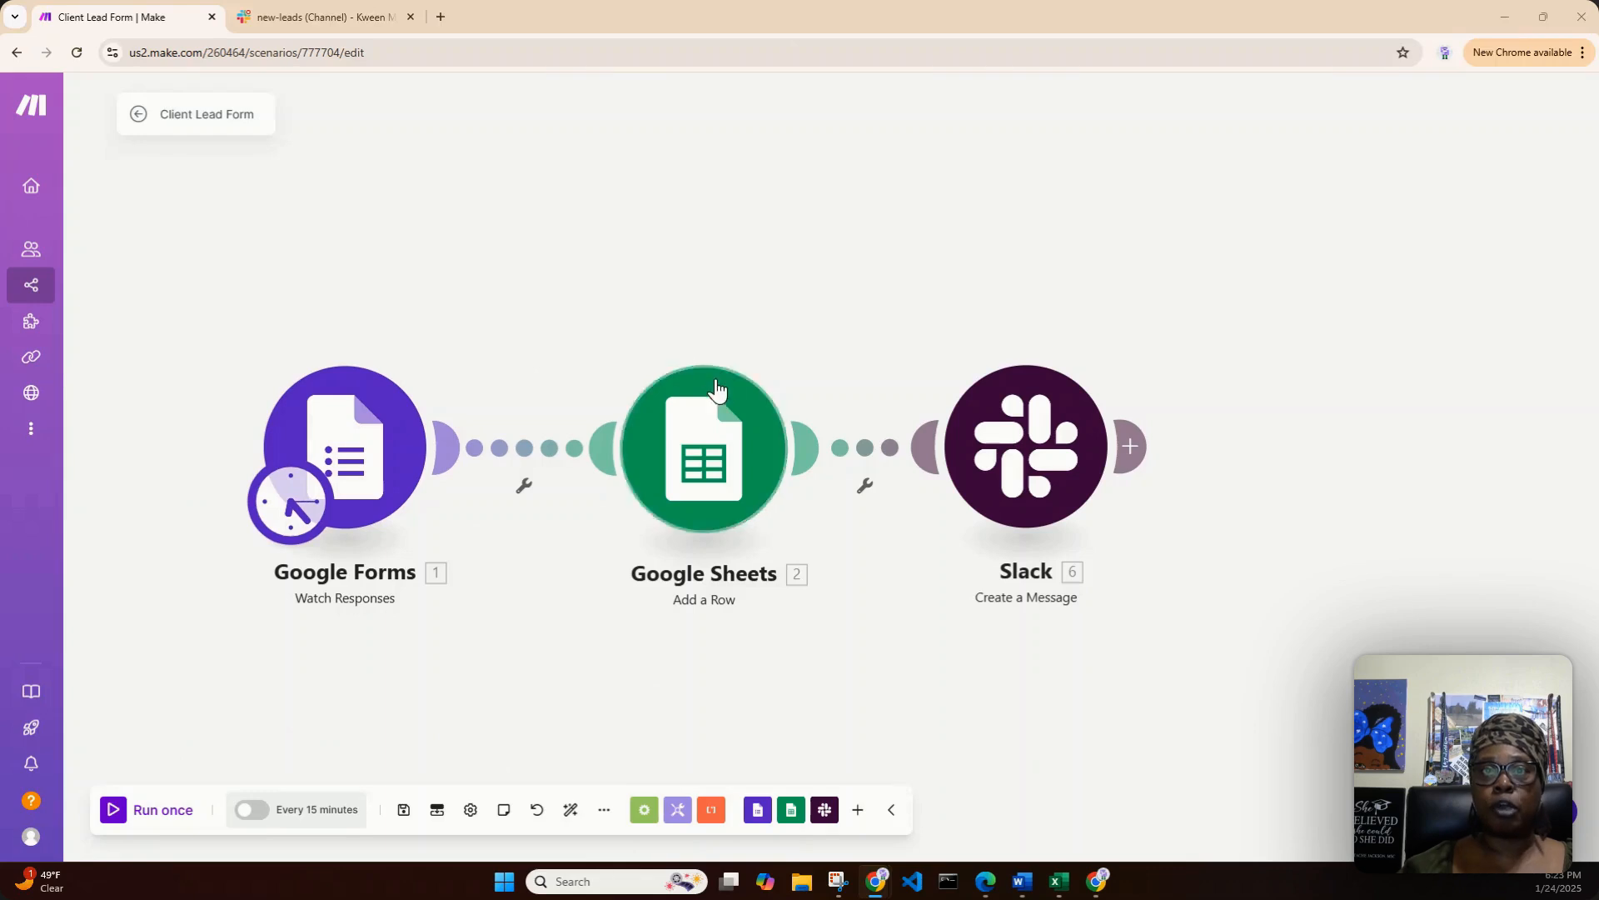
- Add a Google Sheets Search Rows module between the Google Forms and Google Sheets Add a Row modules
left_click_drag(738, 460, 720, 460)
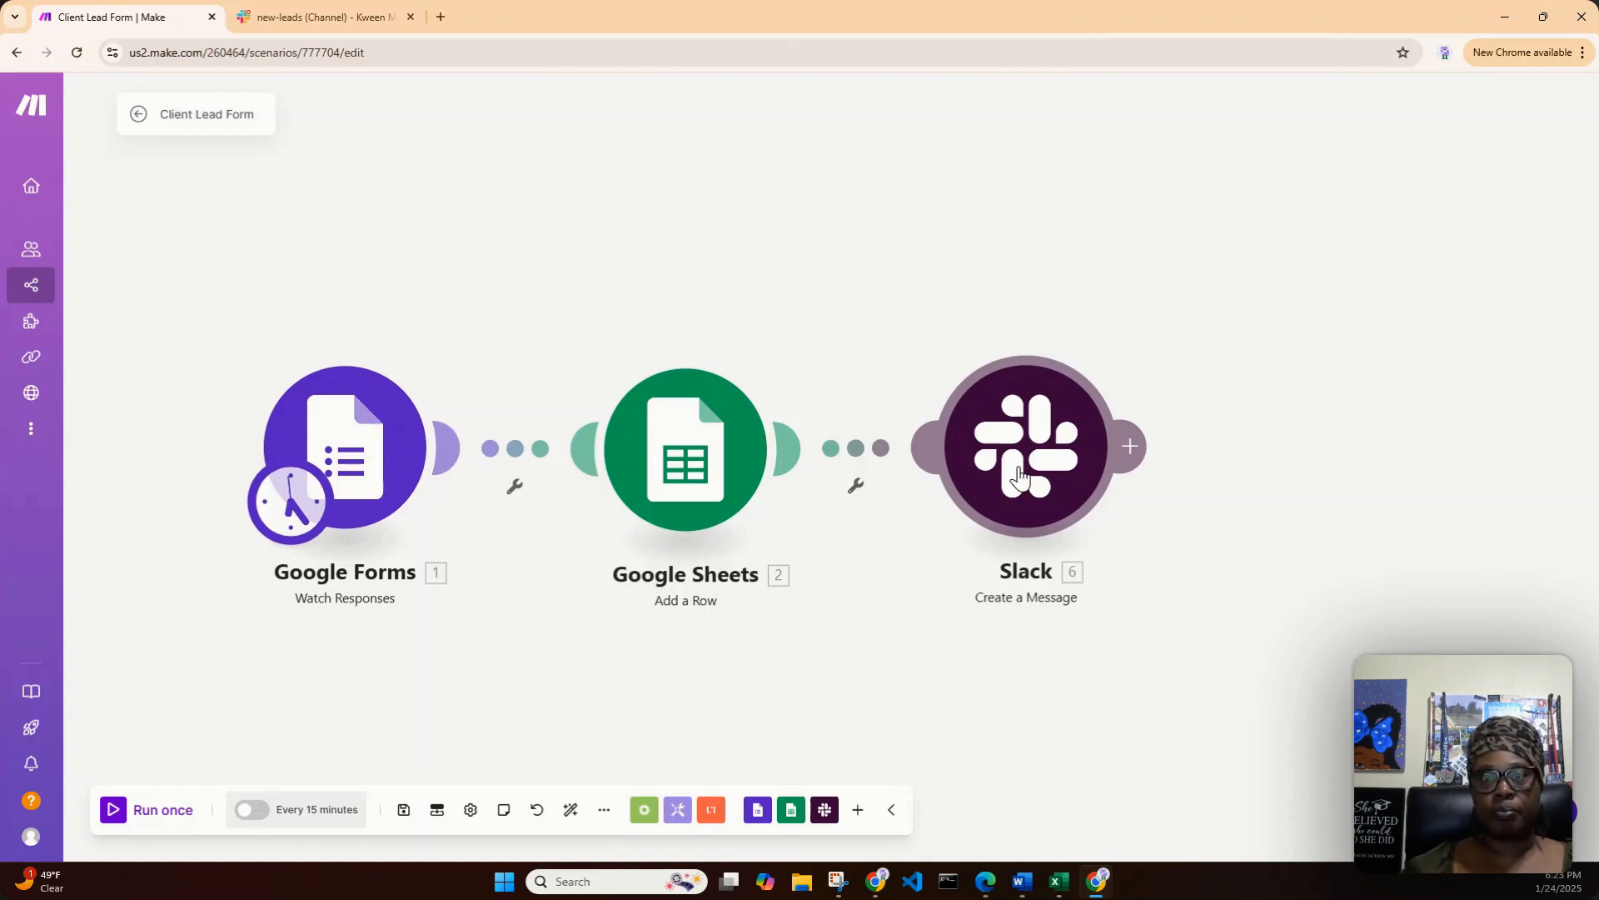
right_click(517, 456)
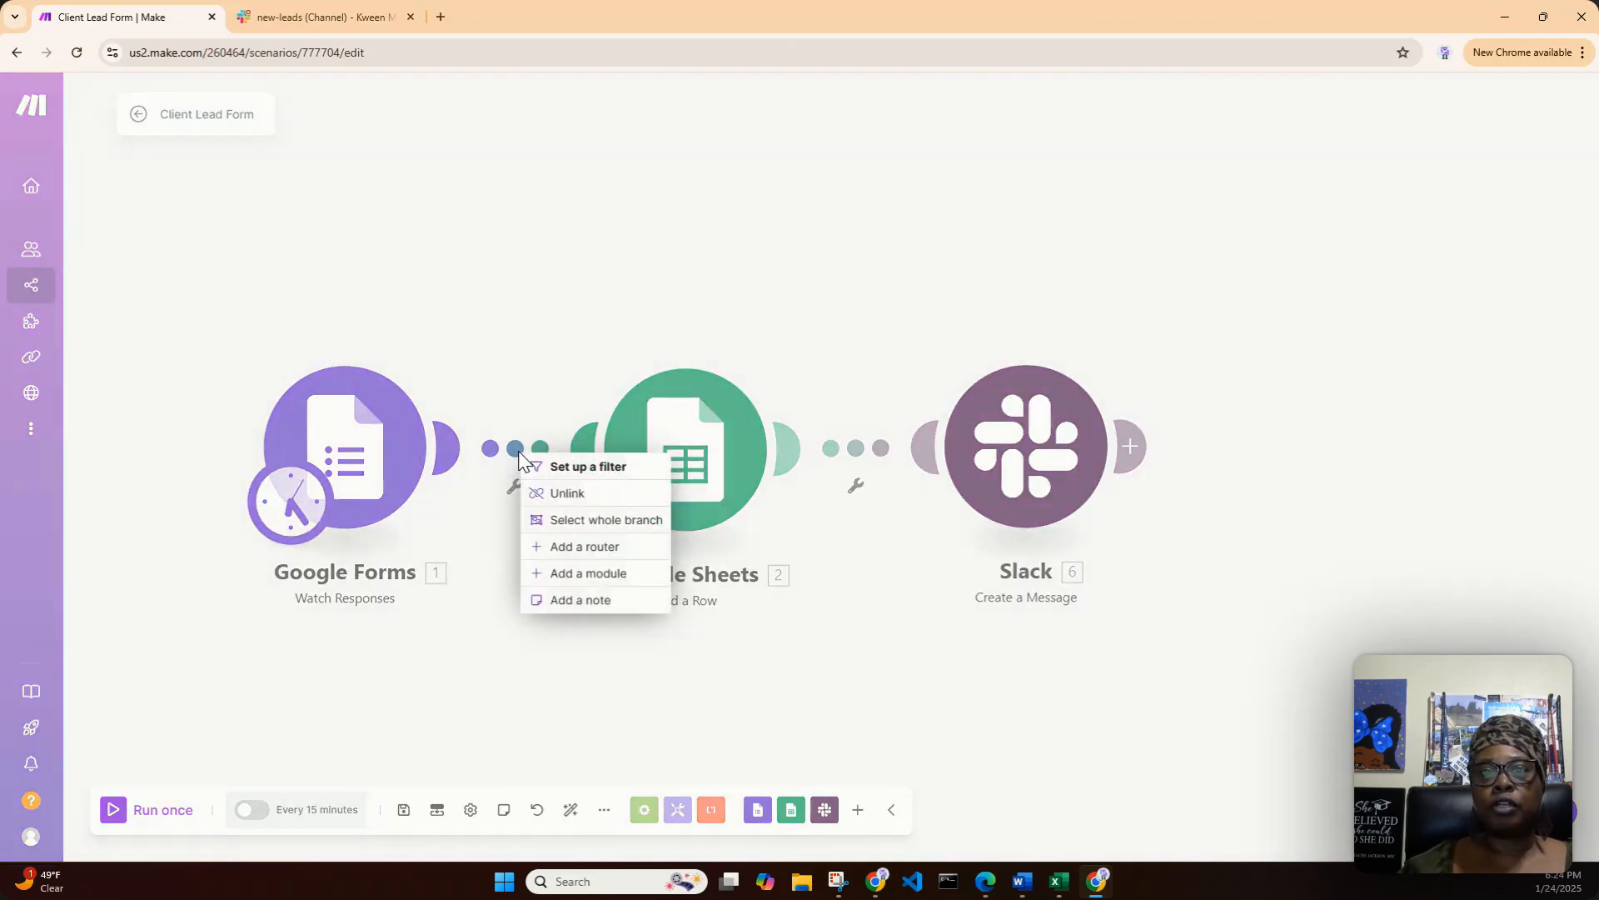
left_click(597, 575)
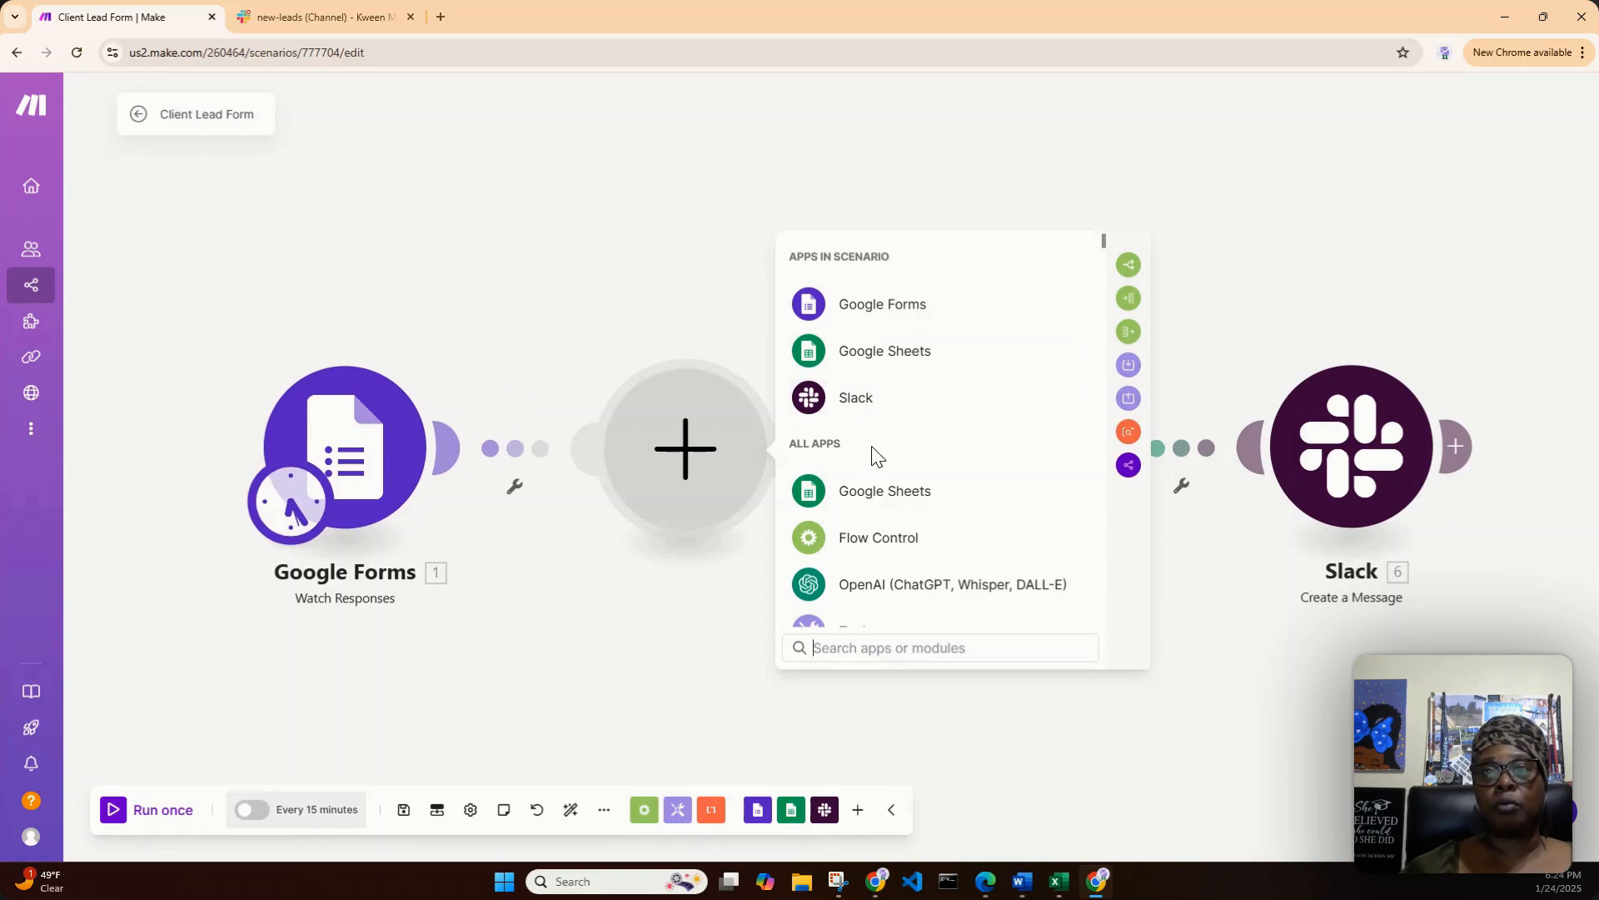
left_click(896, 358)
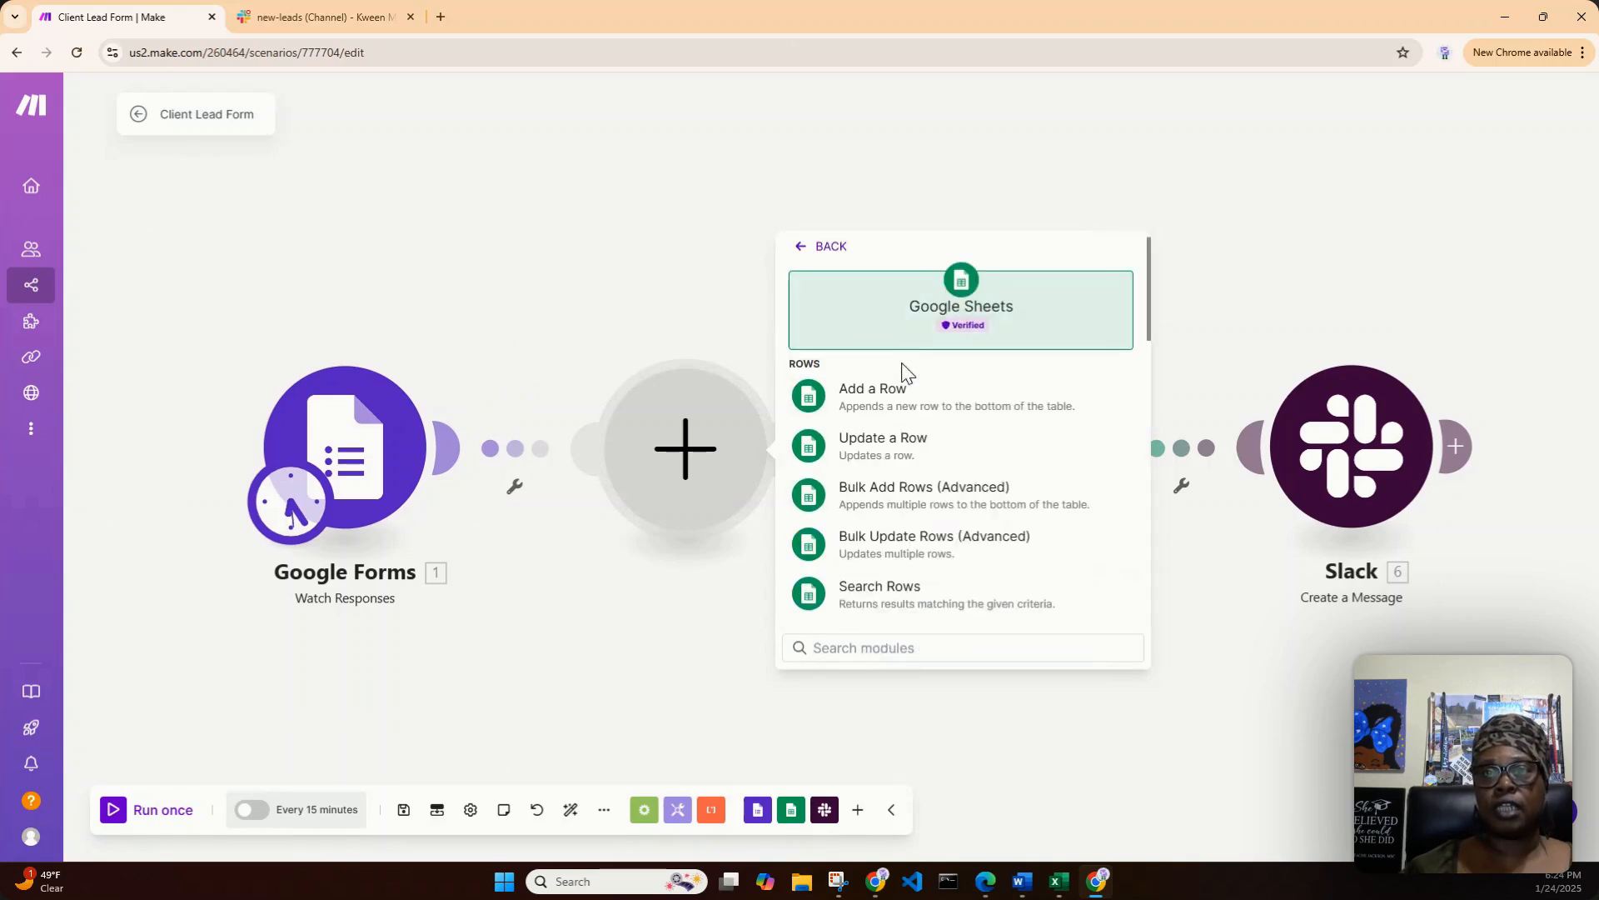
scroll(928, 438, "down", 1)
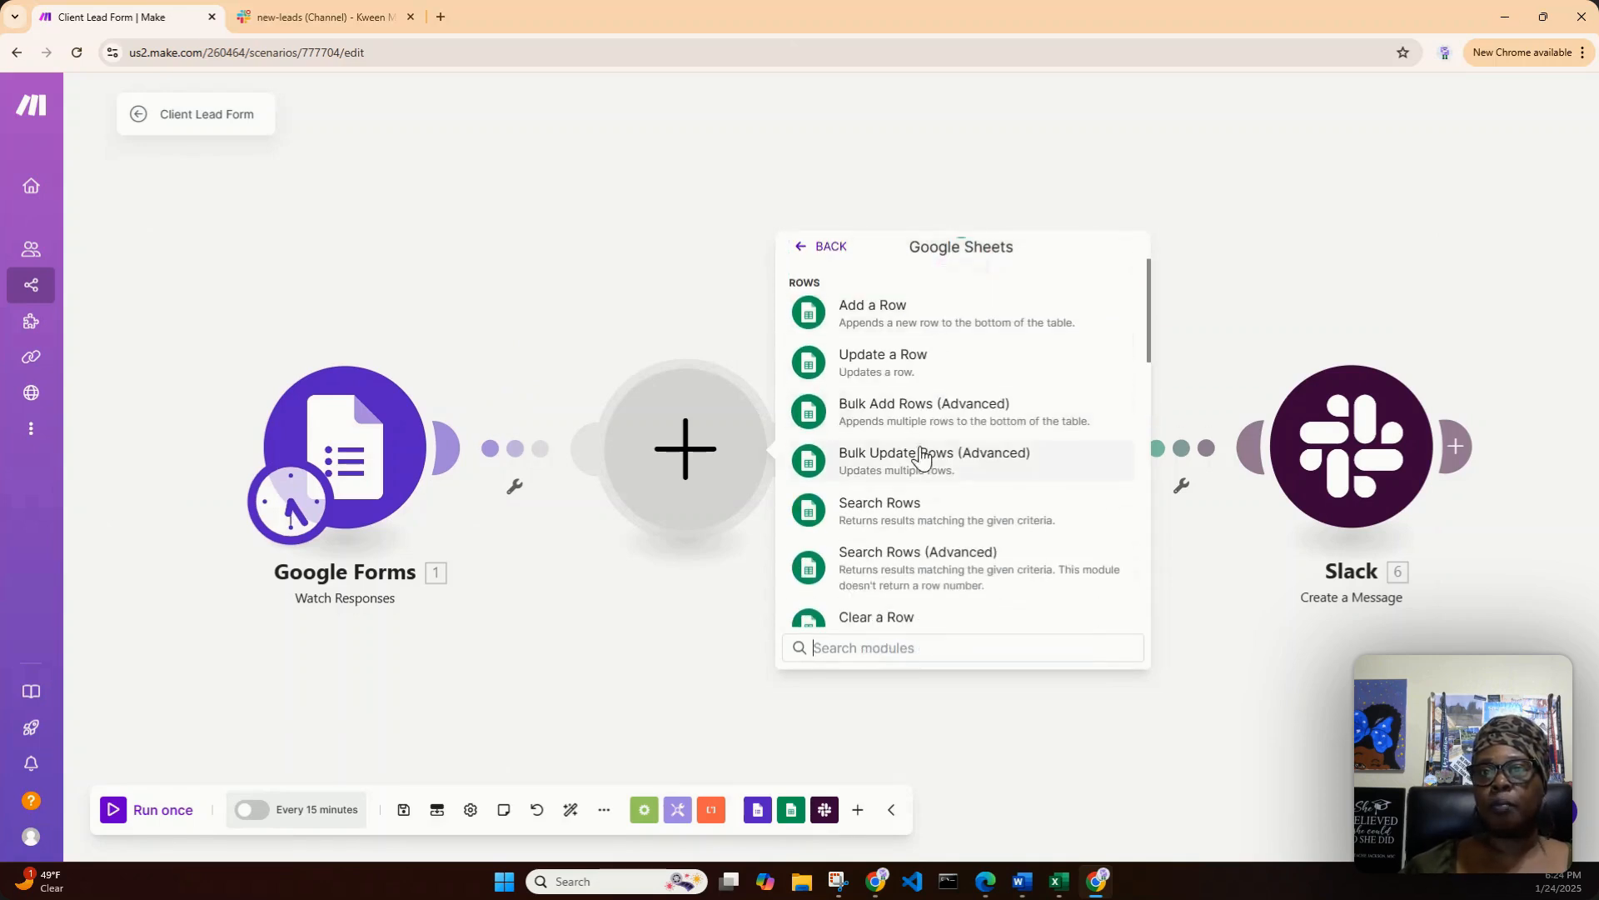
left_click(897, 510)
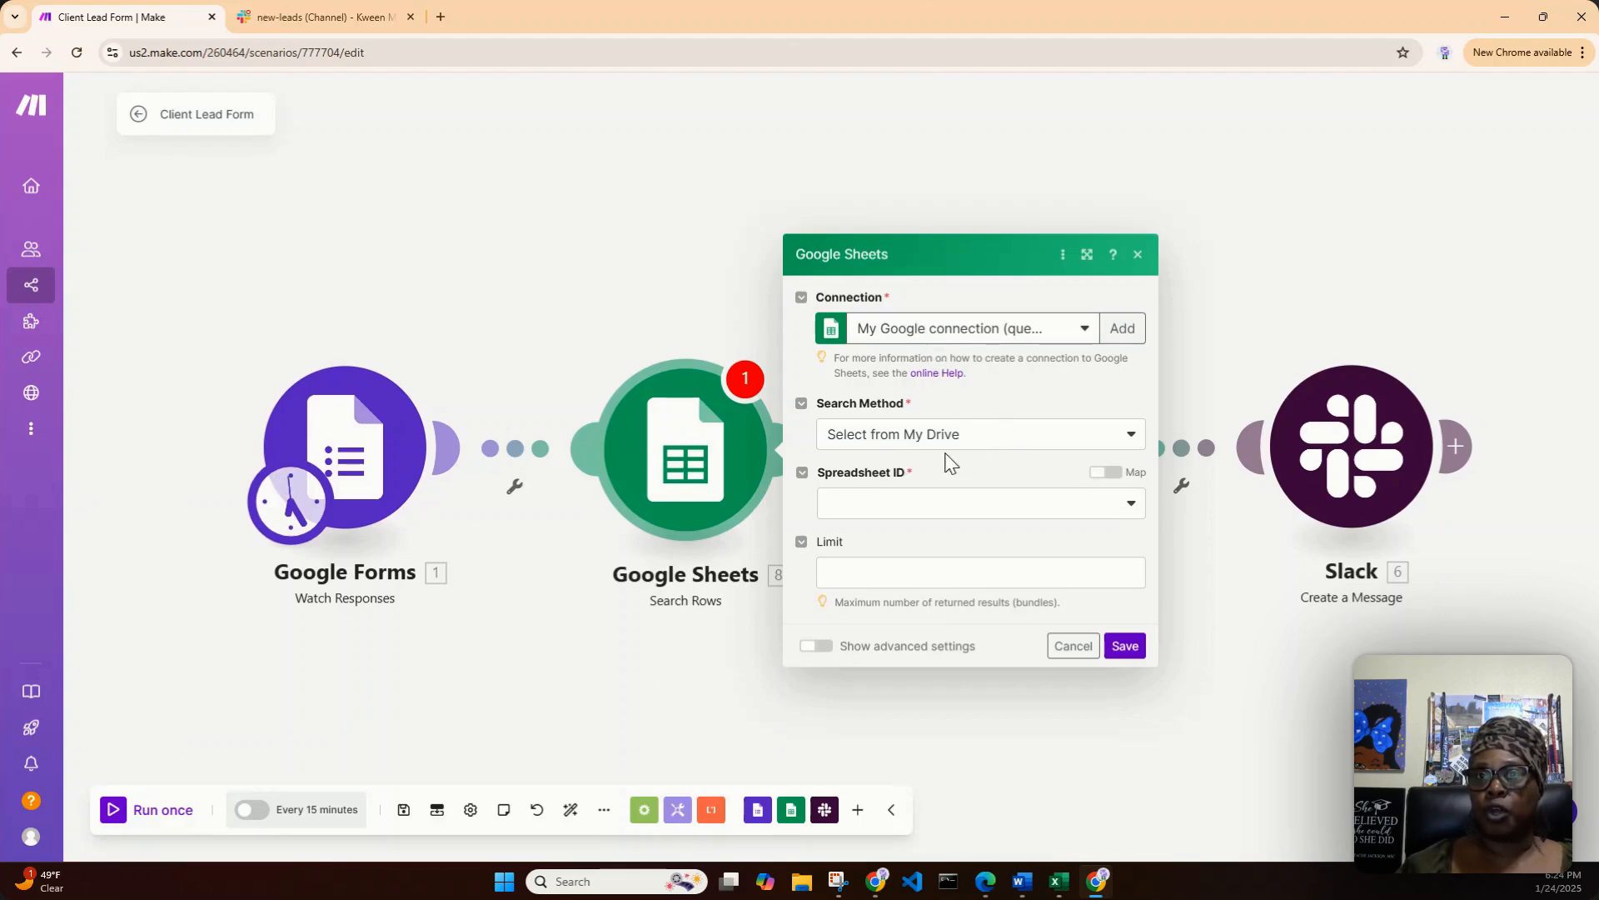
- Set the Search Rows module to use the Client Lead Form spreadsheet and its Sheet1 sheet
left_click(1130, 505)
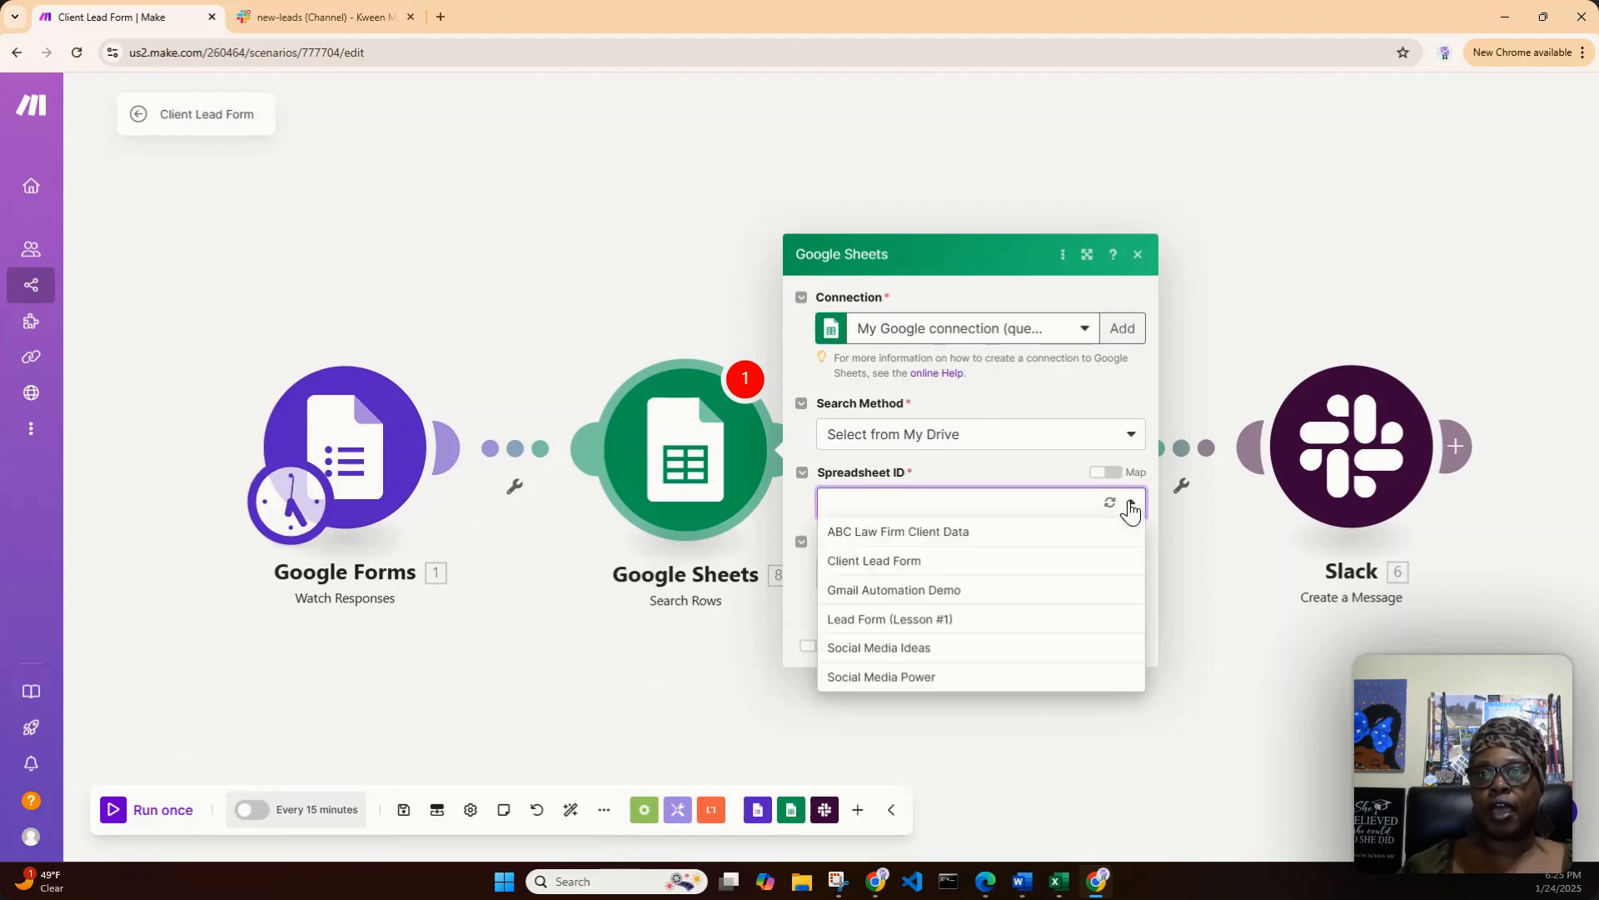
left_click(881, 567)
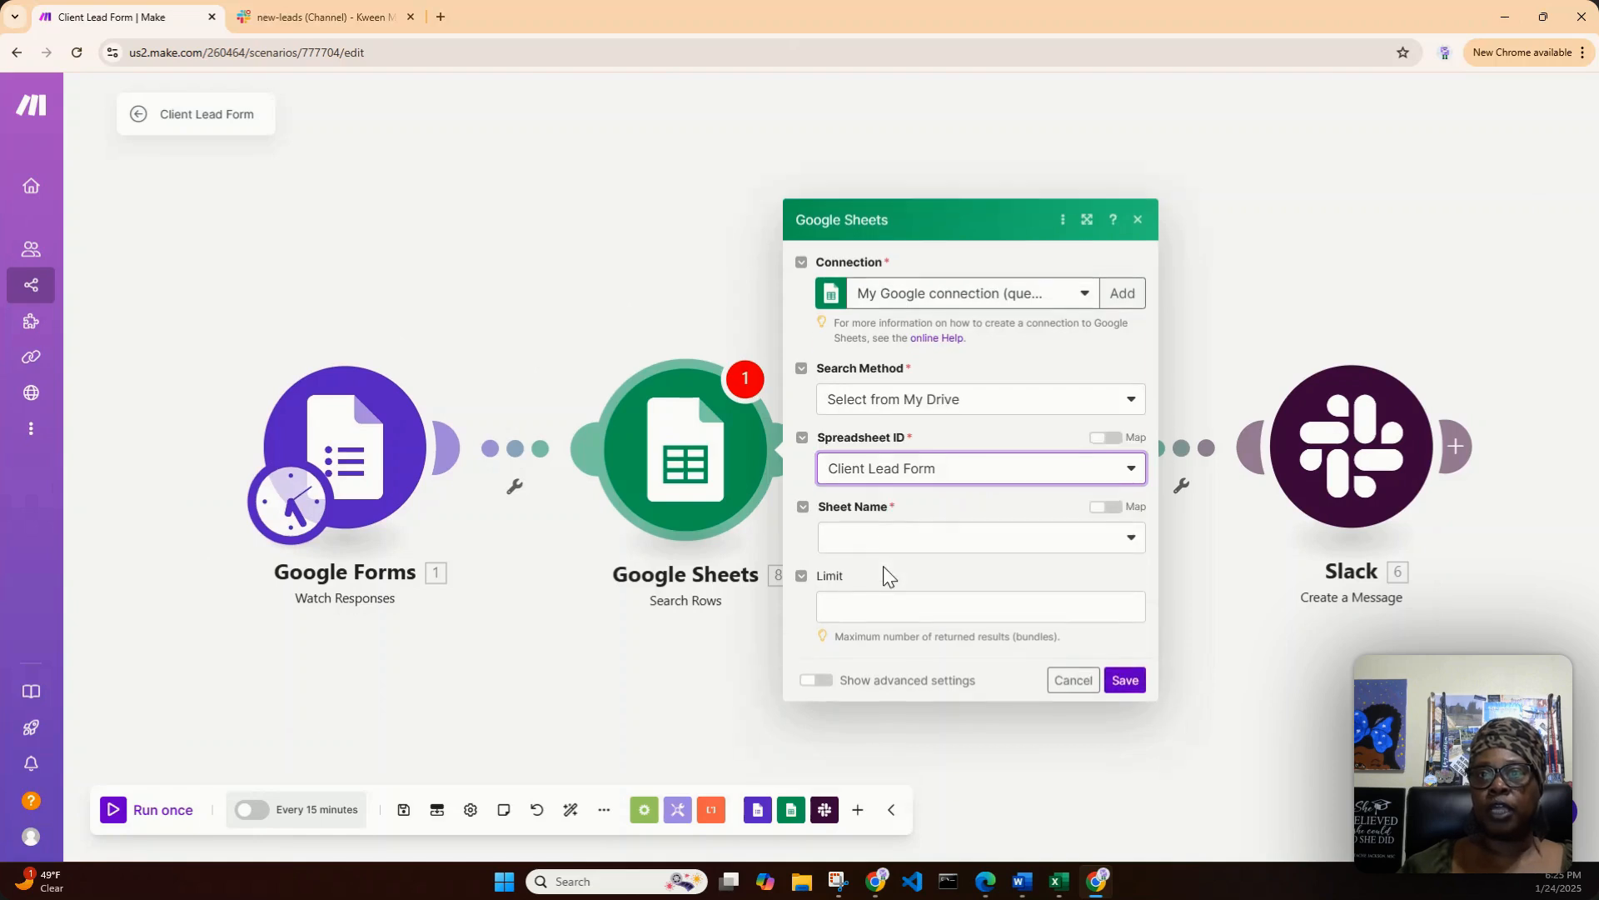
left_click(1130, 540)
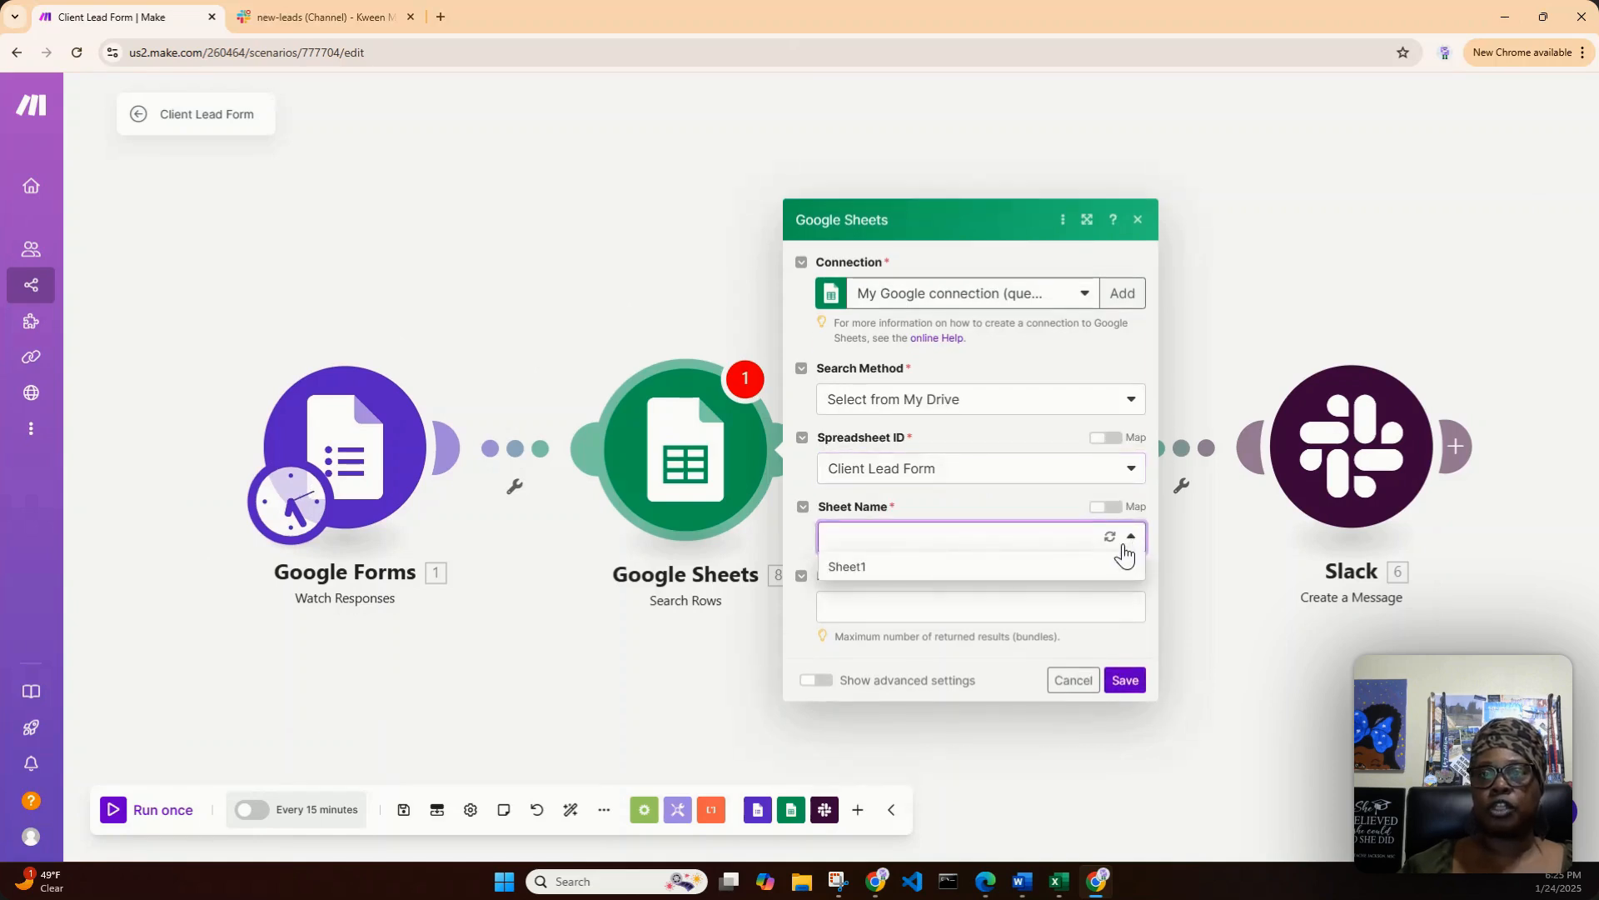
left_click(998, 566)
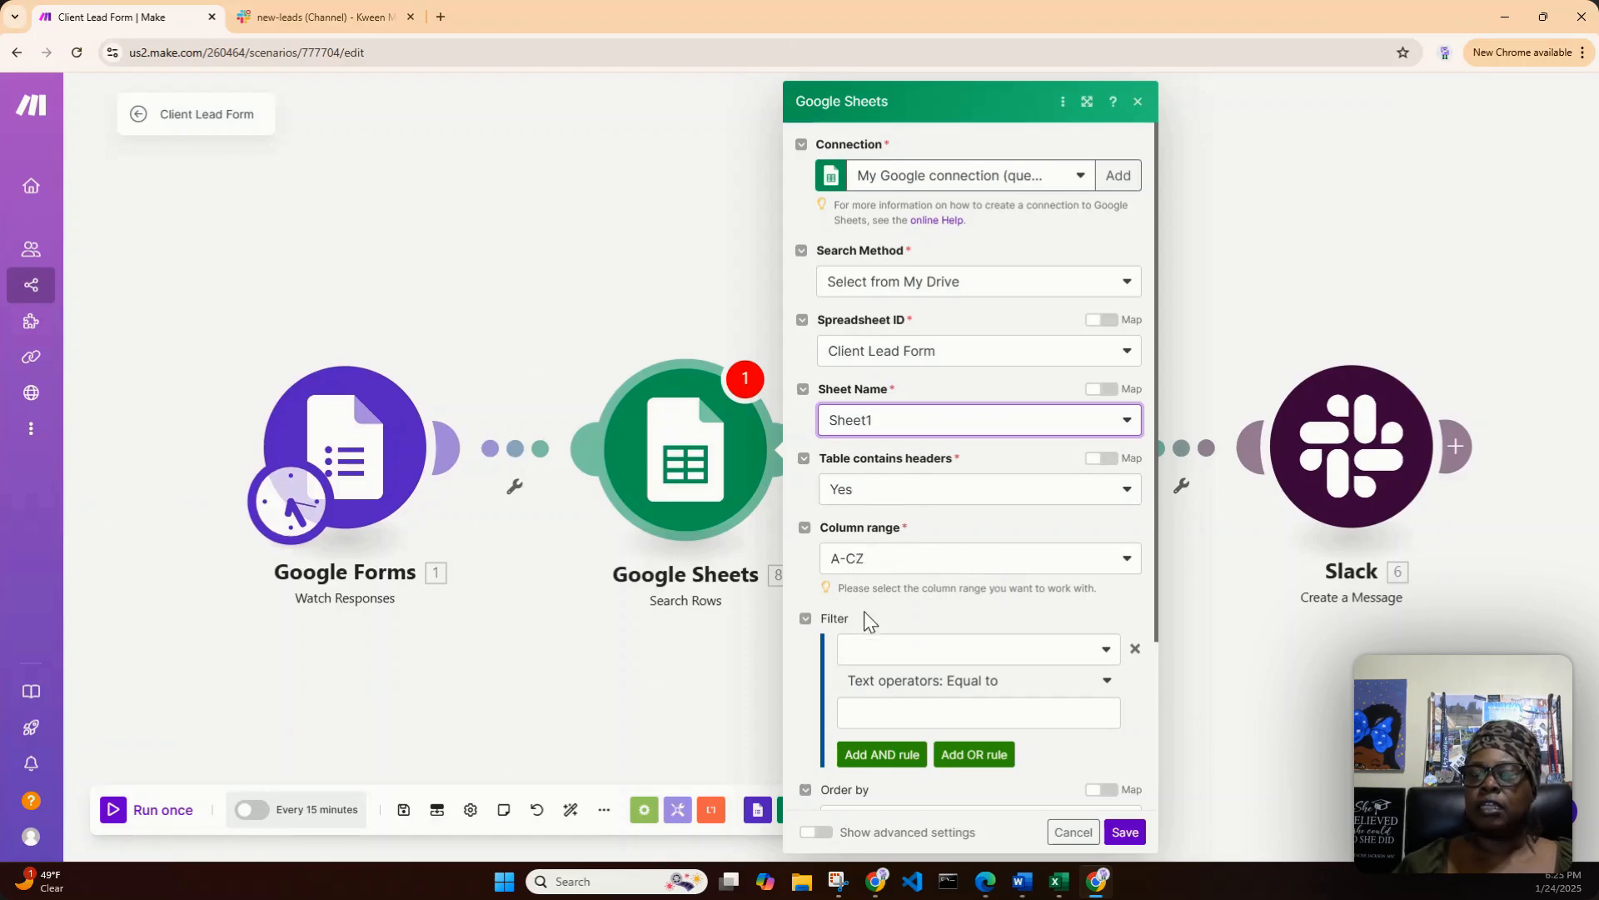
- Choose Email (C) as the column for the Search Rows filter
scroll(922, 598, "down", 2)
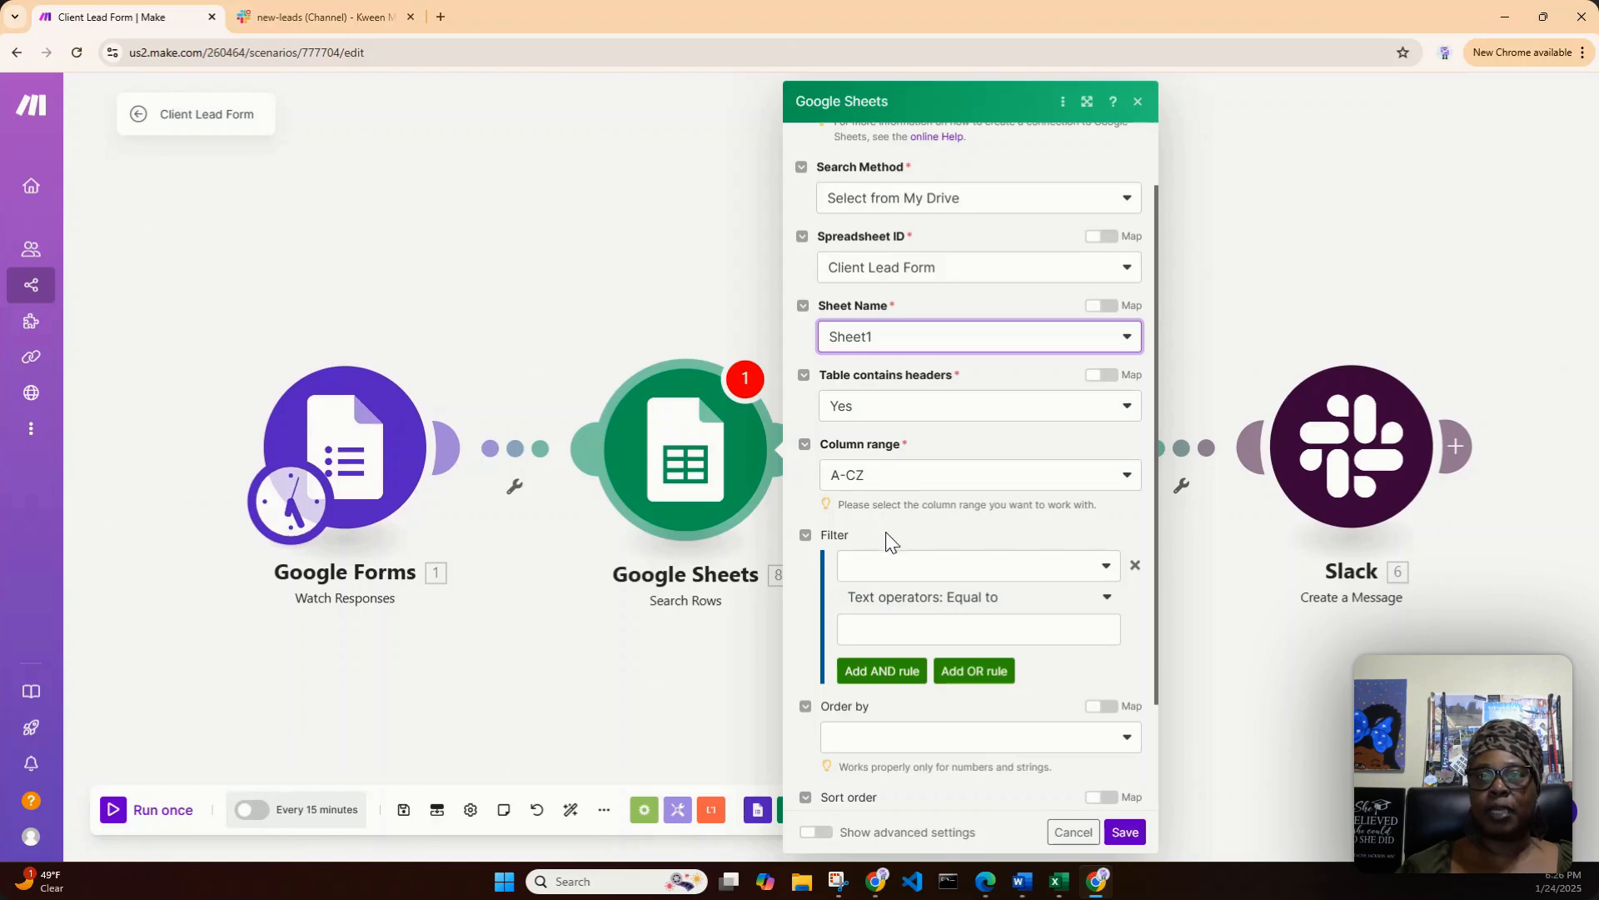
left_click(932, 567)
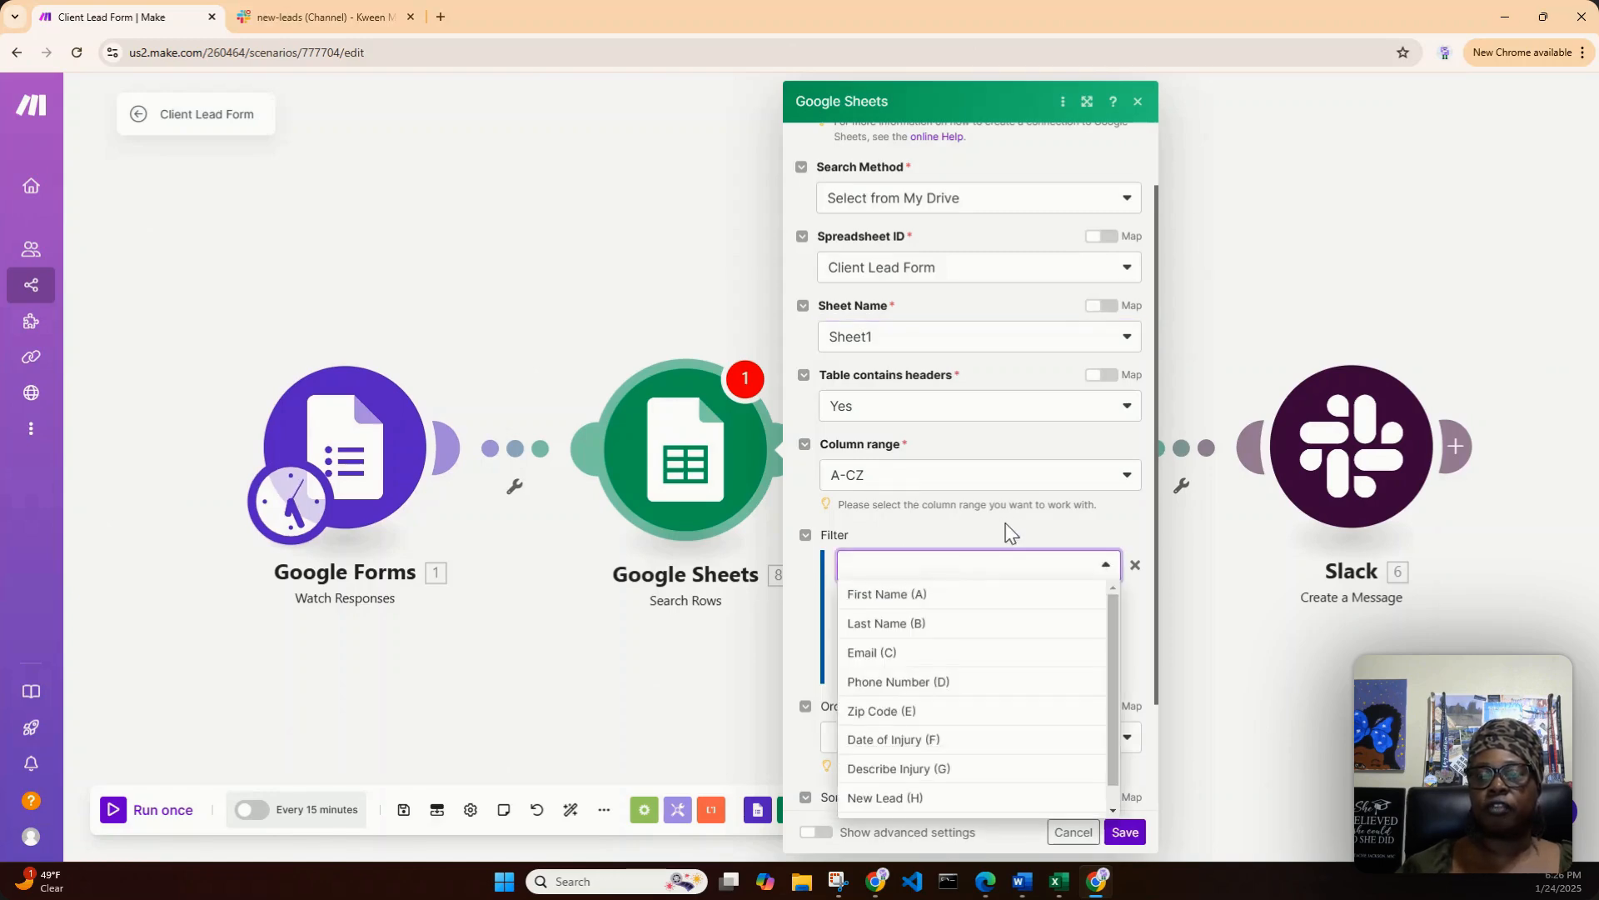
scroll(1010, 533, "down", 1)
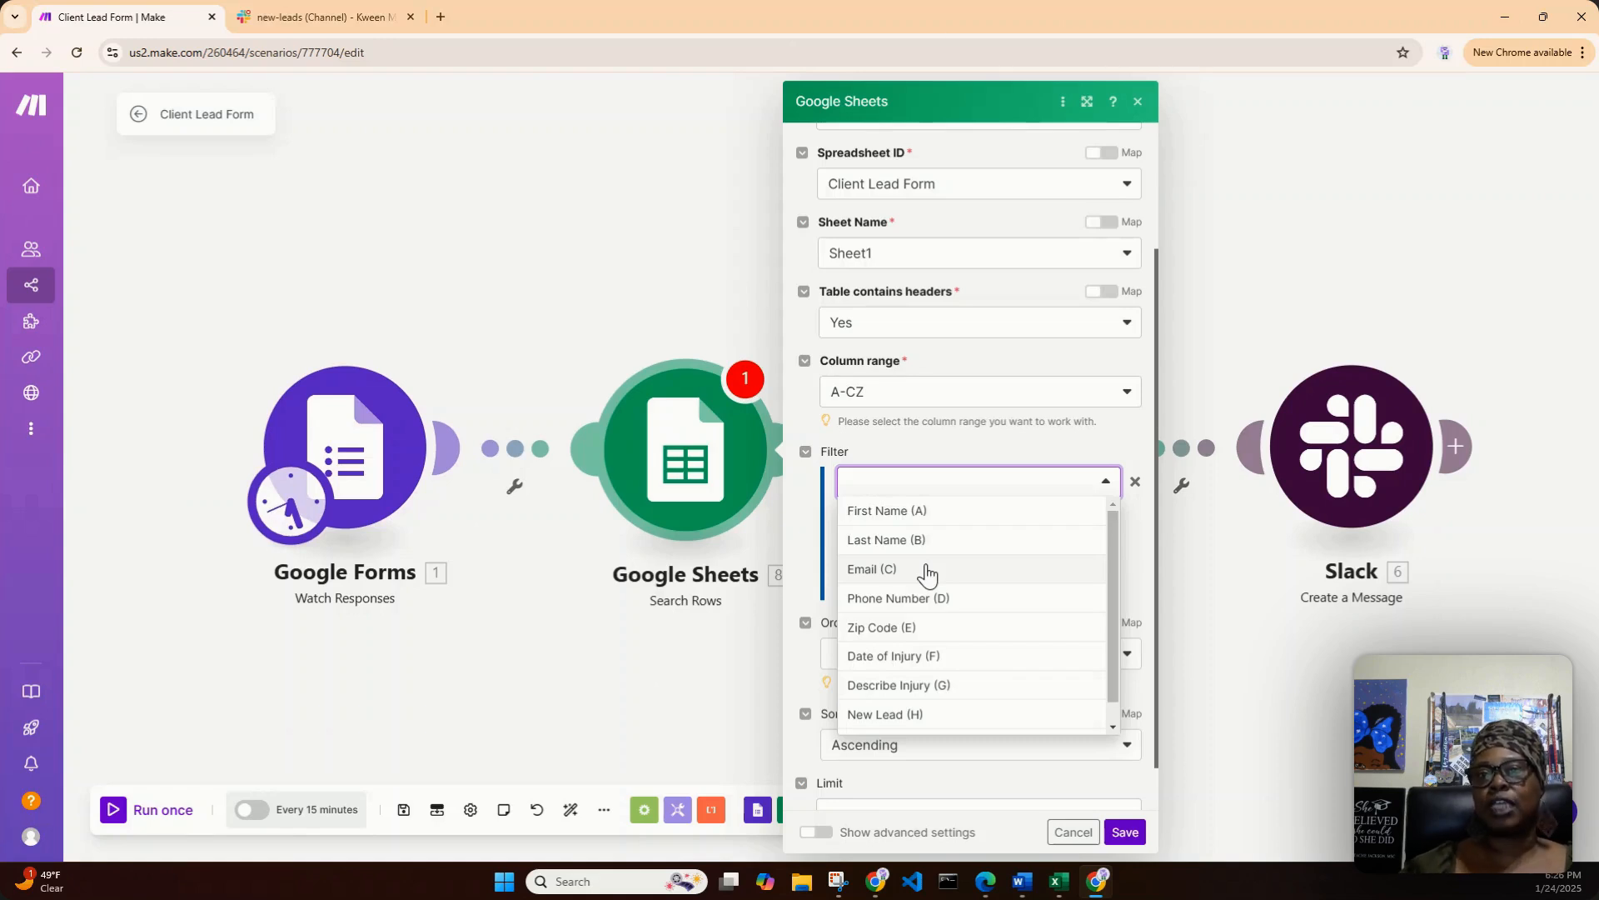
left_click(926, 570)
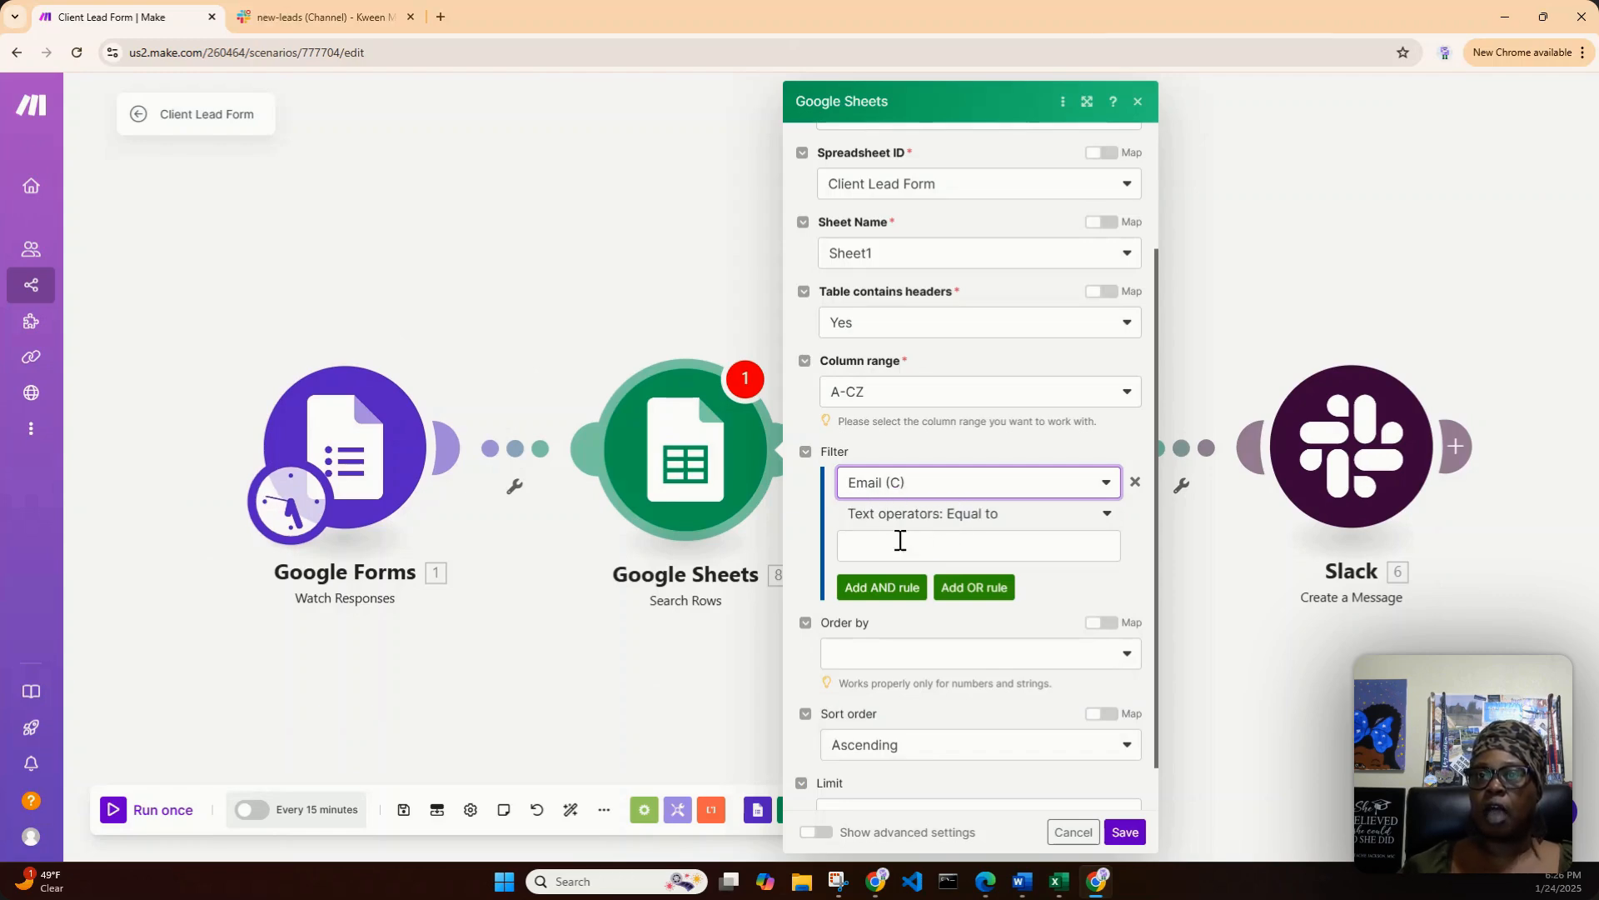
- Map the Google Forms Email textAnswers answers[] value as the filter's comparison value and save the Search Rows module
left_click(987, 554)
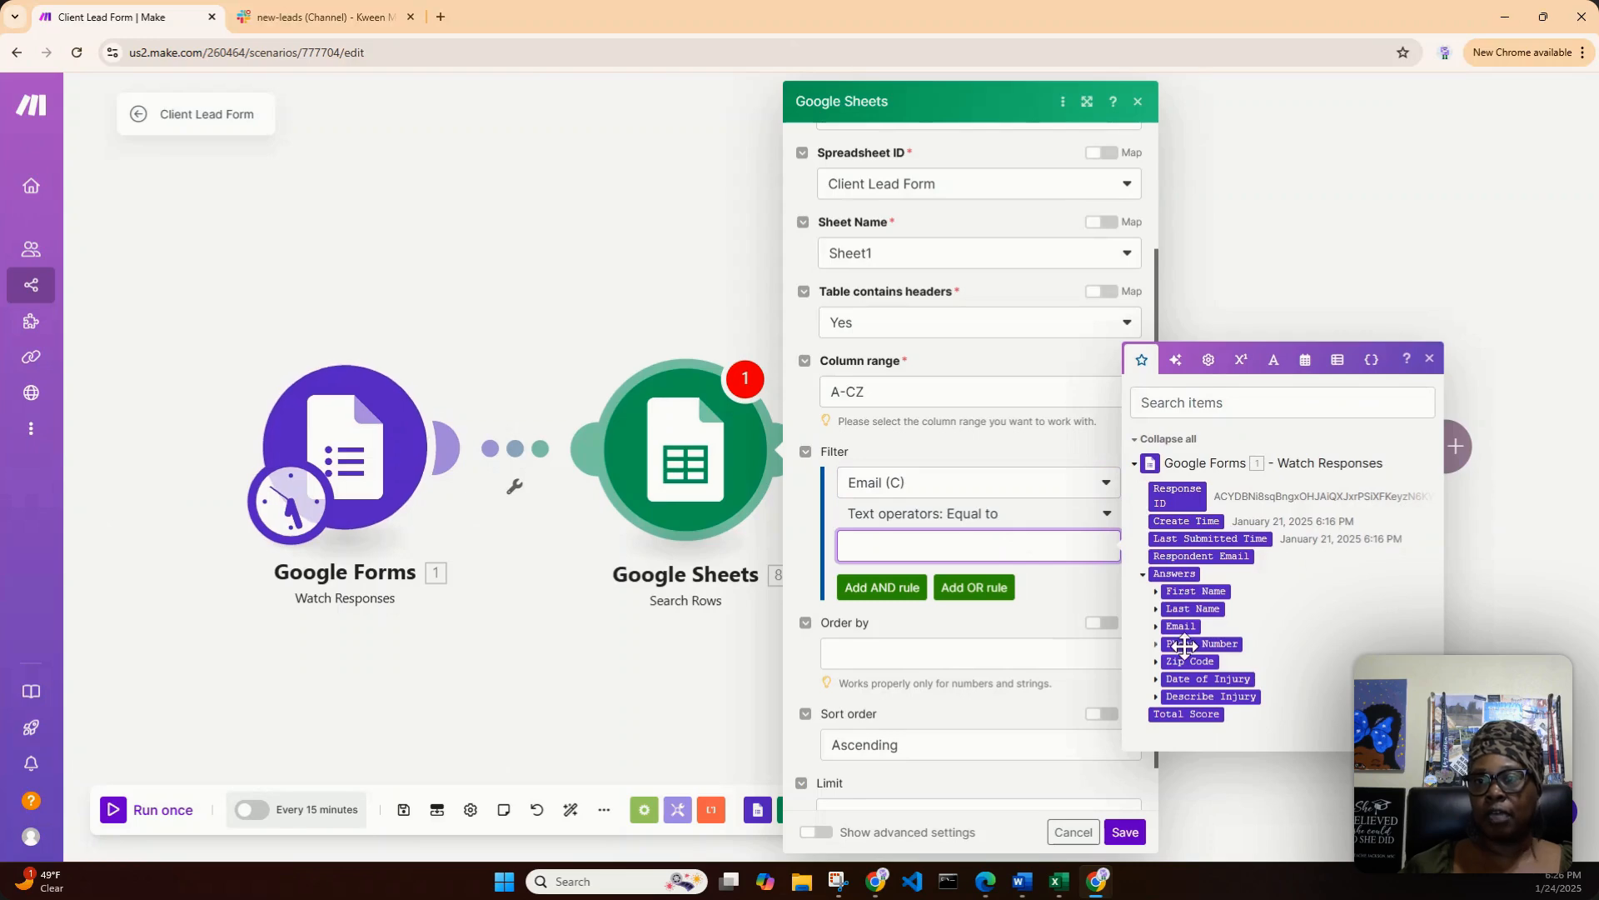
left_click(1155, 627)
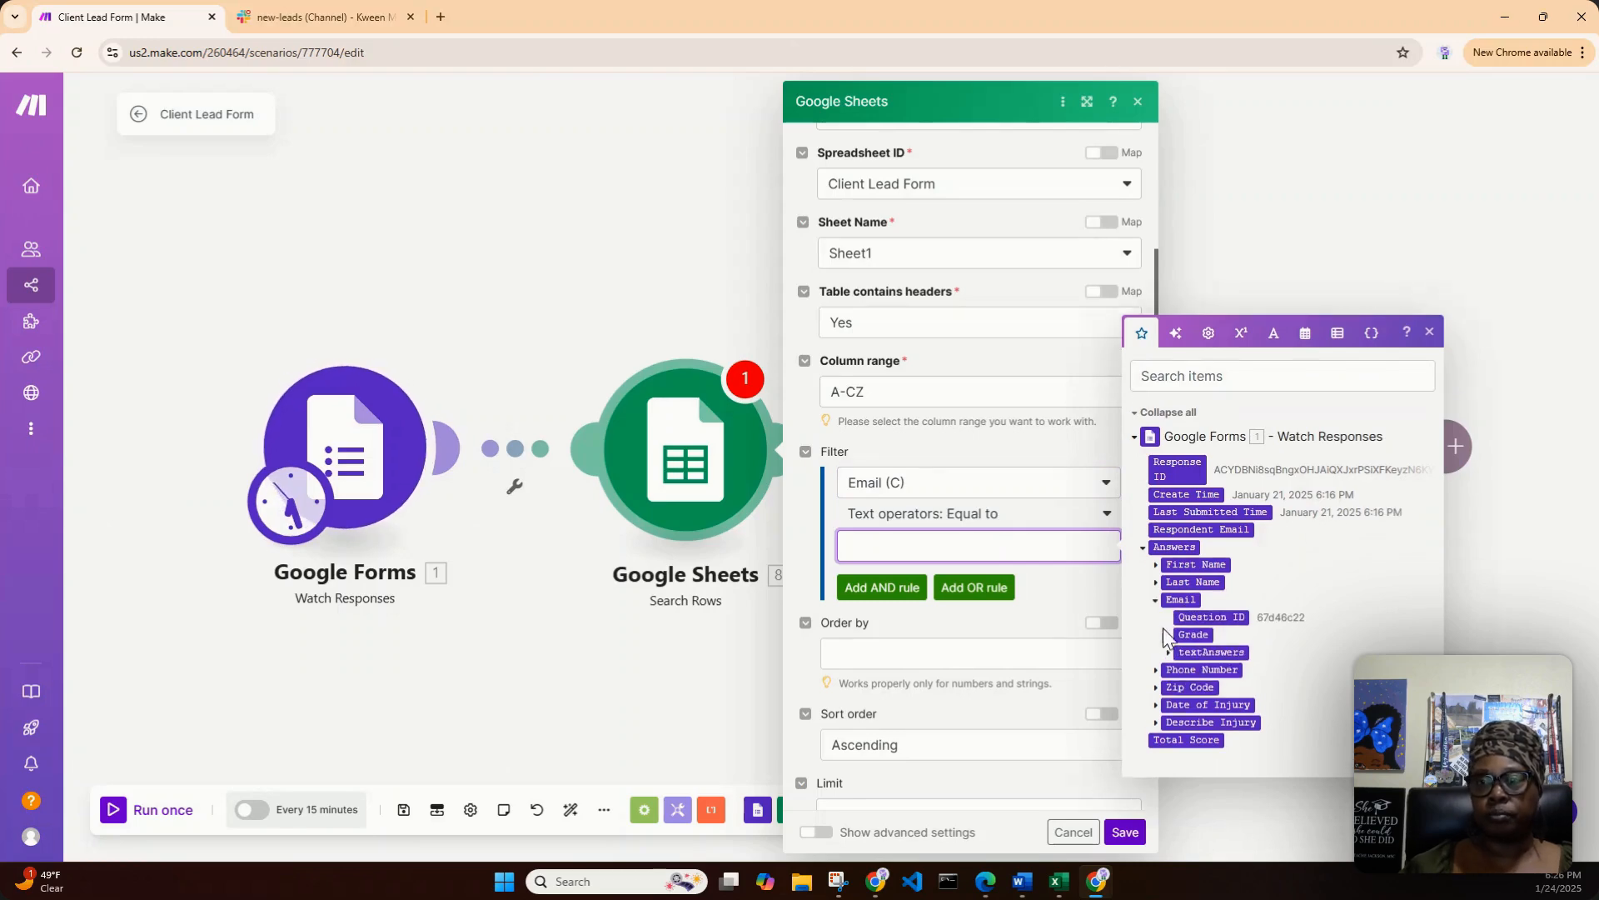
left_click(1168, 648)
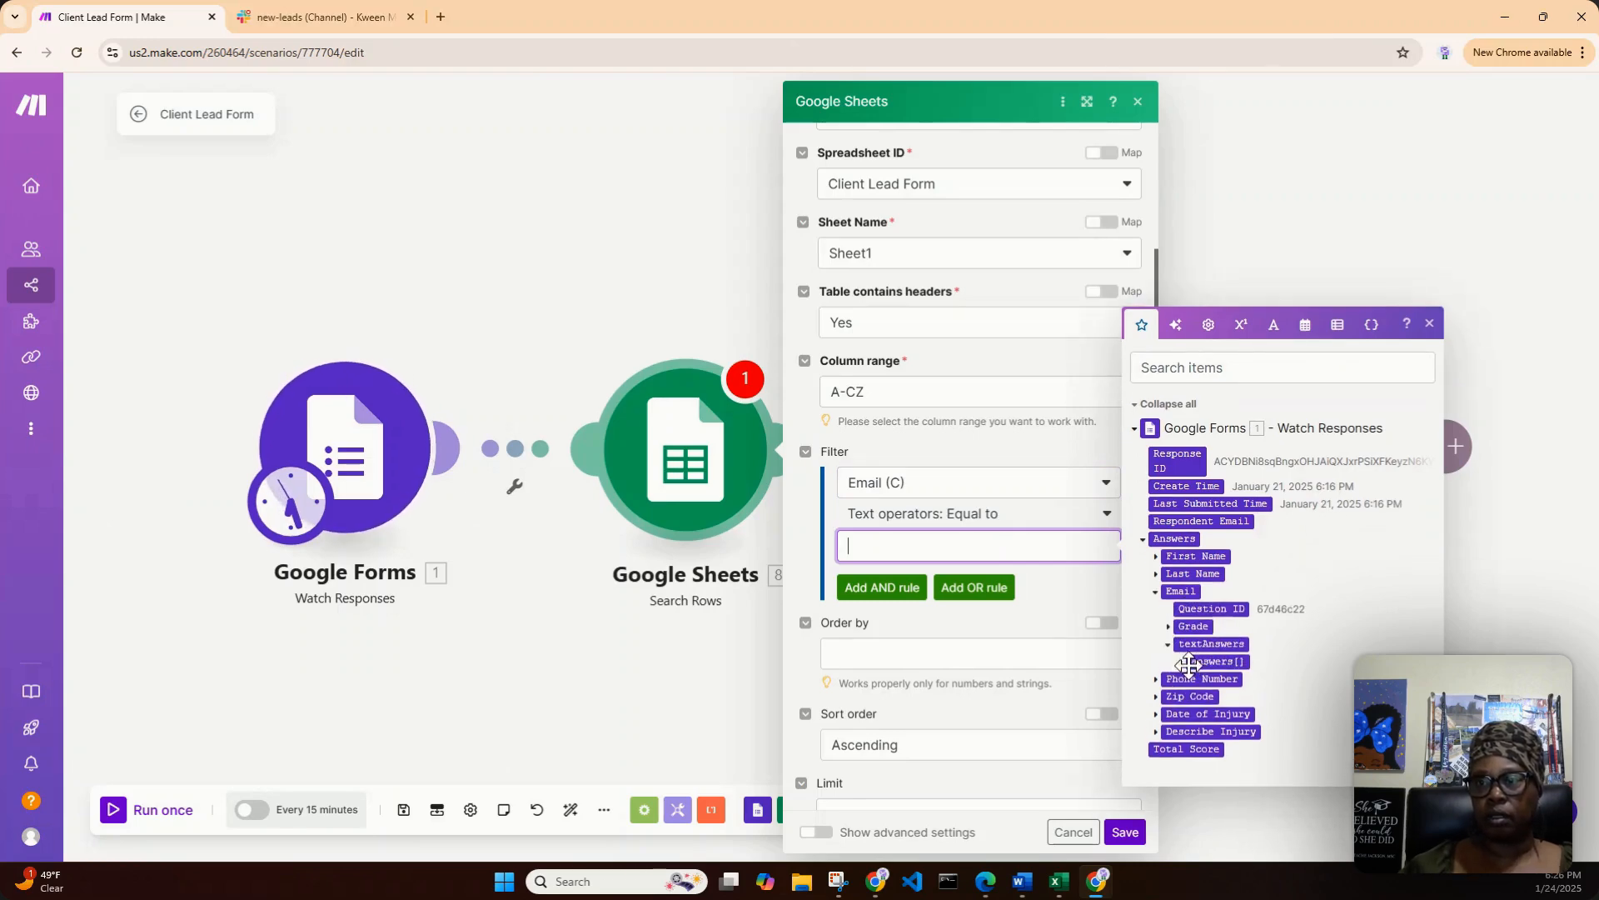
left_click(1181, 662)
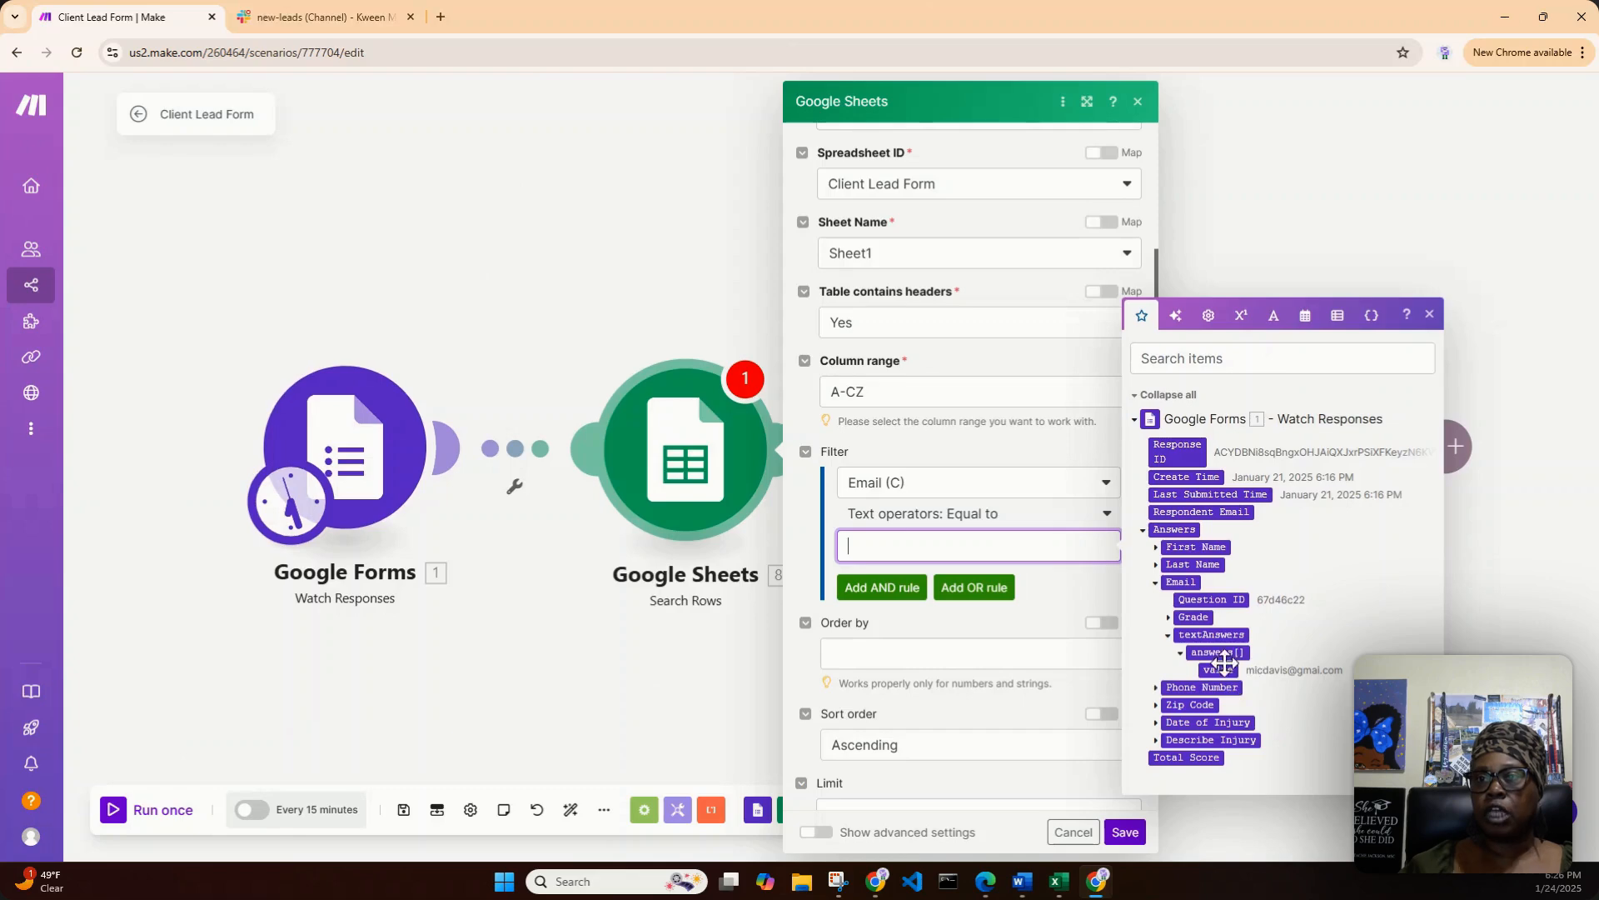
left_click(1214, 666)
left_click_drag(1213, 666, 864, 556)
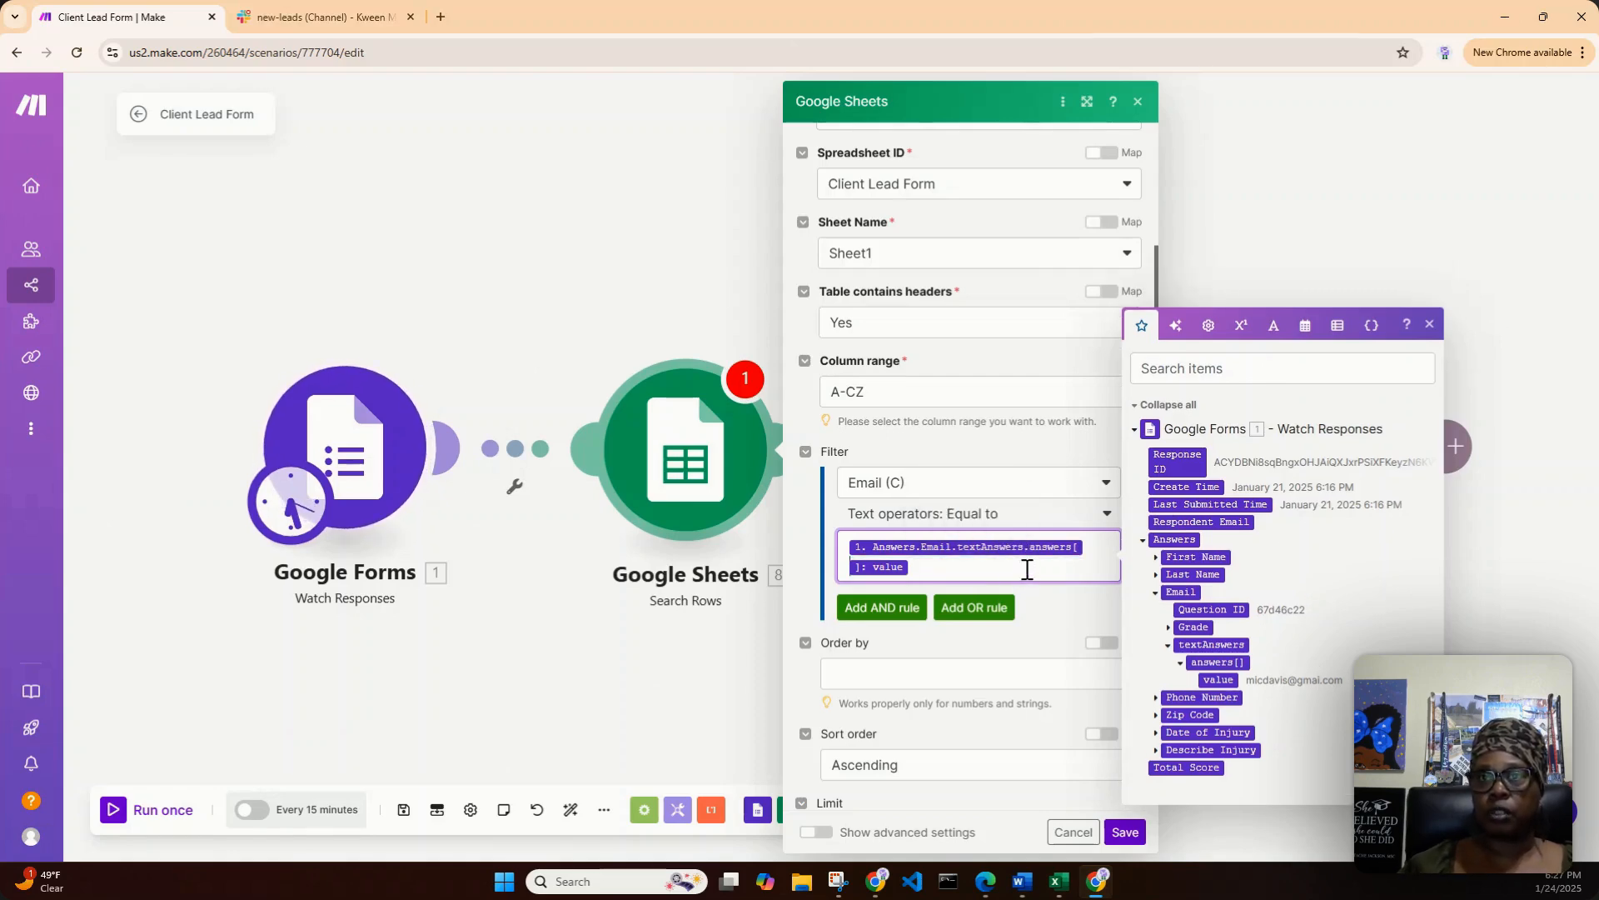
scroll(1012, 698, "down", 1)
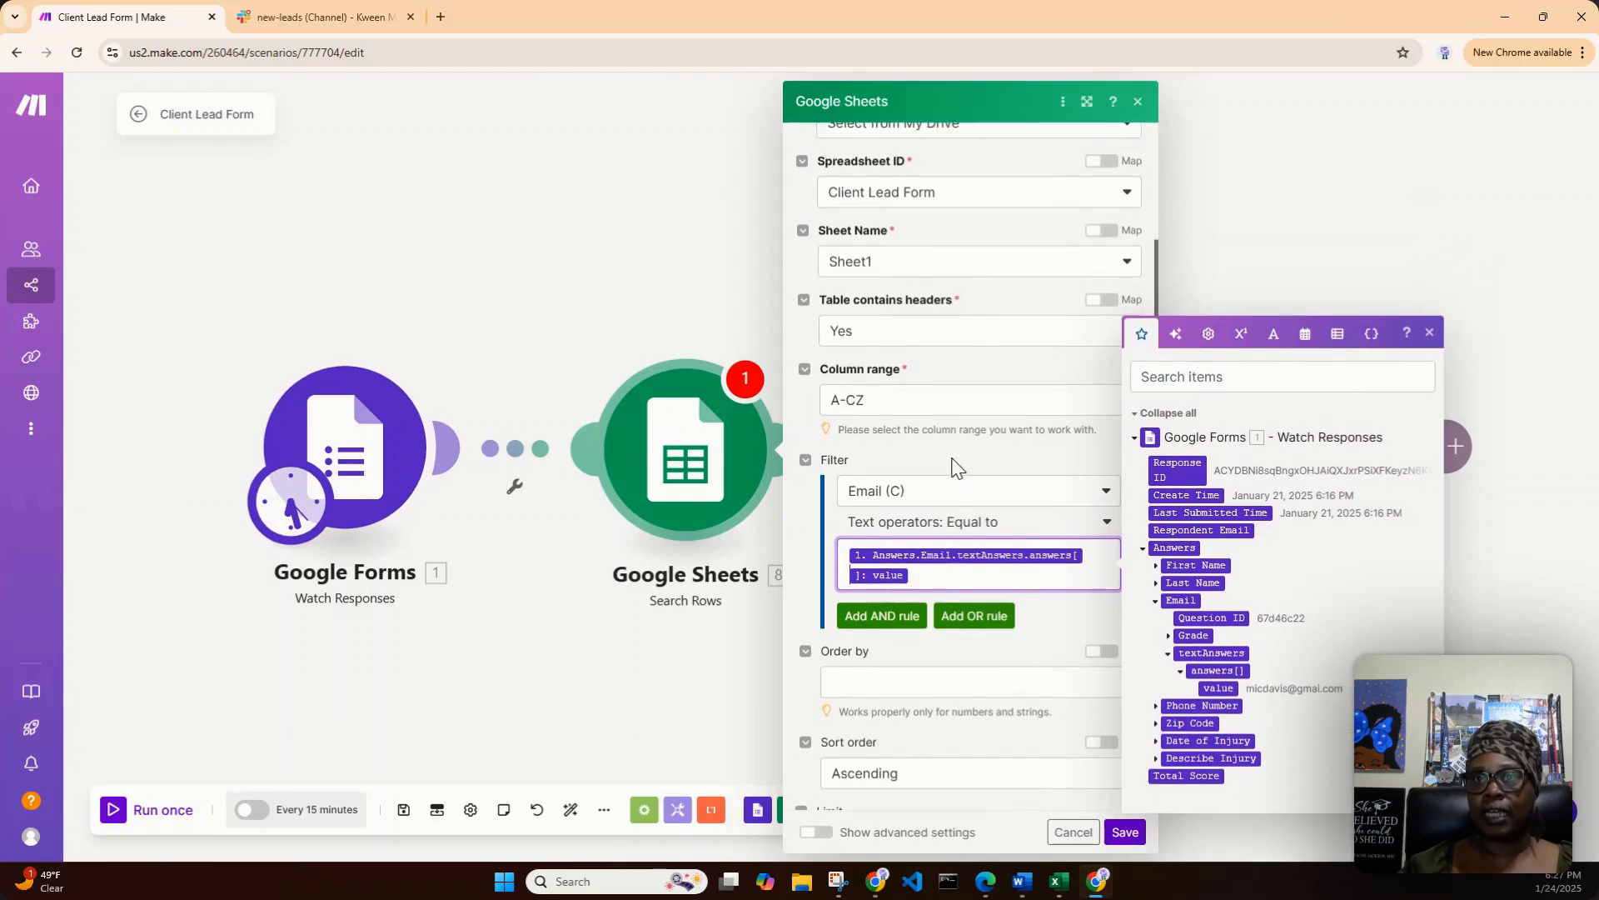
scroll(967, 483, "up", 2)
scroll(956, 469, "up", 1)
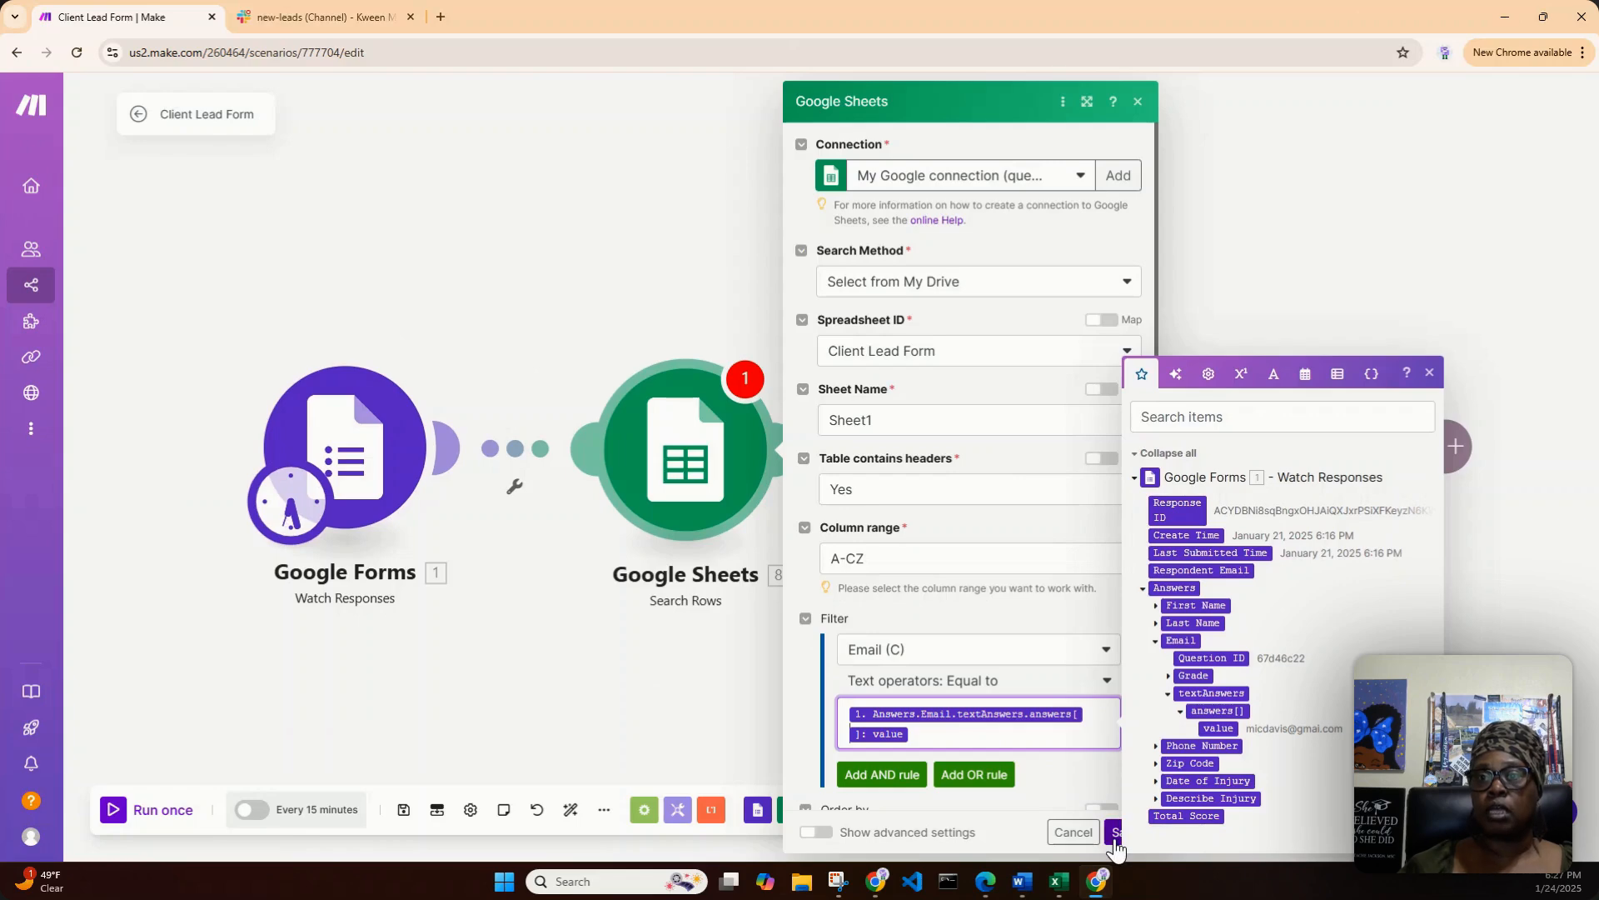
left_click(1116, 833)
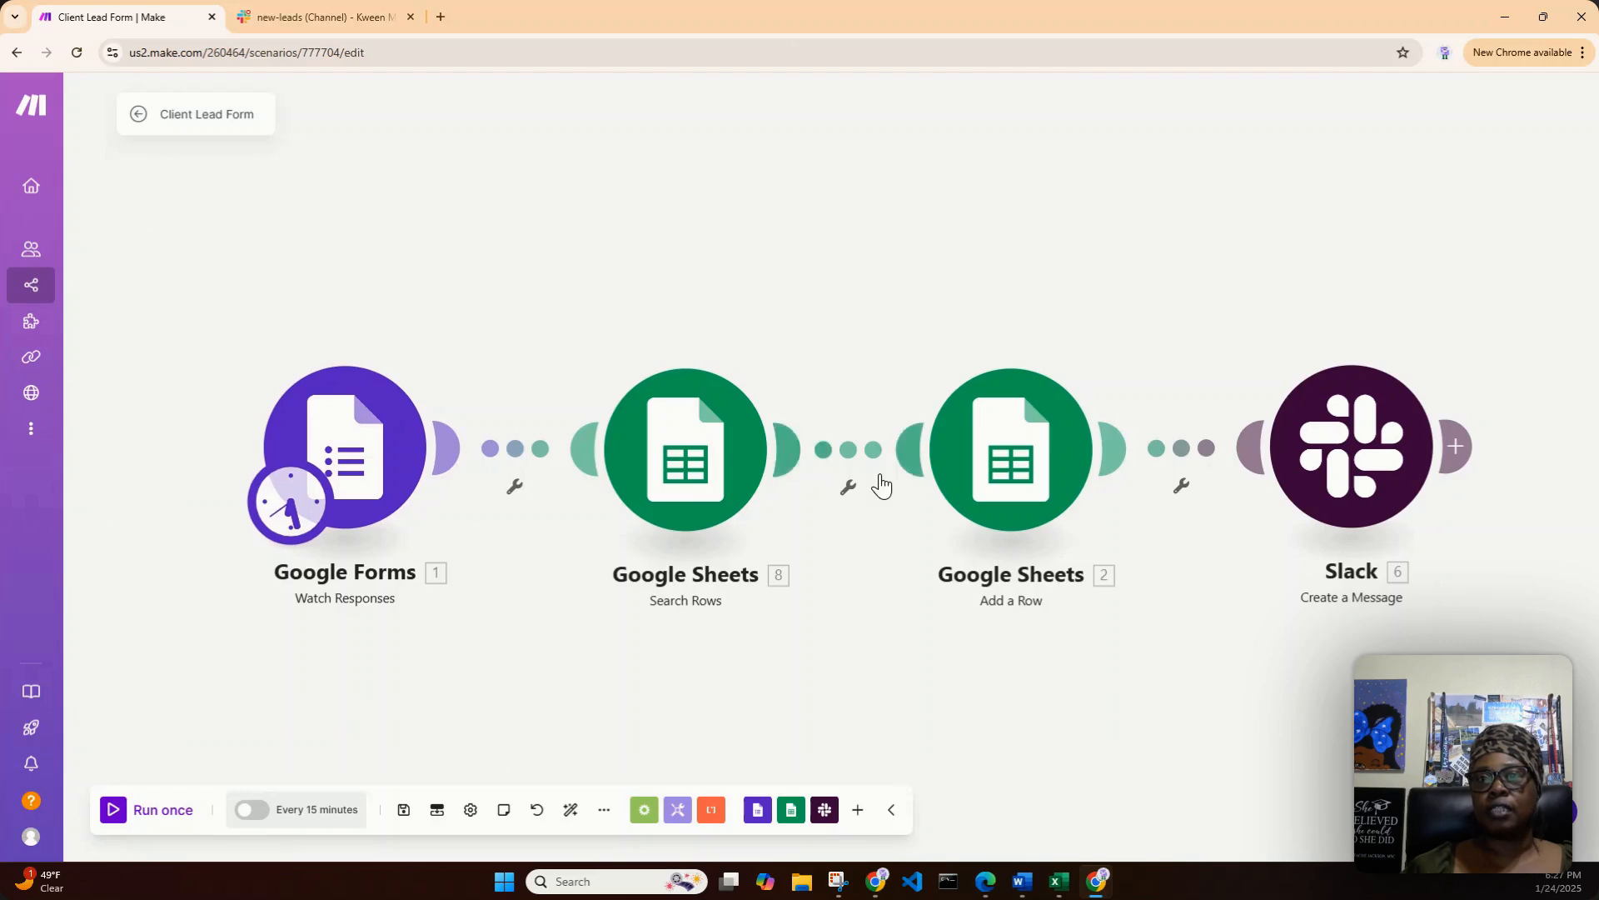
- Unlink Search Rows from Add a Row and move the Add a Row and Slack modules farther along to make room
right_click(845, 456)
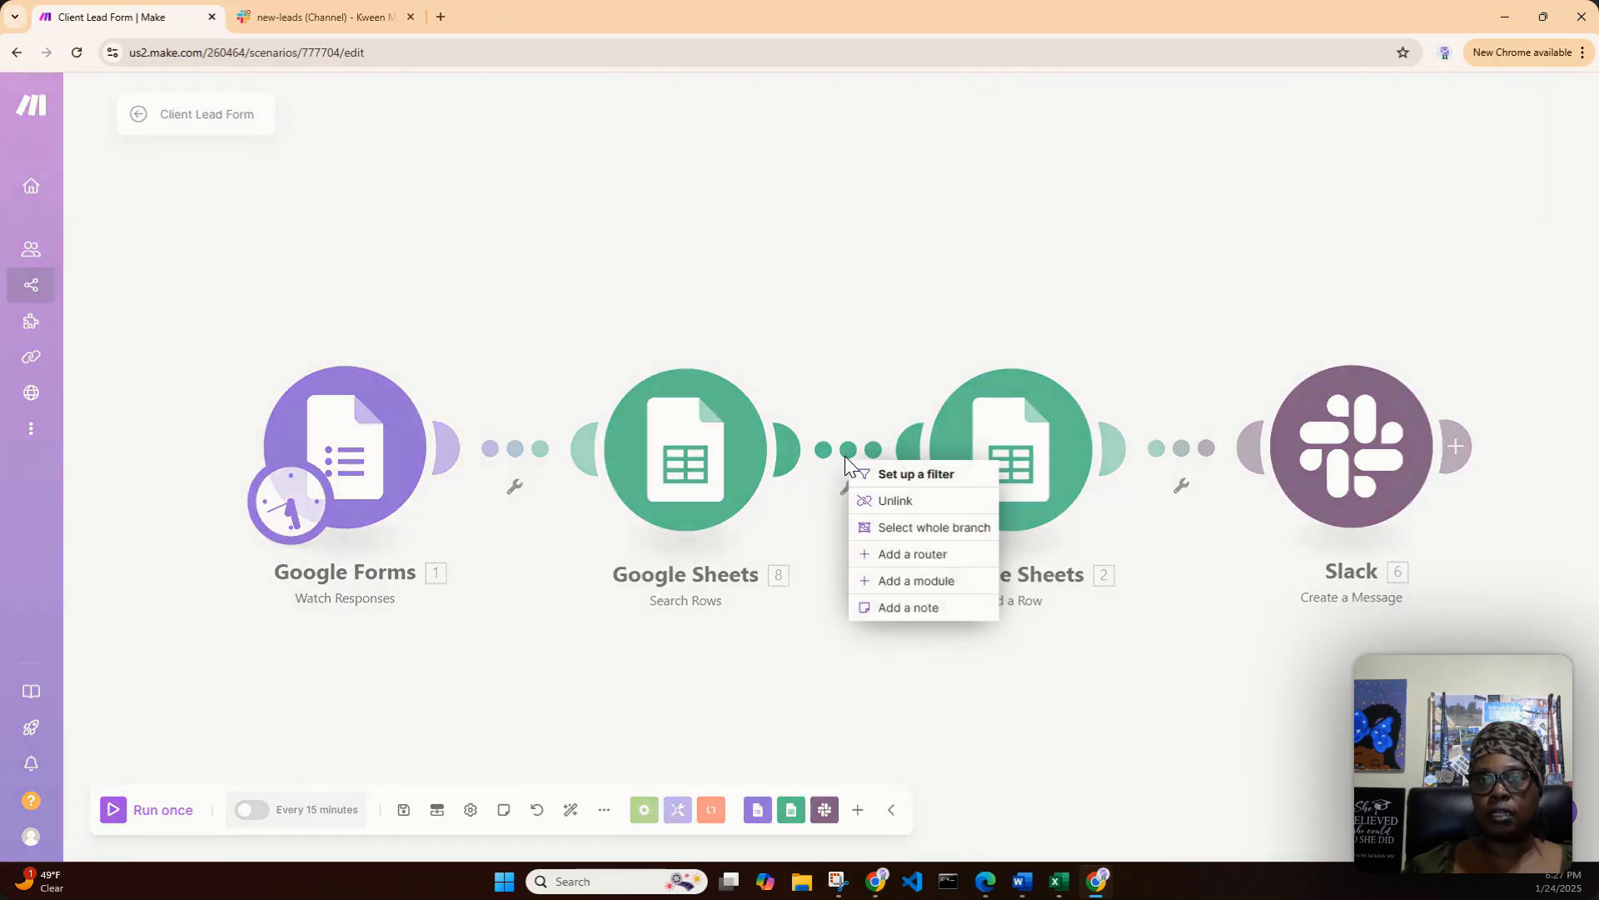
left_click(893, 504)
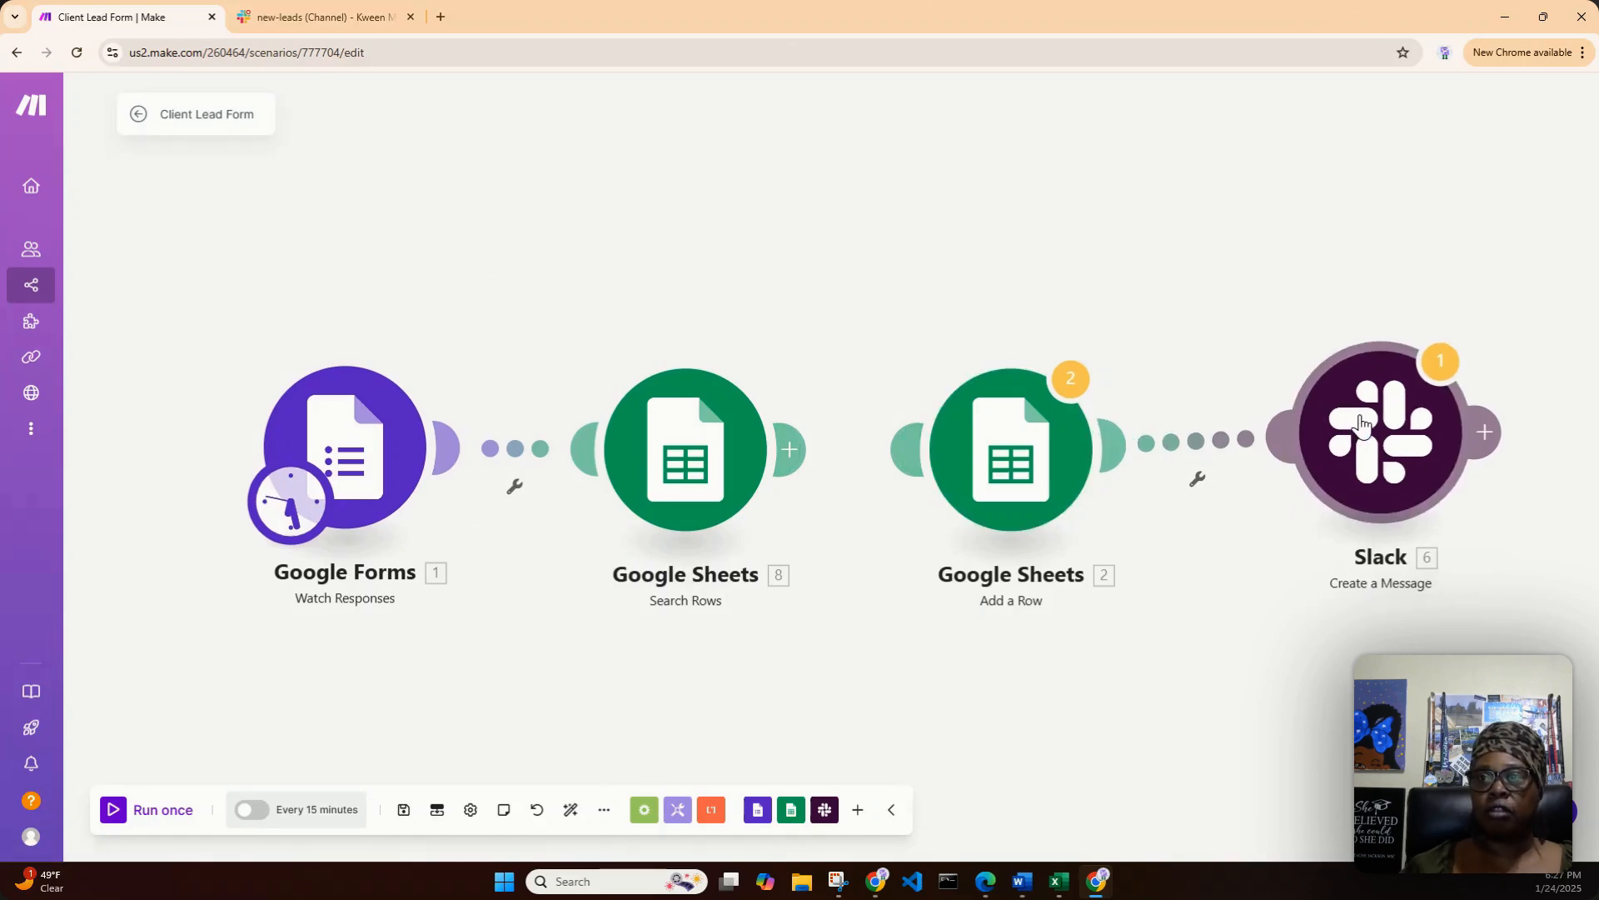
left_click_drag(1318, 443, 1387, 425)
left_click_drag(1010, 492, 1141, 493)
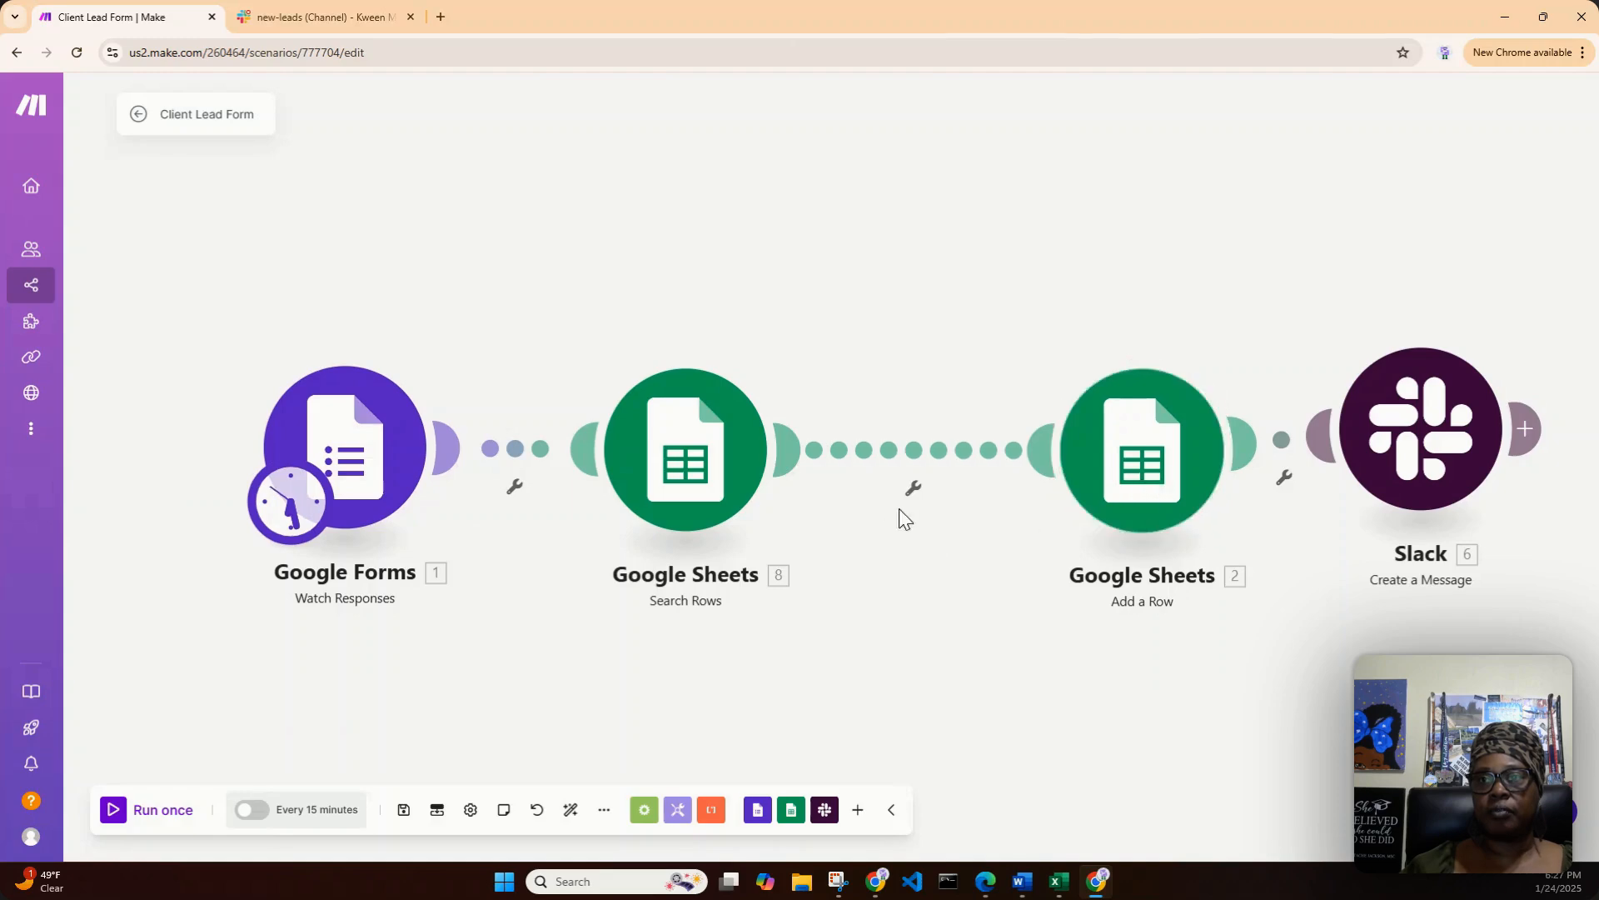
right_click(915, 457)
left_click(937, 489)
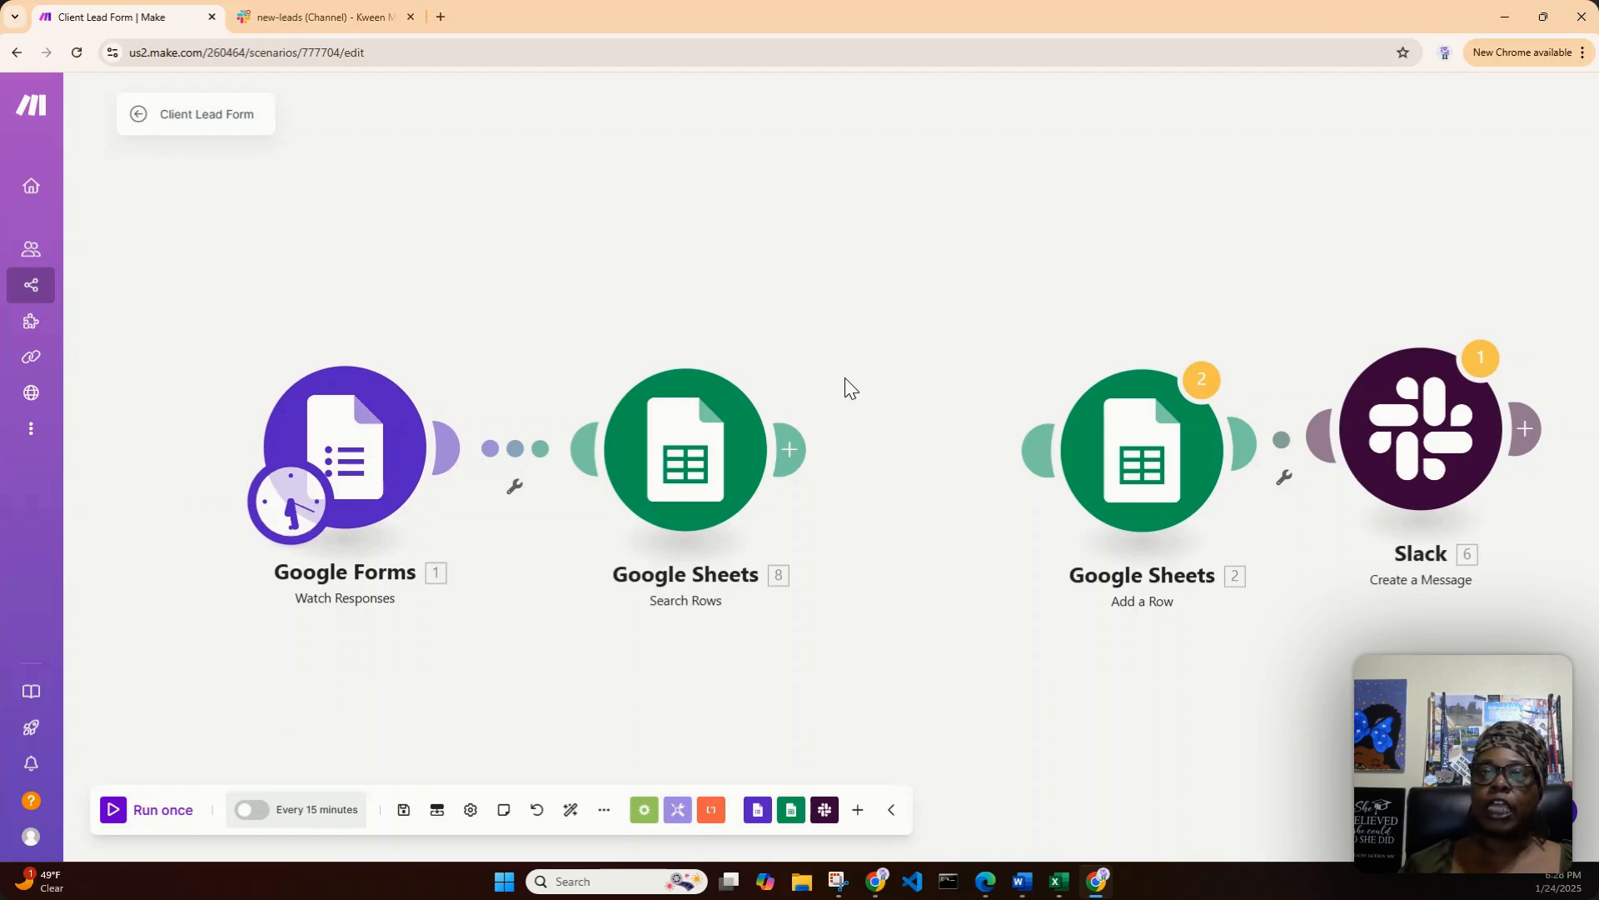
- Search for "rou" and add a Router after the Search Rows module
left_click(793, 451)
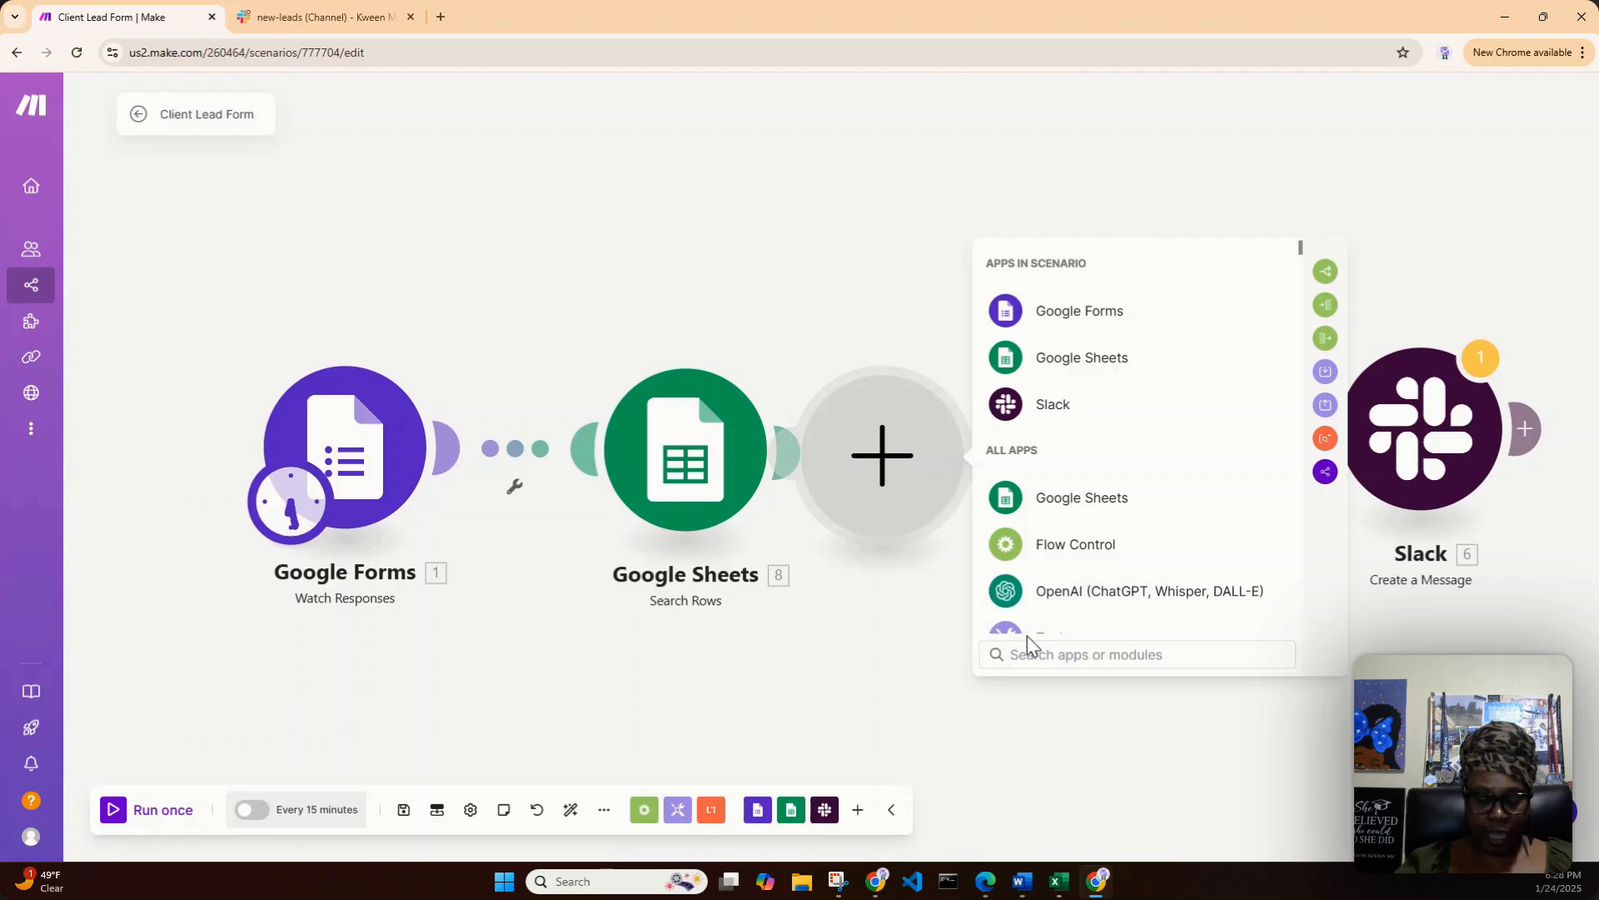
type("rou")
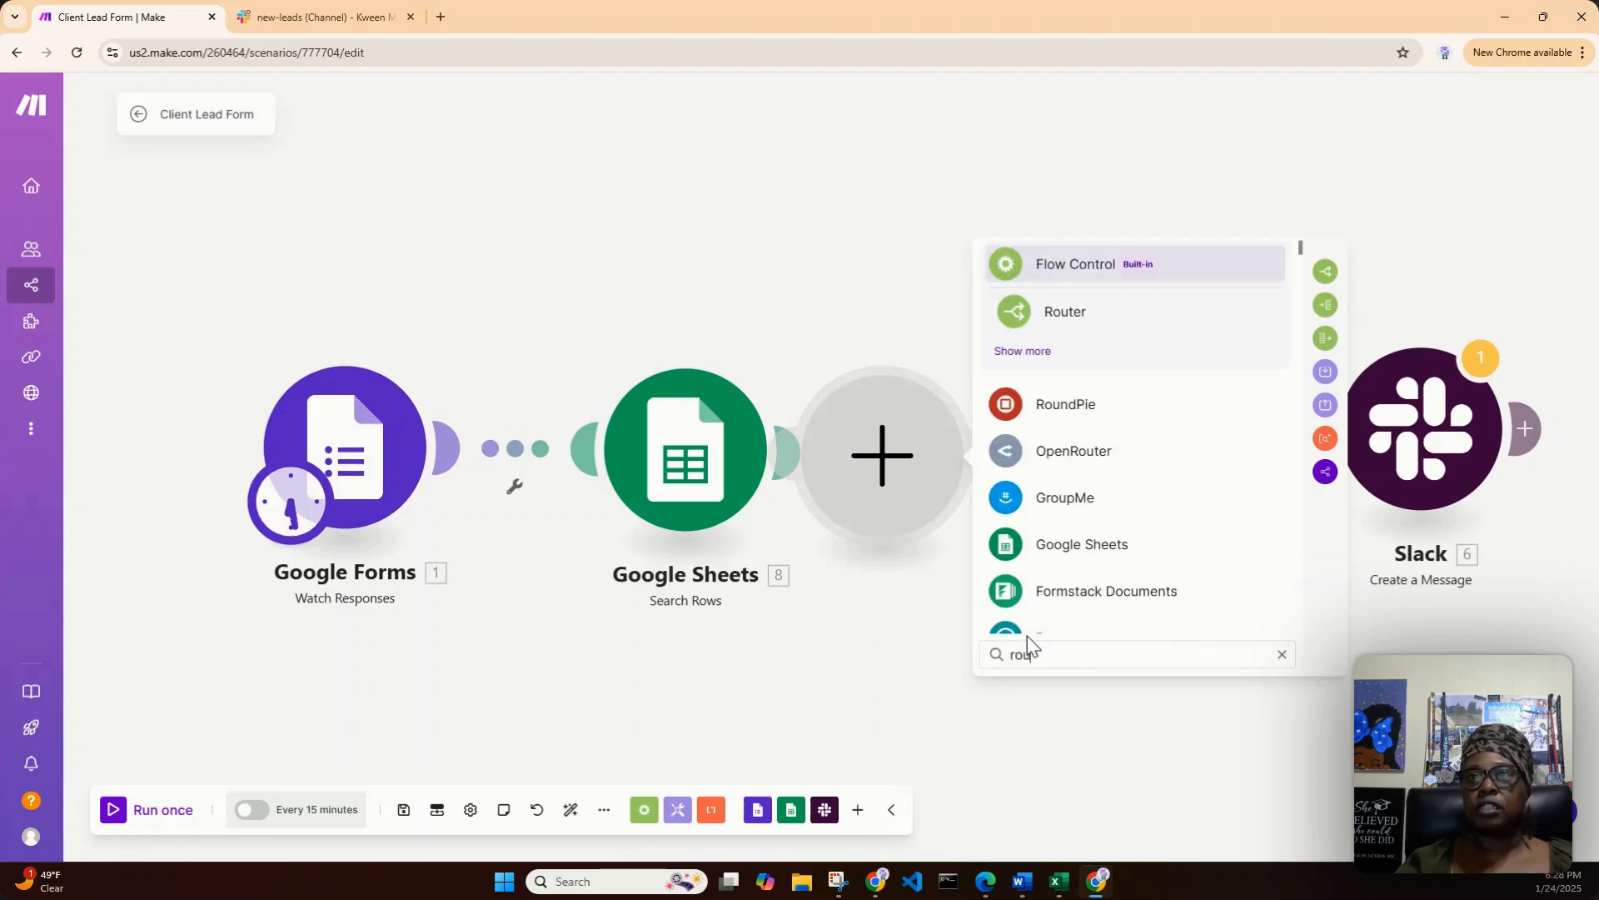
left_click(1108, 326)
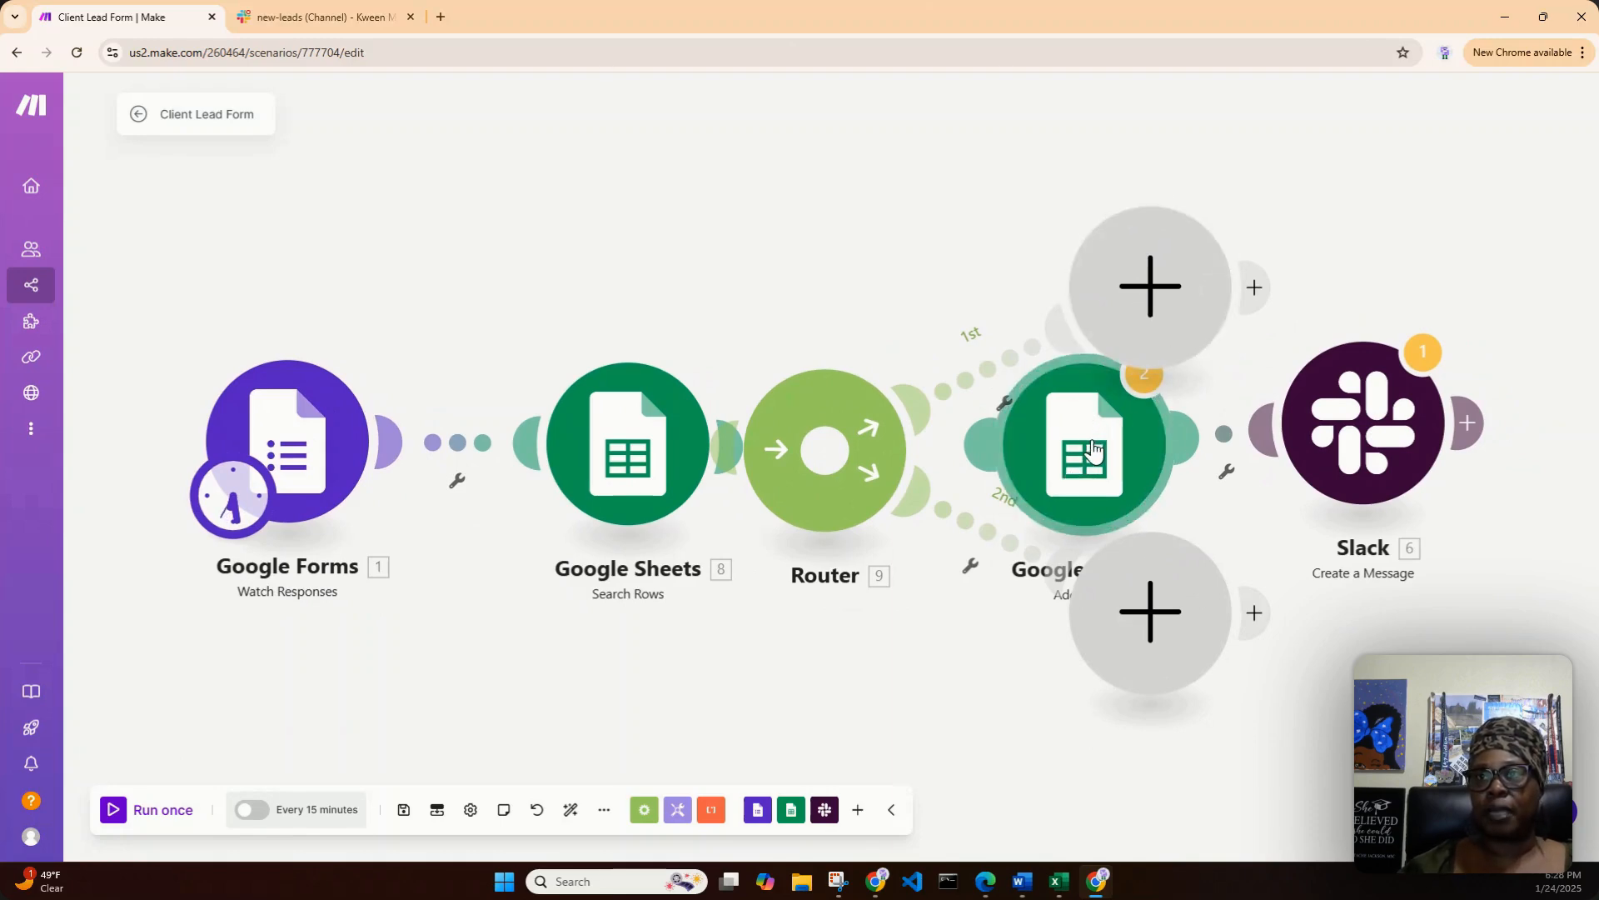
- Connect the Add a Row module to the Router's first route and delete the two empty placeholder modules
left_click_drag(1093, 450, 1184, 432)
right_click(1142, 243)
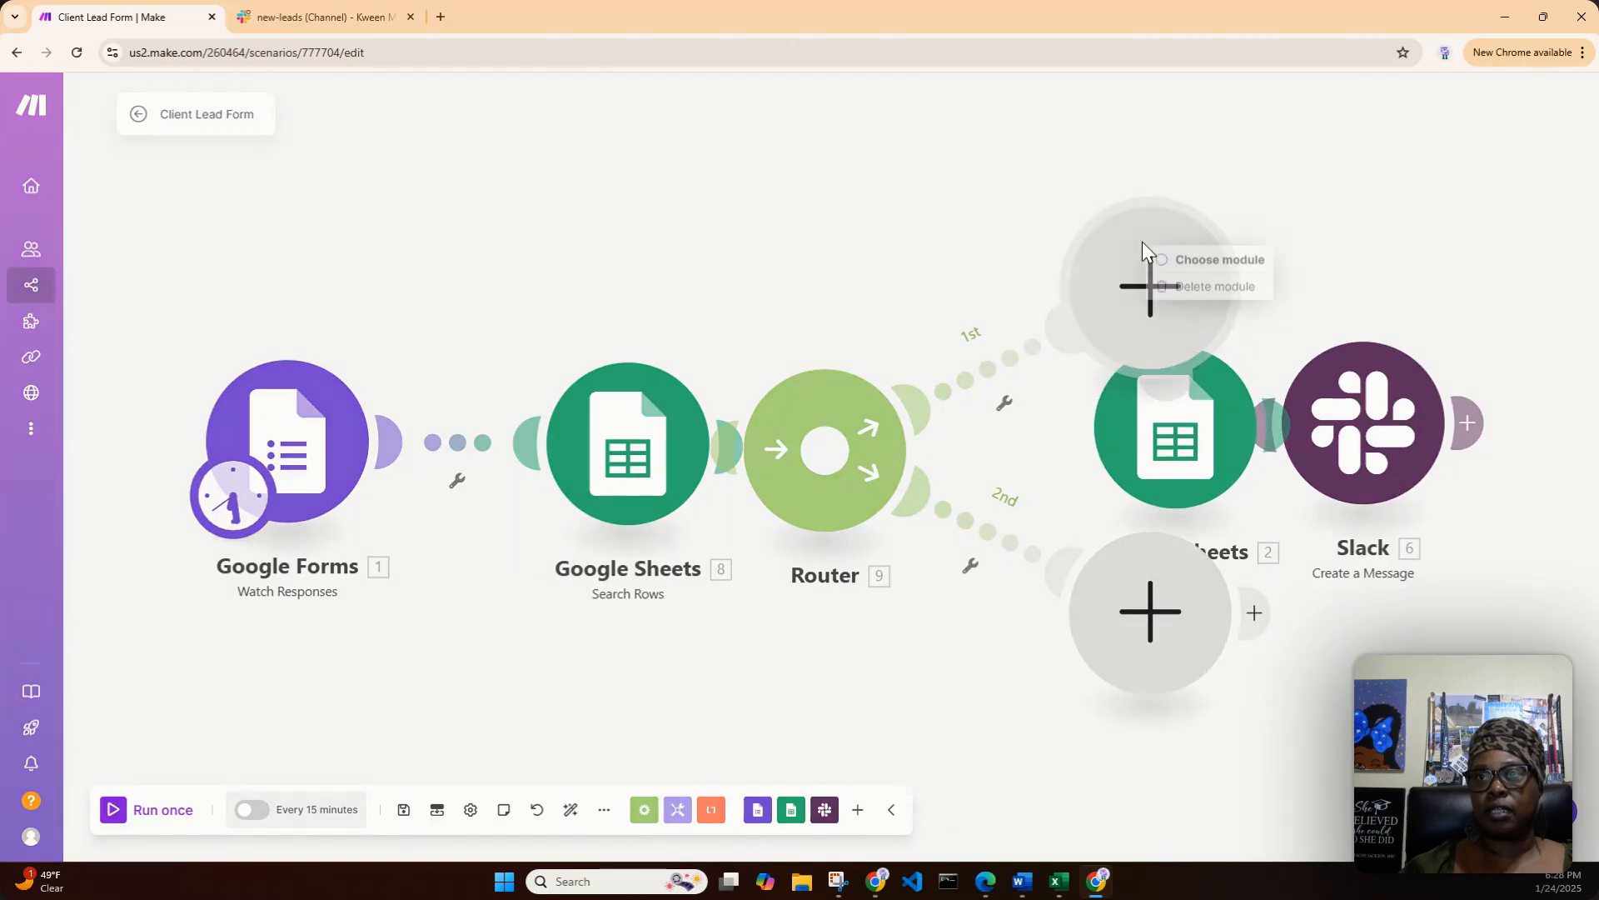
left_click(1186, 286)
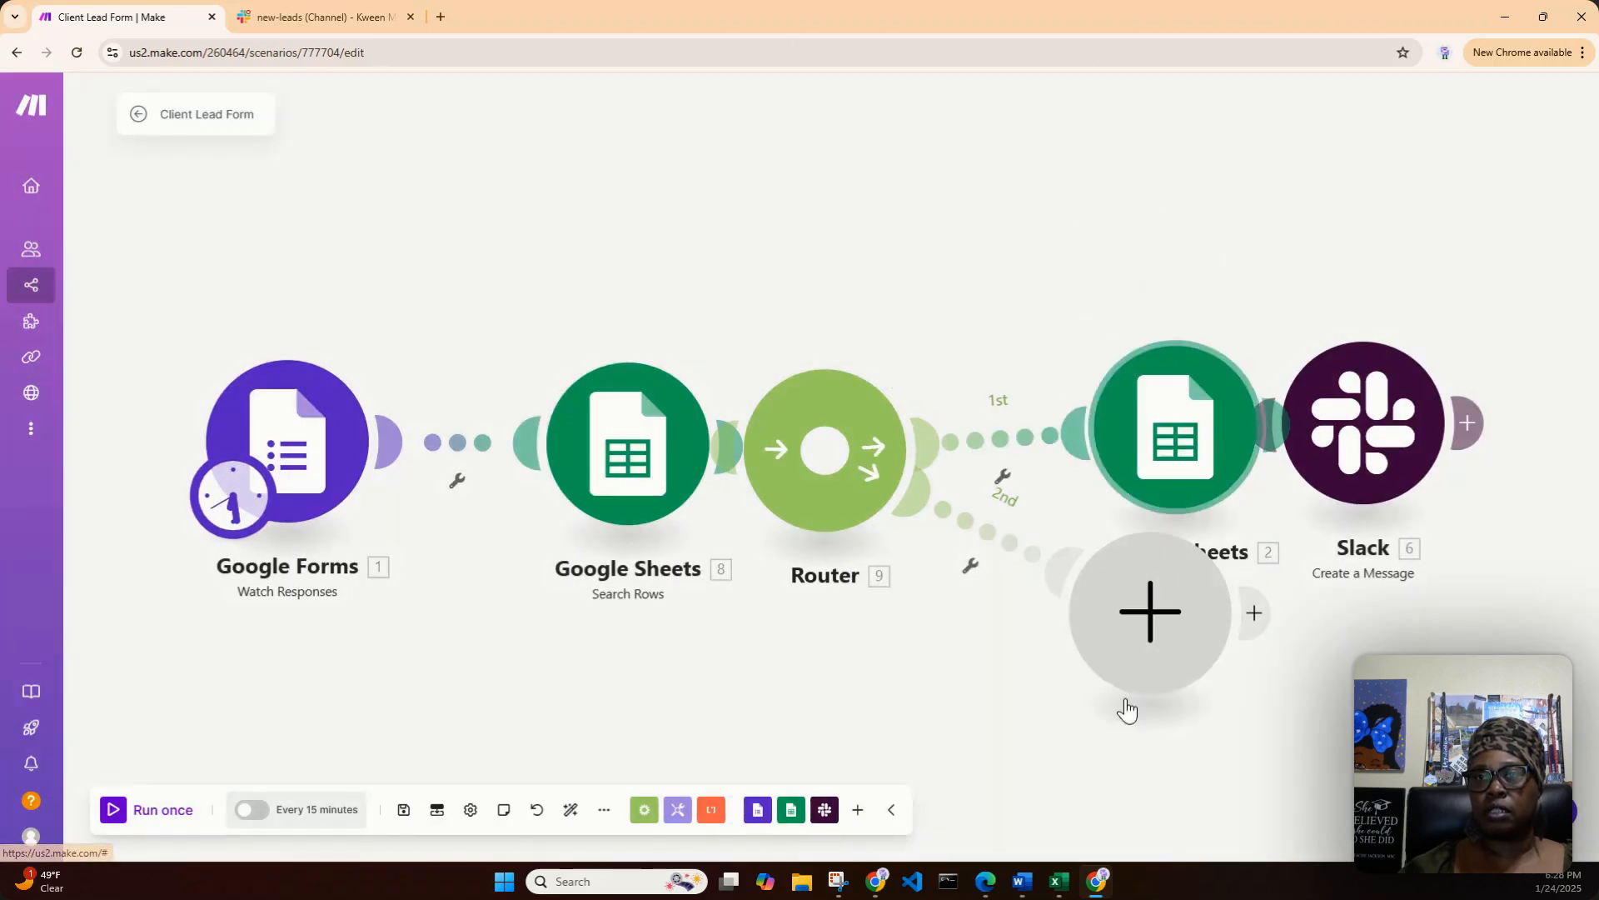
right_click(1159, 654)
left_click(1207, 698)
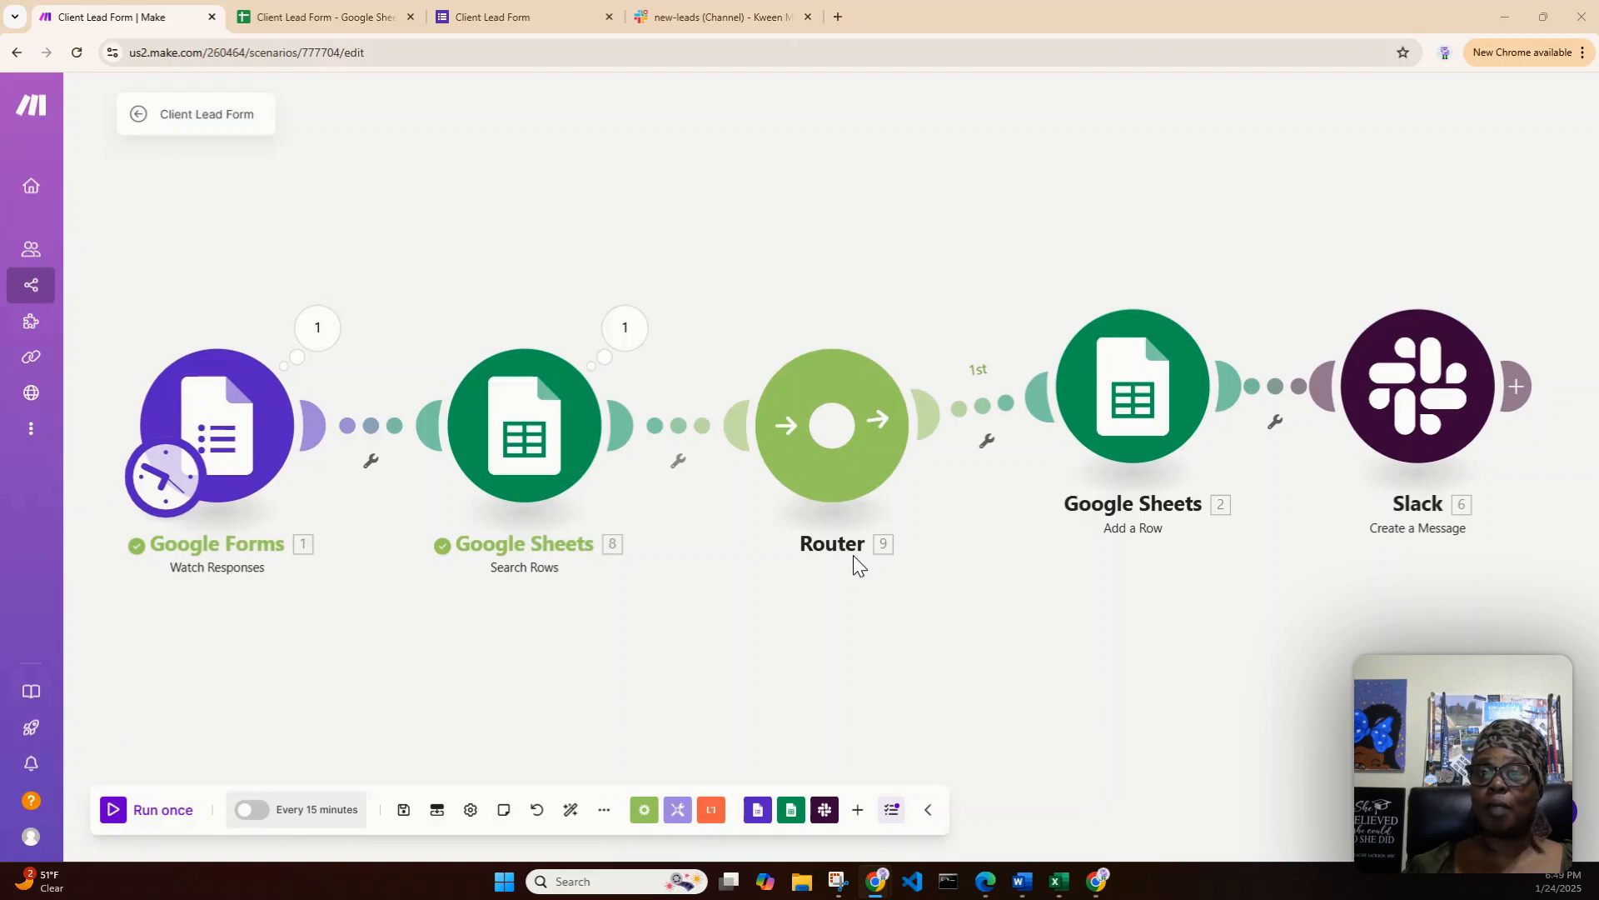
- Add a second route to the Router and auto-align the scenario's modules
left_click(832, 441)
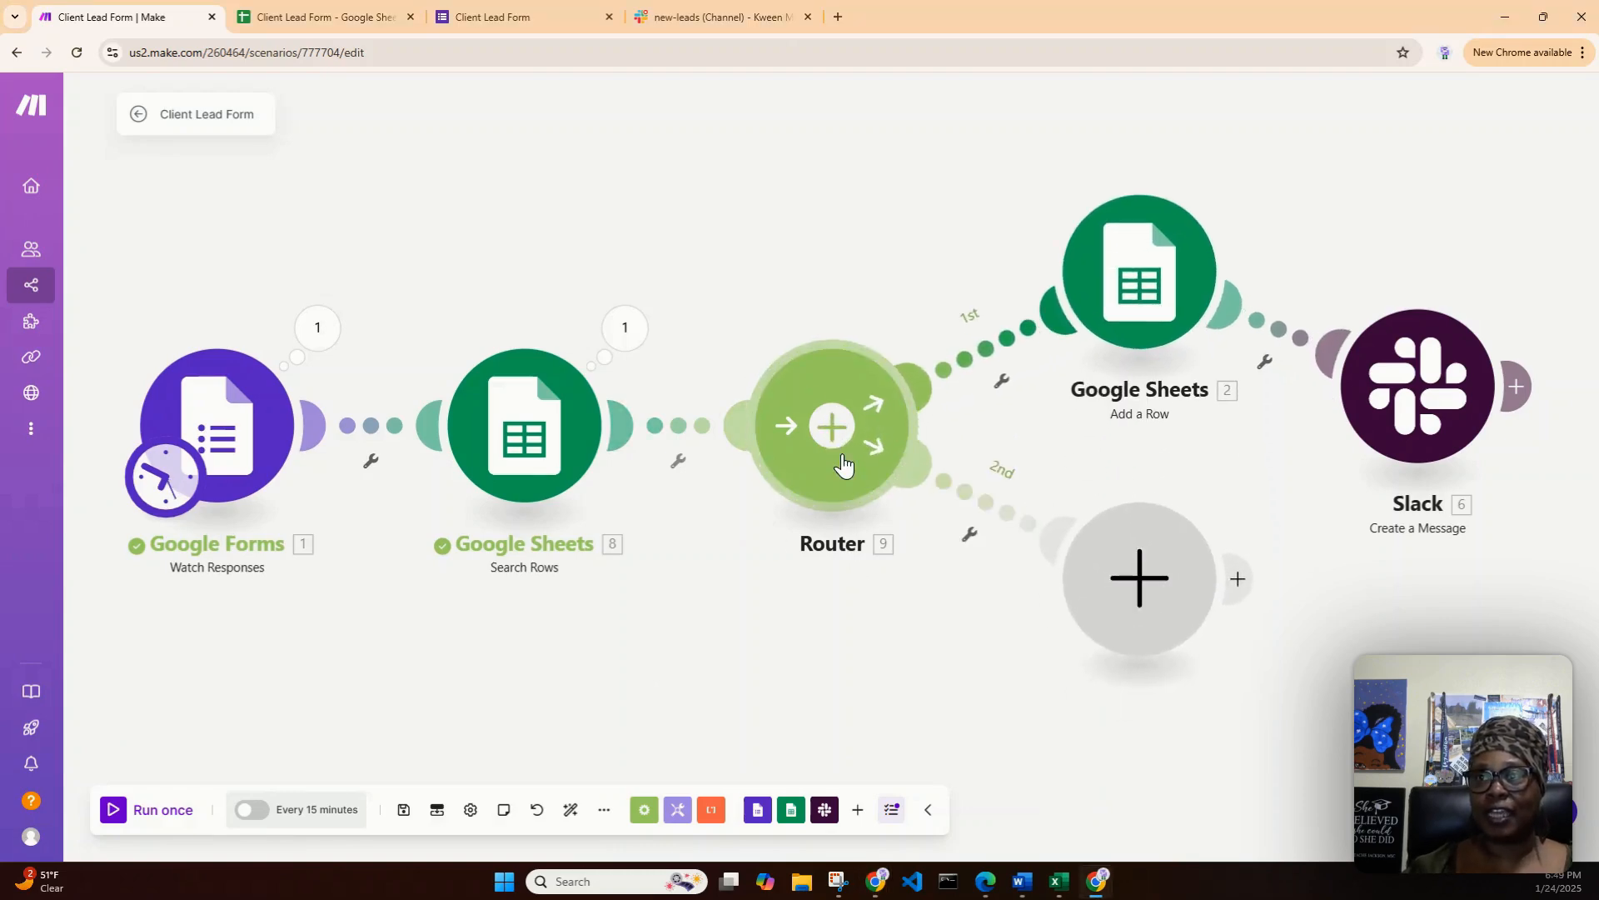
left_click(570, 810)
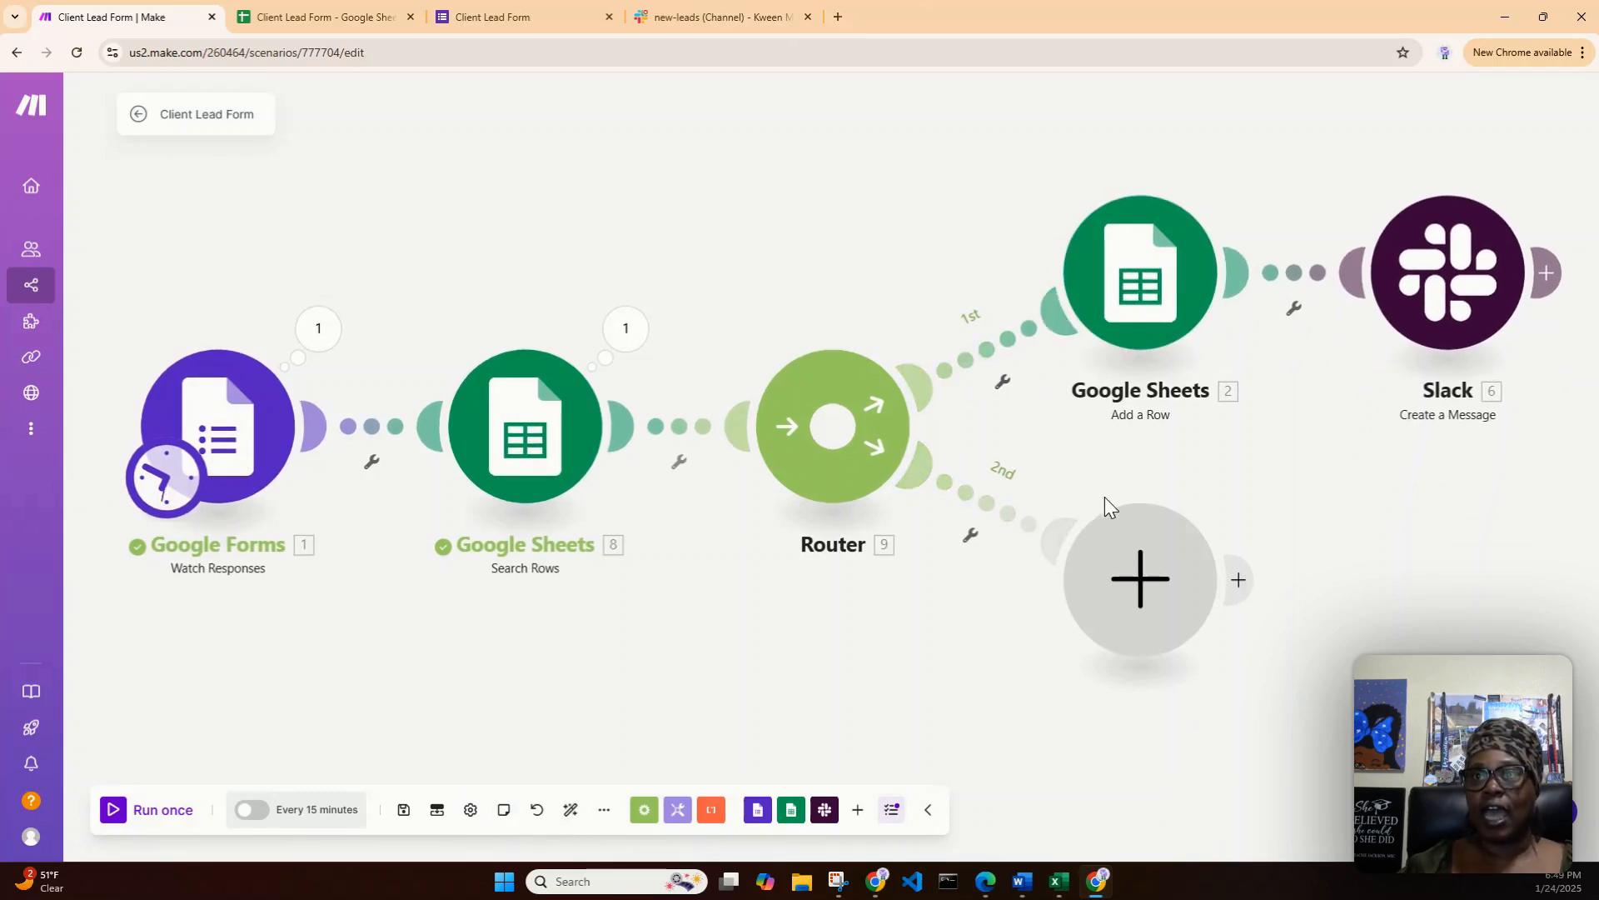
- Add a Google Sheets Update a Row module to the Router's second route
left_click(1139, 585)
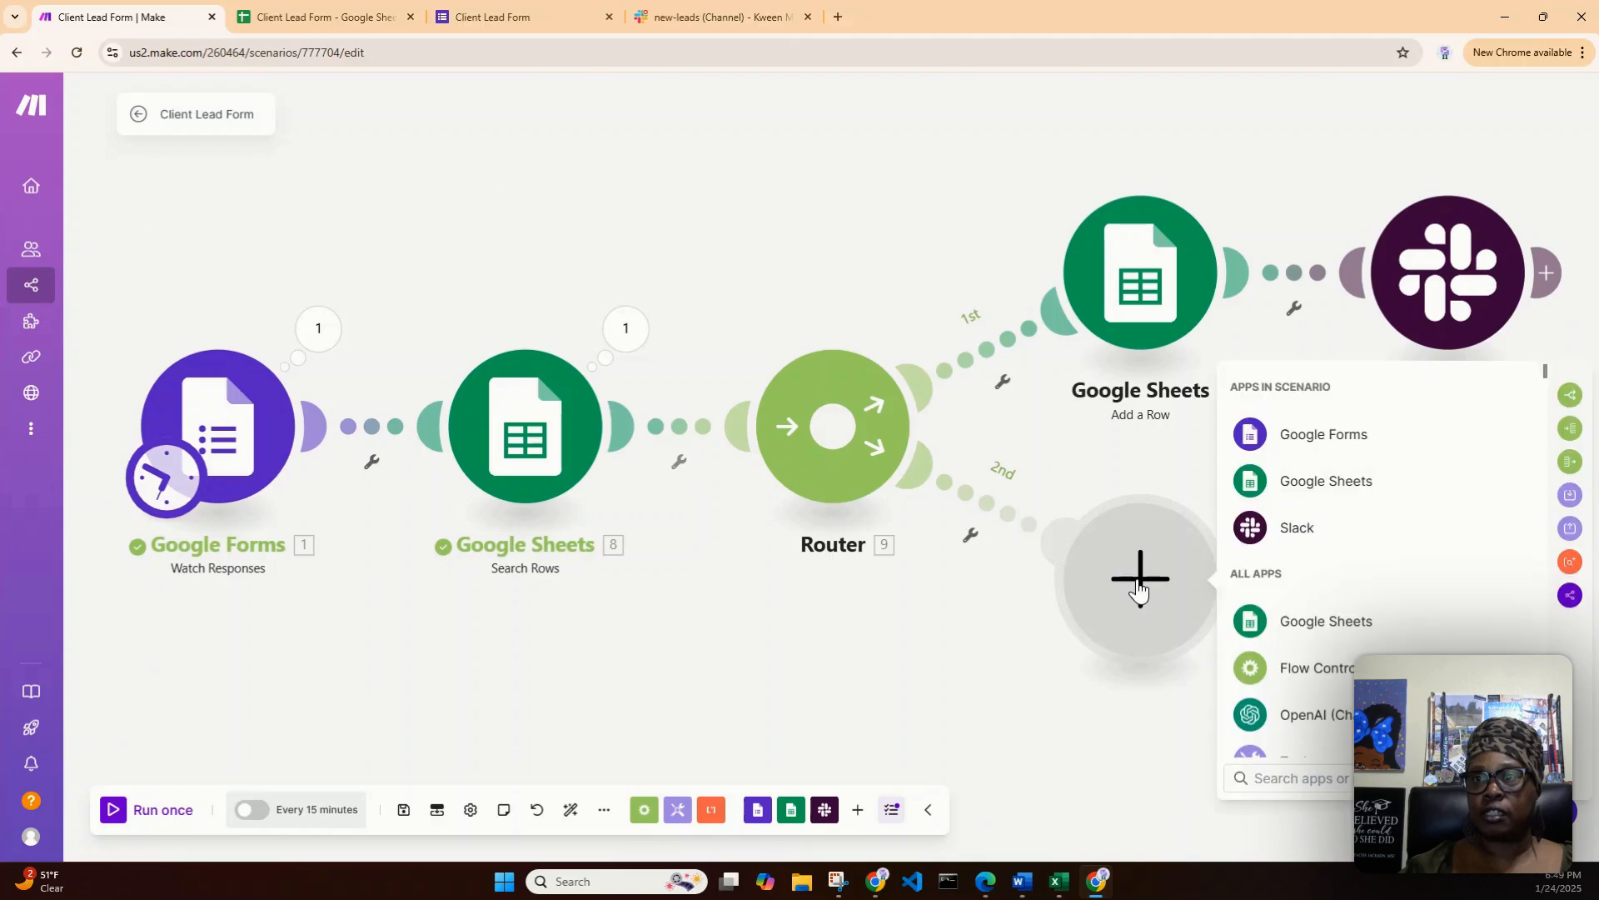
left_click(1288, 488)
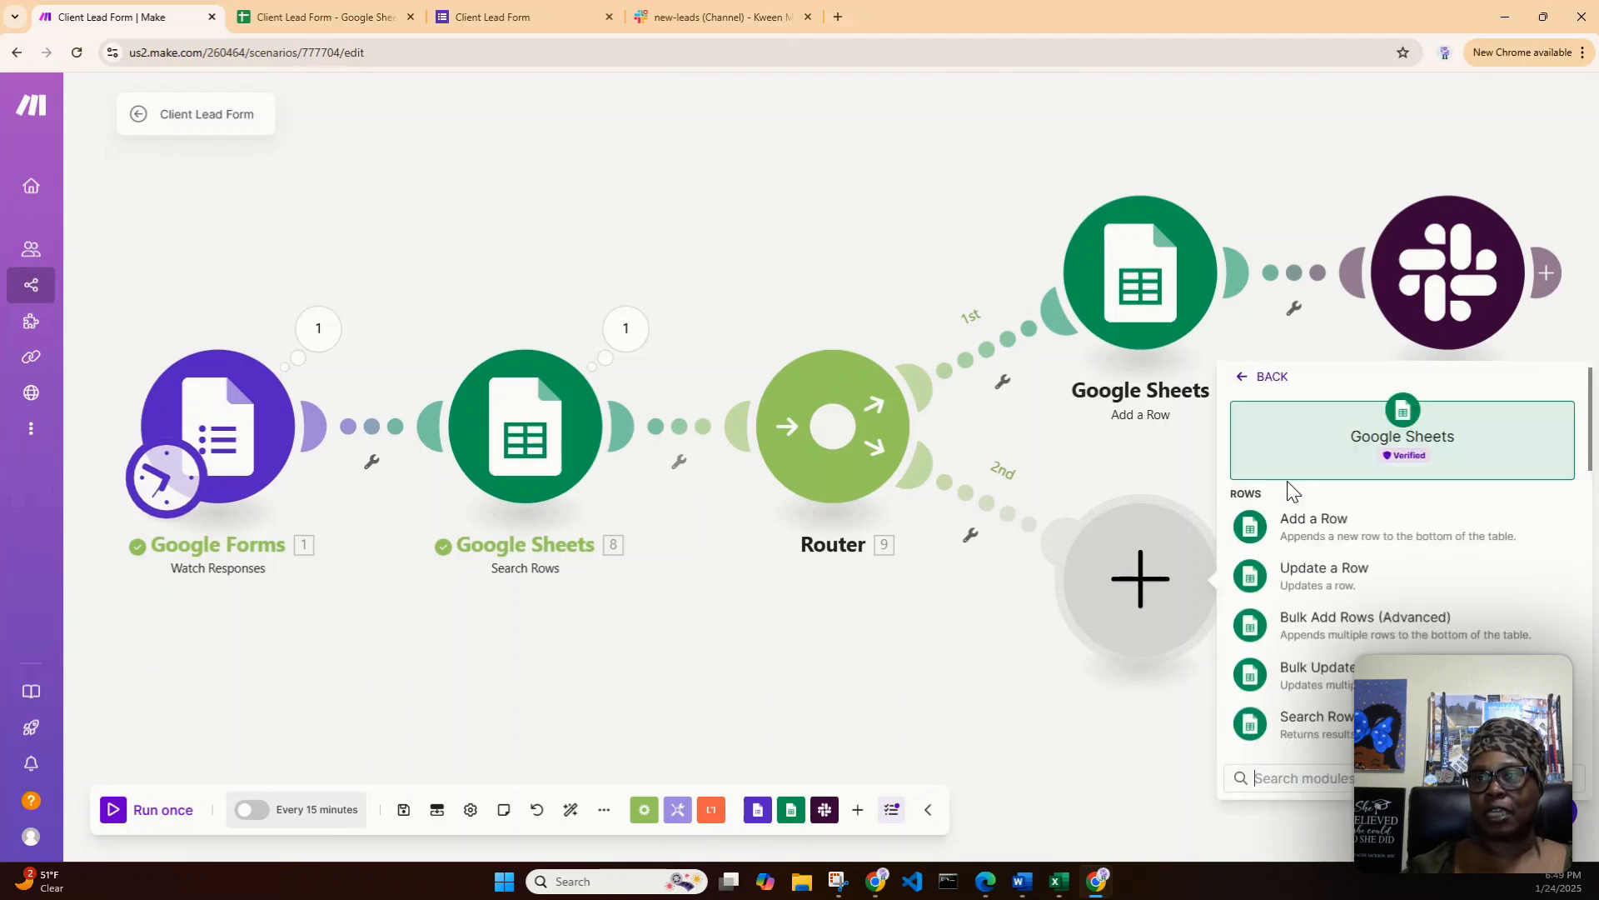
left_click(1351, 581)
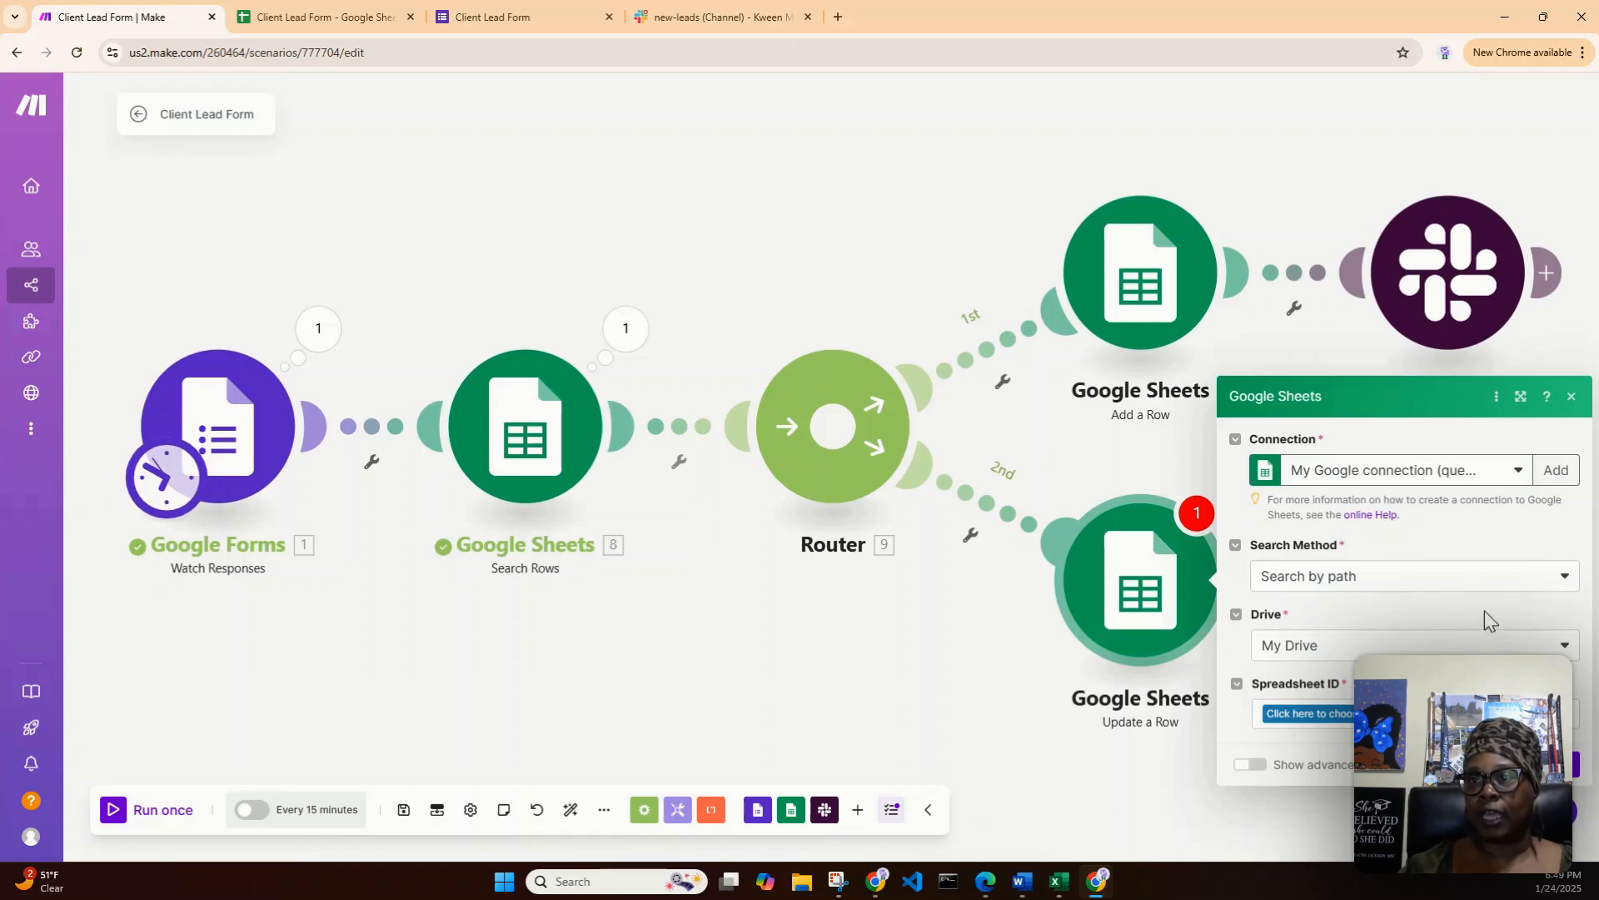
- Set Update a Row to the Client Lead Form spreadsheet's Sheet1 and map its row number from Search Rows
left_click(1335, 715)
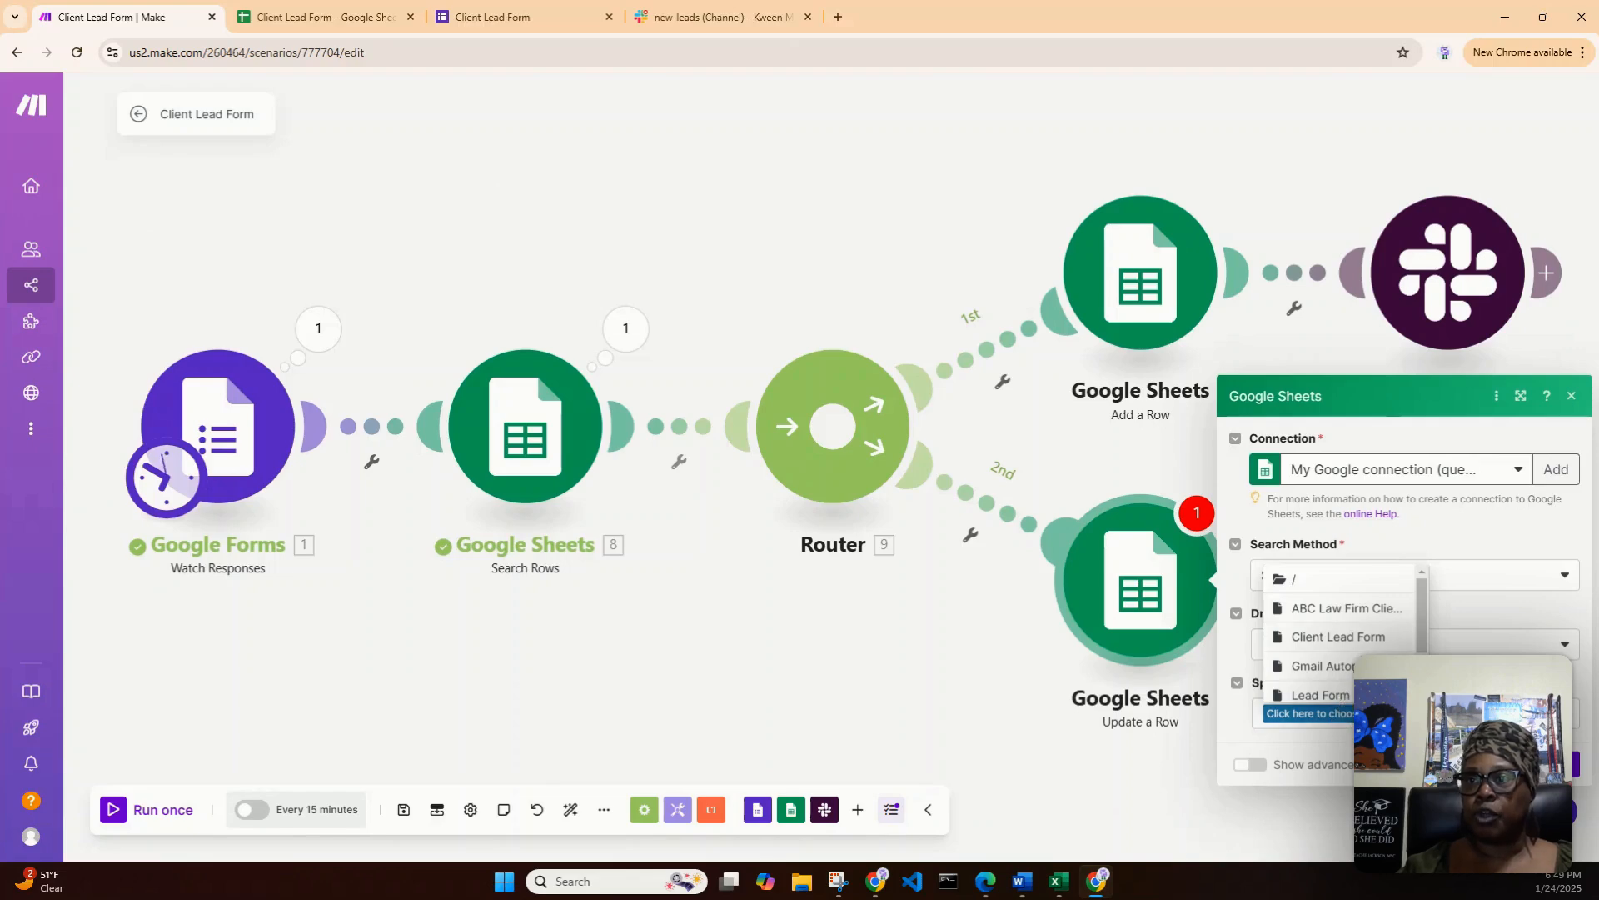
left_click(1330, 638)
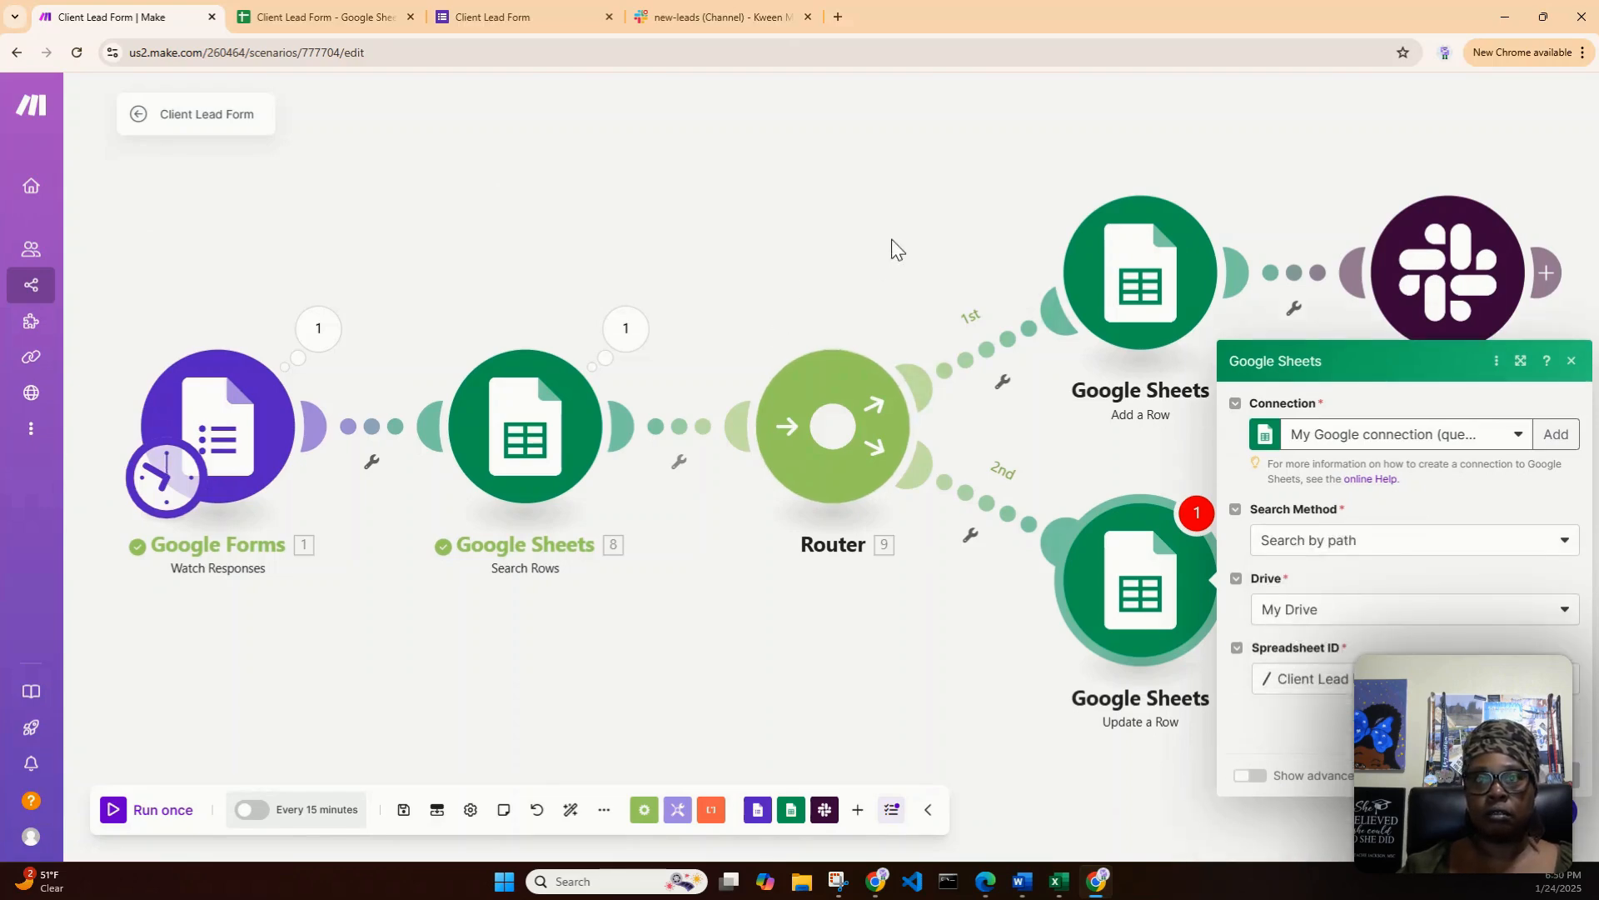
left_click_drag(891, 239, 768, 227)
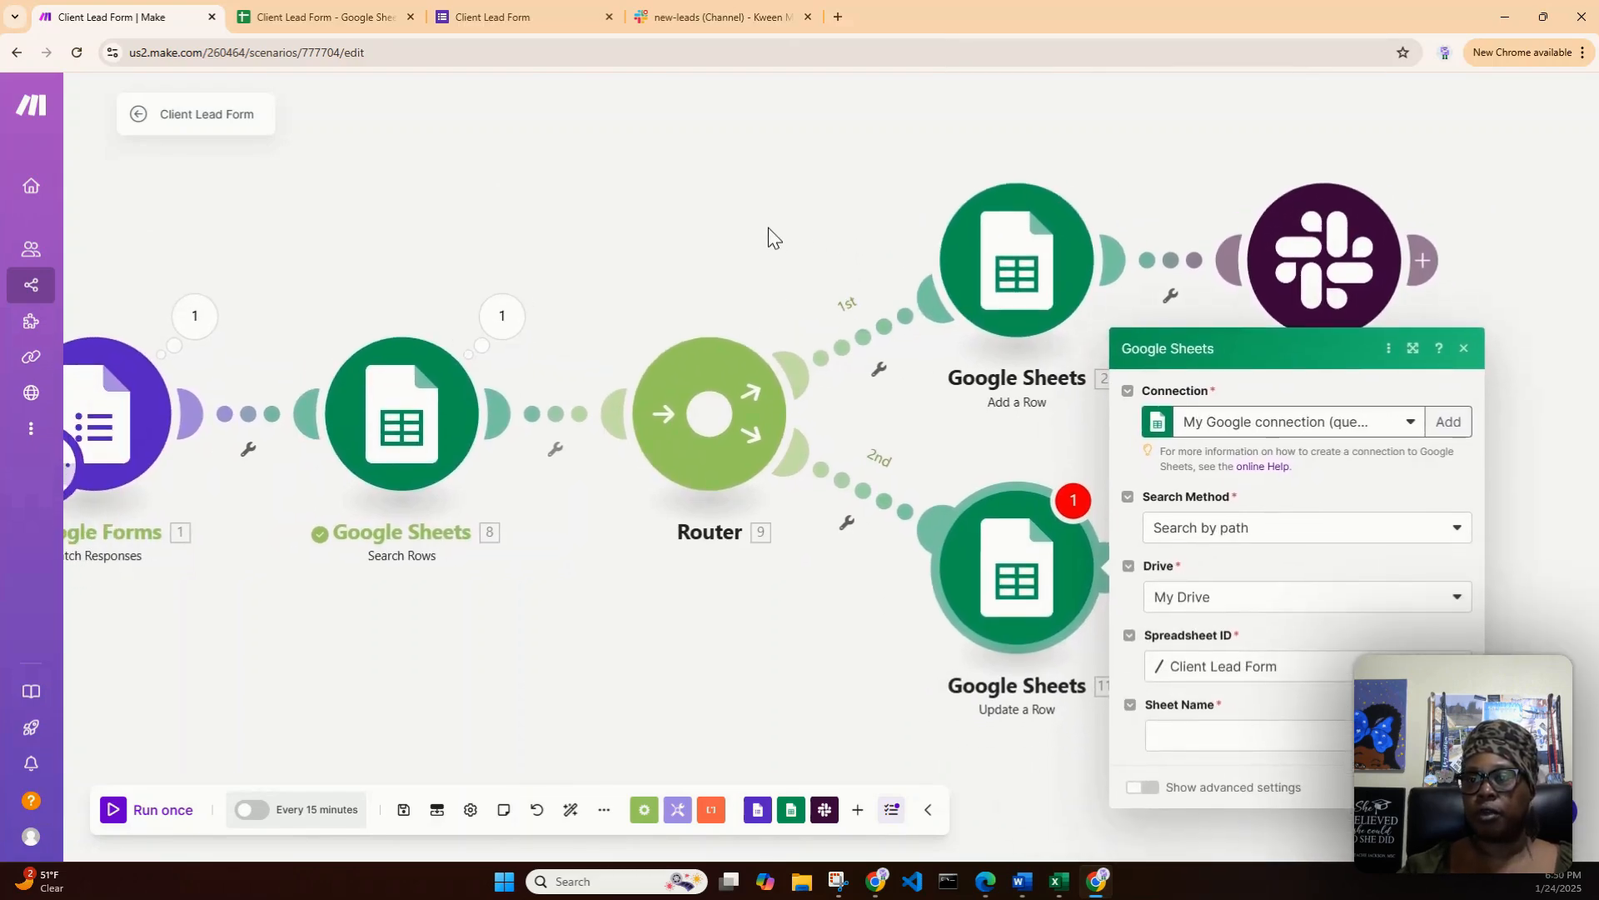
left_click(1319, 739)
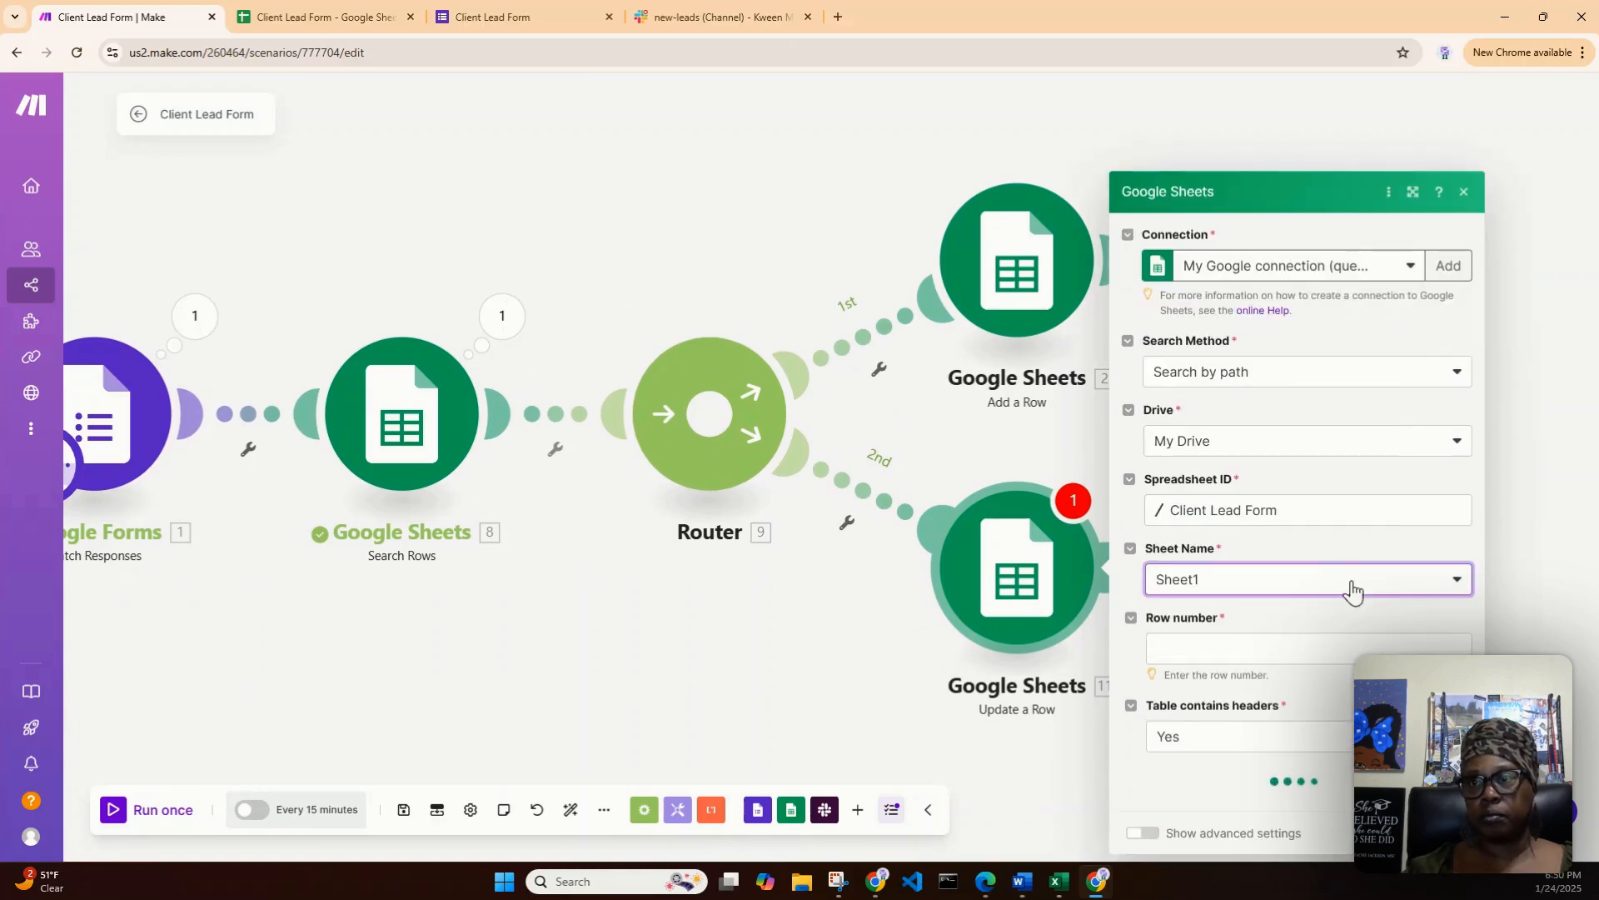
left_click(1256, 565)
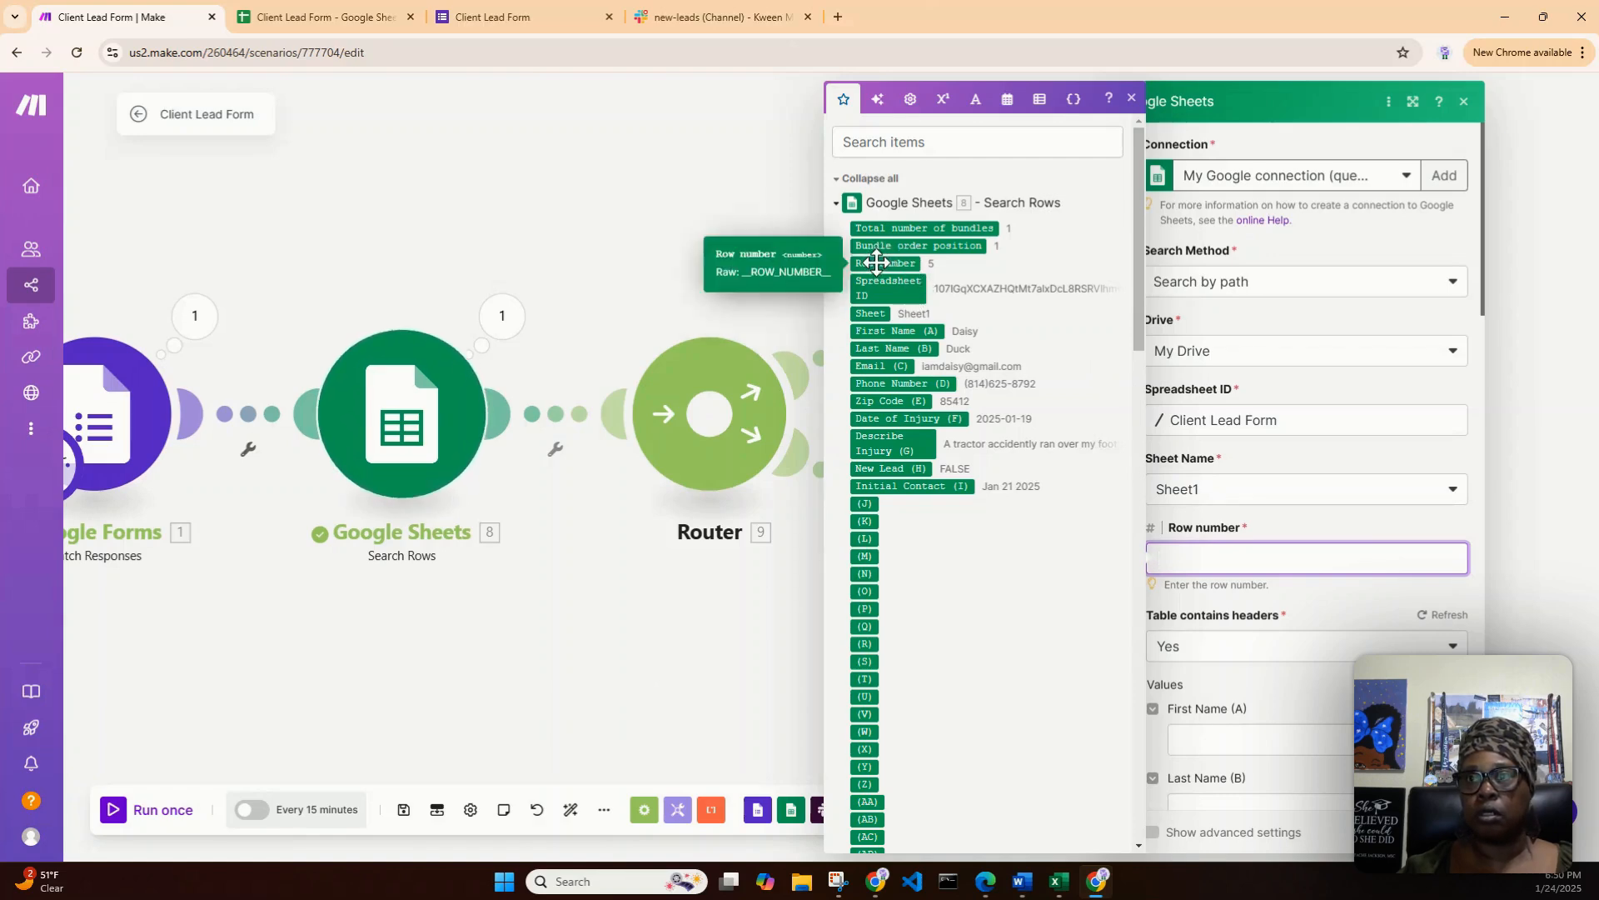
left_click_drag(878, 263, 1207, 560)
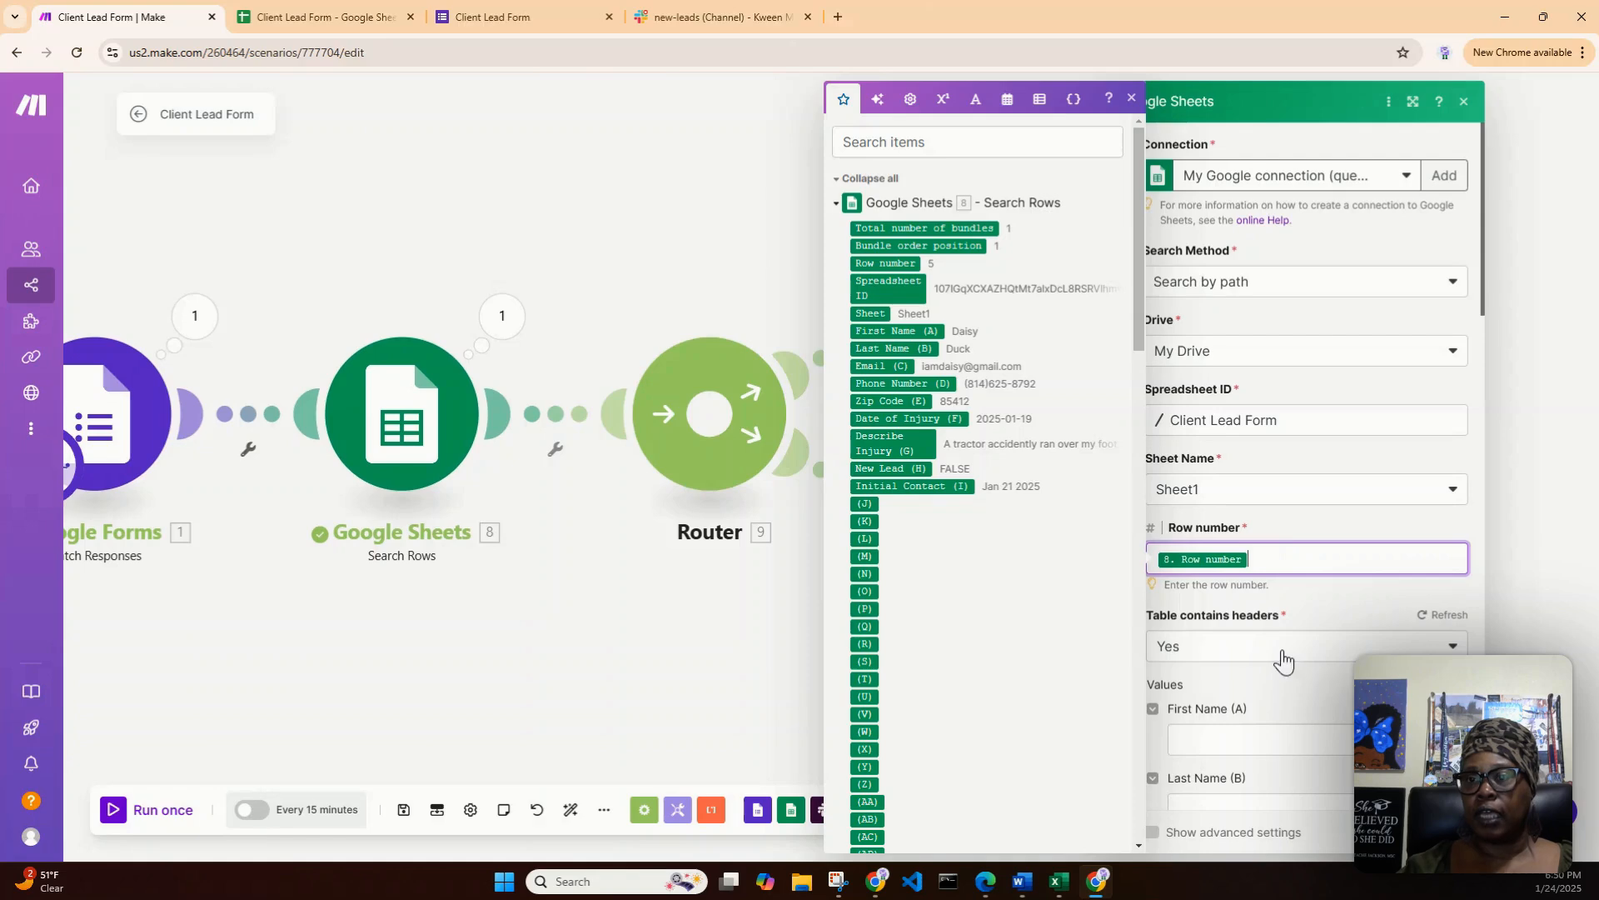
- Filter the mappable items by "value" to find the form's answer values for the row fields
scroll(1291, 697, "down", 3)
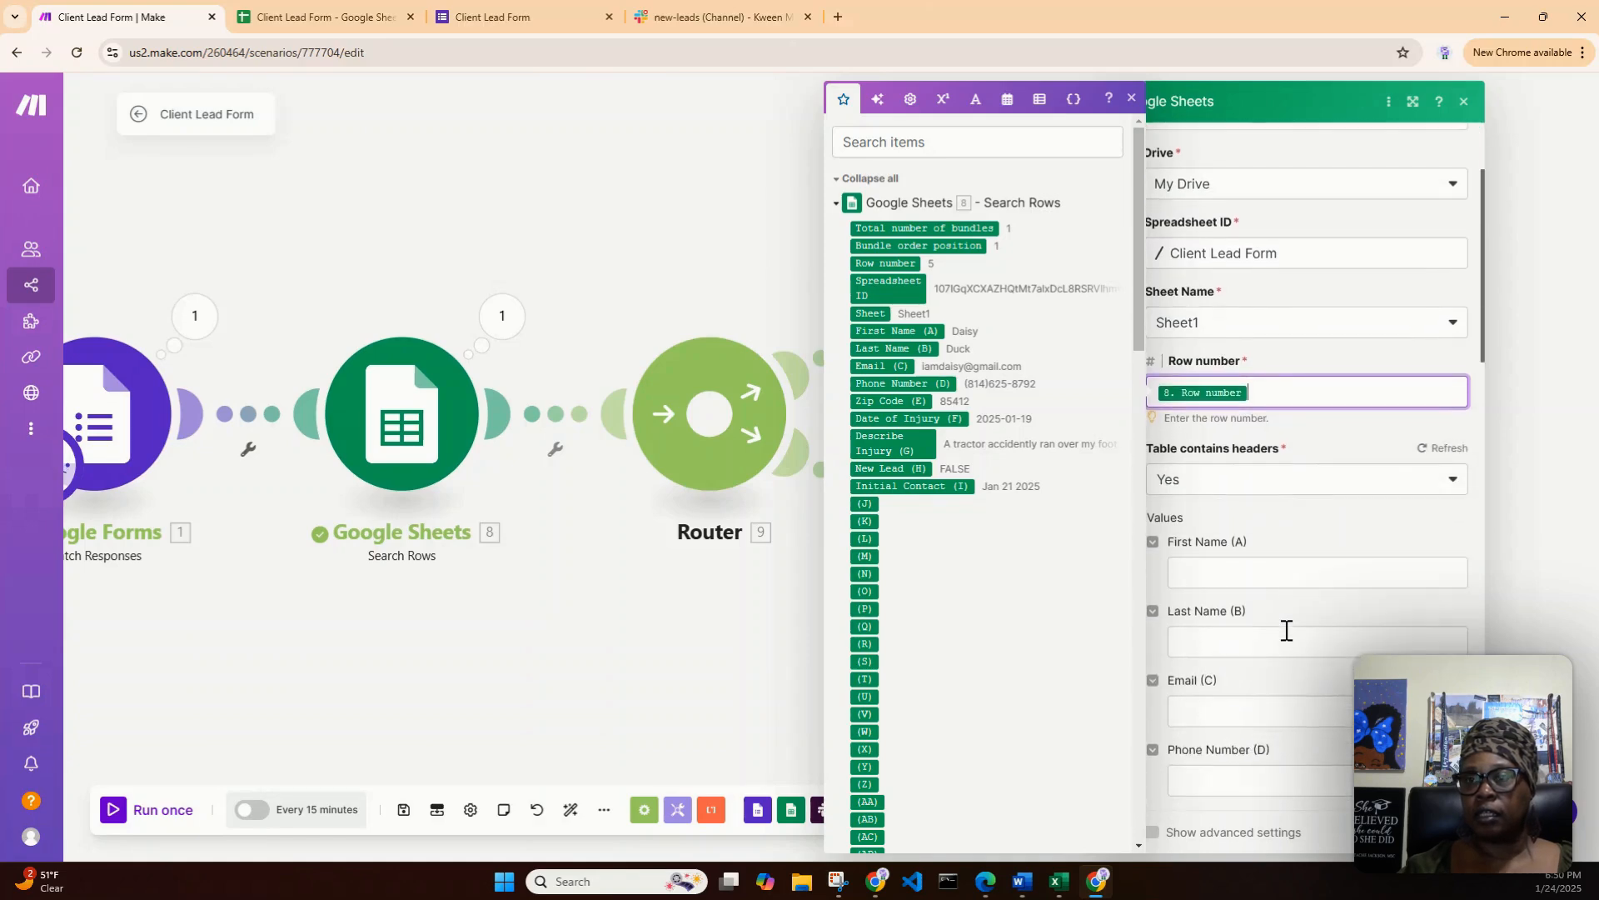
scroll(1286, 631, "down", 1)
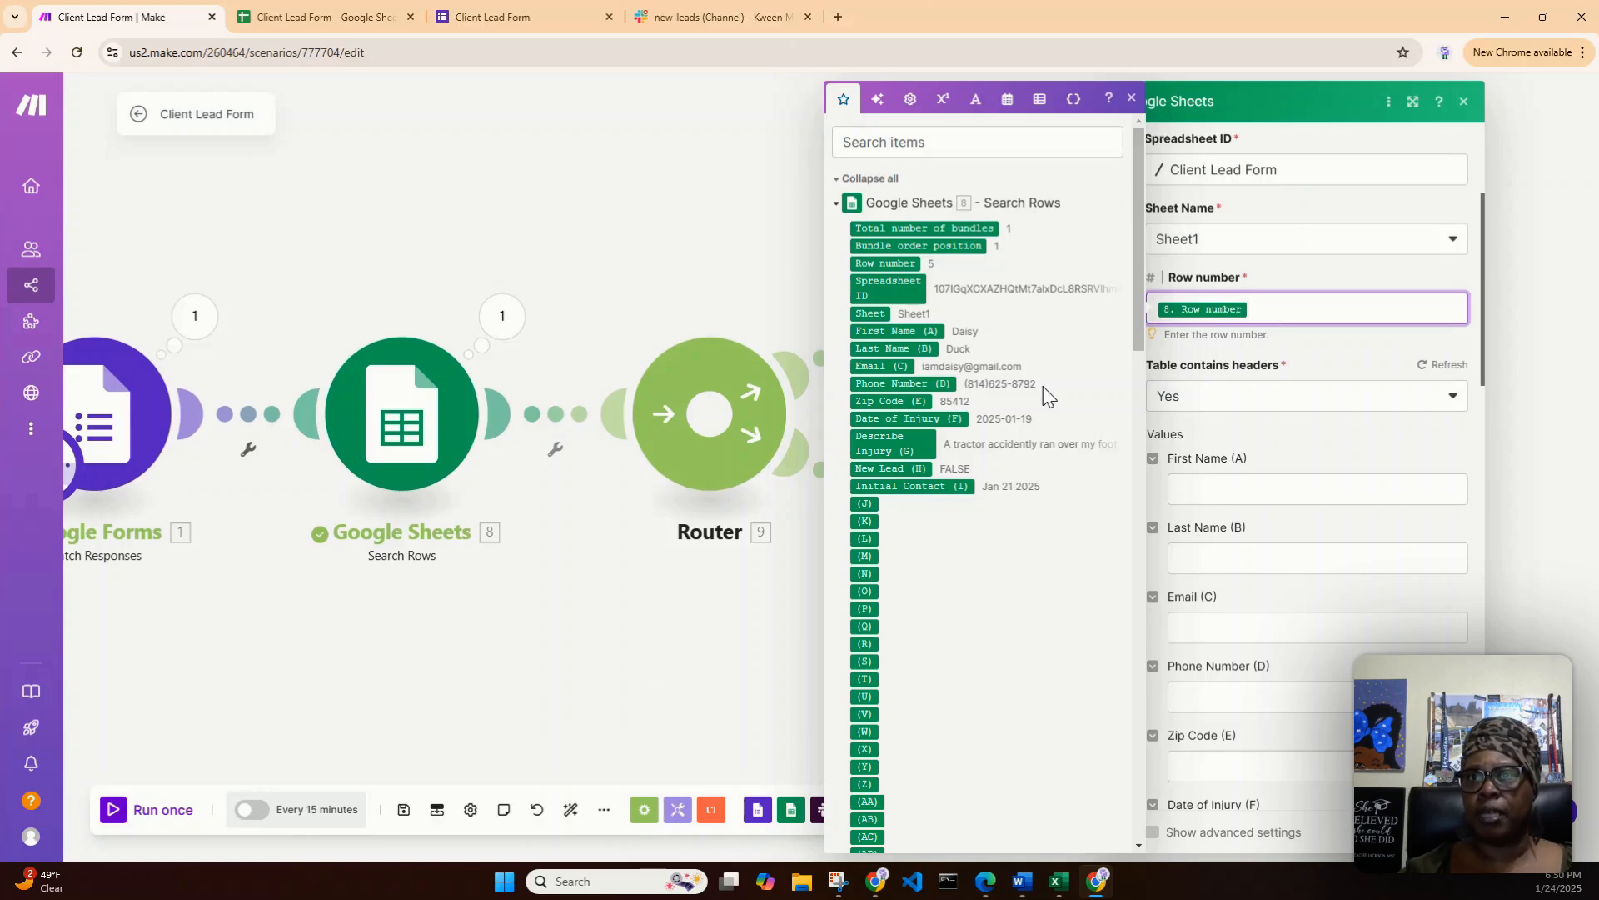
left_click_drag(1134, 303, 1104, 827)
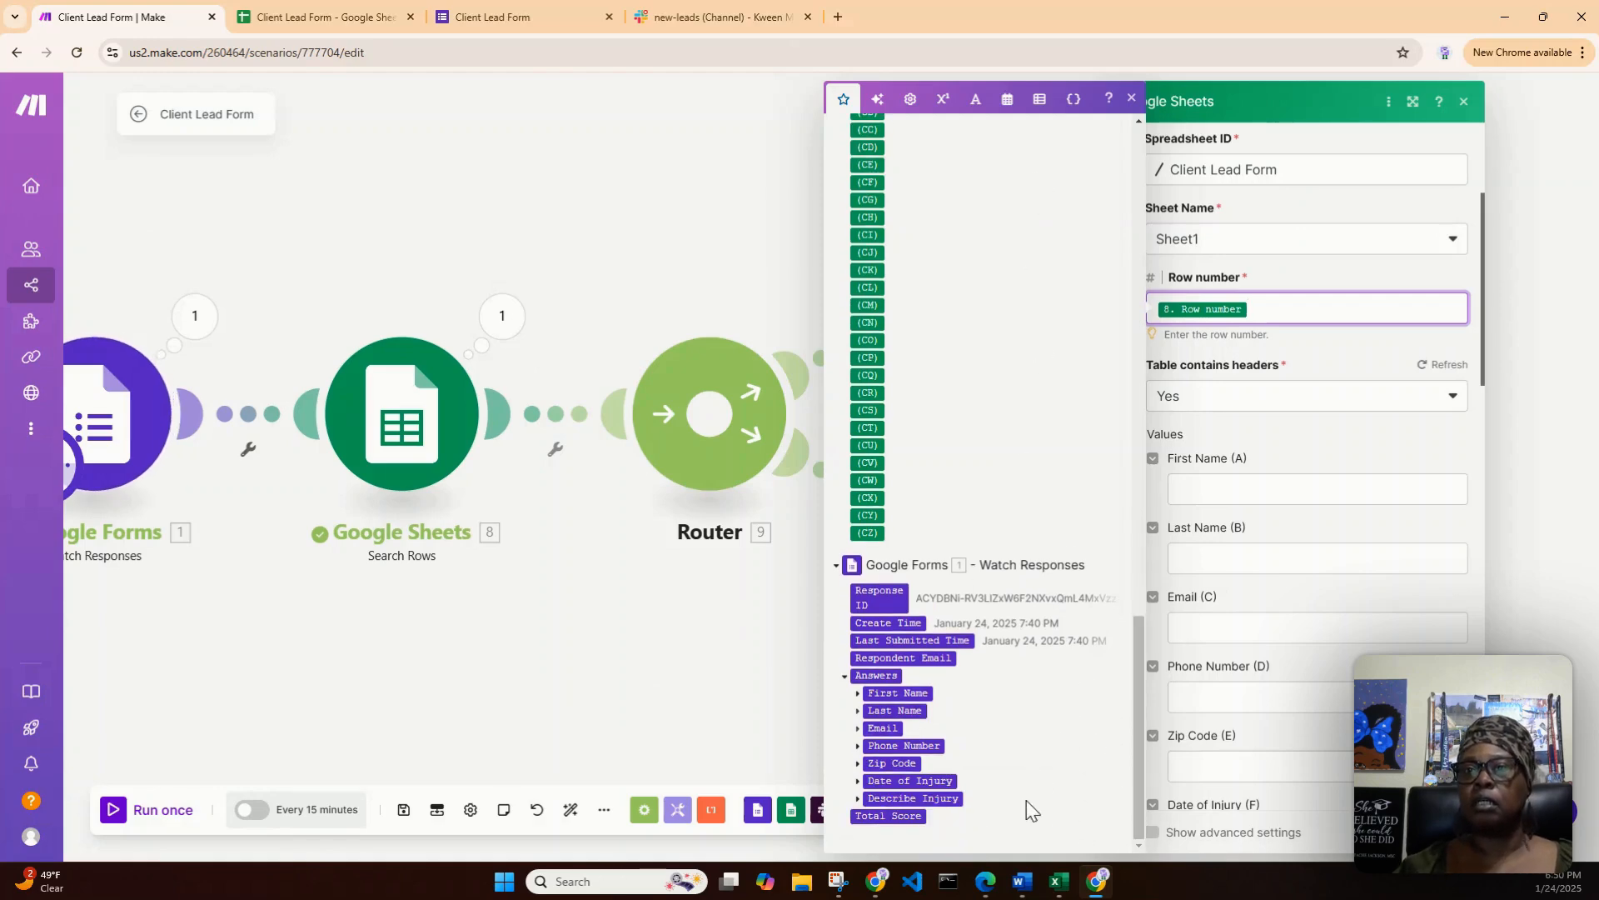
left_click_drag(1141, 694, 1131, 152)
left_click(969, 142)
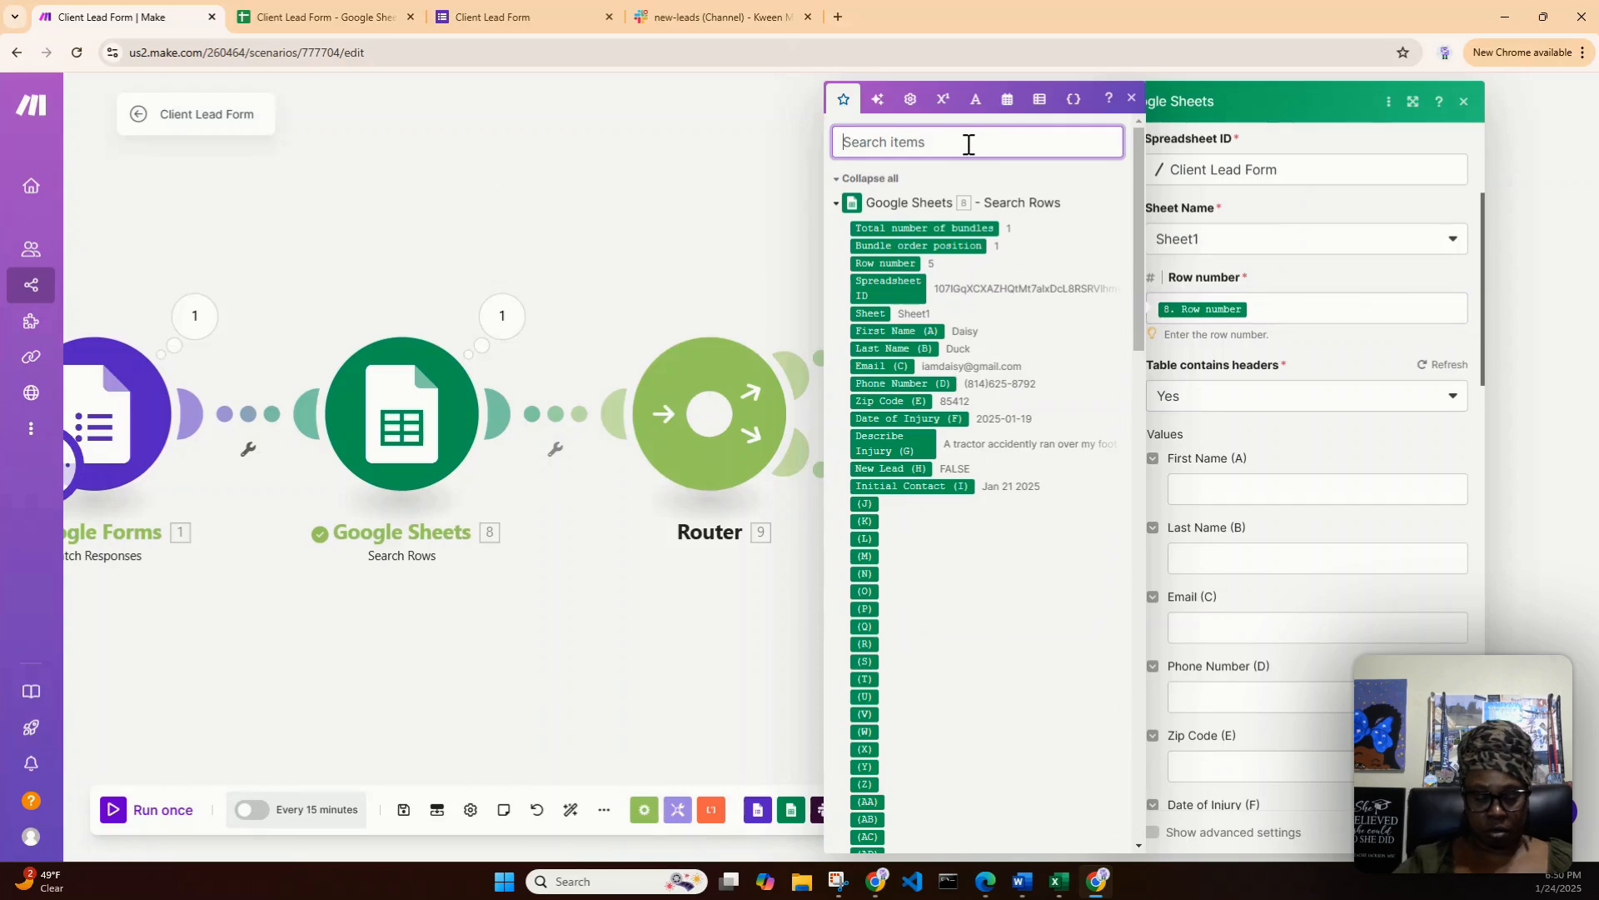
type("values")
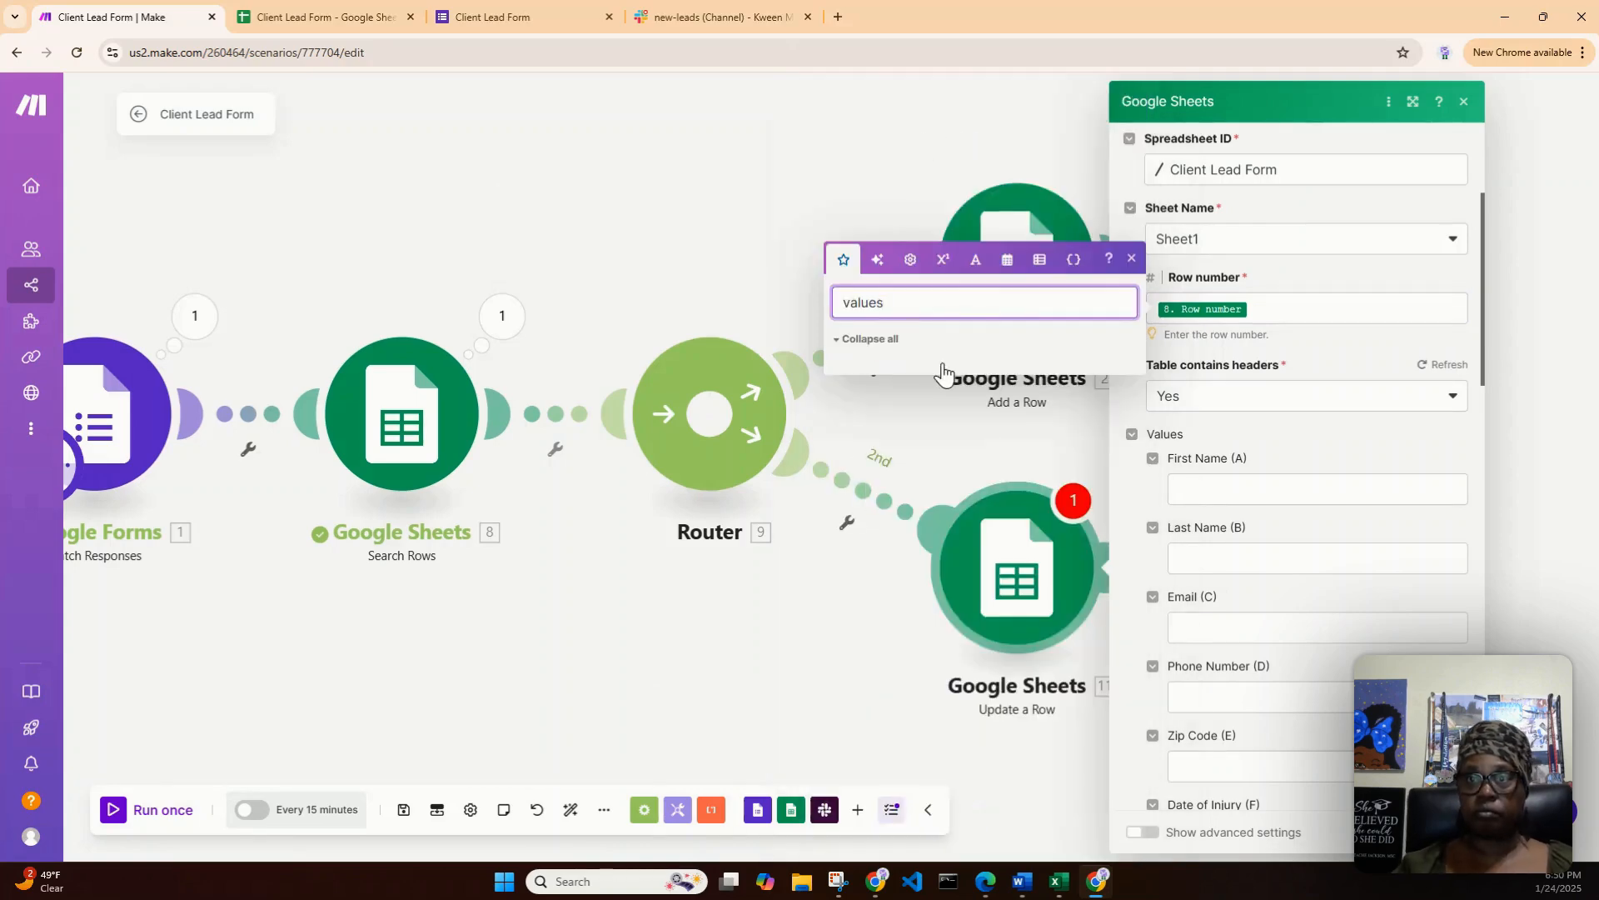
key("BackSpace")
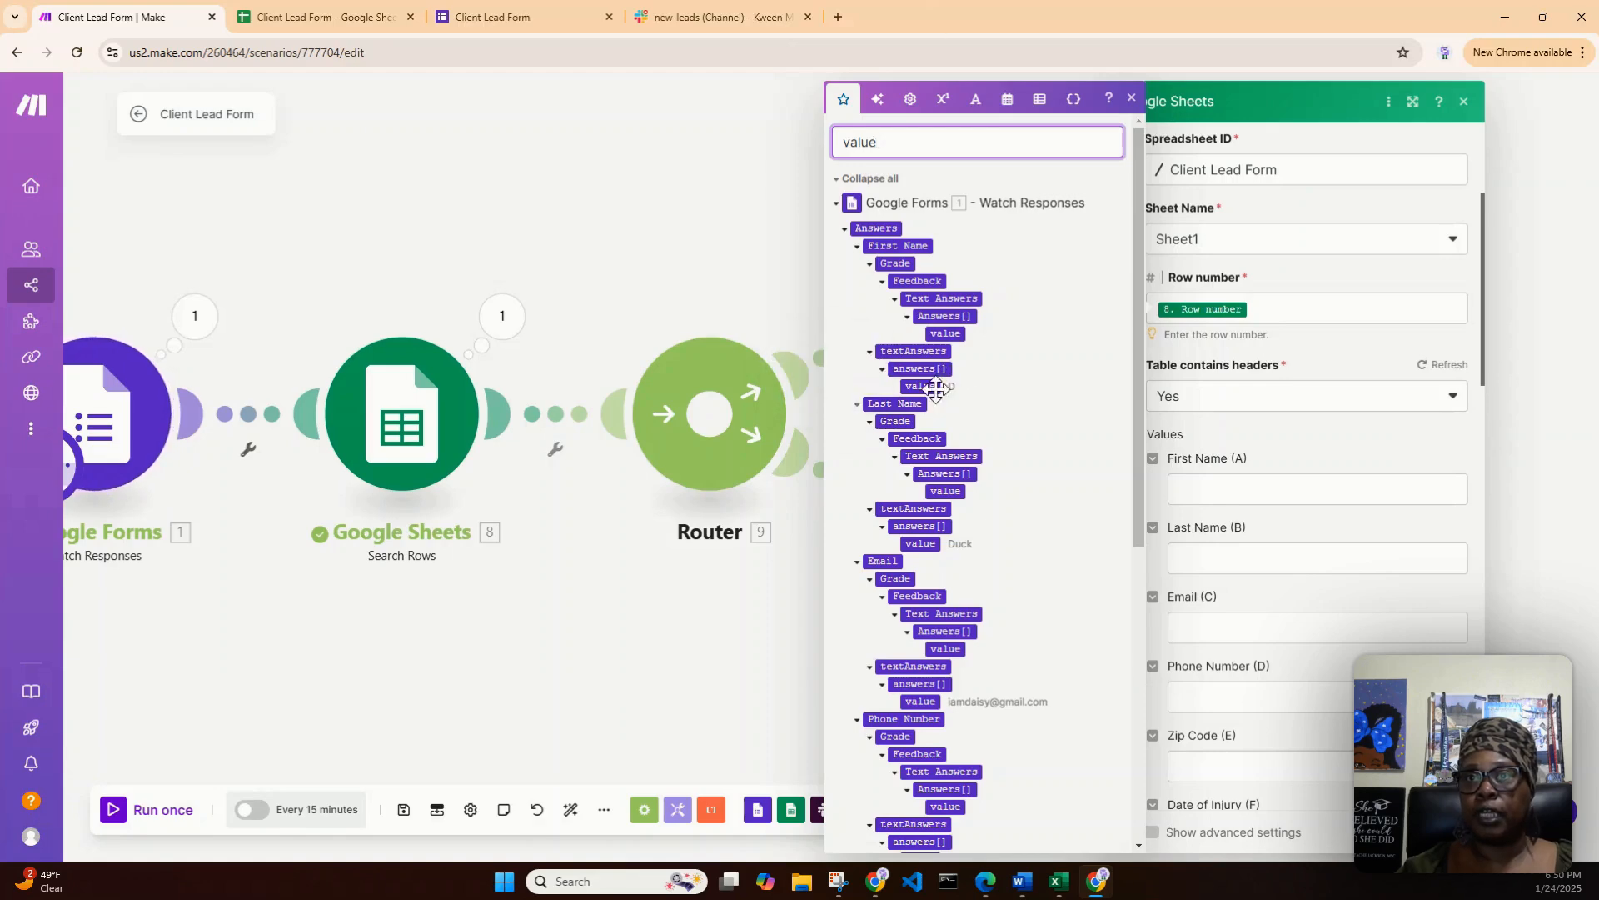
- Map the form's text answer values to the First Name, Last Name and Email columns of Update a Row
left_click_drag(936, 387, 1213, 493)
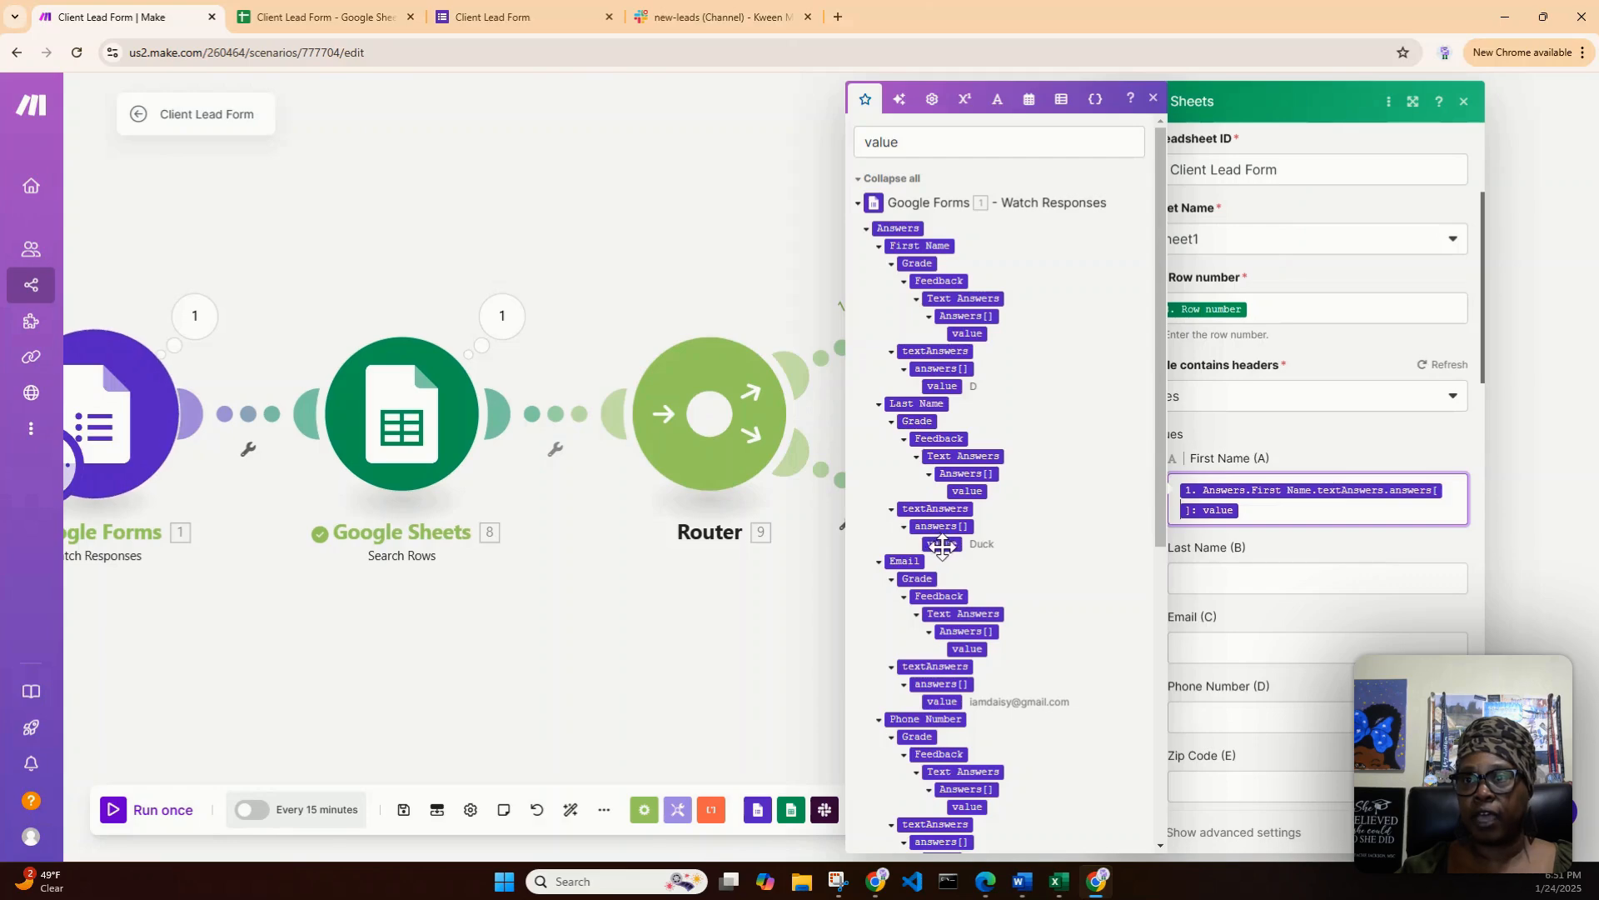
left_click_drag(942, 545, 1198, 593)
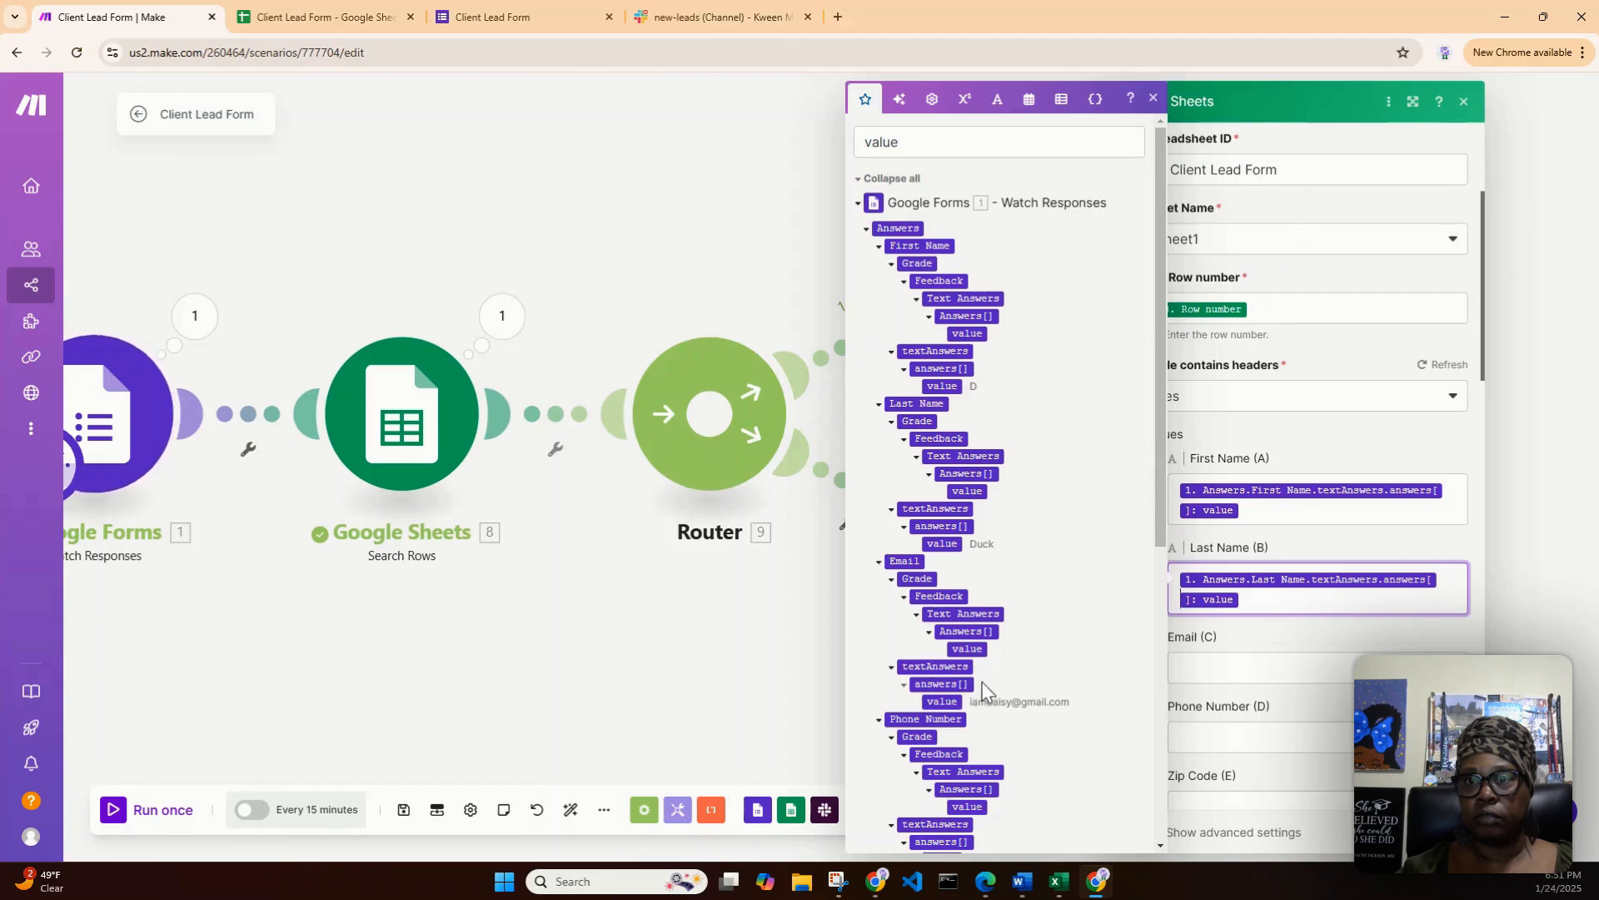
left_click_drag(939, 702, 1199, 674)
- Map the form's text answer values to the Phone Number and Zip Code columns
scroll(1207, 633, "down", 2)
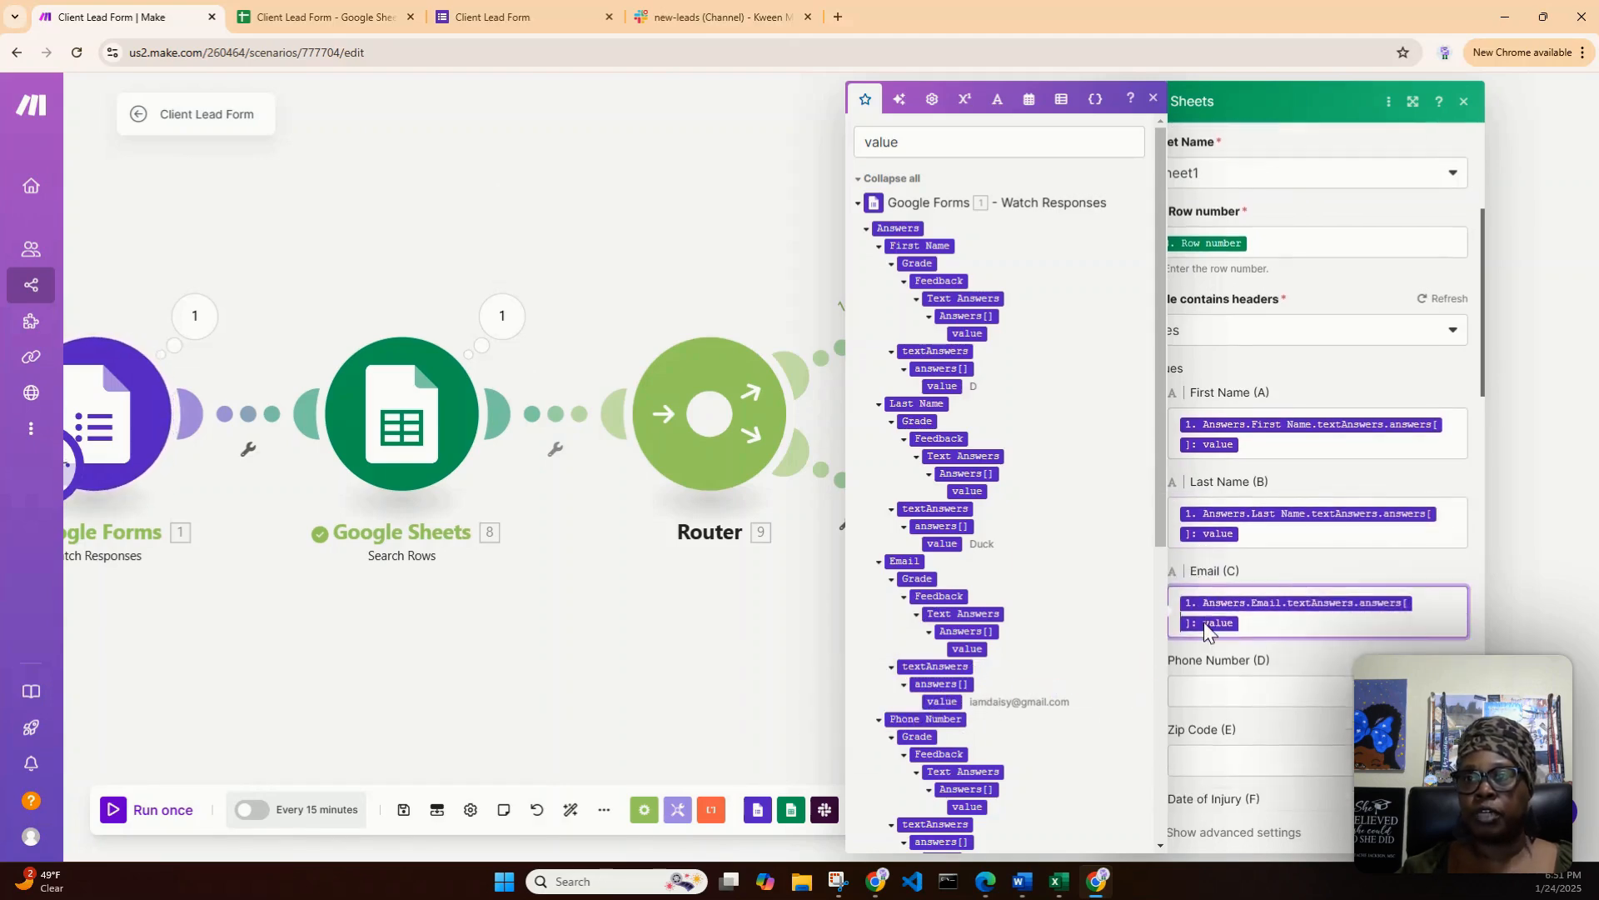
scroll(999, 721, "down", 1)
scroll(1000, 721, "down", 2)
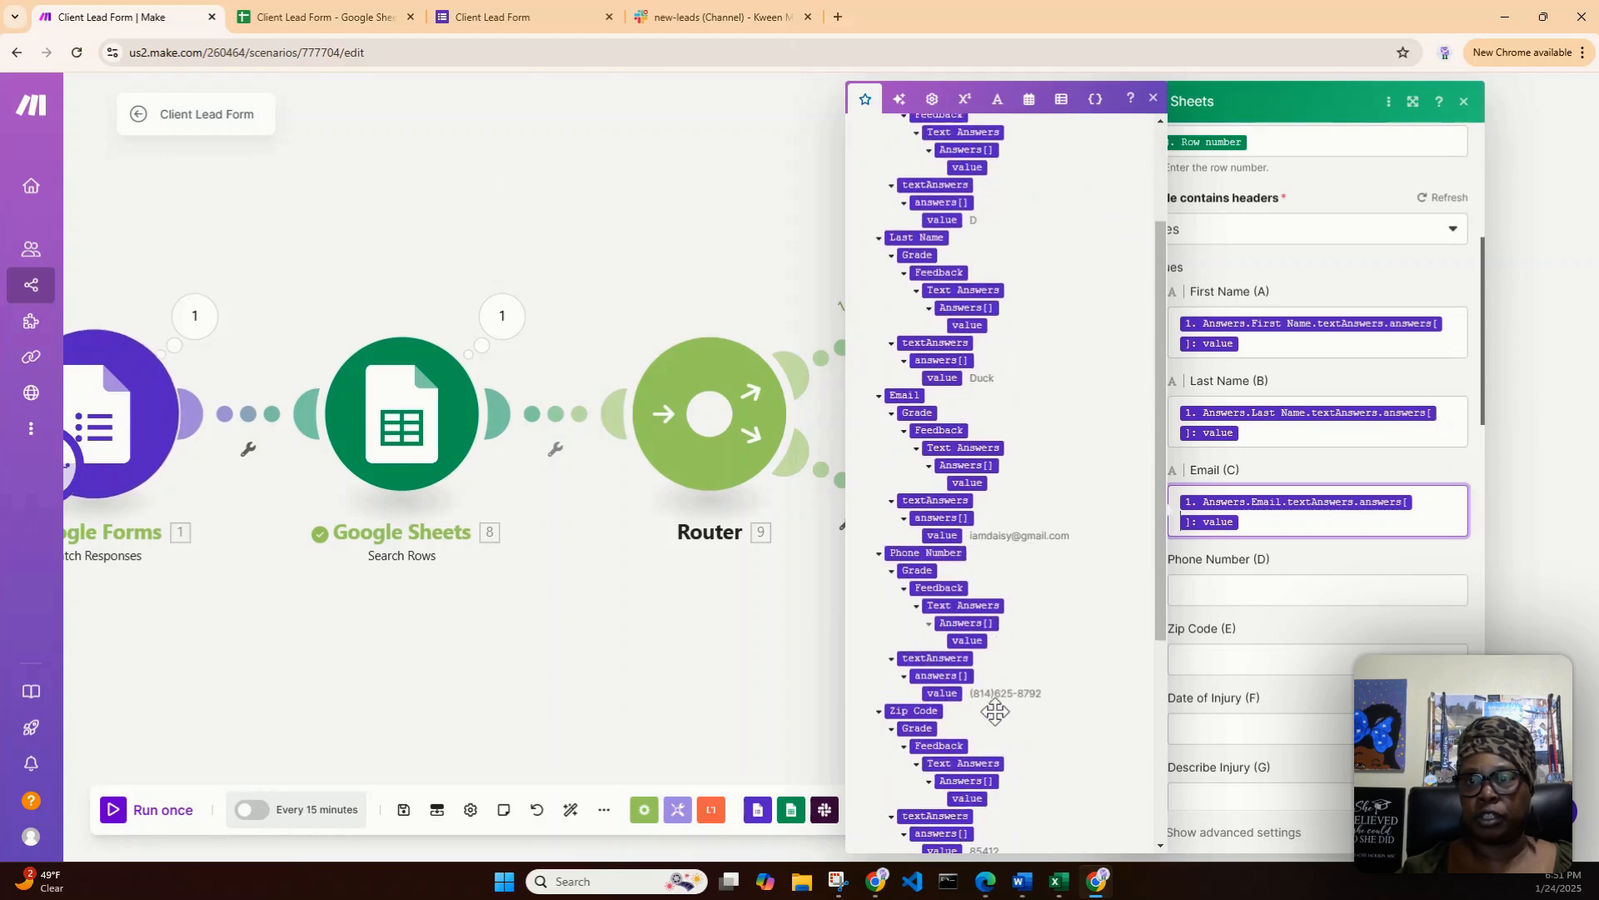
left_click_drag(939, 692, 1191, 593)
scroll(973, 641, "down", 2)
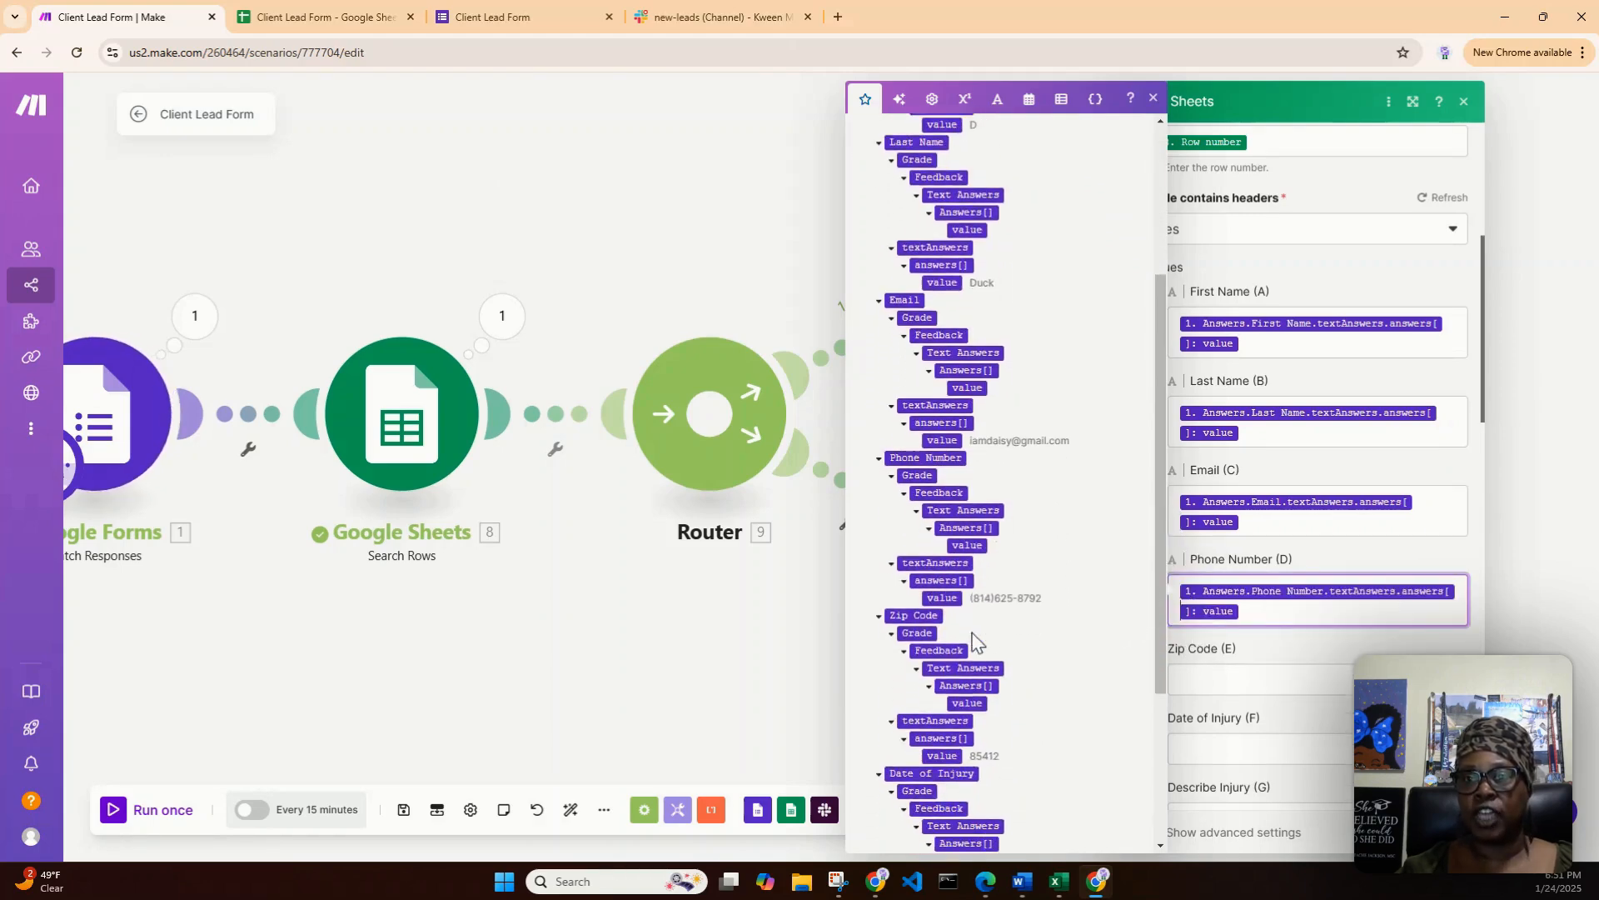
left_click_drag(942, 683, 1187, 679)
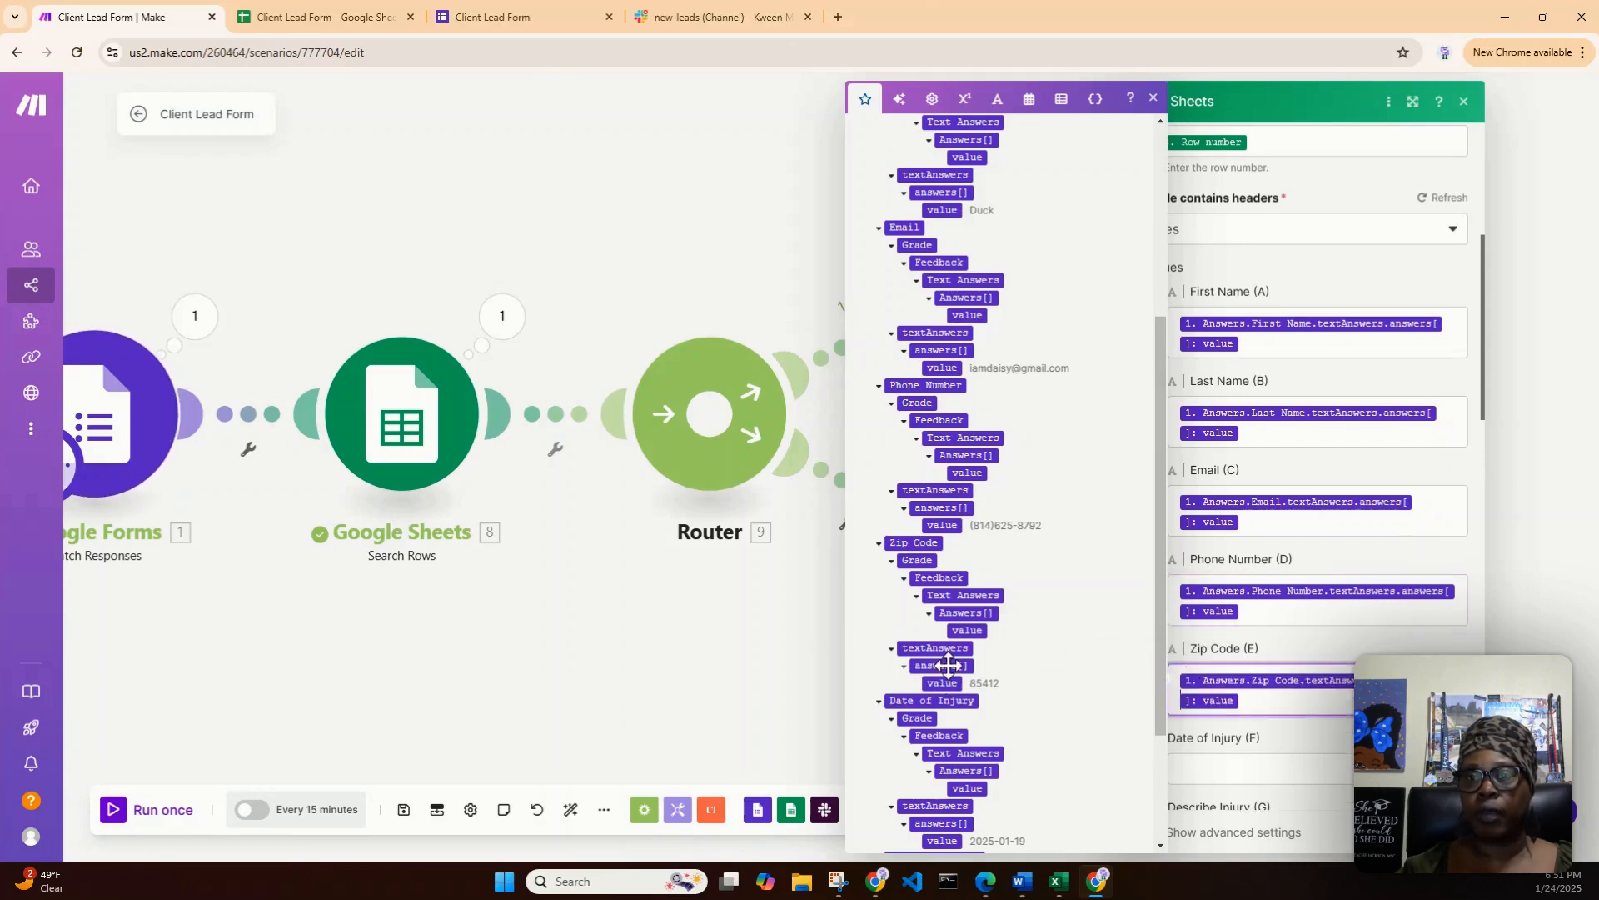
- Map the Date of Injury and Describe Injury answer values to their columns and save the Update a Row settings
scroll(946, 673, "down", 2)
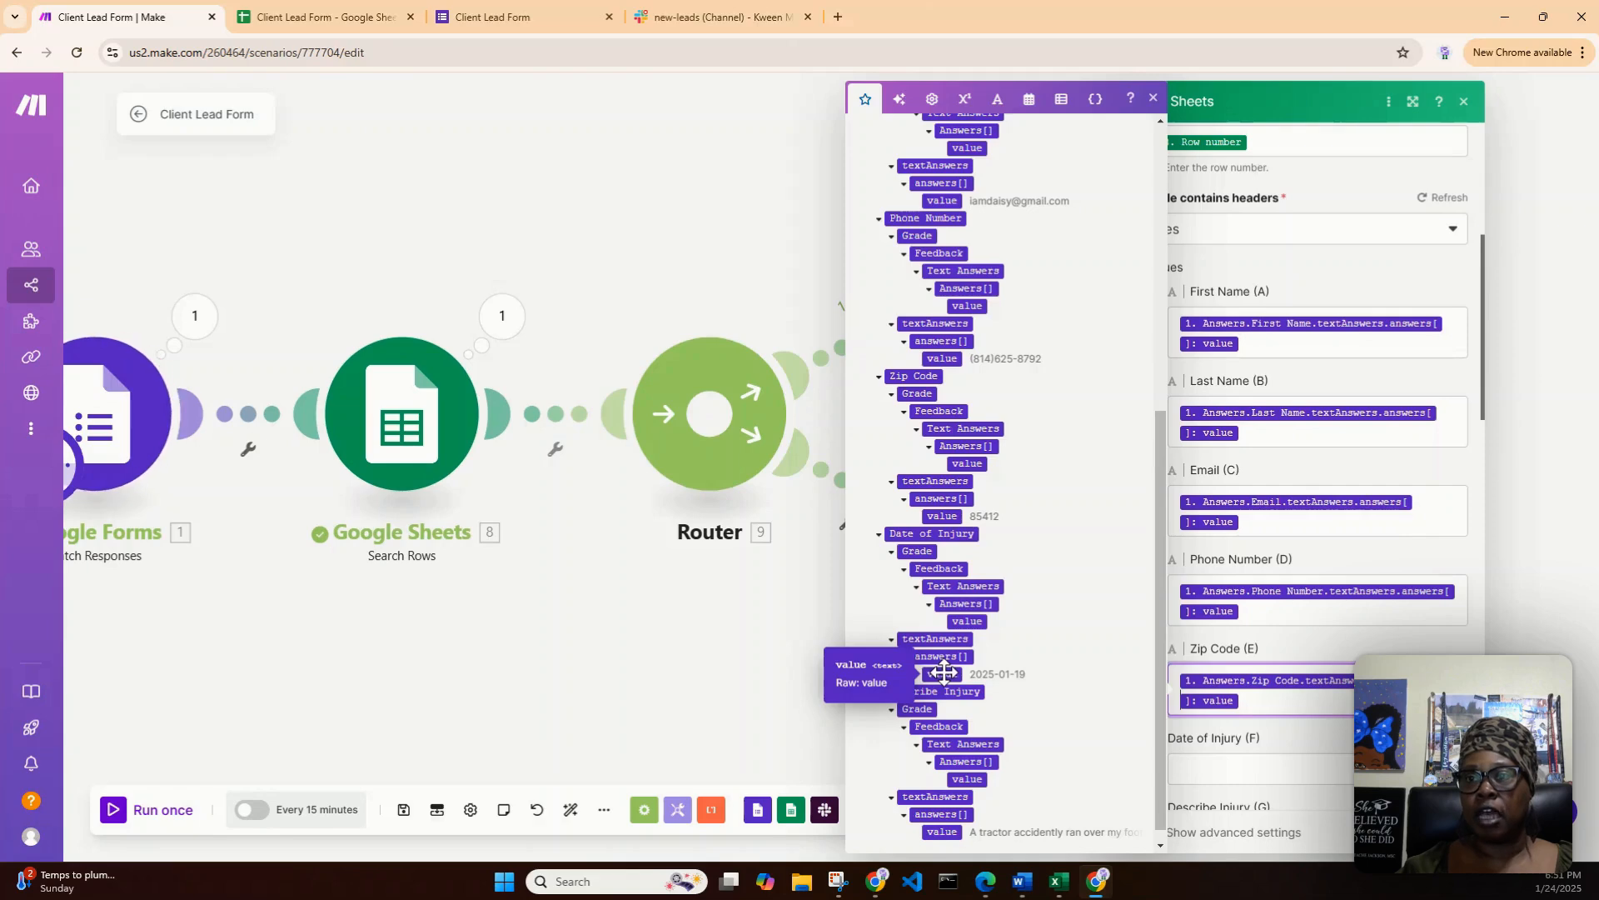
left_click_drag(943, 671, 1212, 770)
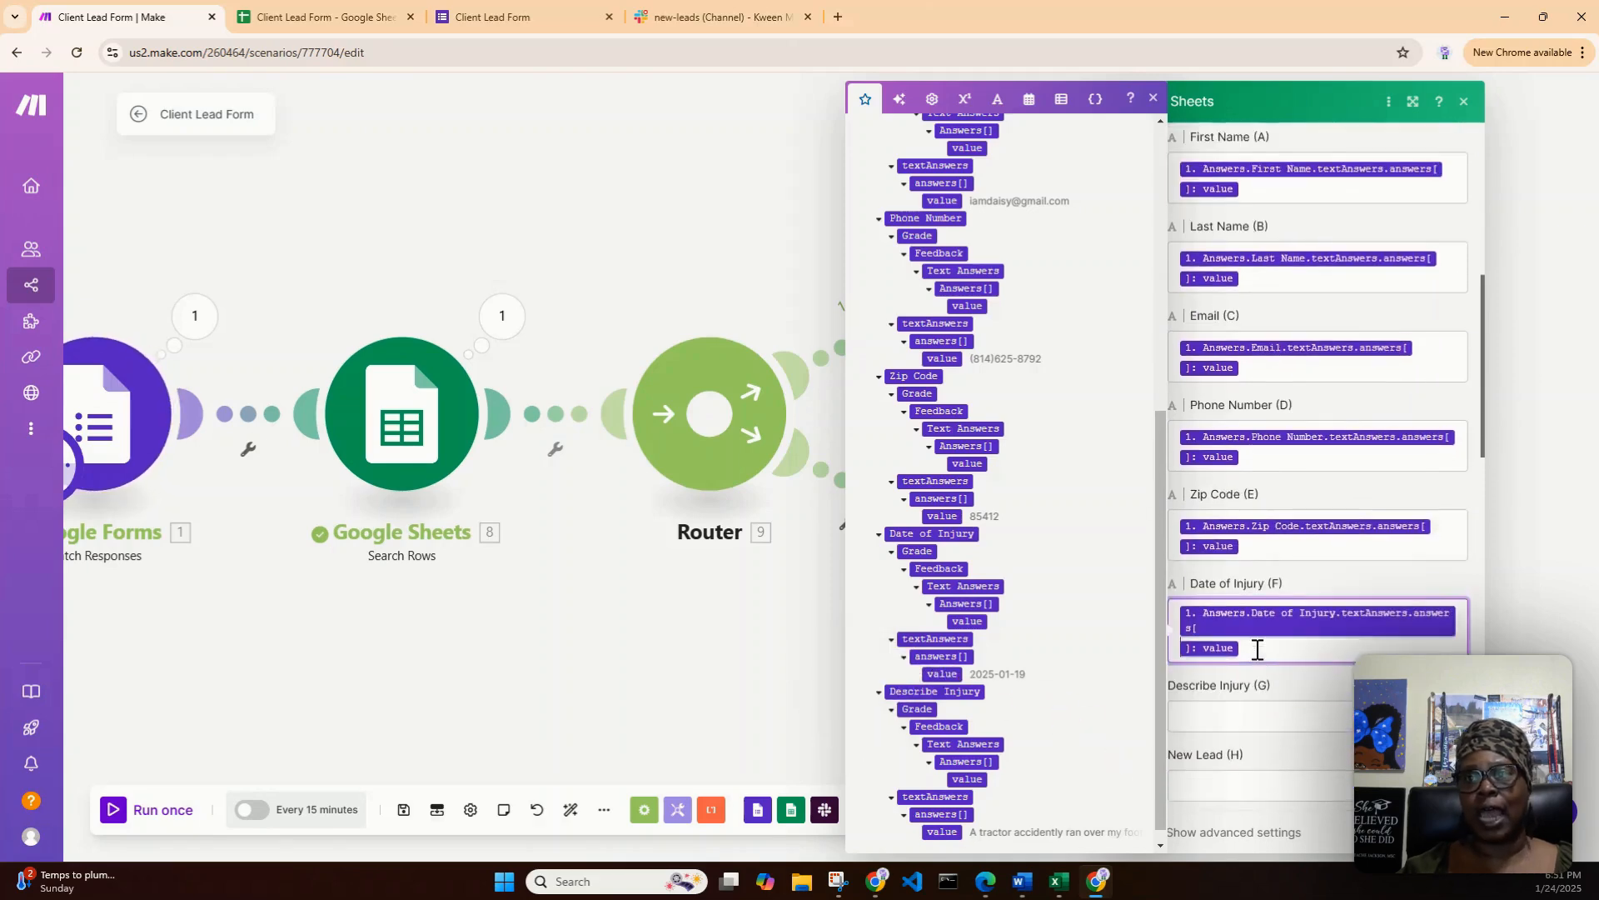
scroll(1256, 648, "down", 2)
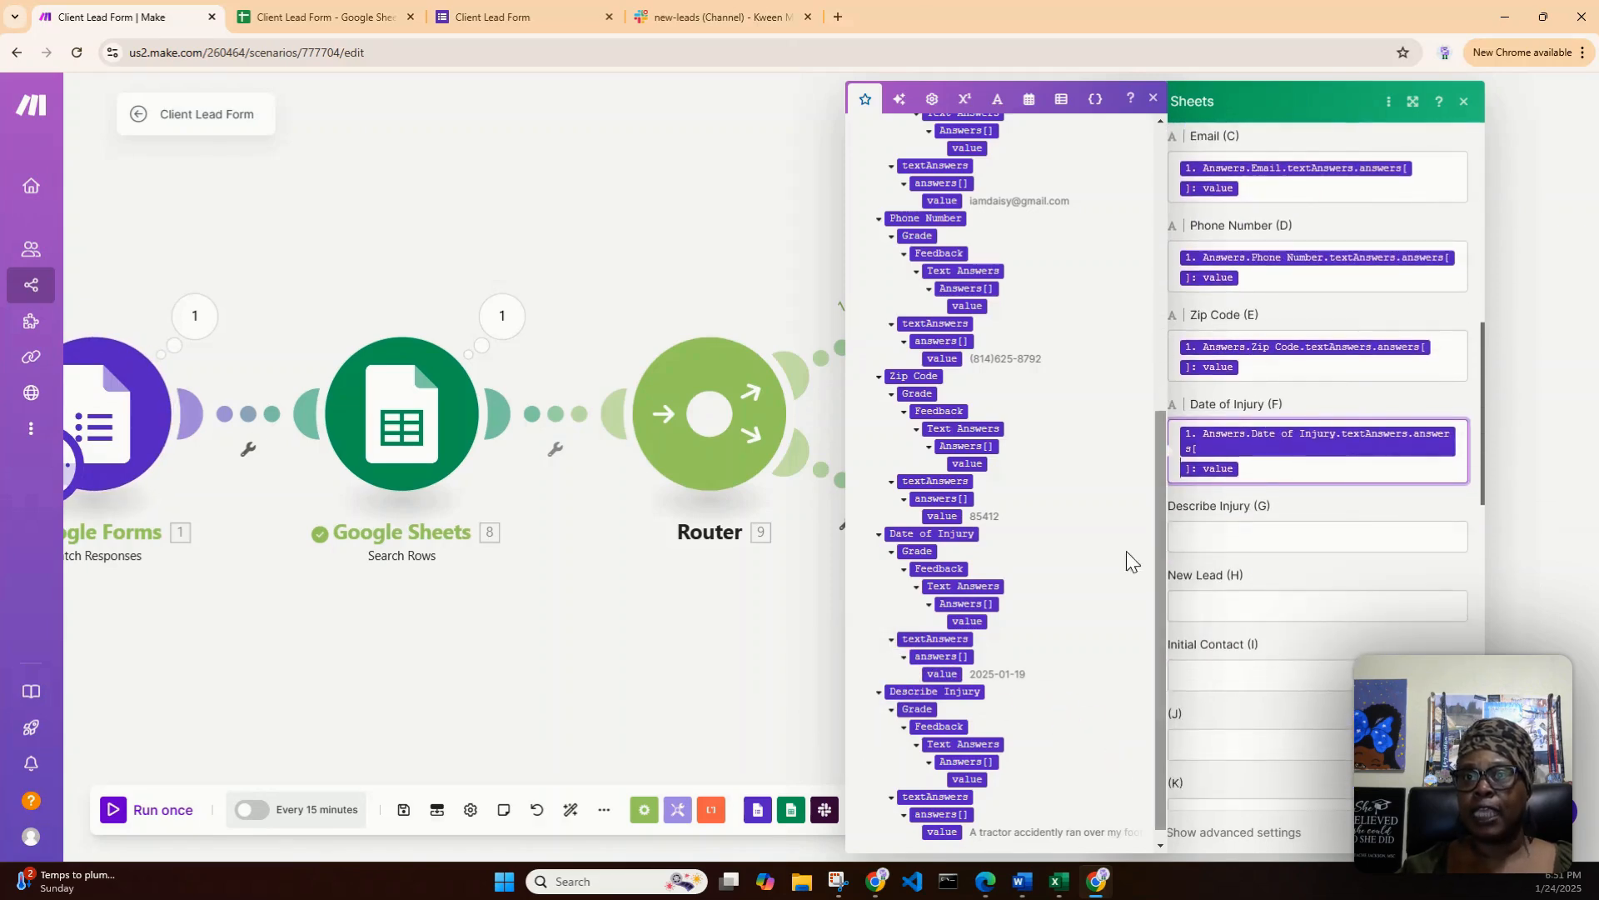
scroll(1074, 500, "down", 1)
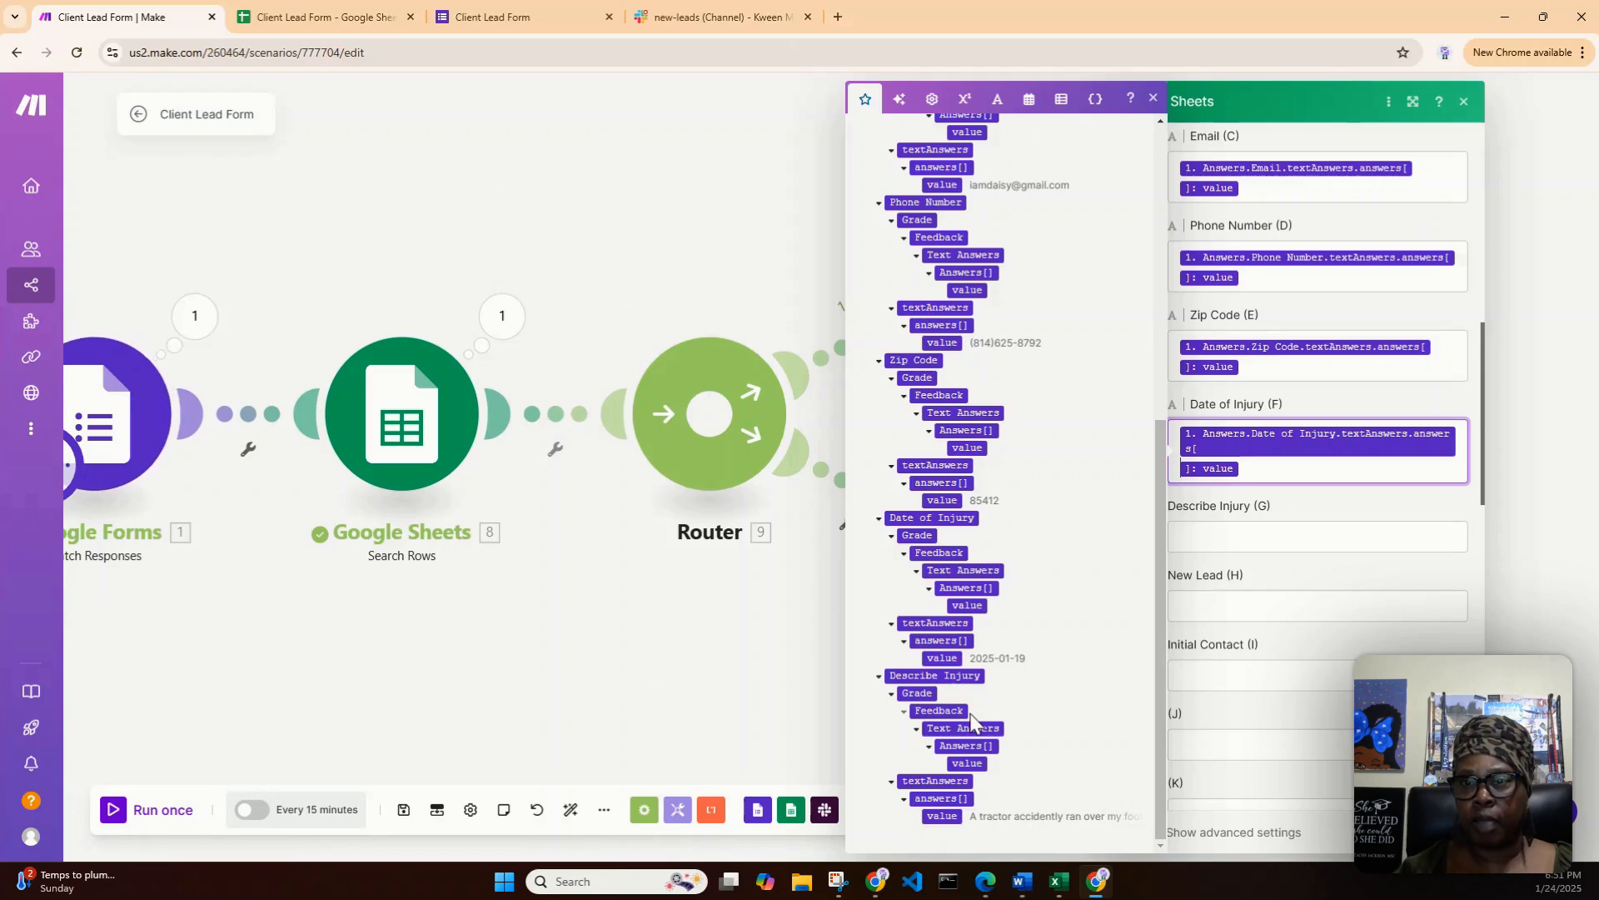
left_click_drag(945, 817, 1217, 541)
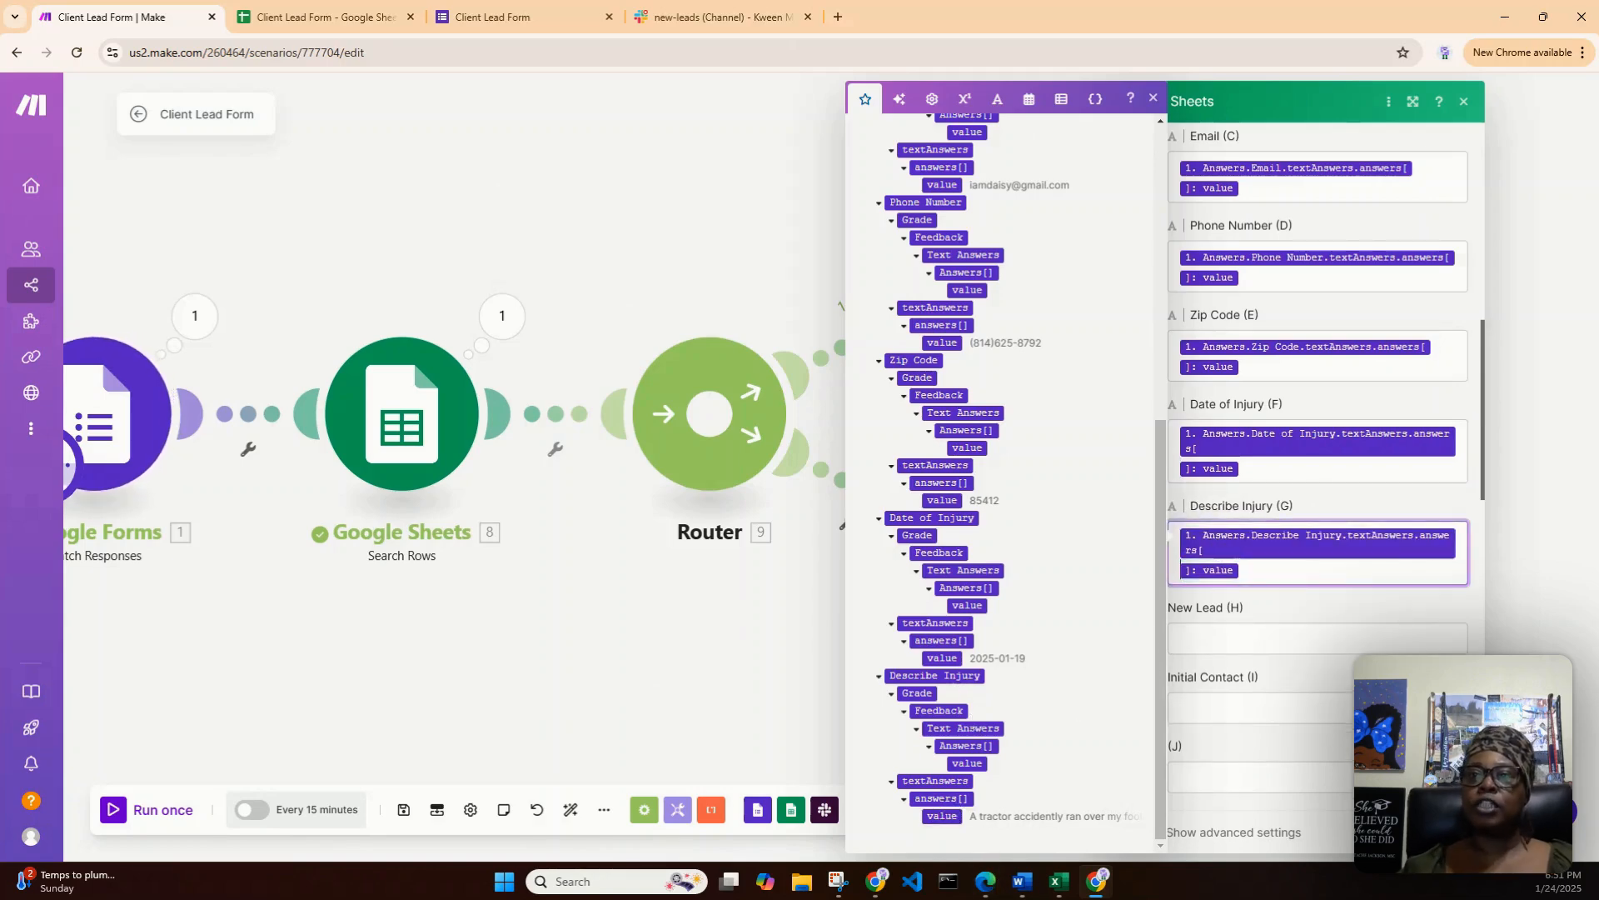
left_click(1448, 832)
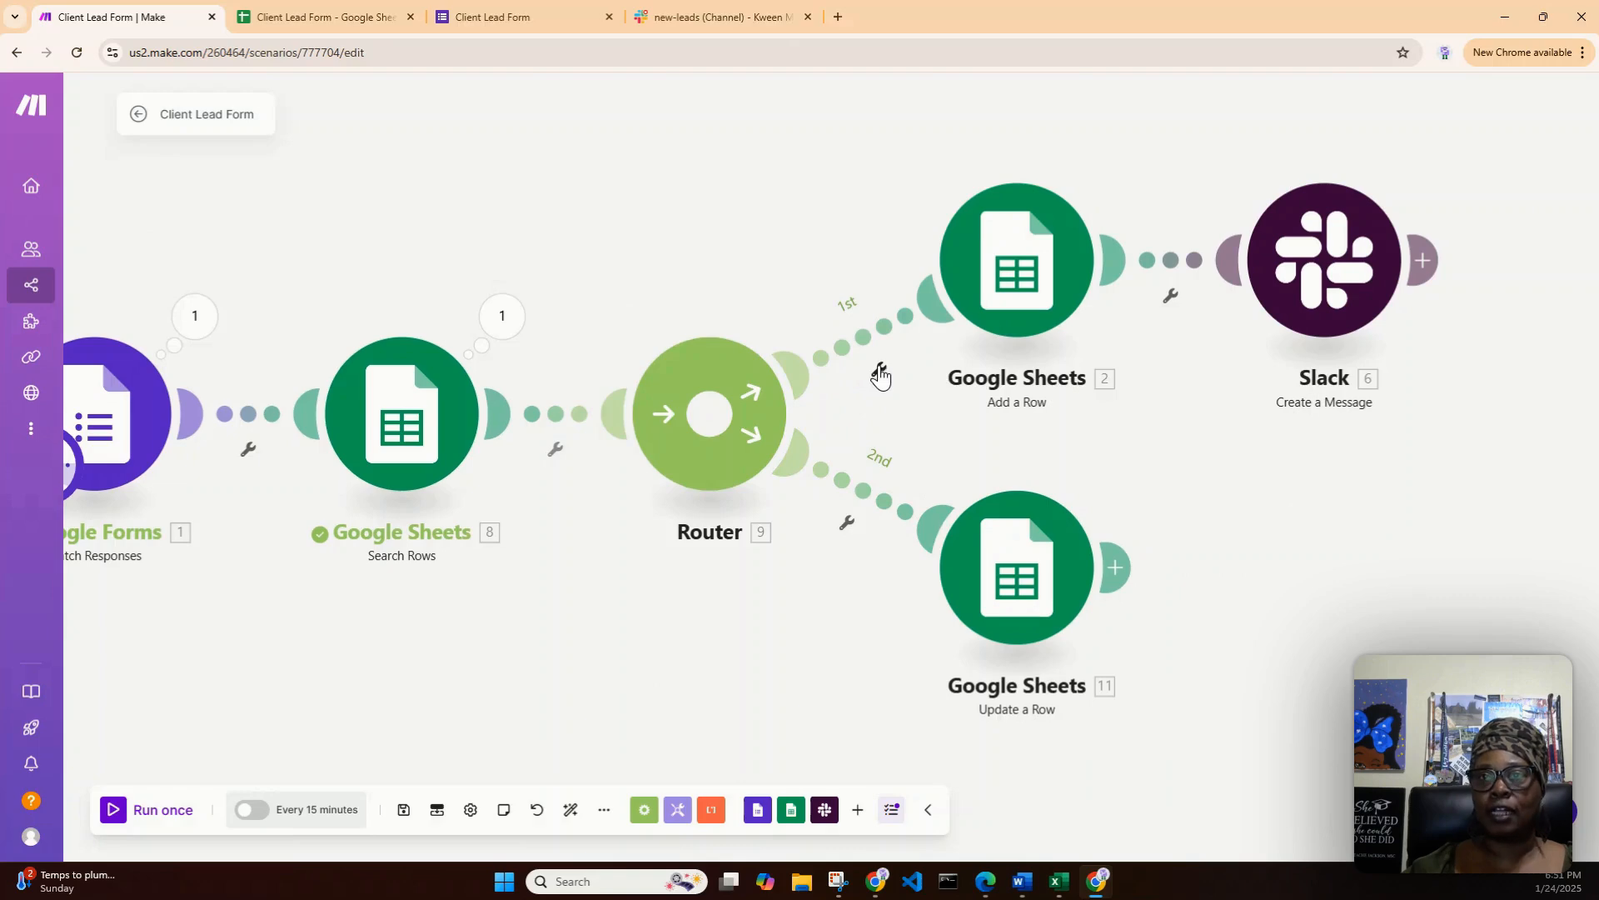
left_click(863, 338)
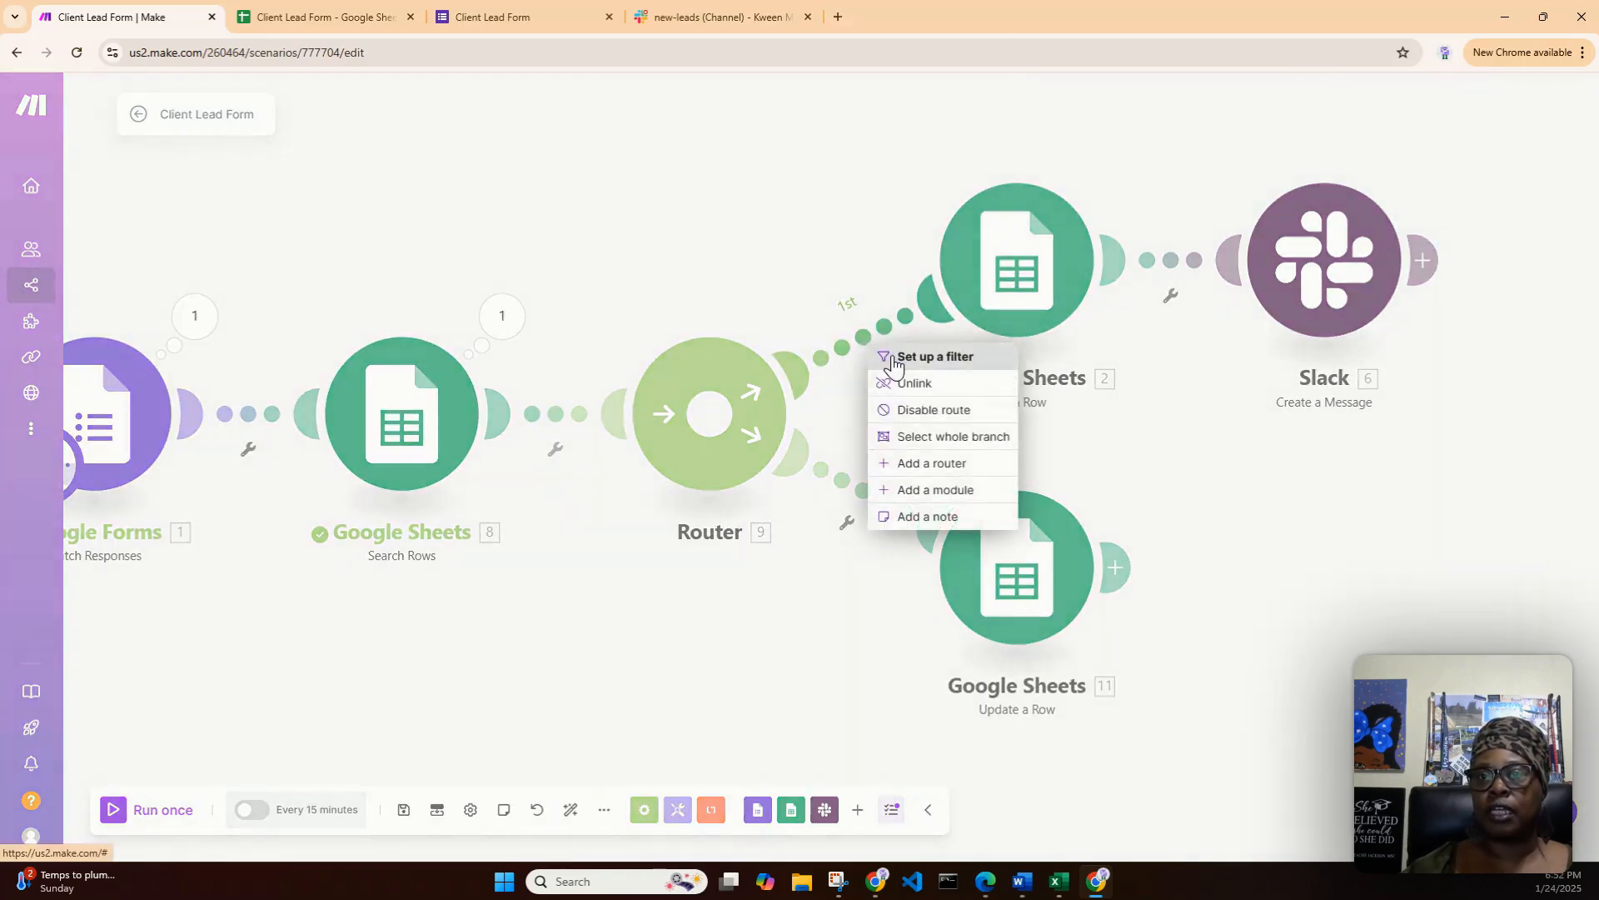
left_click(893, 364)
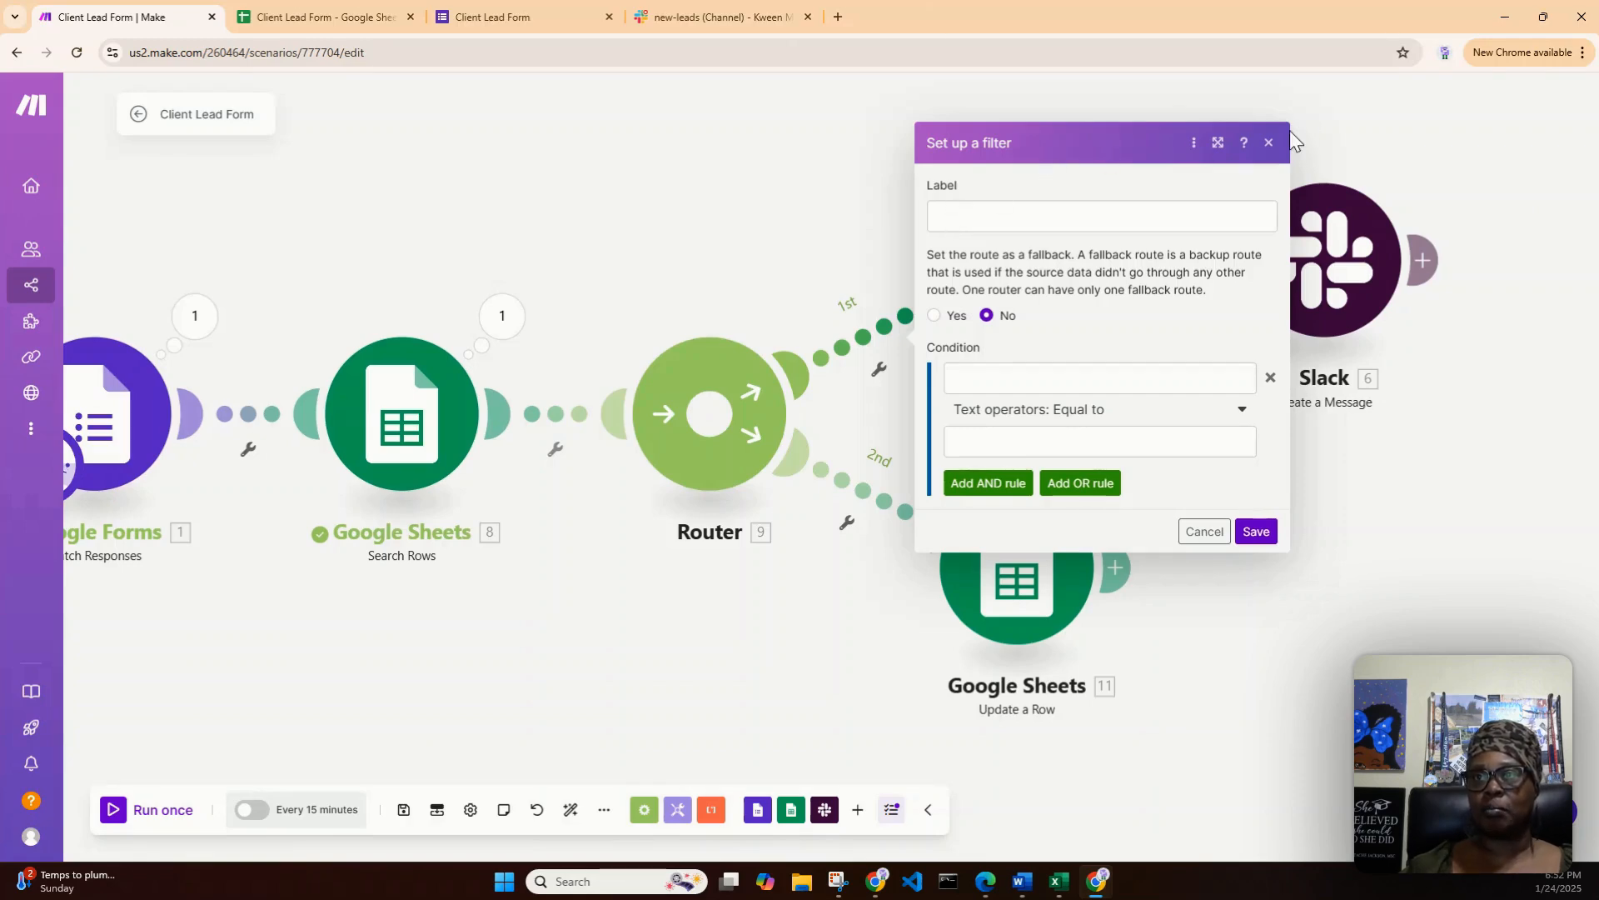
left_click(1268, 144)
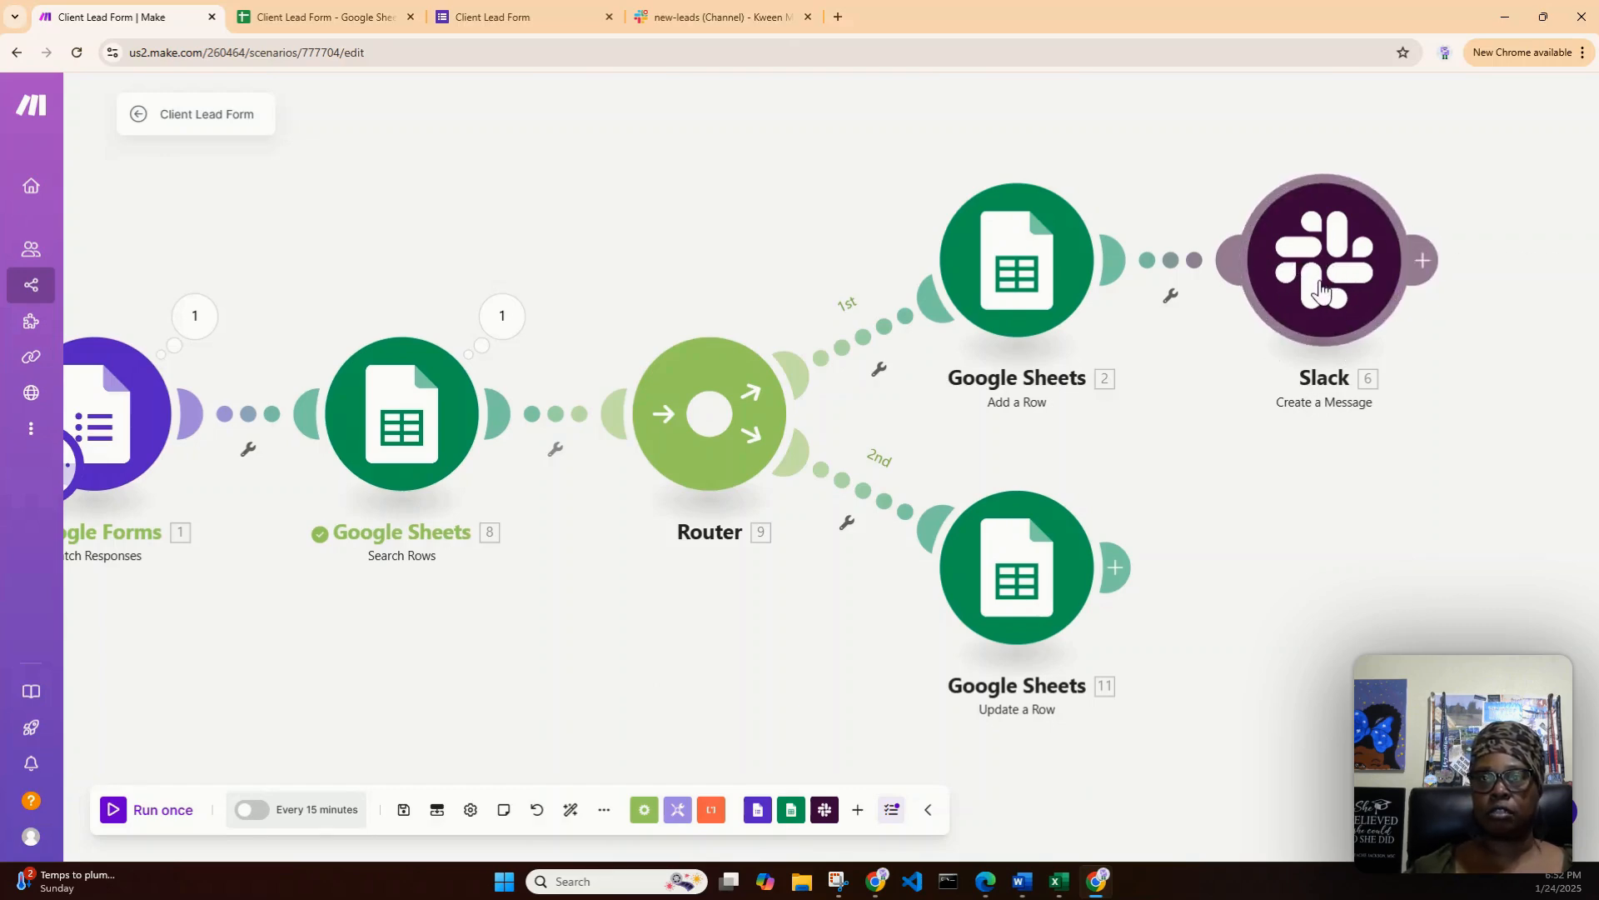
left_click(865, 337)
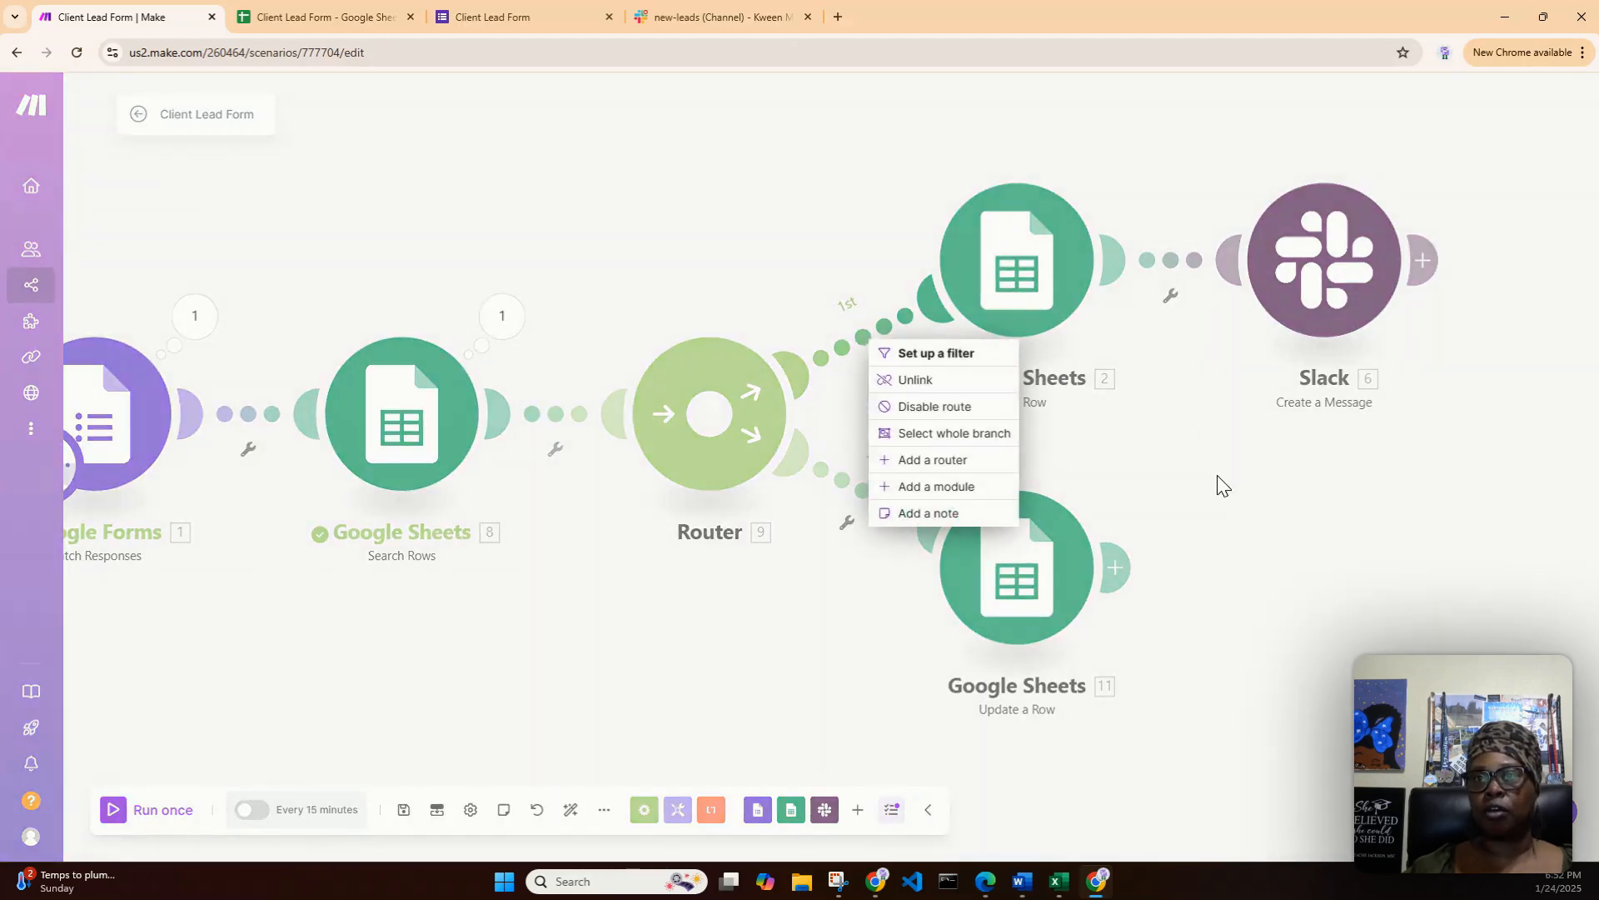
left_click(1217, 486)
- Start a filter labelled "Does Not Exist" on the first router route leading to Add a Row
left_click(867, 343)
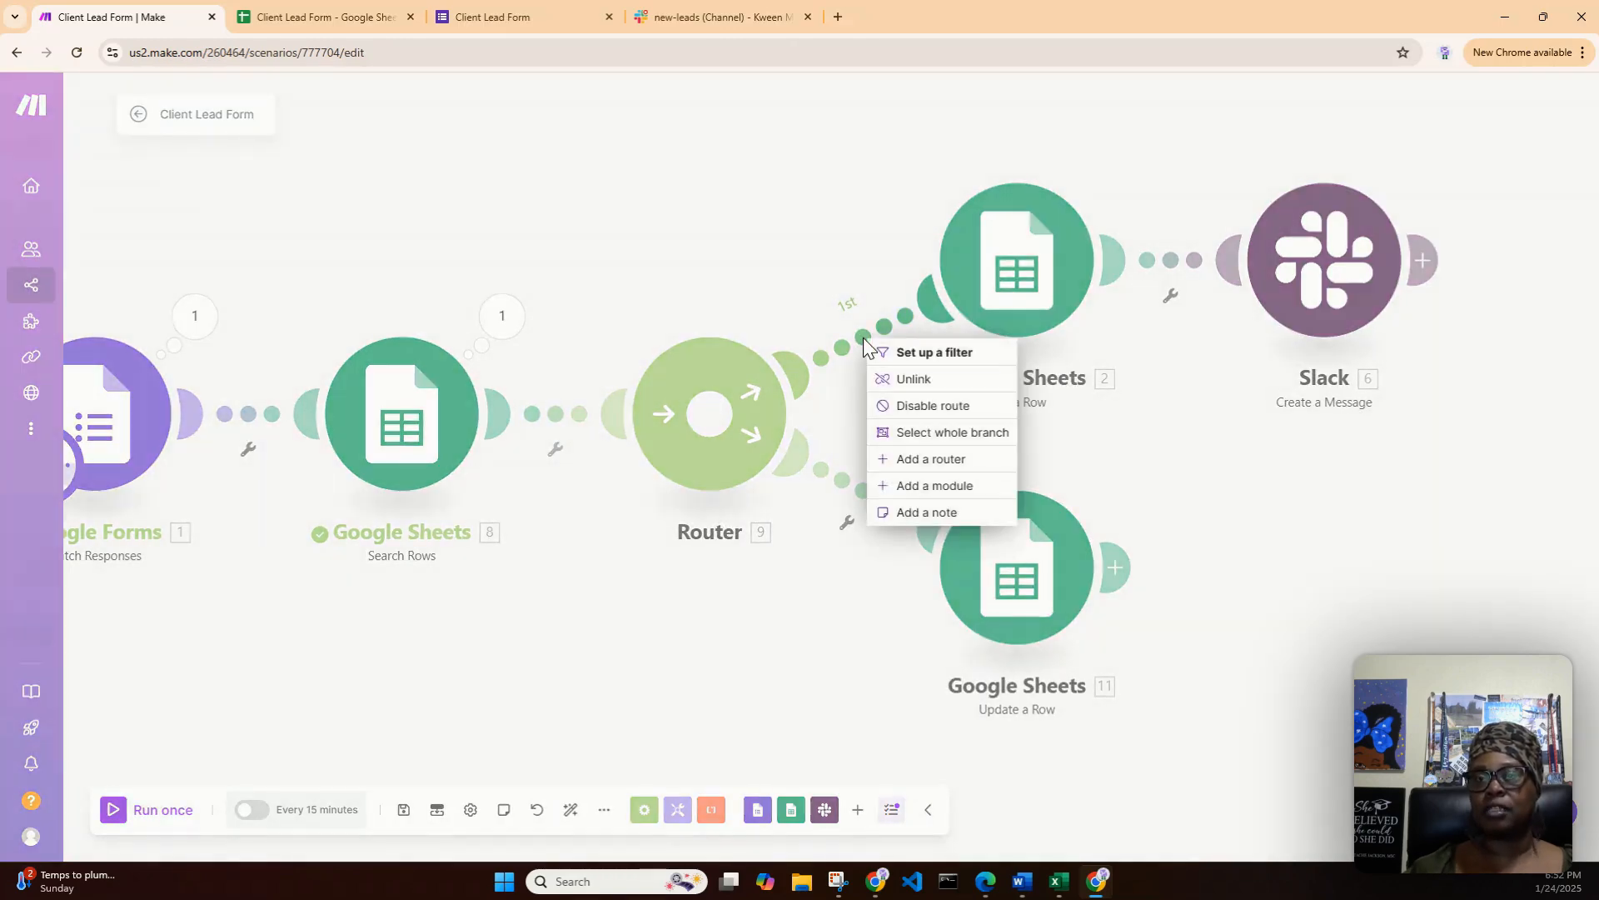
left_click(904, 352)
left_click(963, 227)
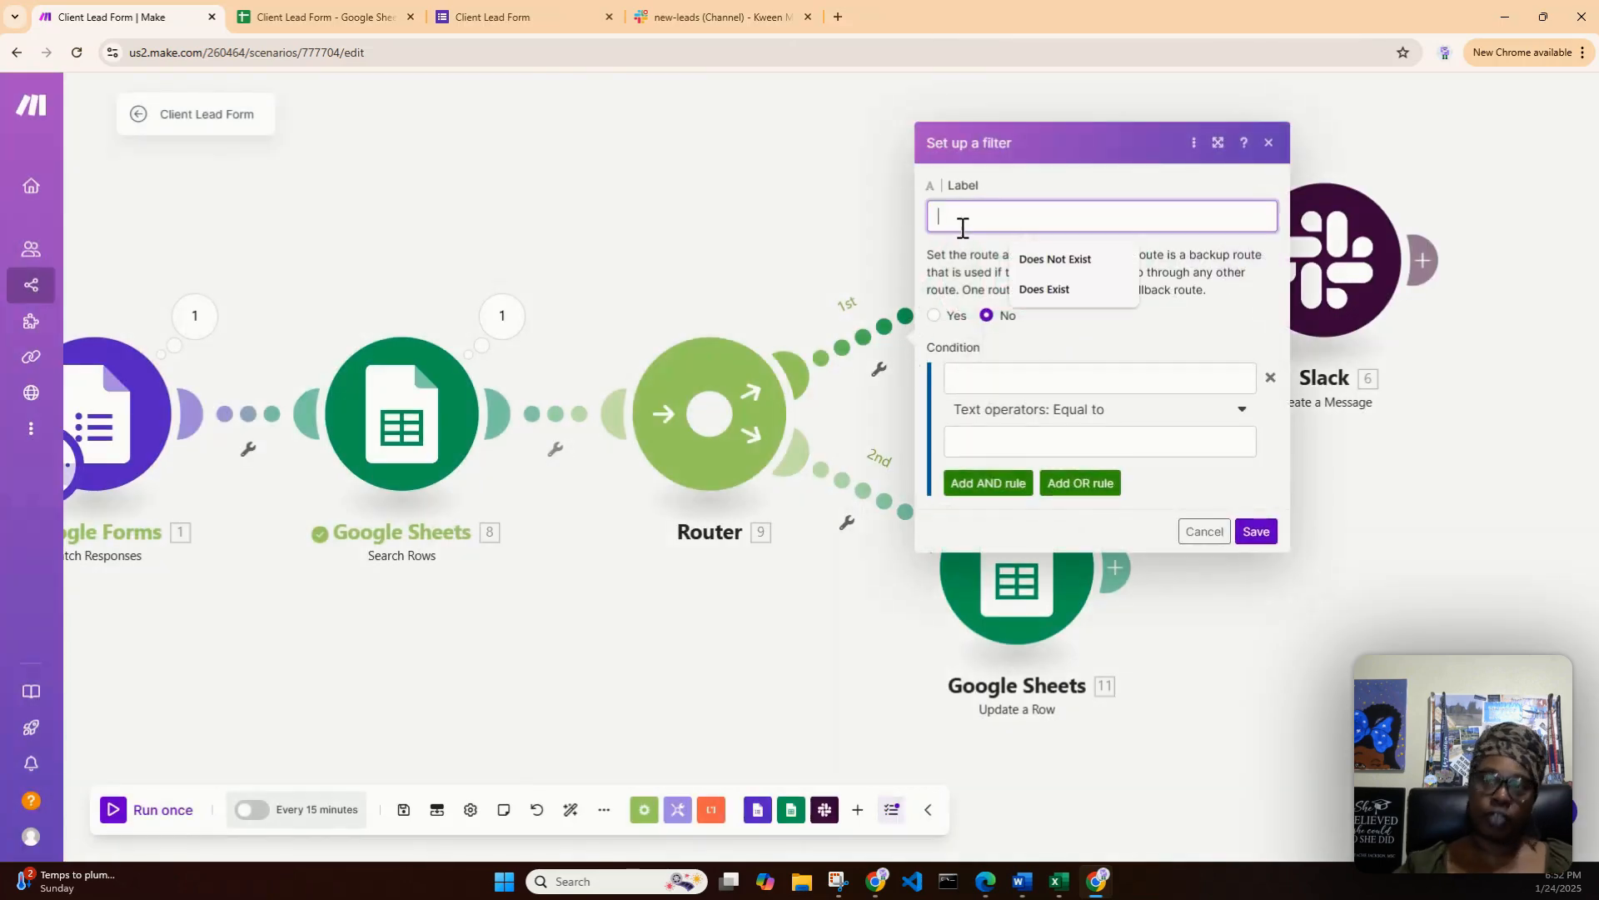
type("Does ")
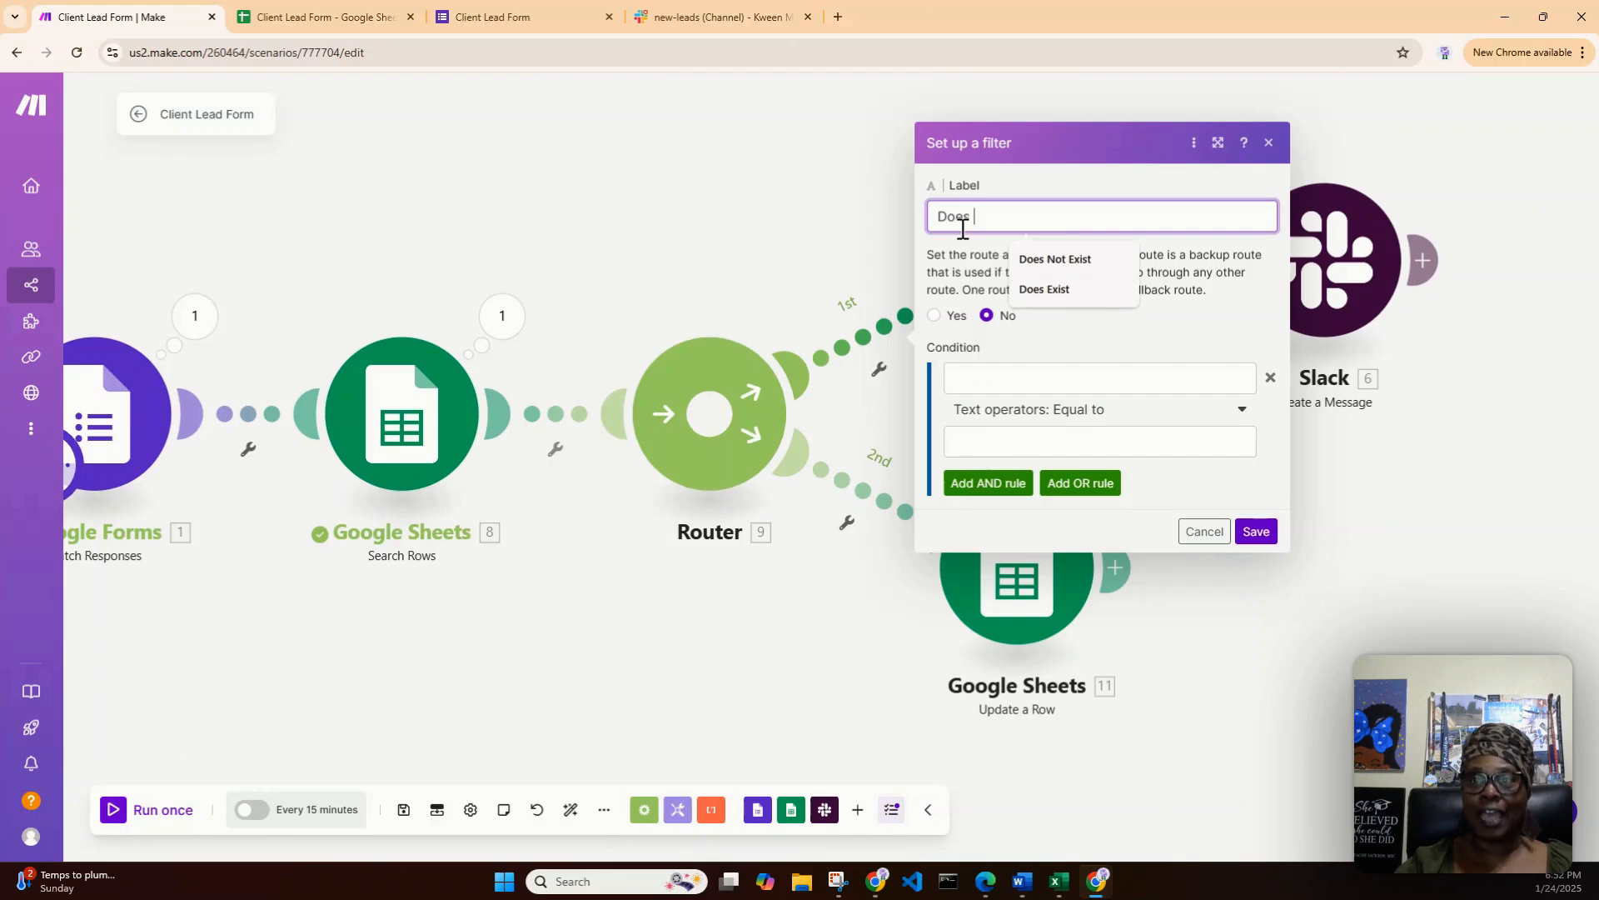
type("Not Exi")
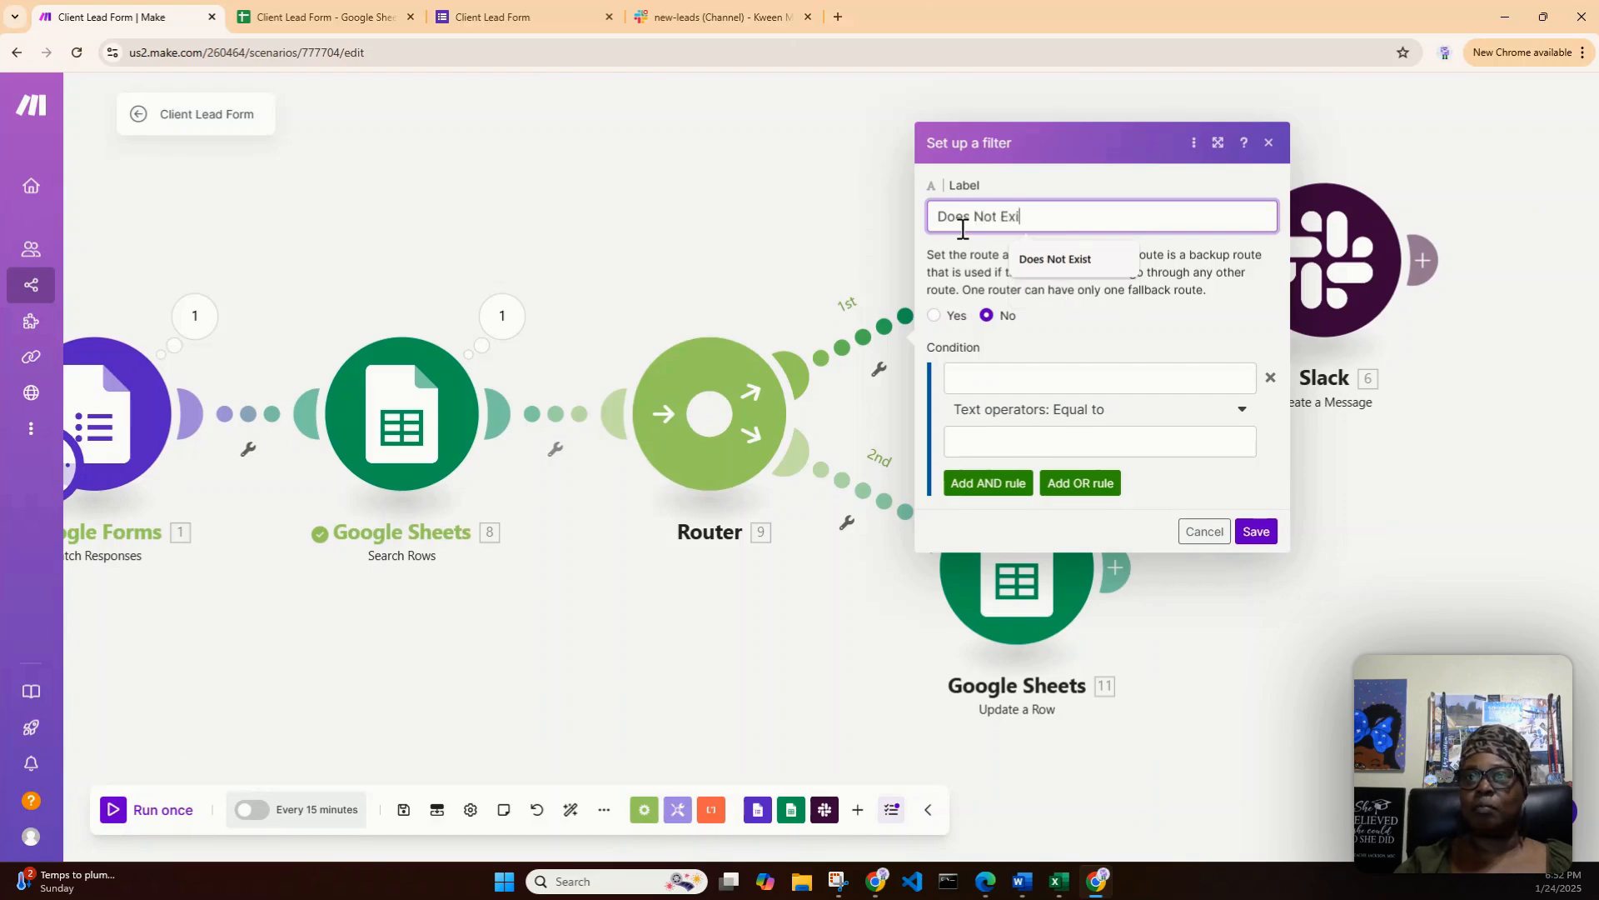
type("st")
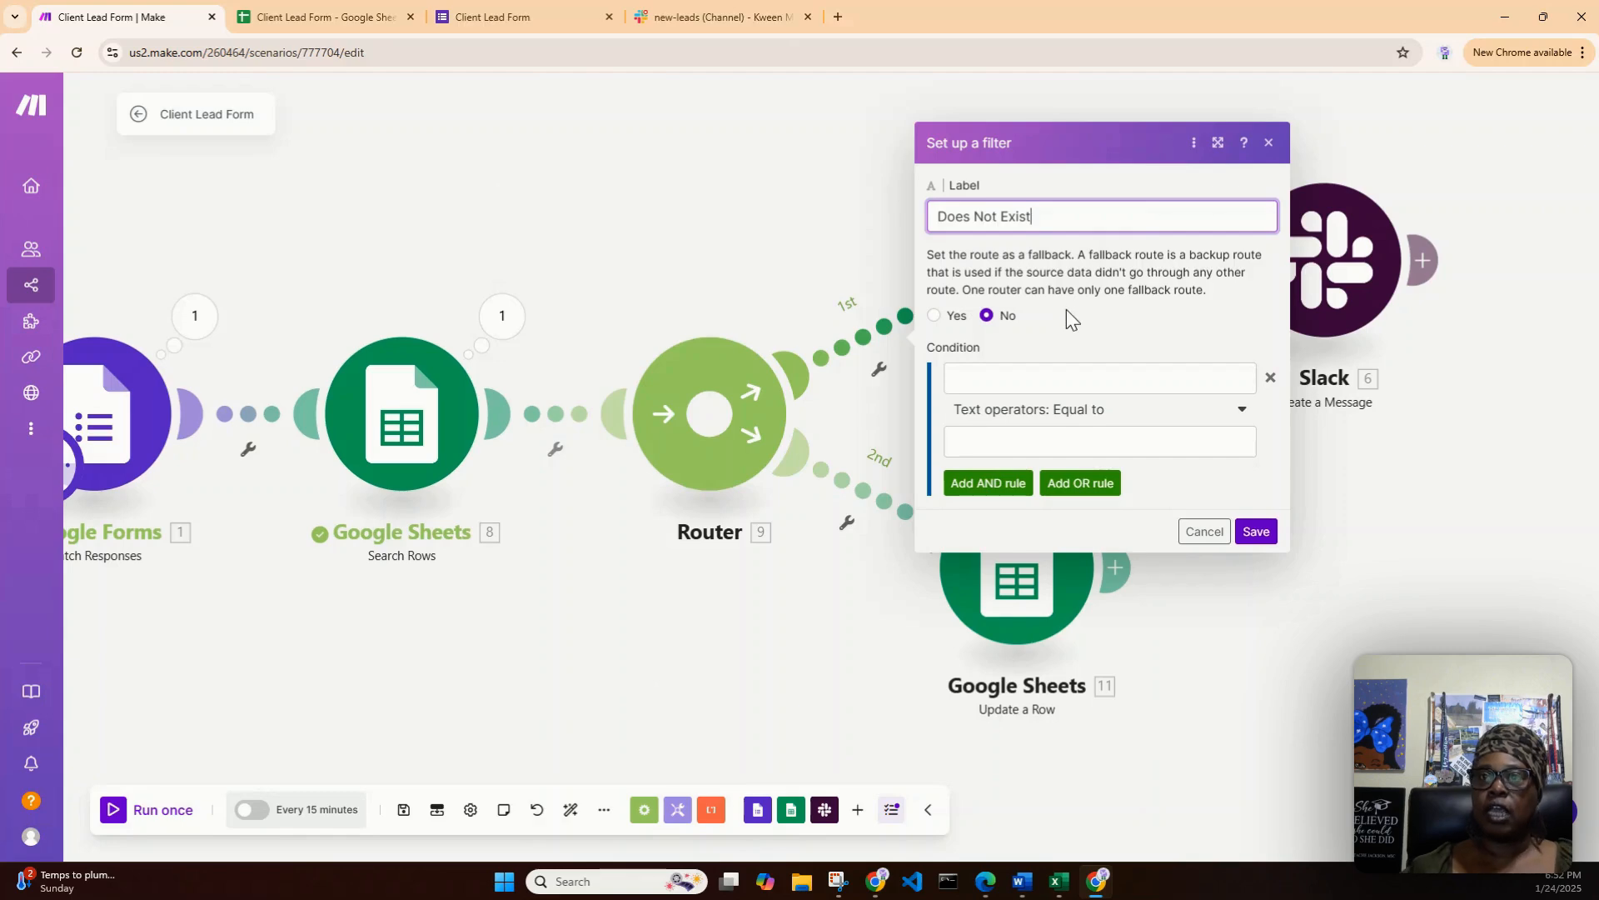
- Map the Google Forms Email text answer value into the condition of the Does Not Exist filter
left_click(1017, 380)
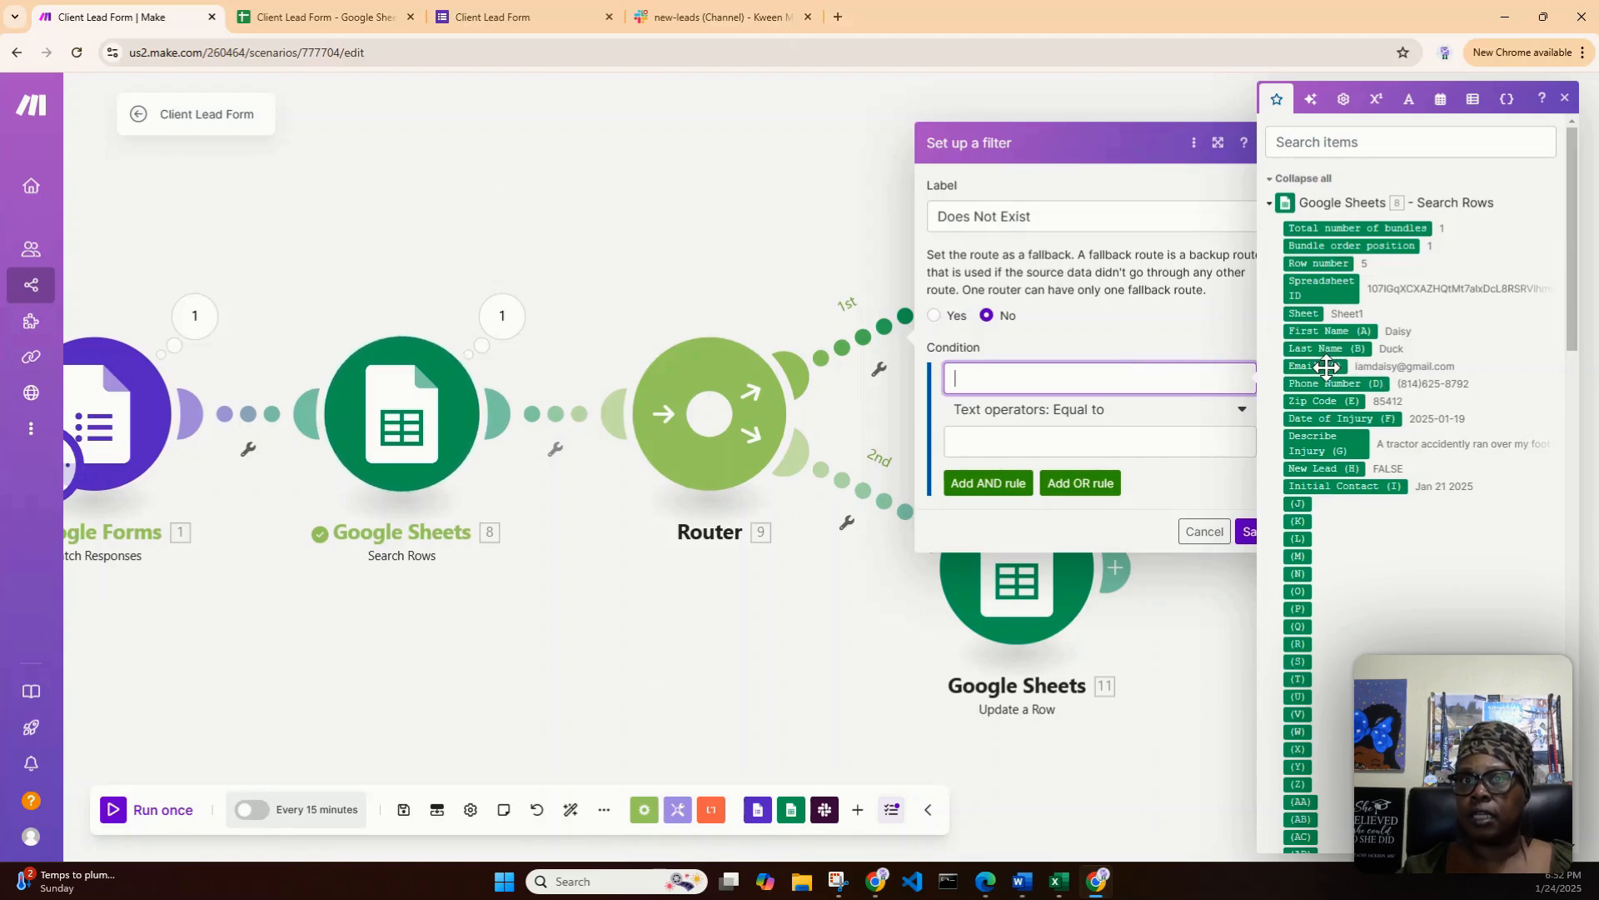
scroll(1346, 392, "down", 15)
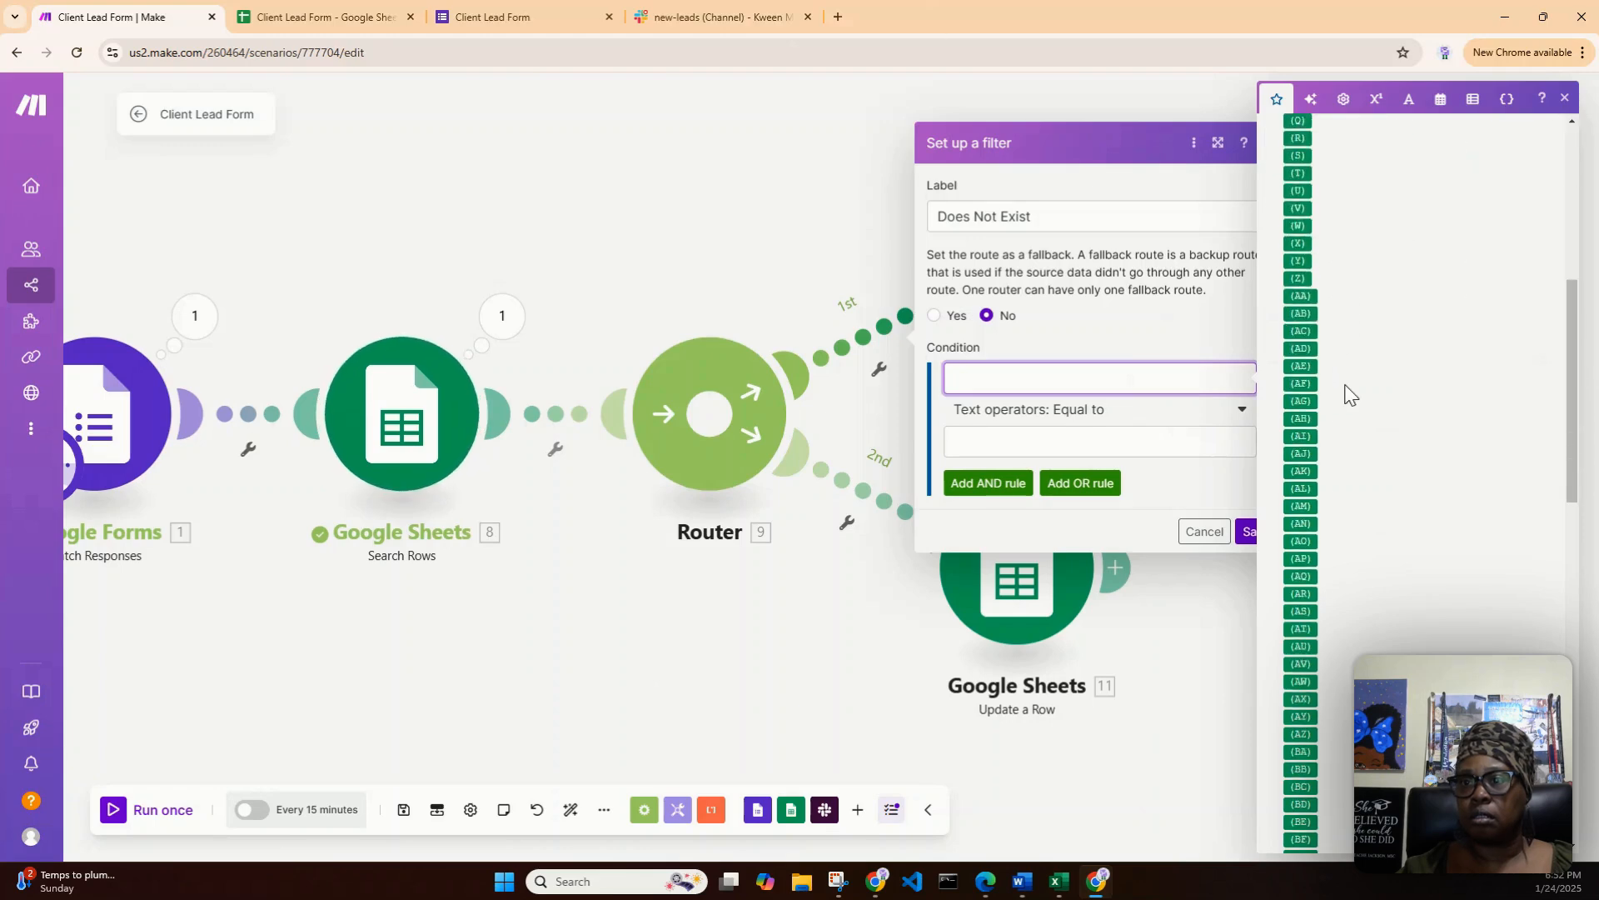
scroll(1389, 417, "down", 3)
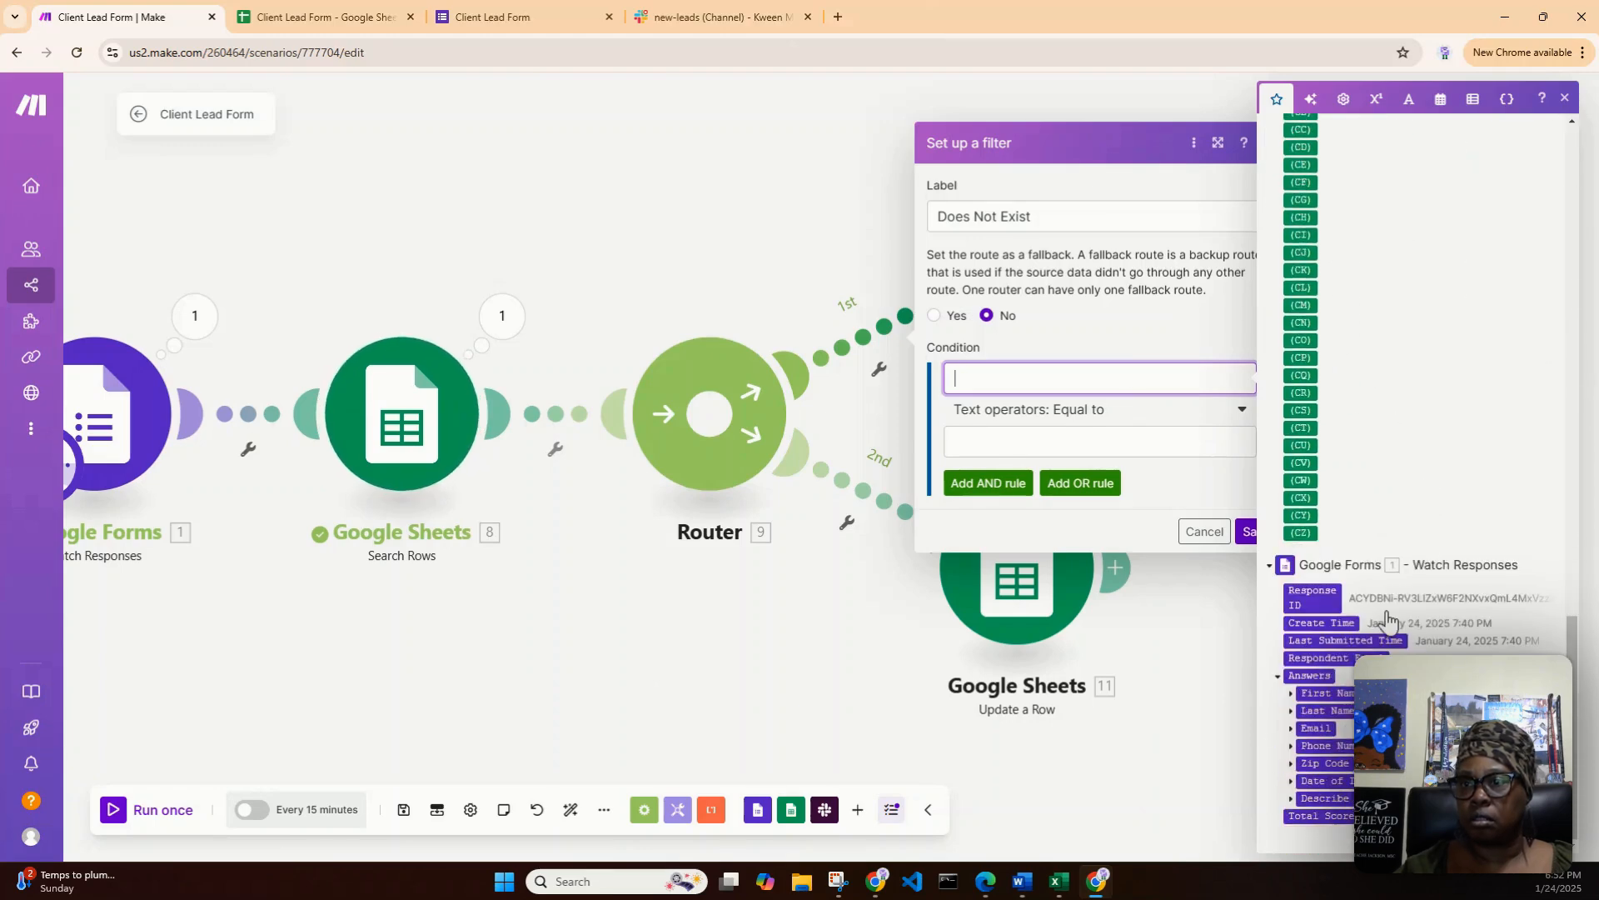
left_click(1292, 729)
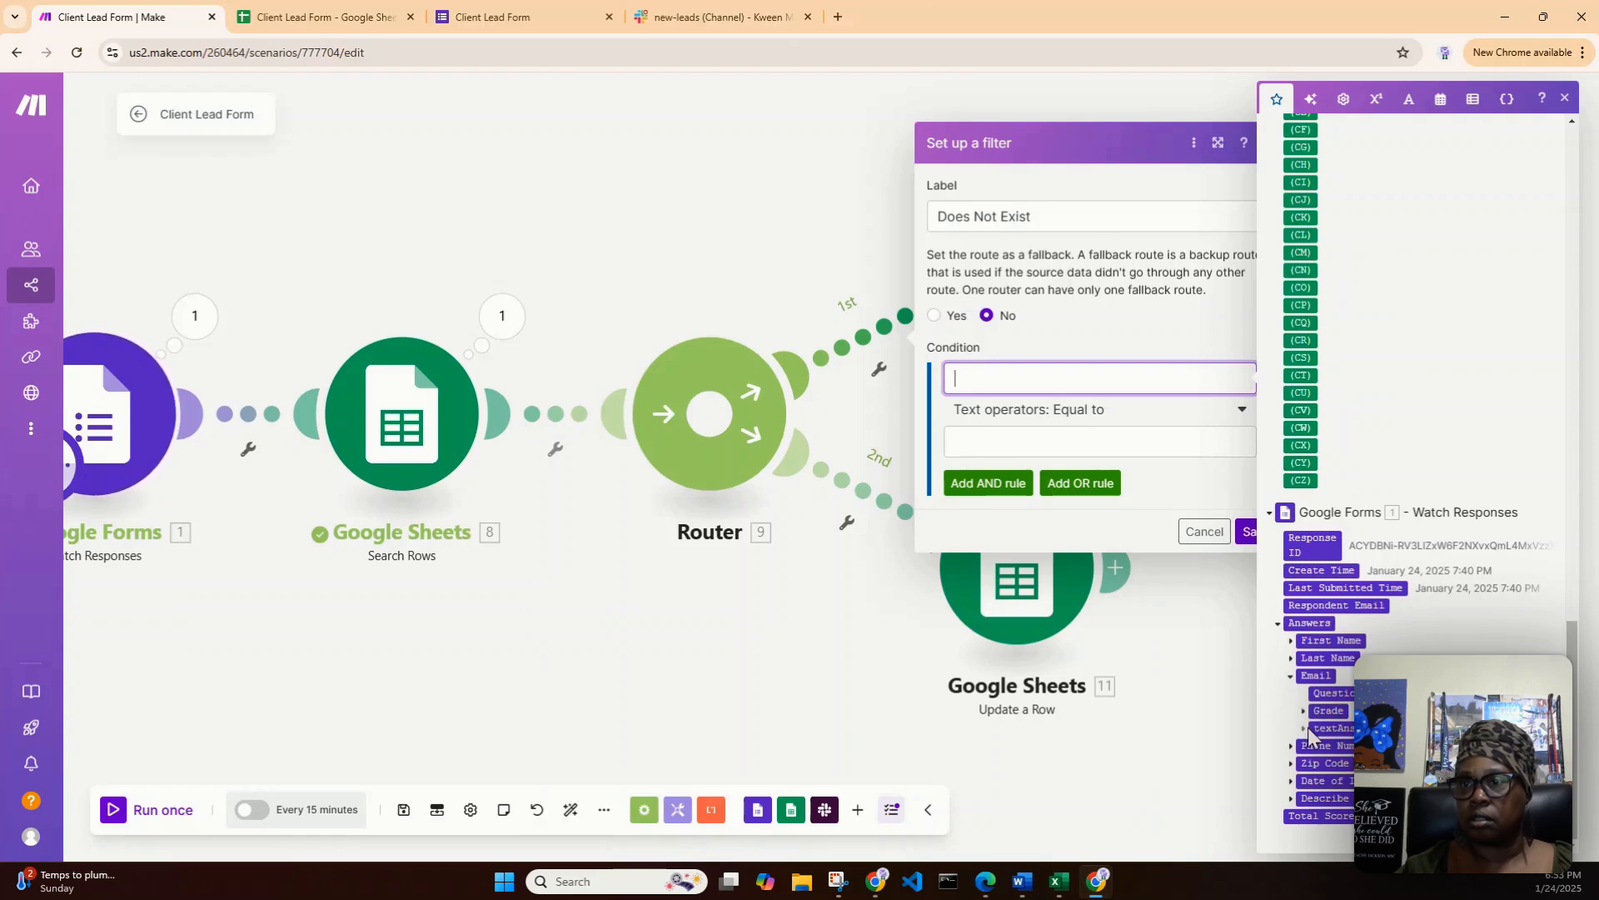
left_click(1304, 728)
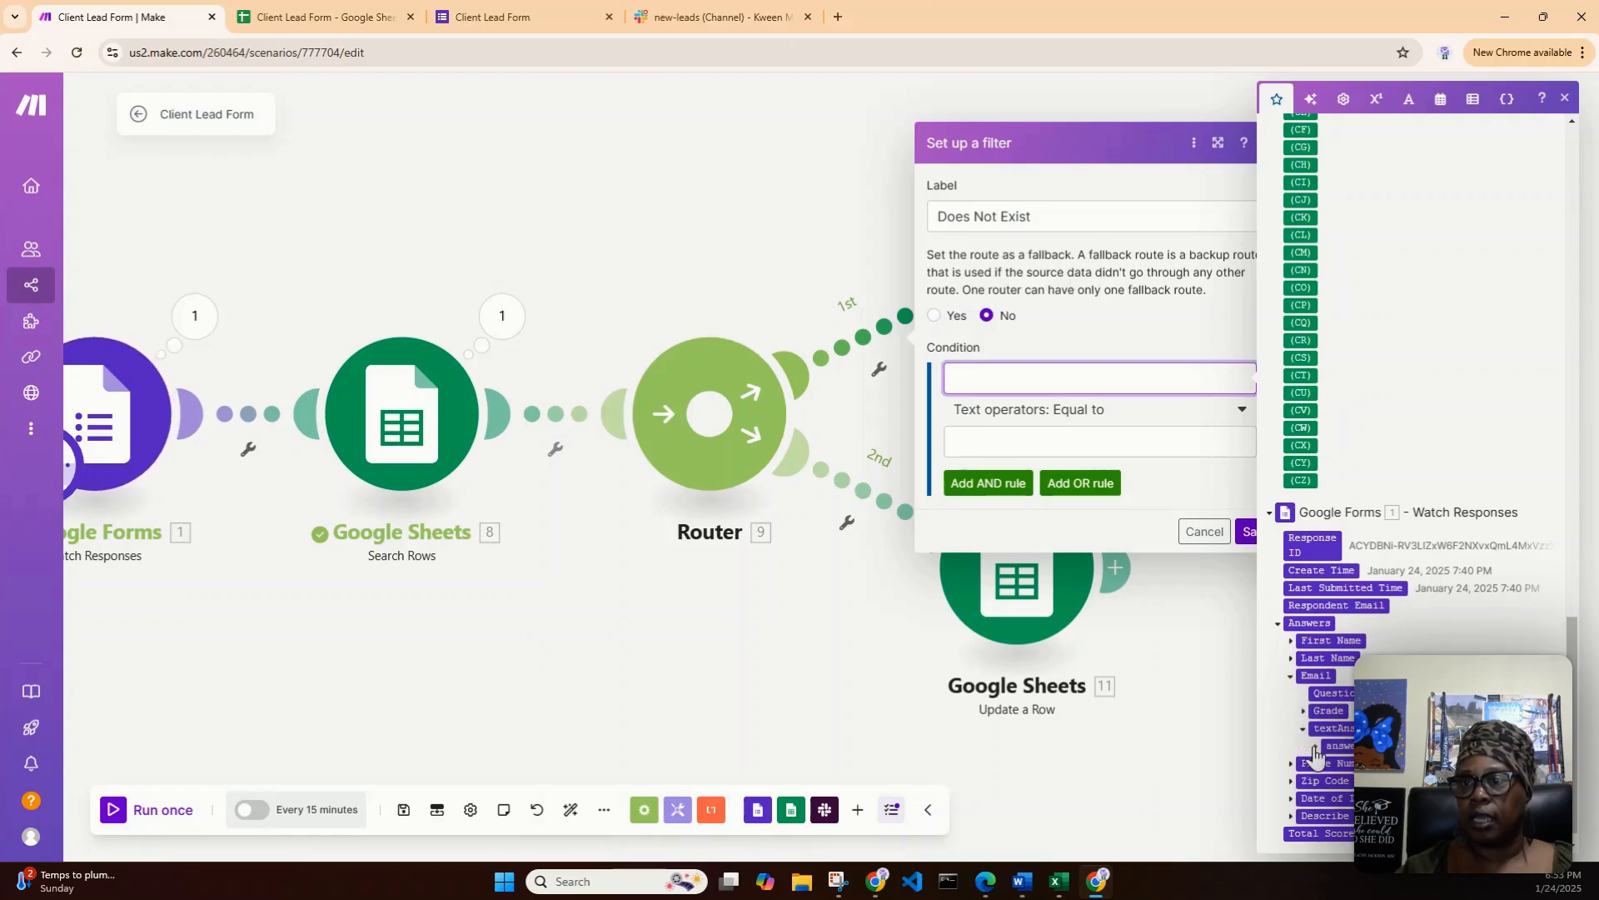
left_click(1316, 746)
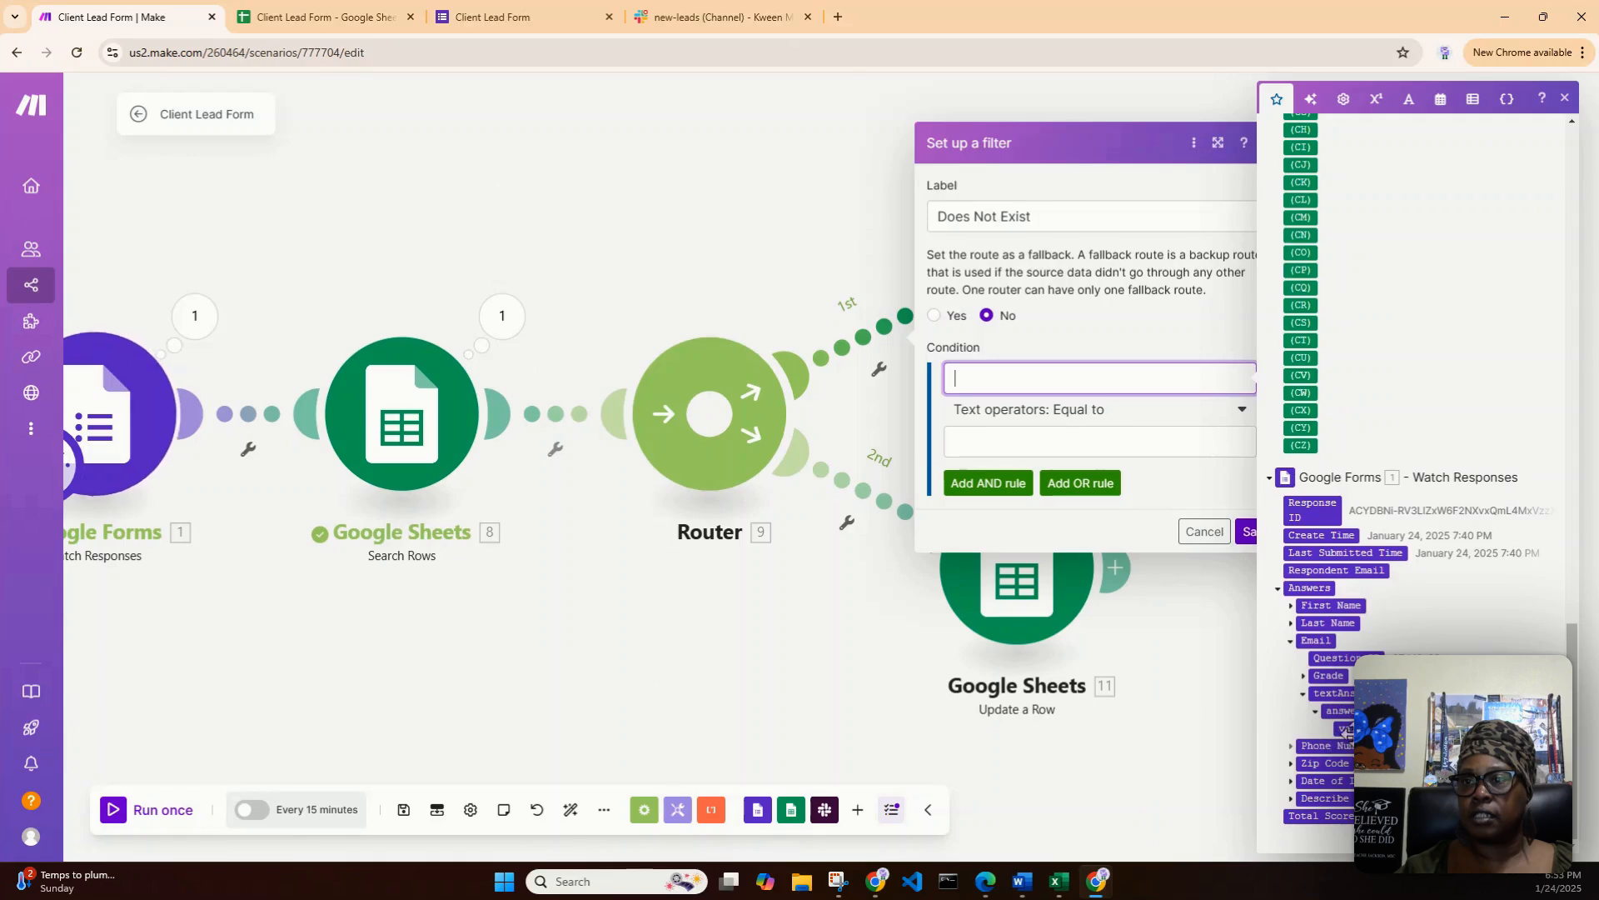
left_click_drag(1343, 728, 1055, 379)
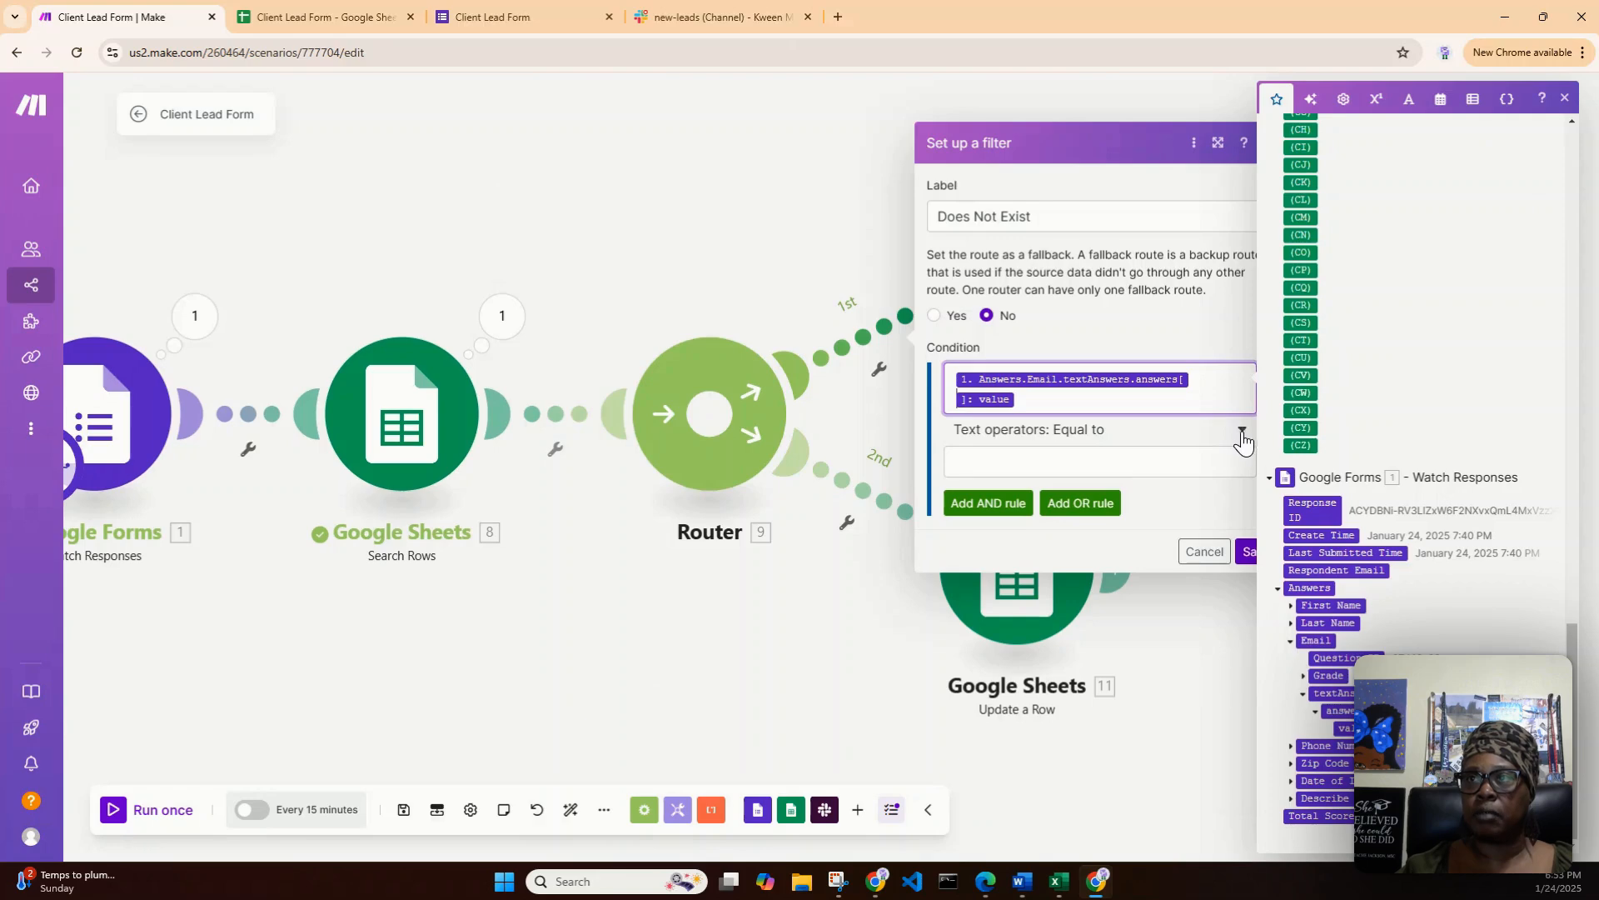
left_click(1565, 98)
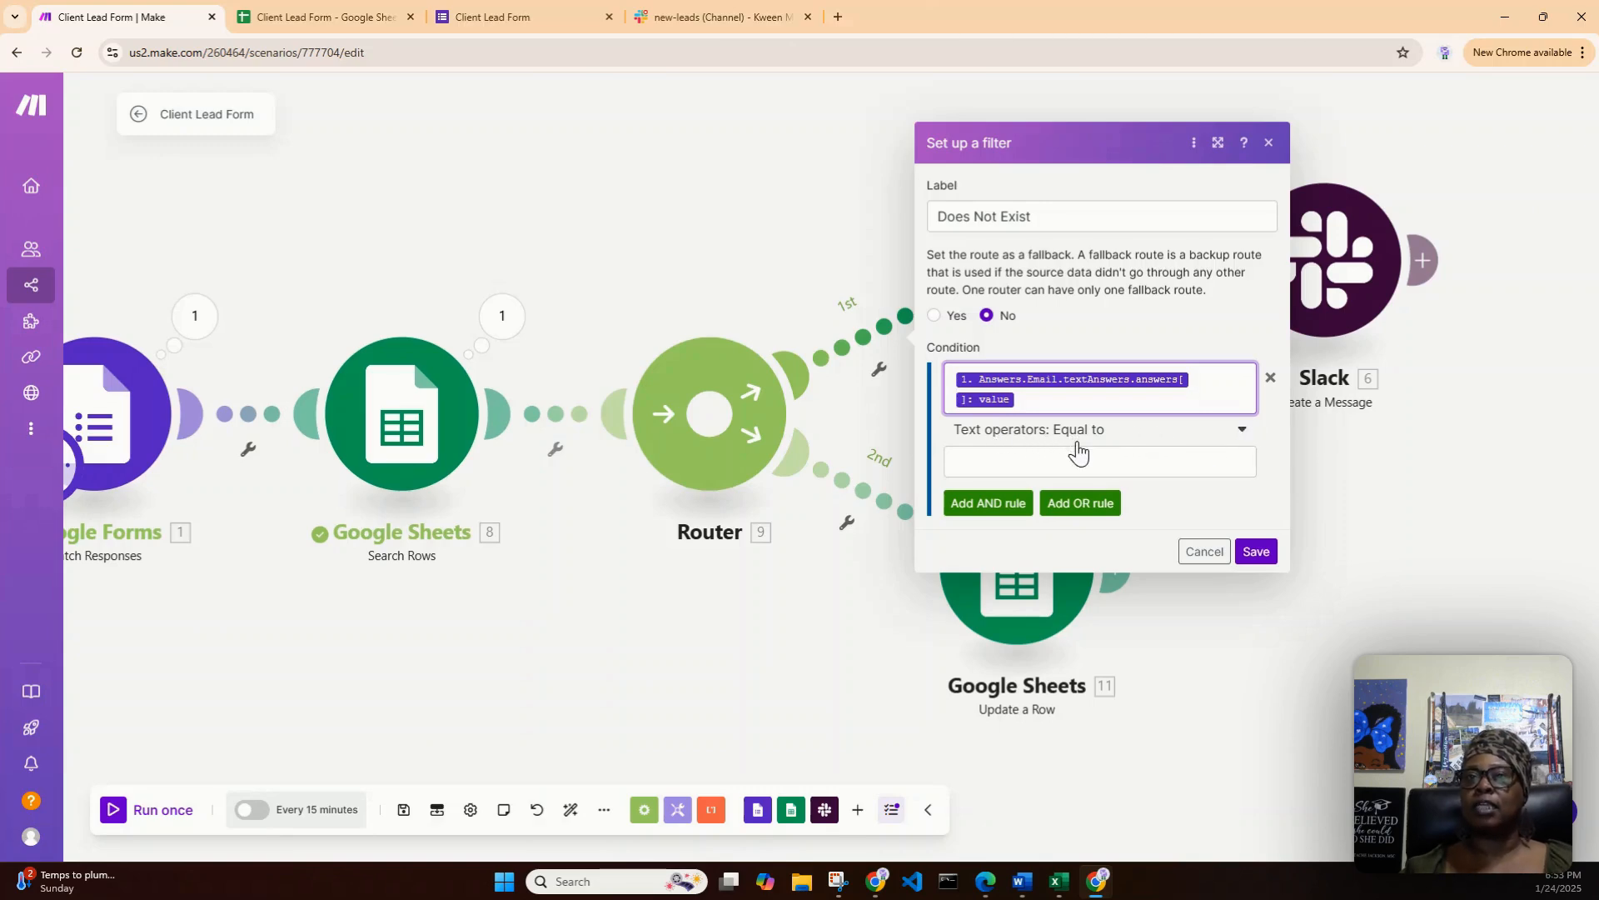
- Set the condition's operator to the basic "Does not exist" and save the first route's filter
left_click(1238, 435)
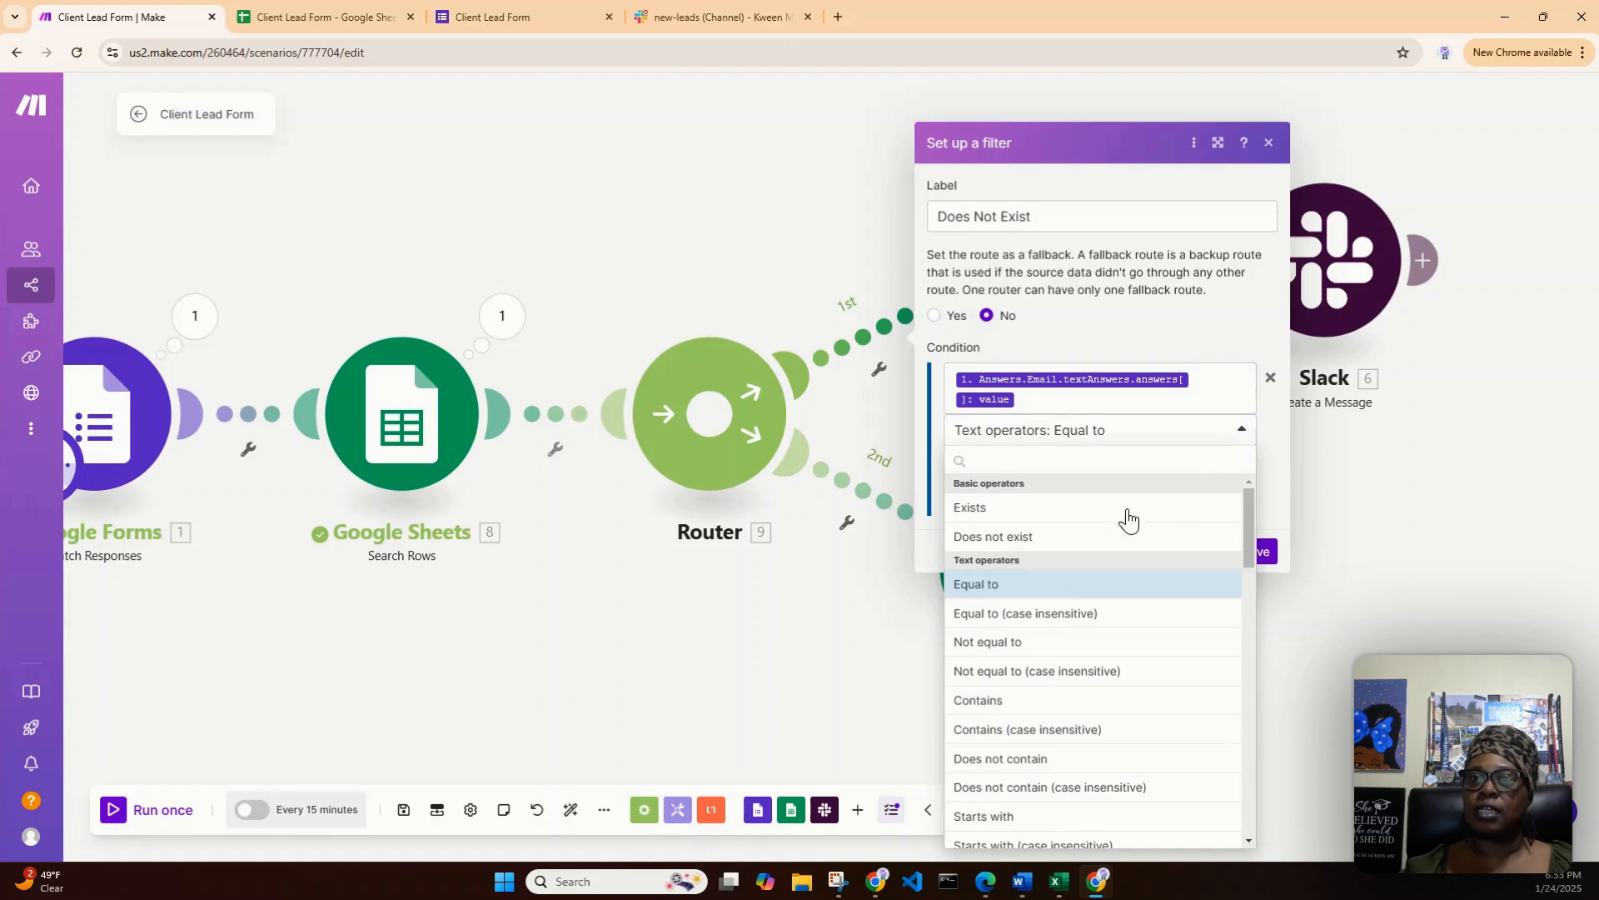
left_click(1003, 540)
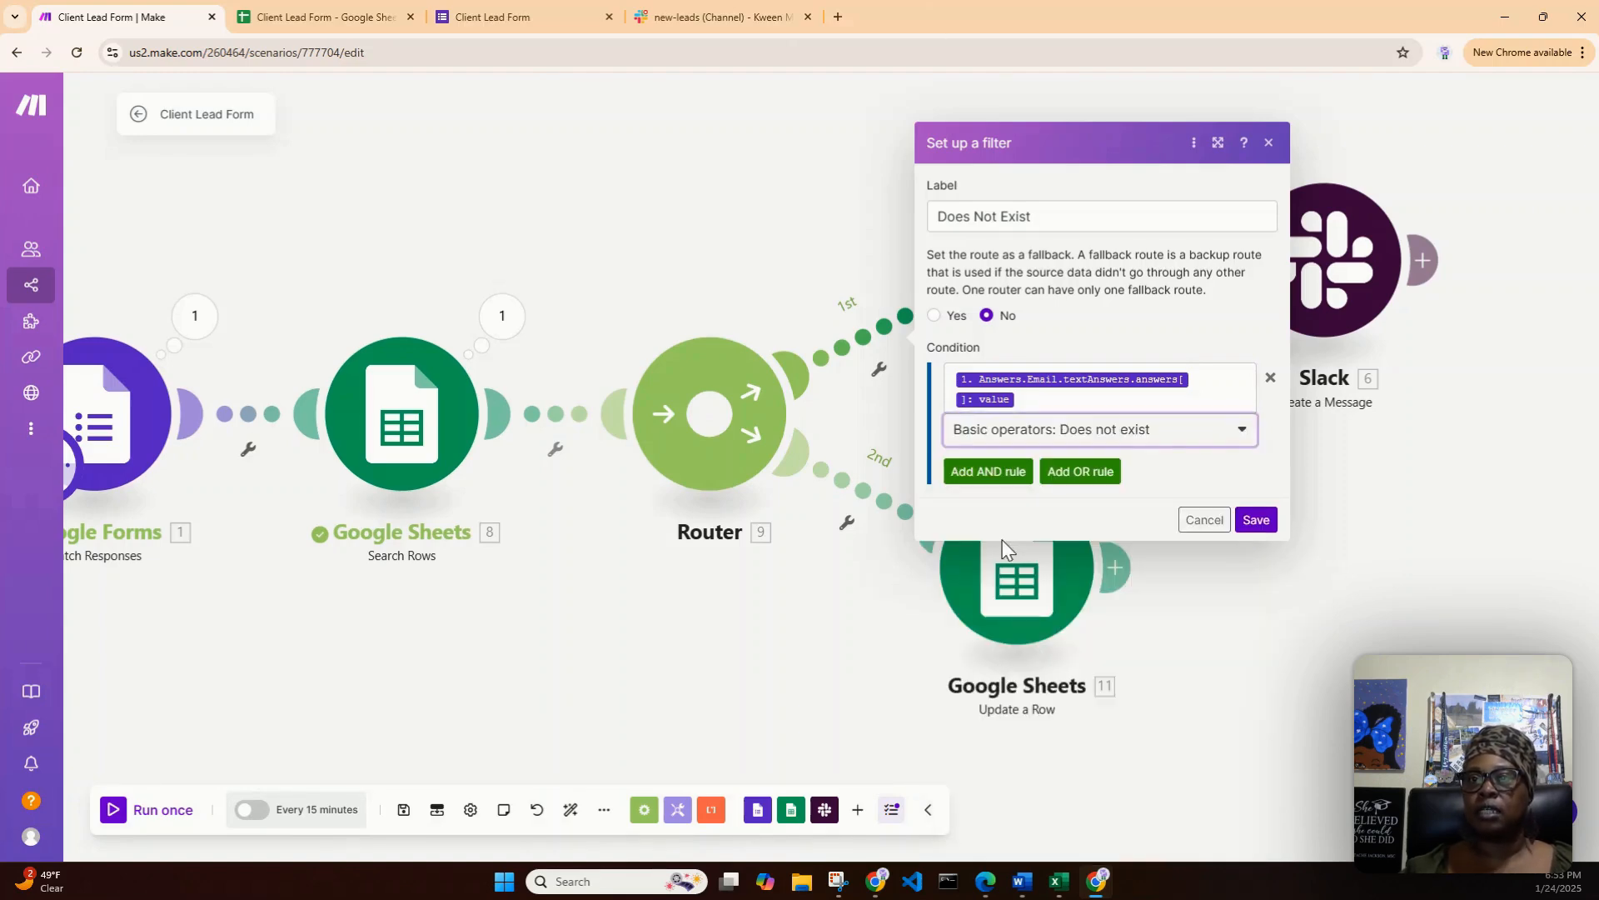
left_click(1255, 520)
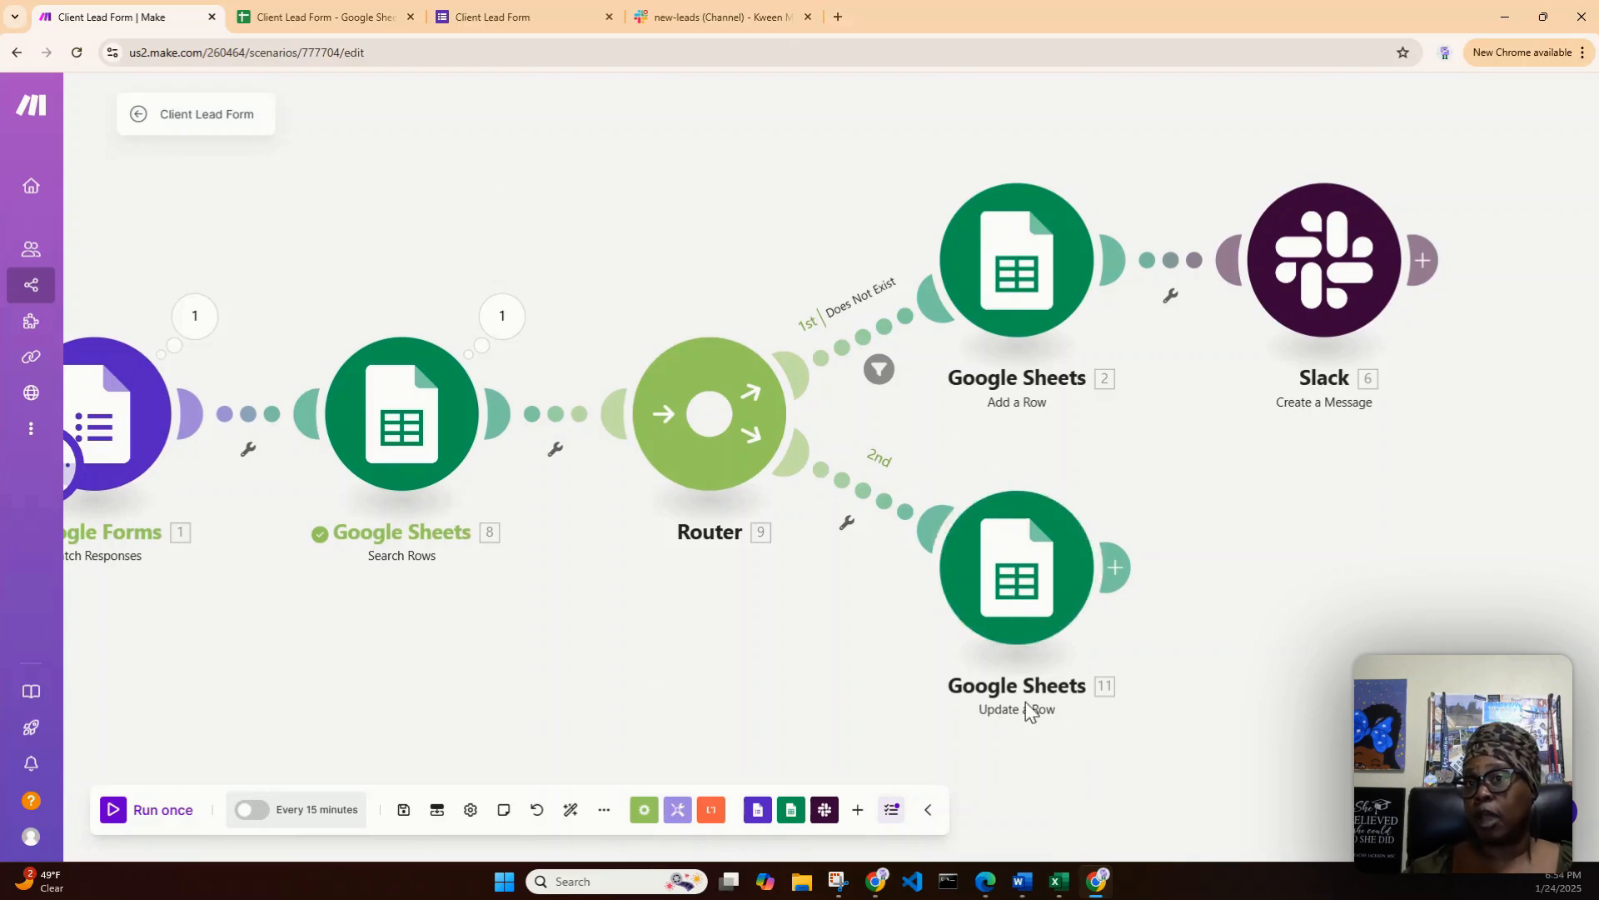
- Start a filter labelled "Does Exist" on the second router route leading to Update a Row
left_click(866, 493)
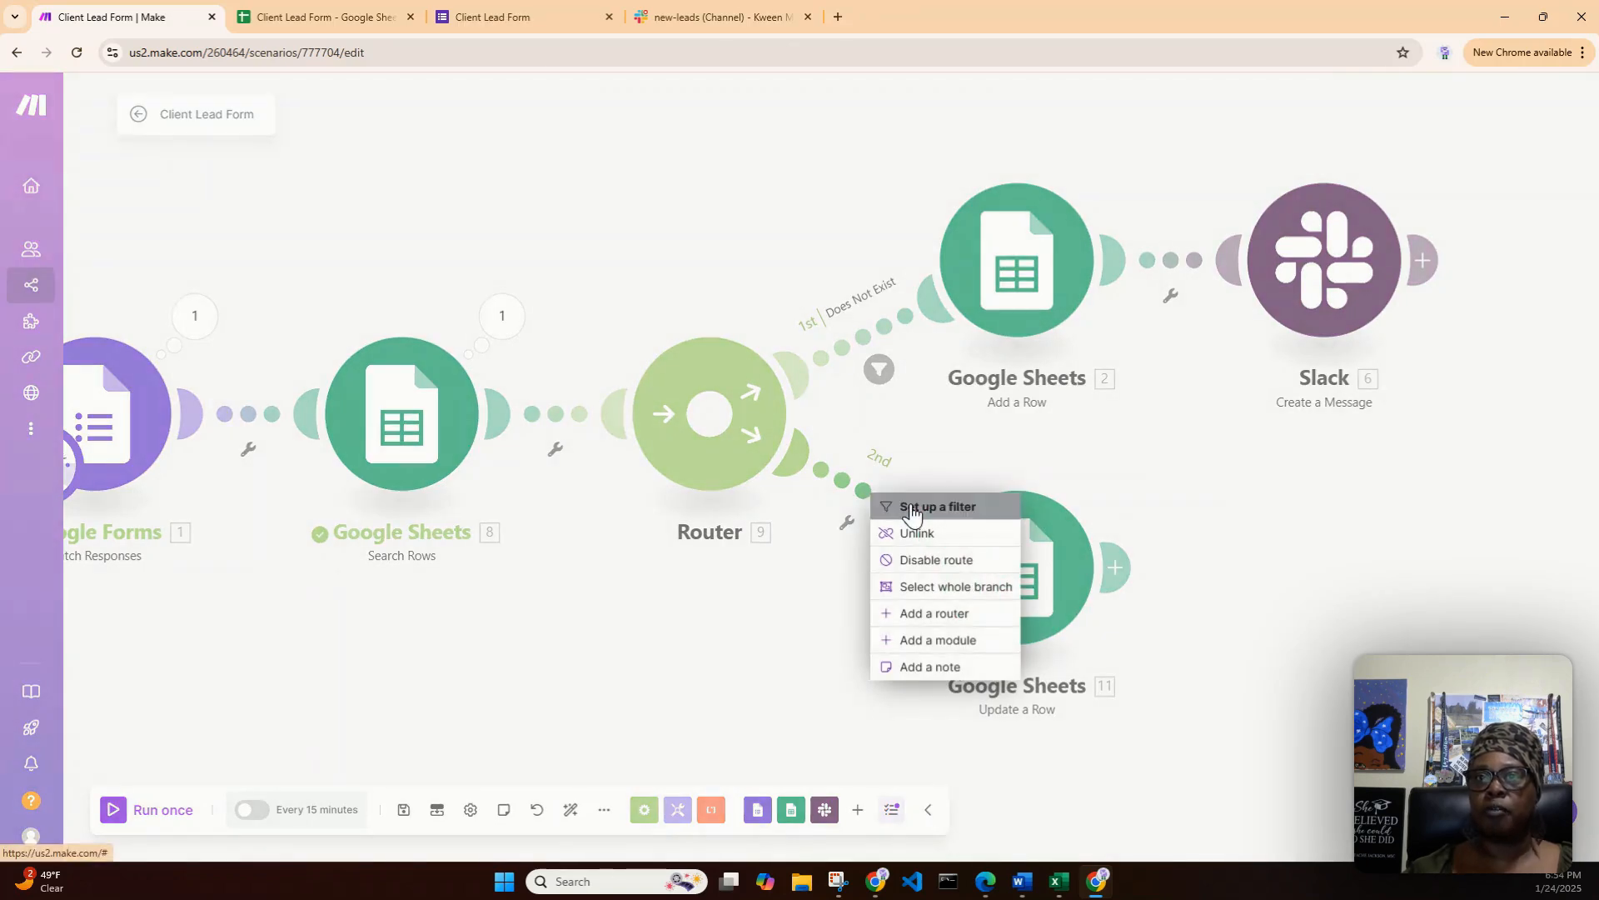
left_click(900, 506)
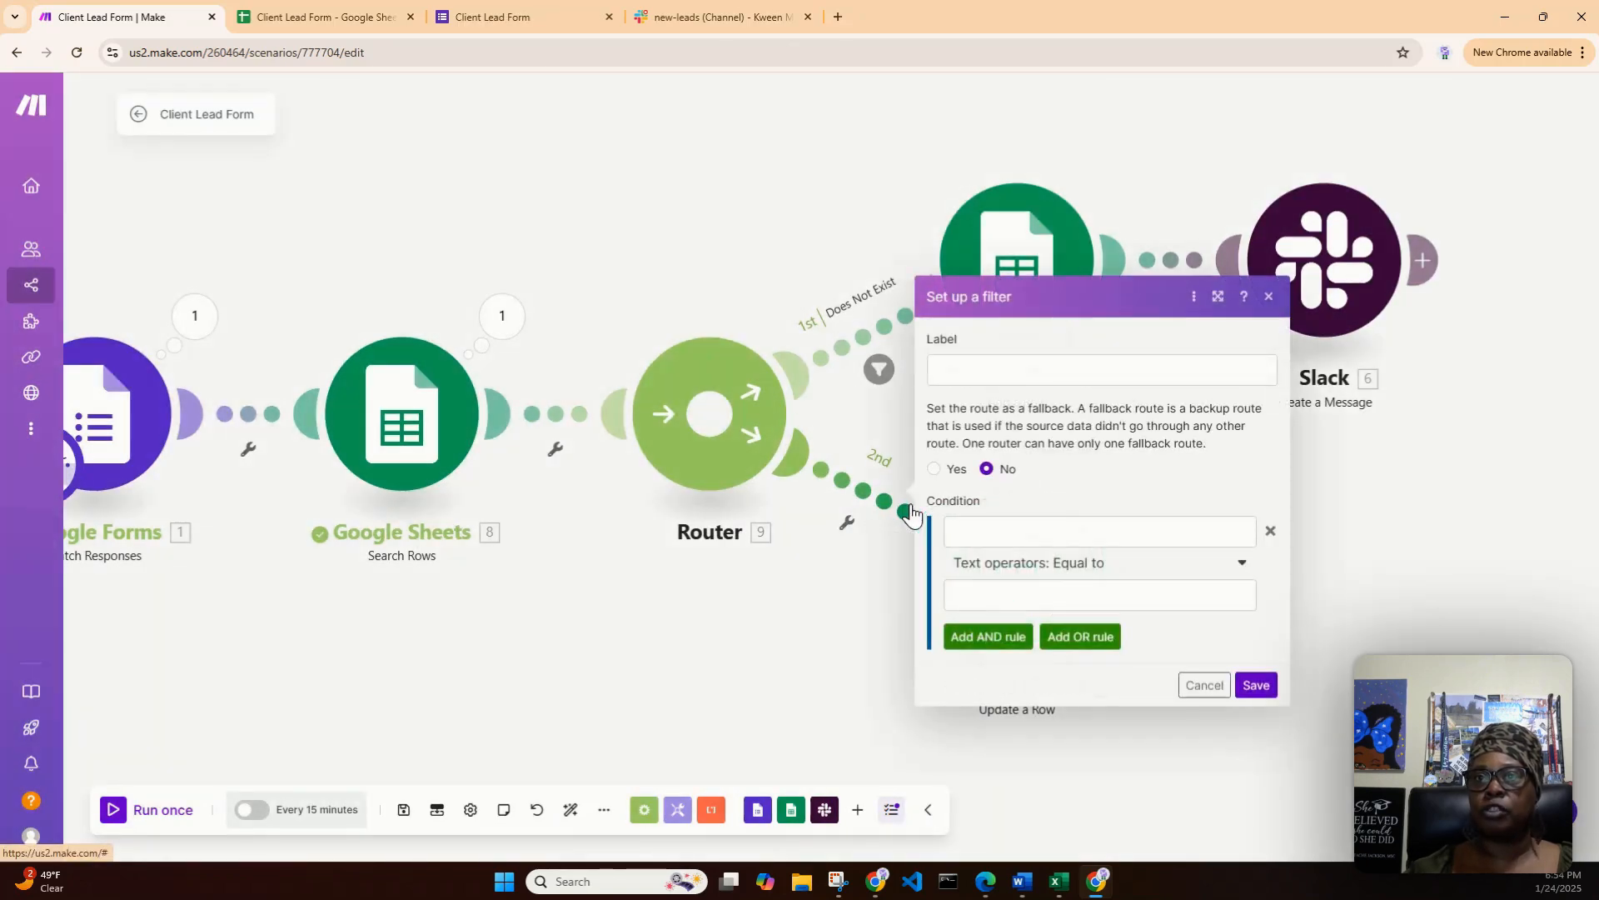
left_click(965, 379)
type("Does")
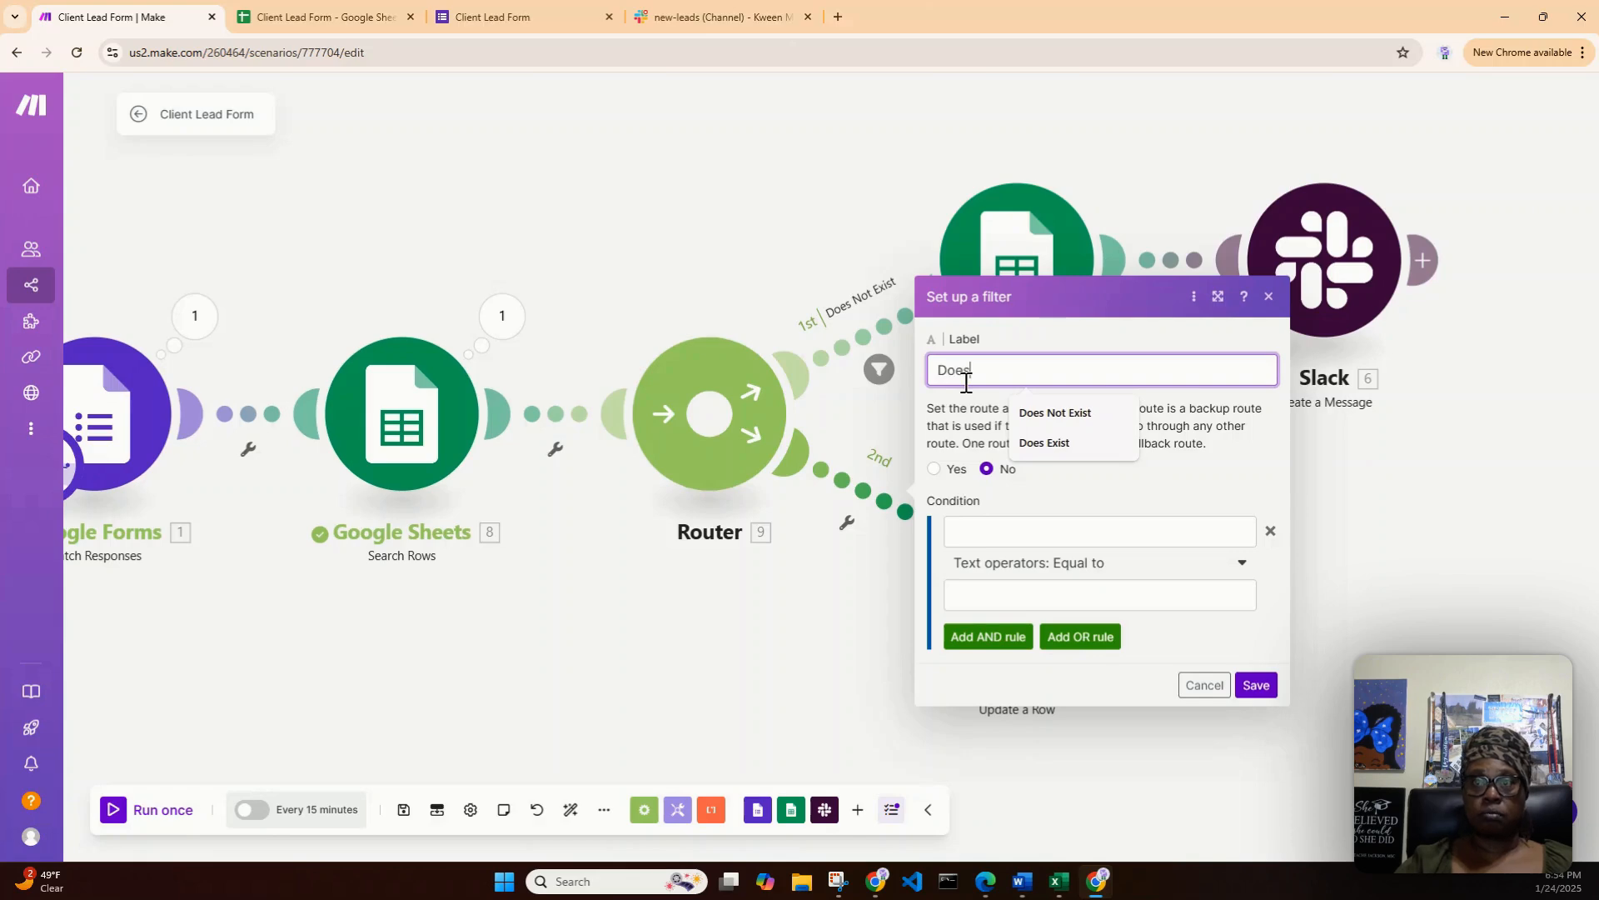
type(" Exist")
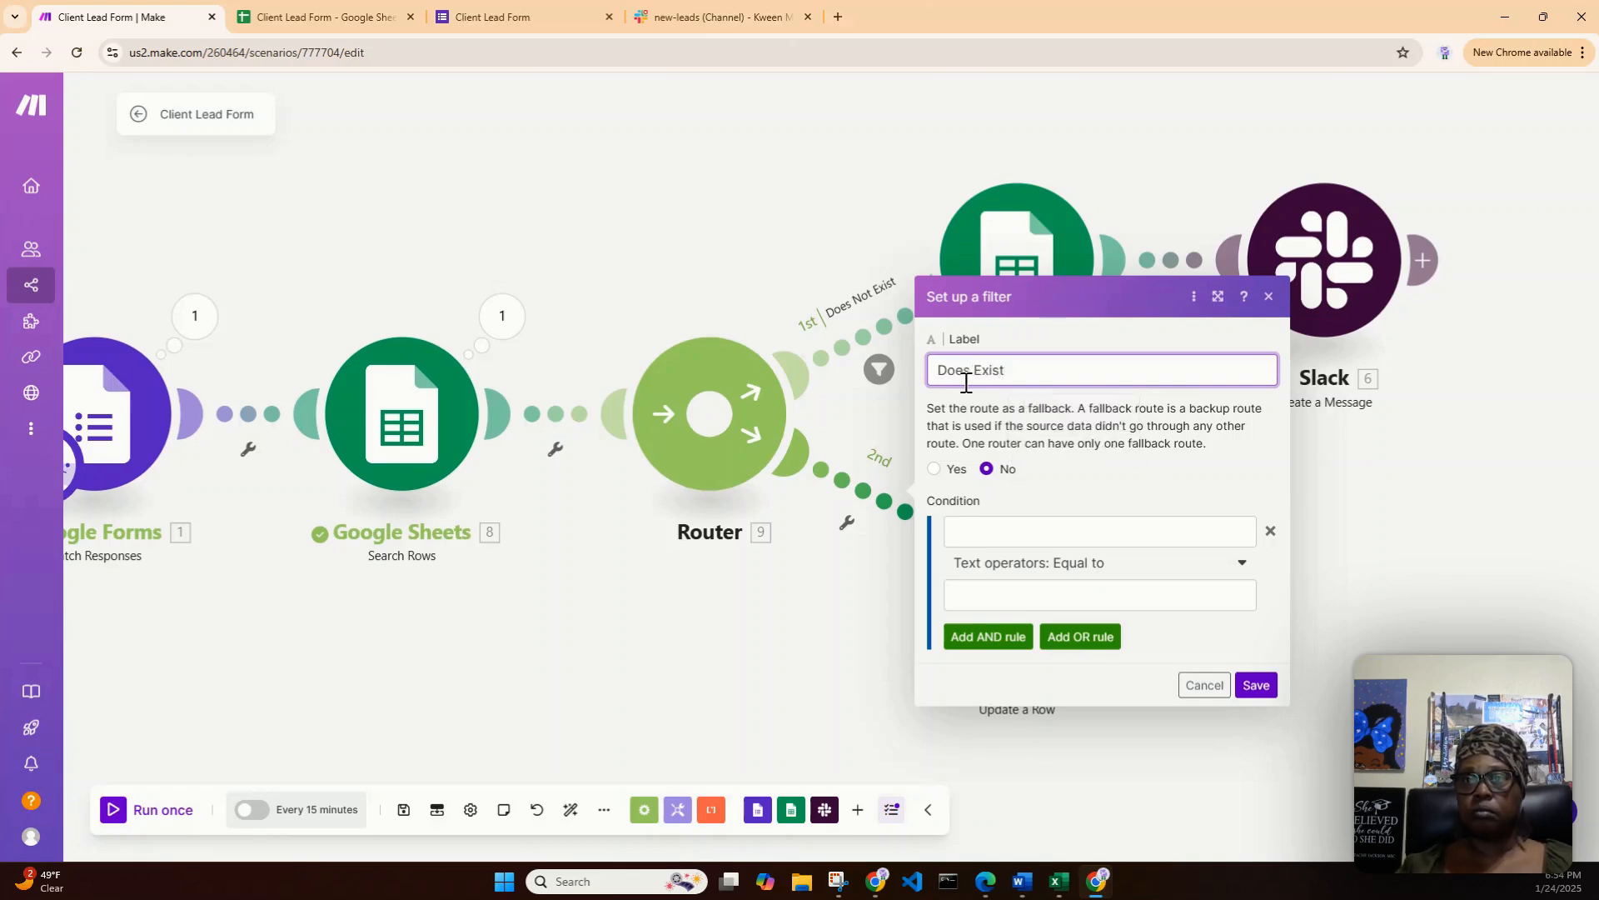
- Set the Does Exist condition to the Search Rows Email (C) value with the basic "Exists" operator and save the filter
left_click(1083, 533)
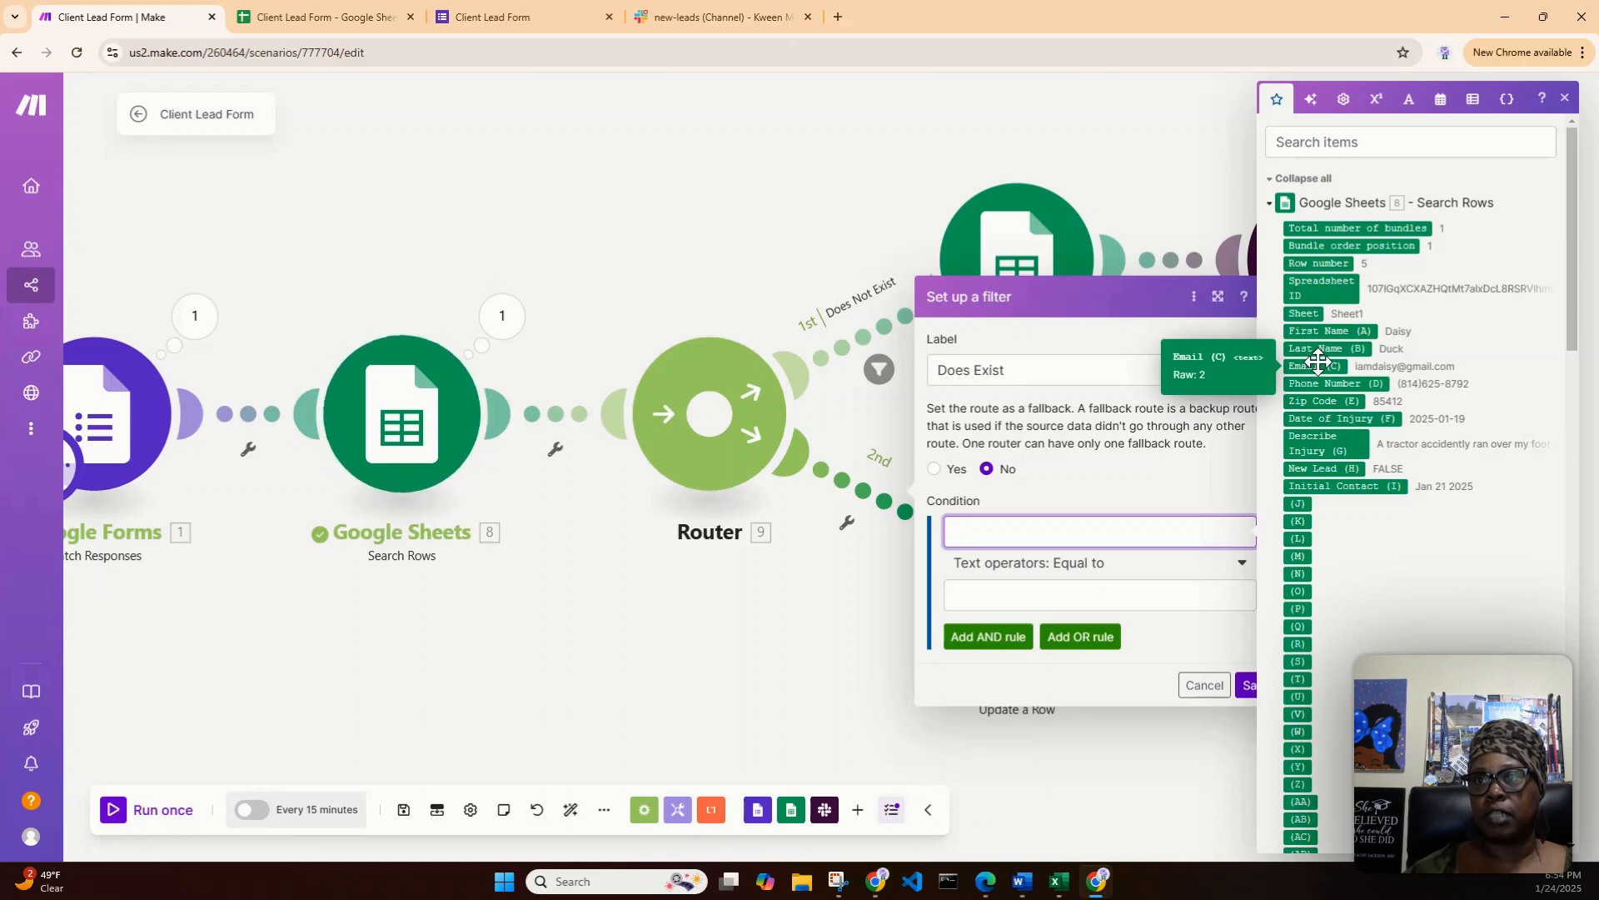
left_click_drag(1317, 360, 1069, 528)
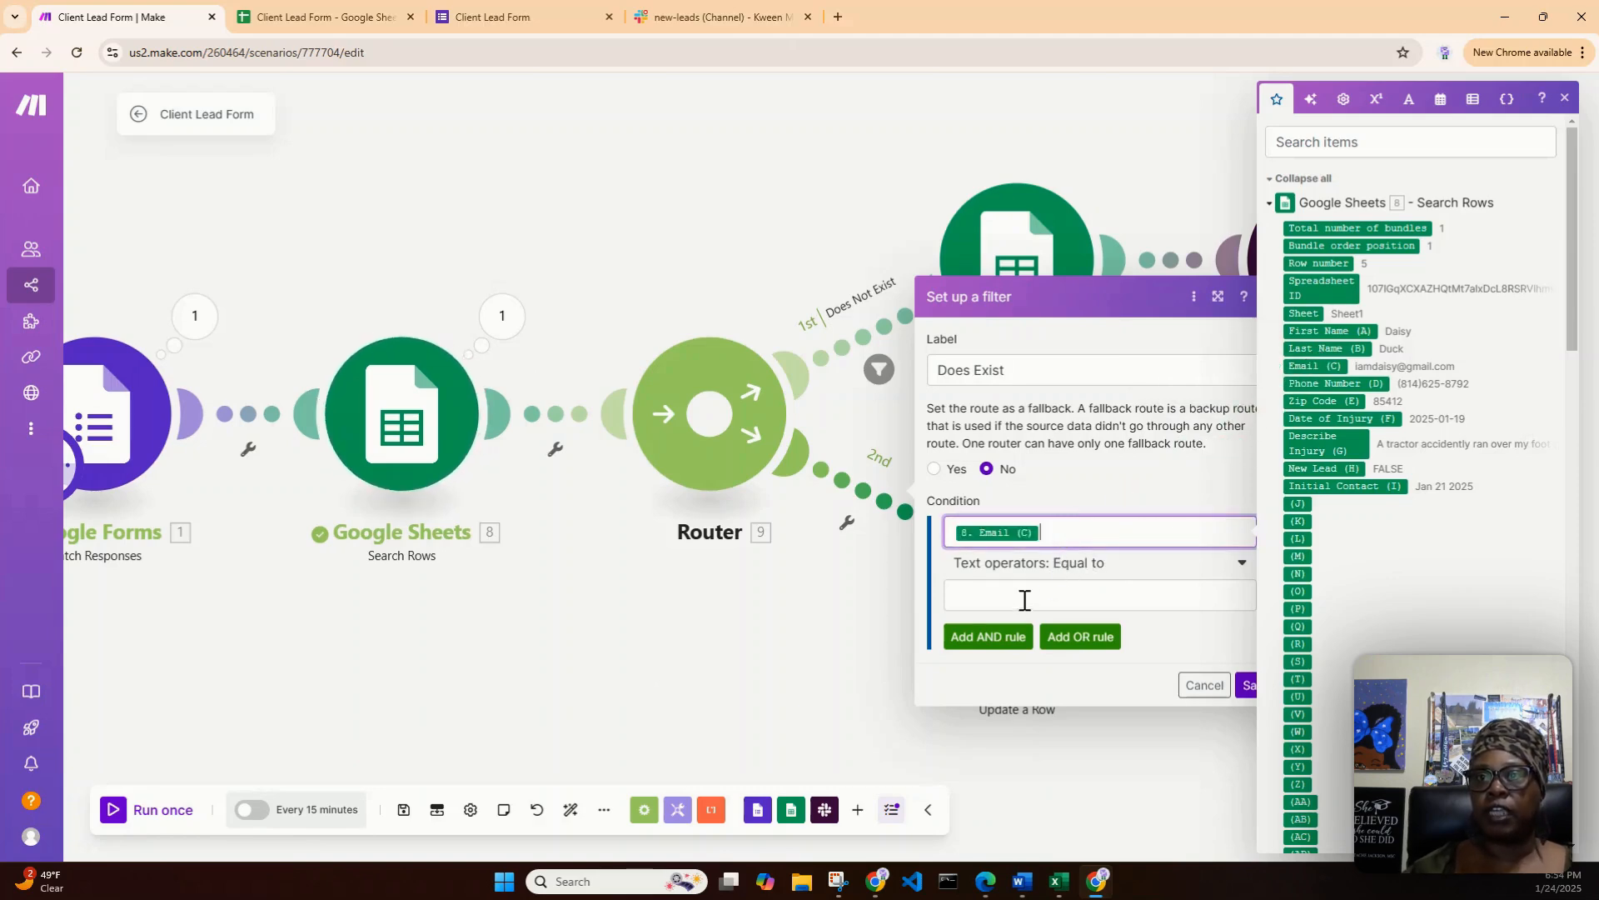
left_click(1565, 98)
left_click(1241, 563)
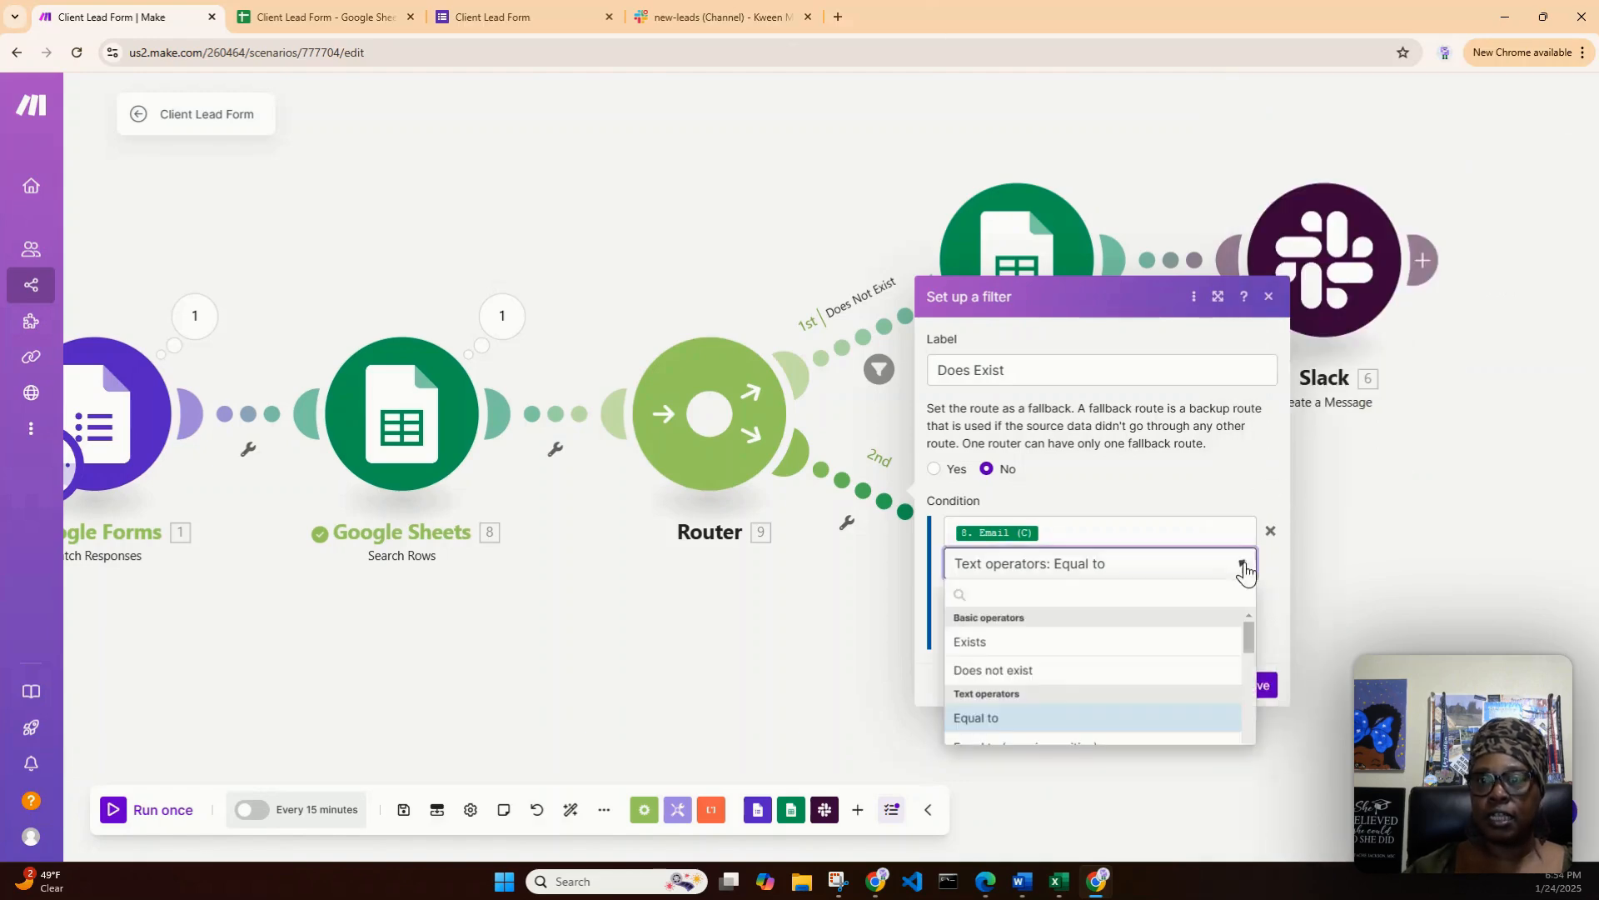
left_click(1108, 643)
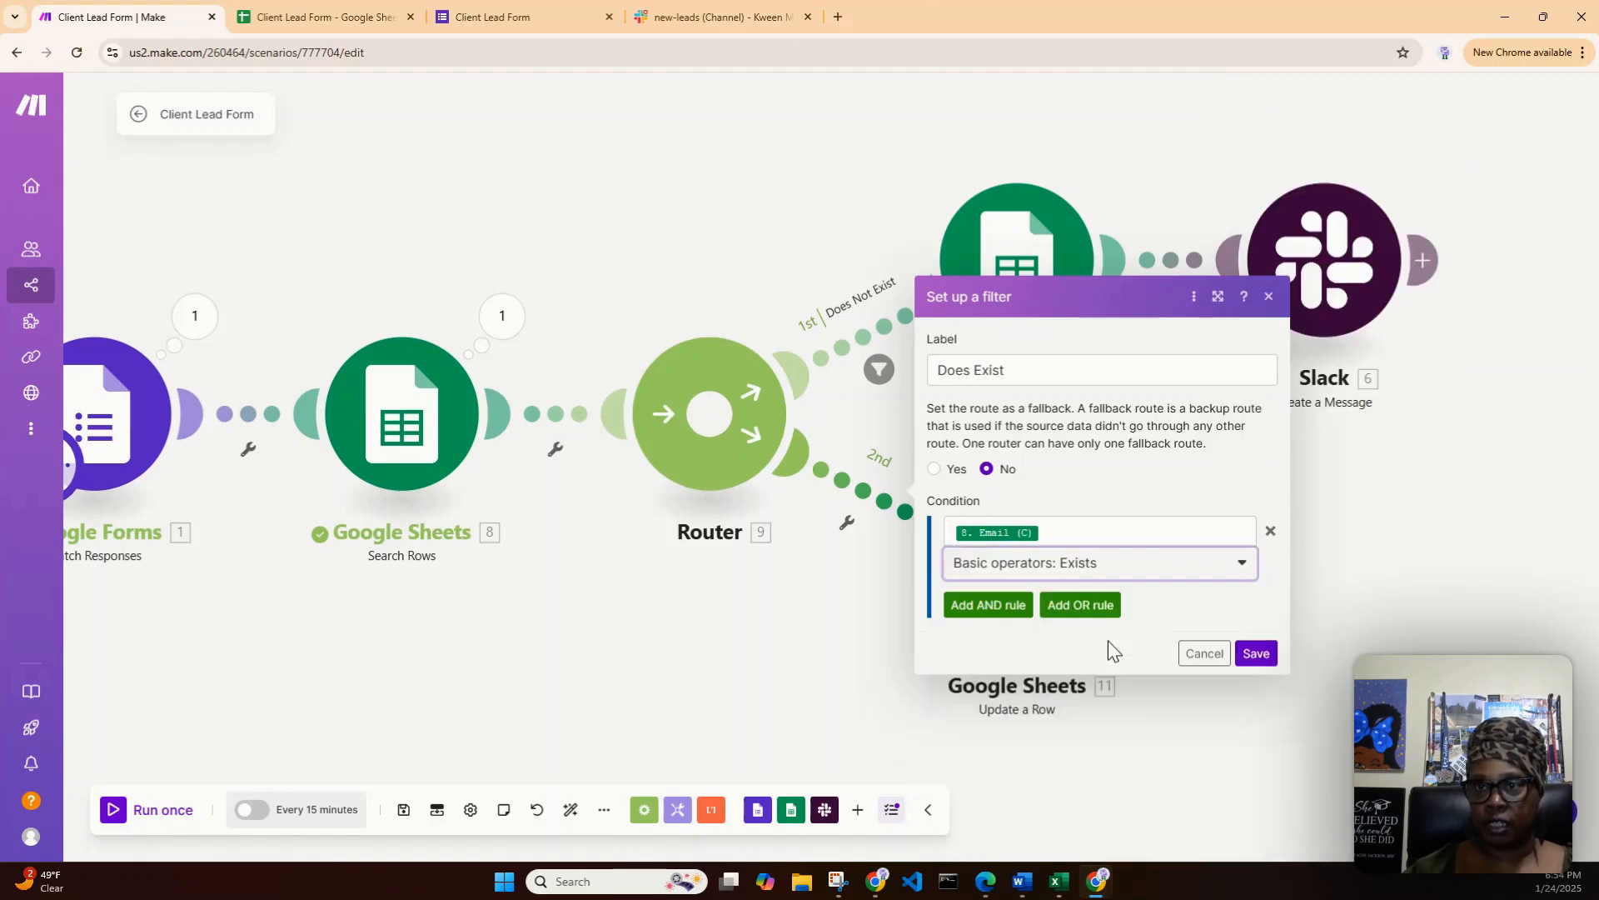
left_click(1256, 653)
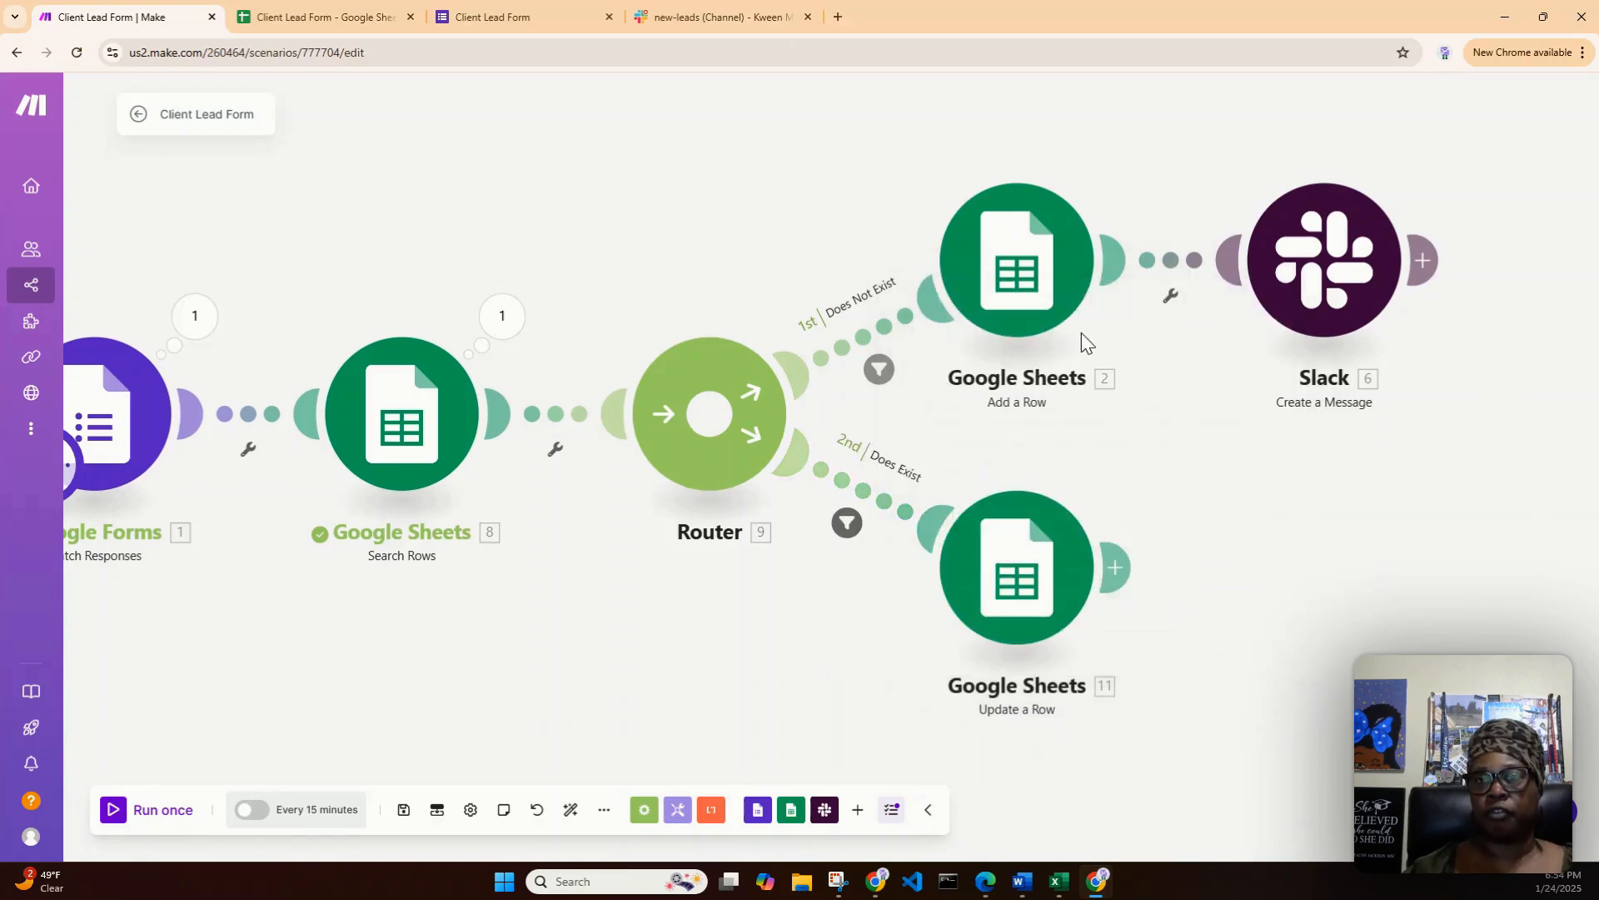
- Replace the mapped value in the Does Not Exist filter with the Search Rows Email (C) value, and save the filter and scenario
left_click(879, 369)
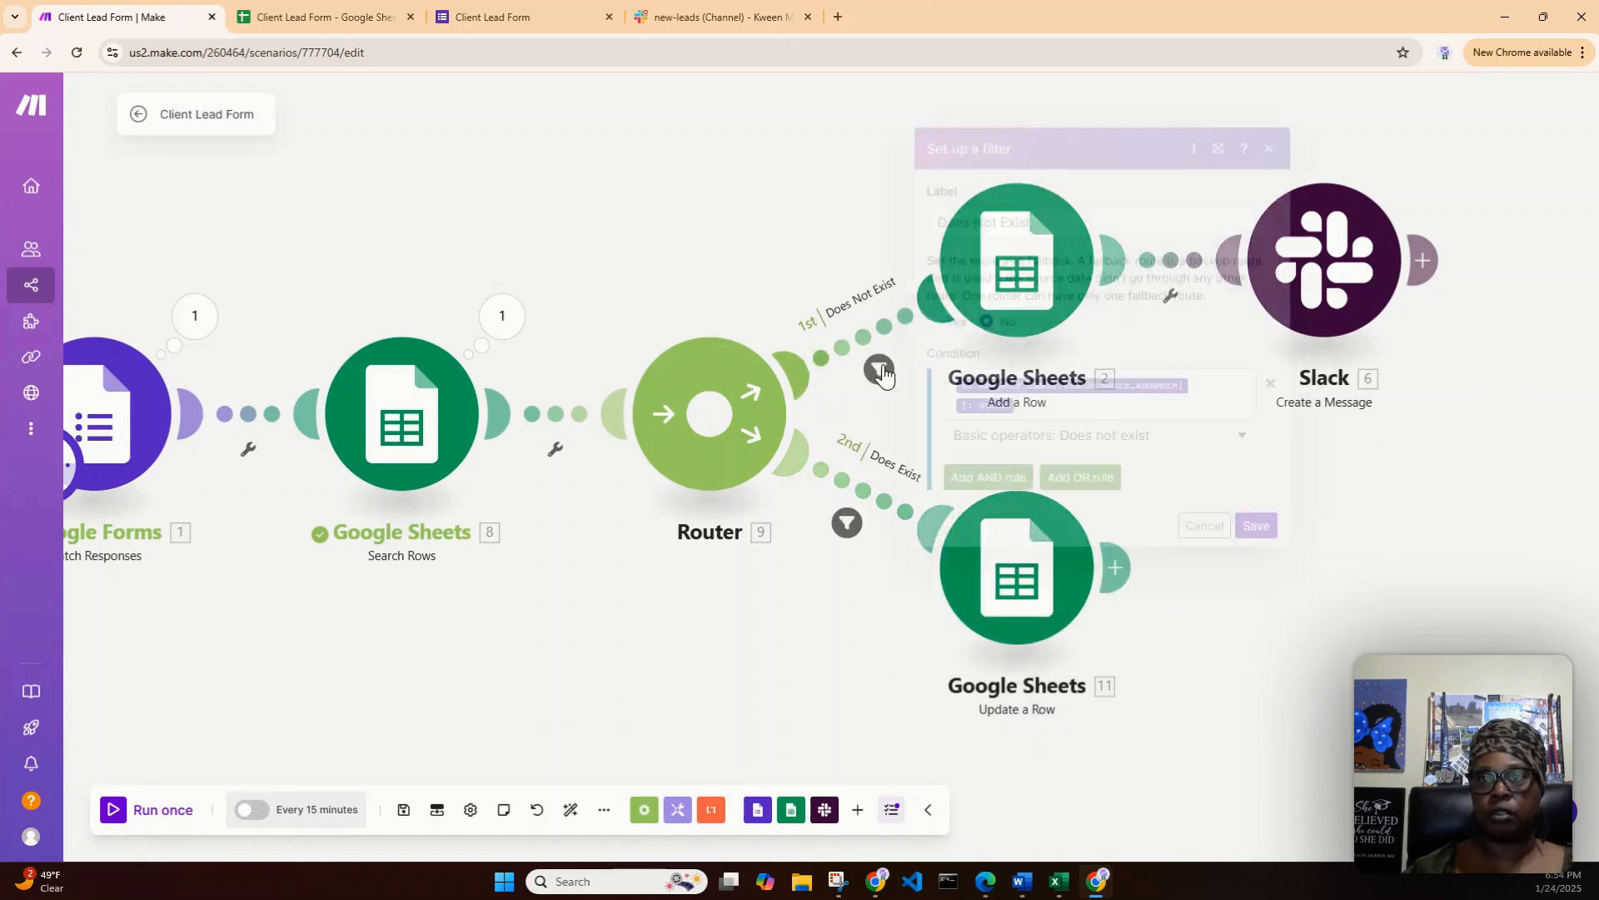
left_click(1074, 410)
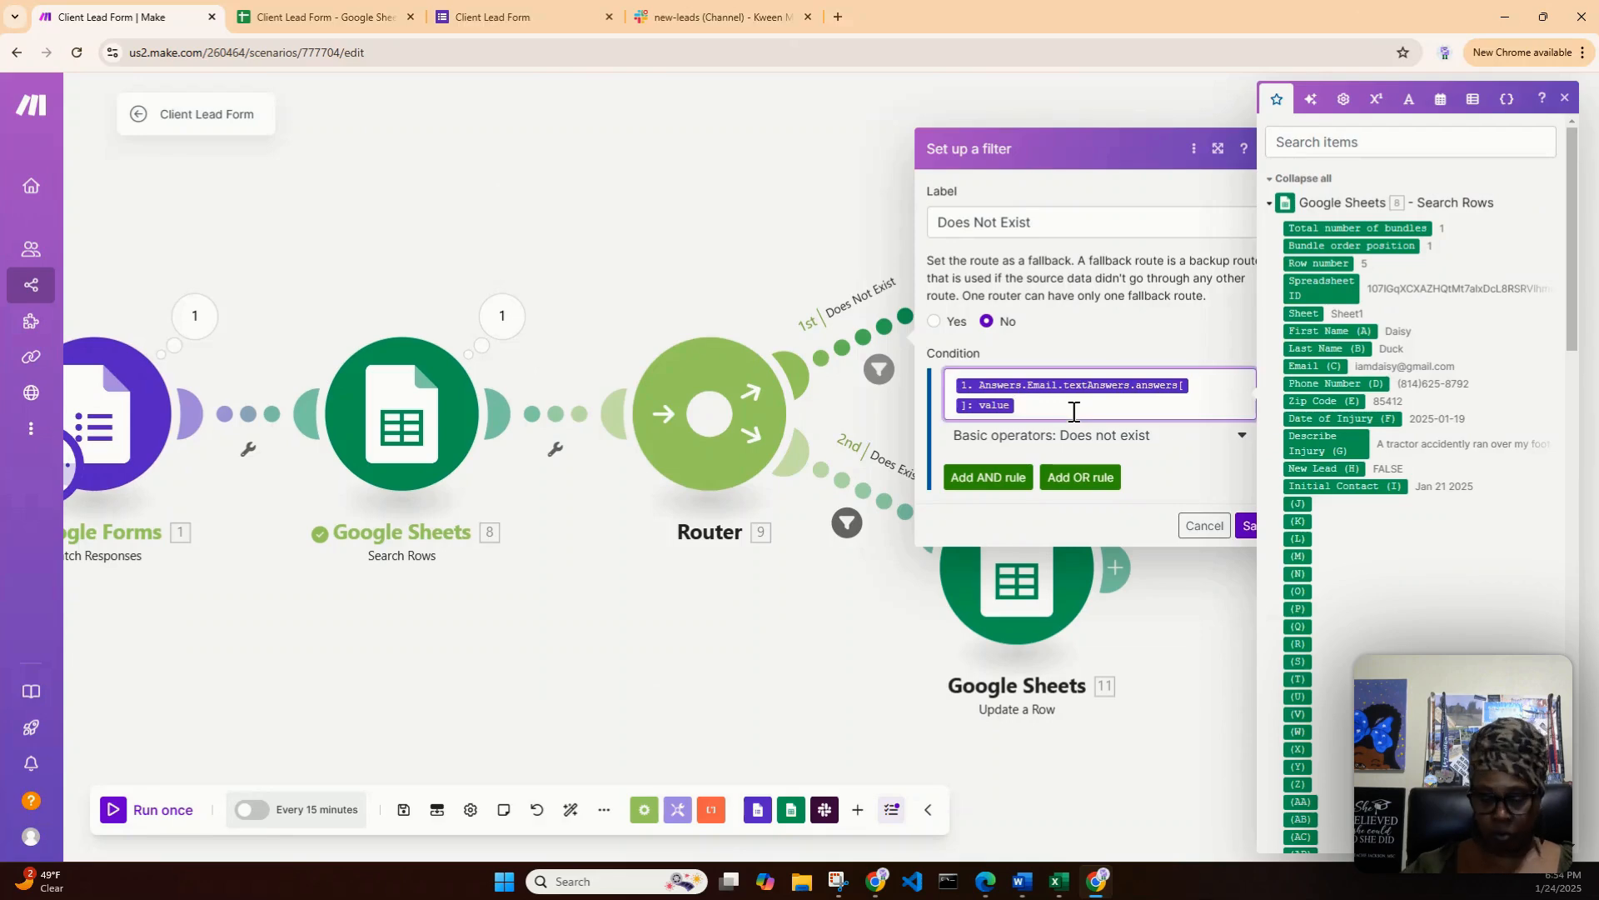
key("BackSpace")
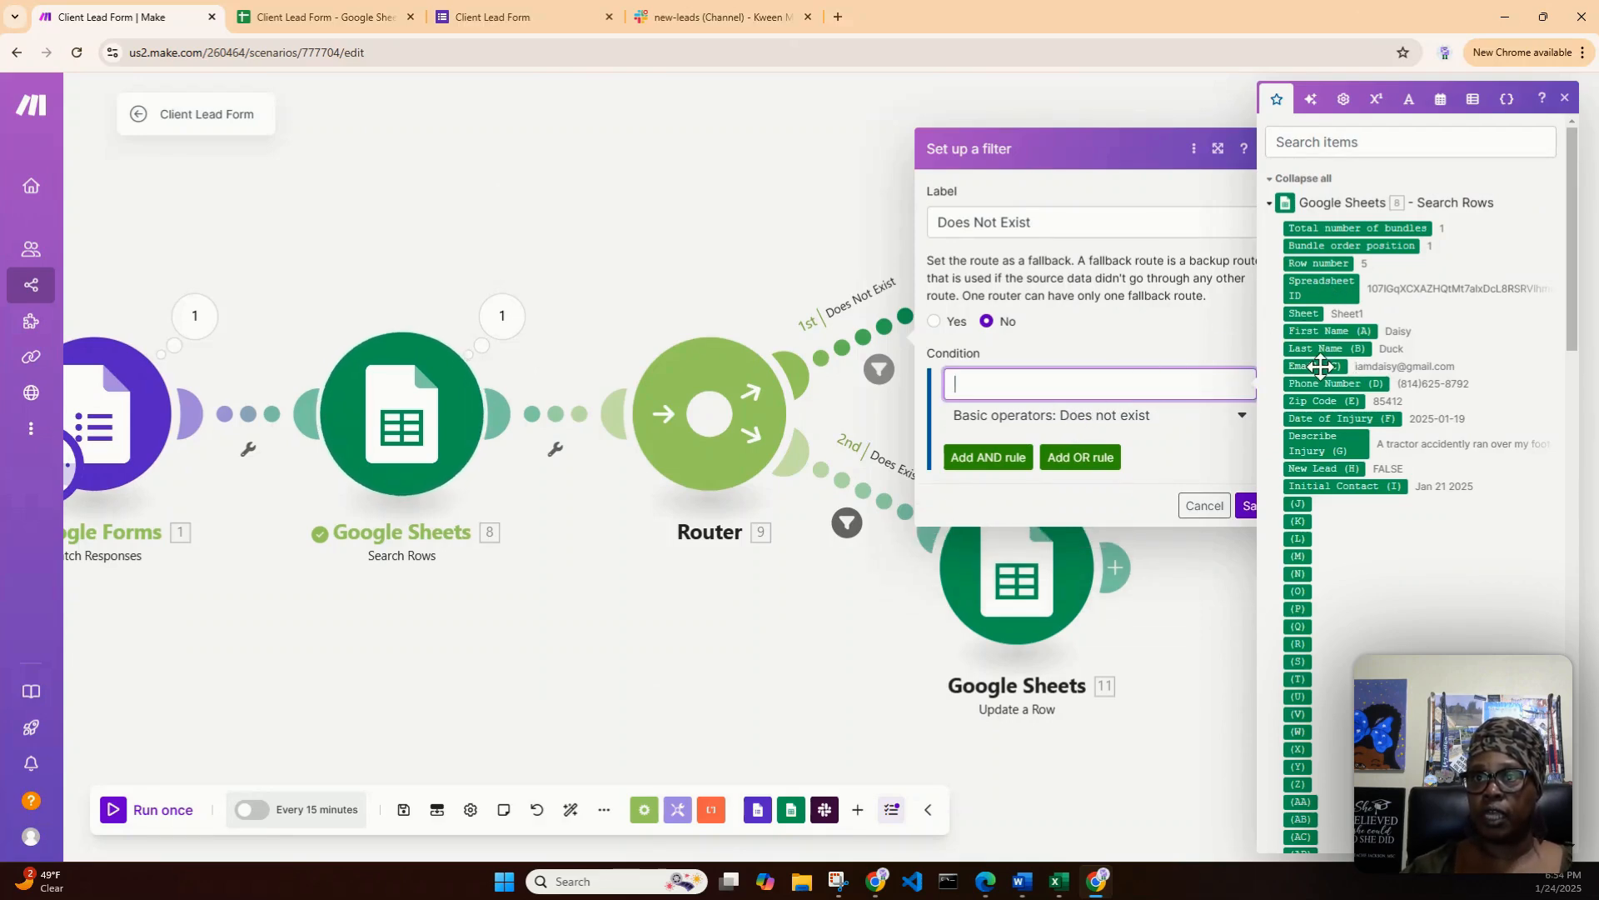
left_click_drag(1321, 366, 1026, 383)
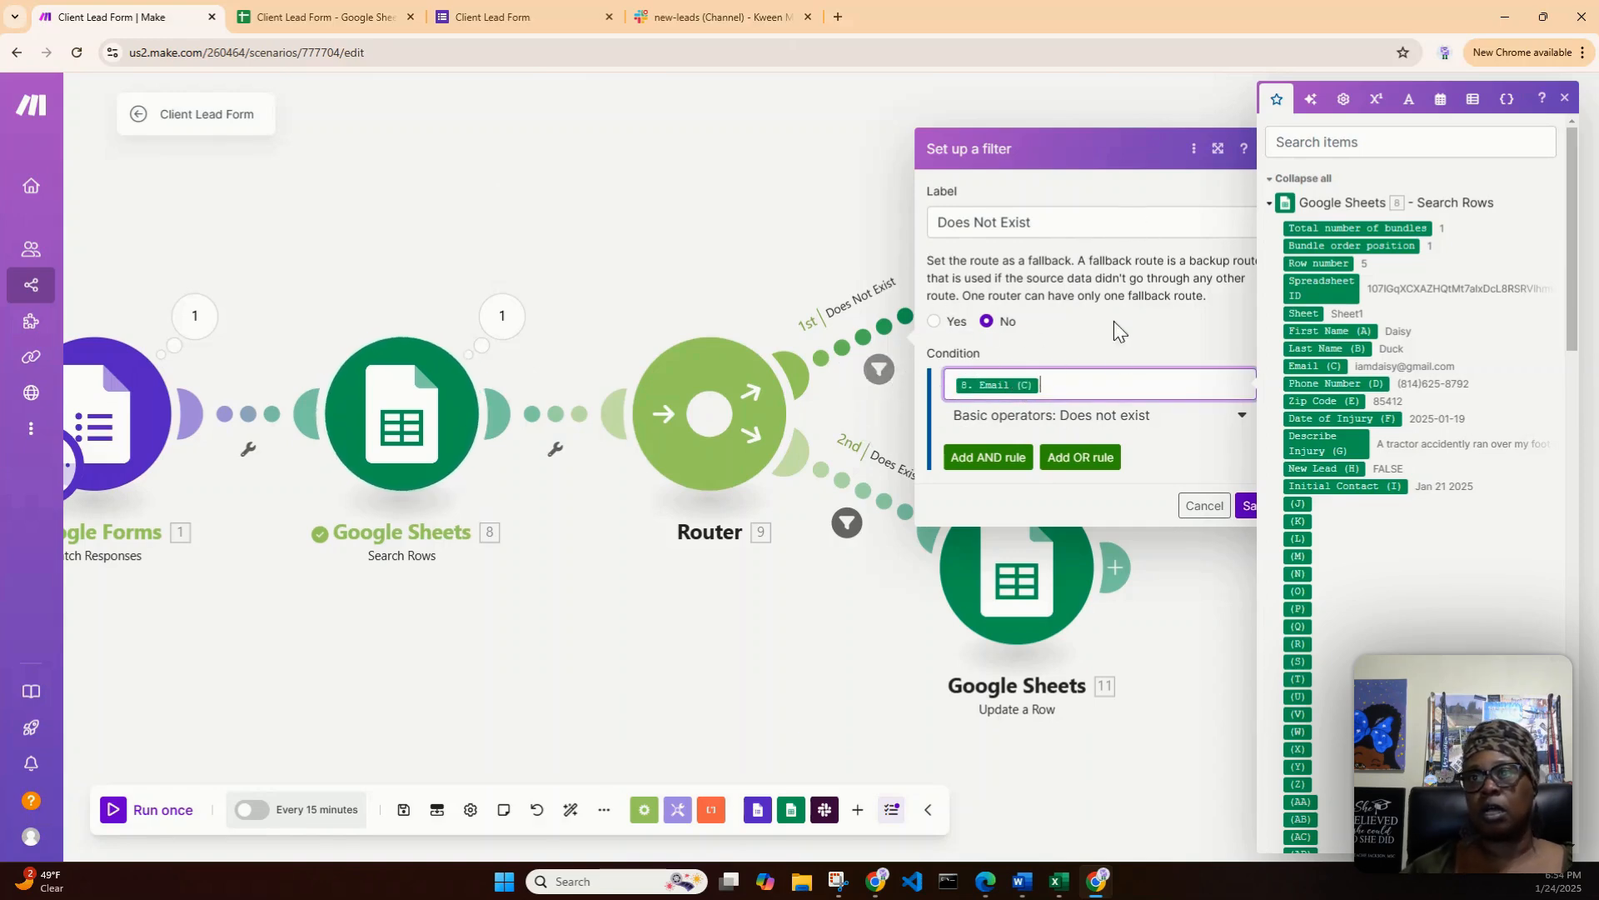
left_click(1248, 506)
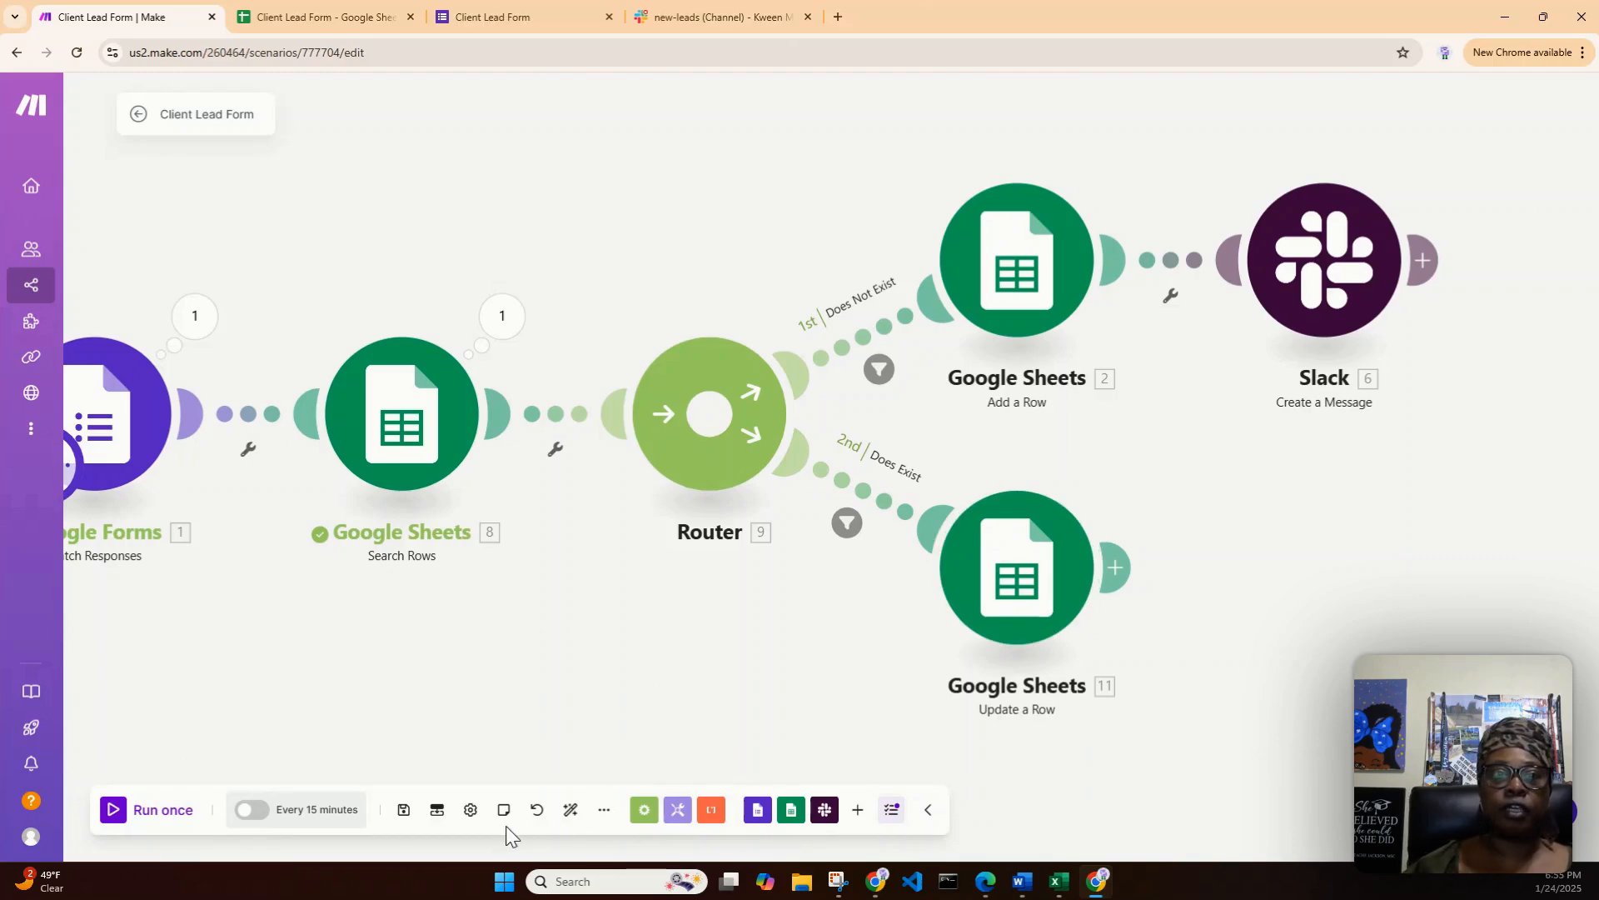
left_click(403, 812)
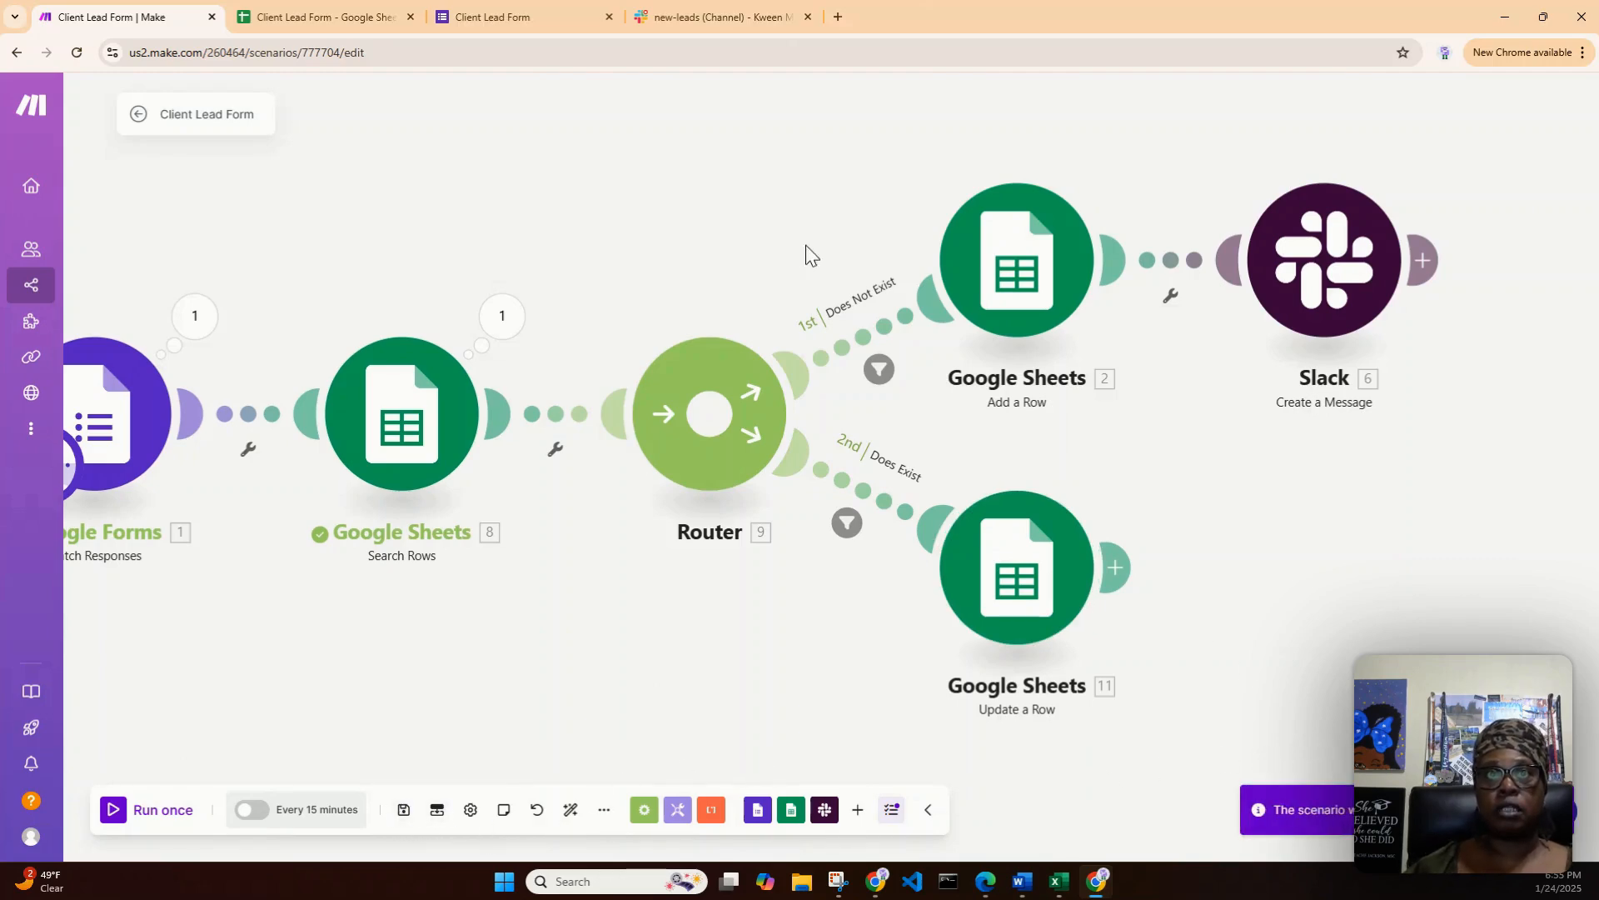
- Start another Client Lead Form response and fill in its Email with the address copied from row 3 of the lead spreadsheet
left_click(542, 18)
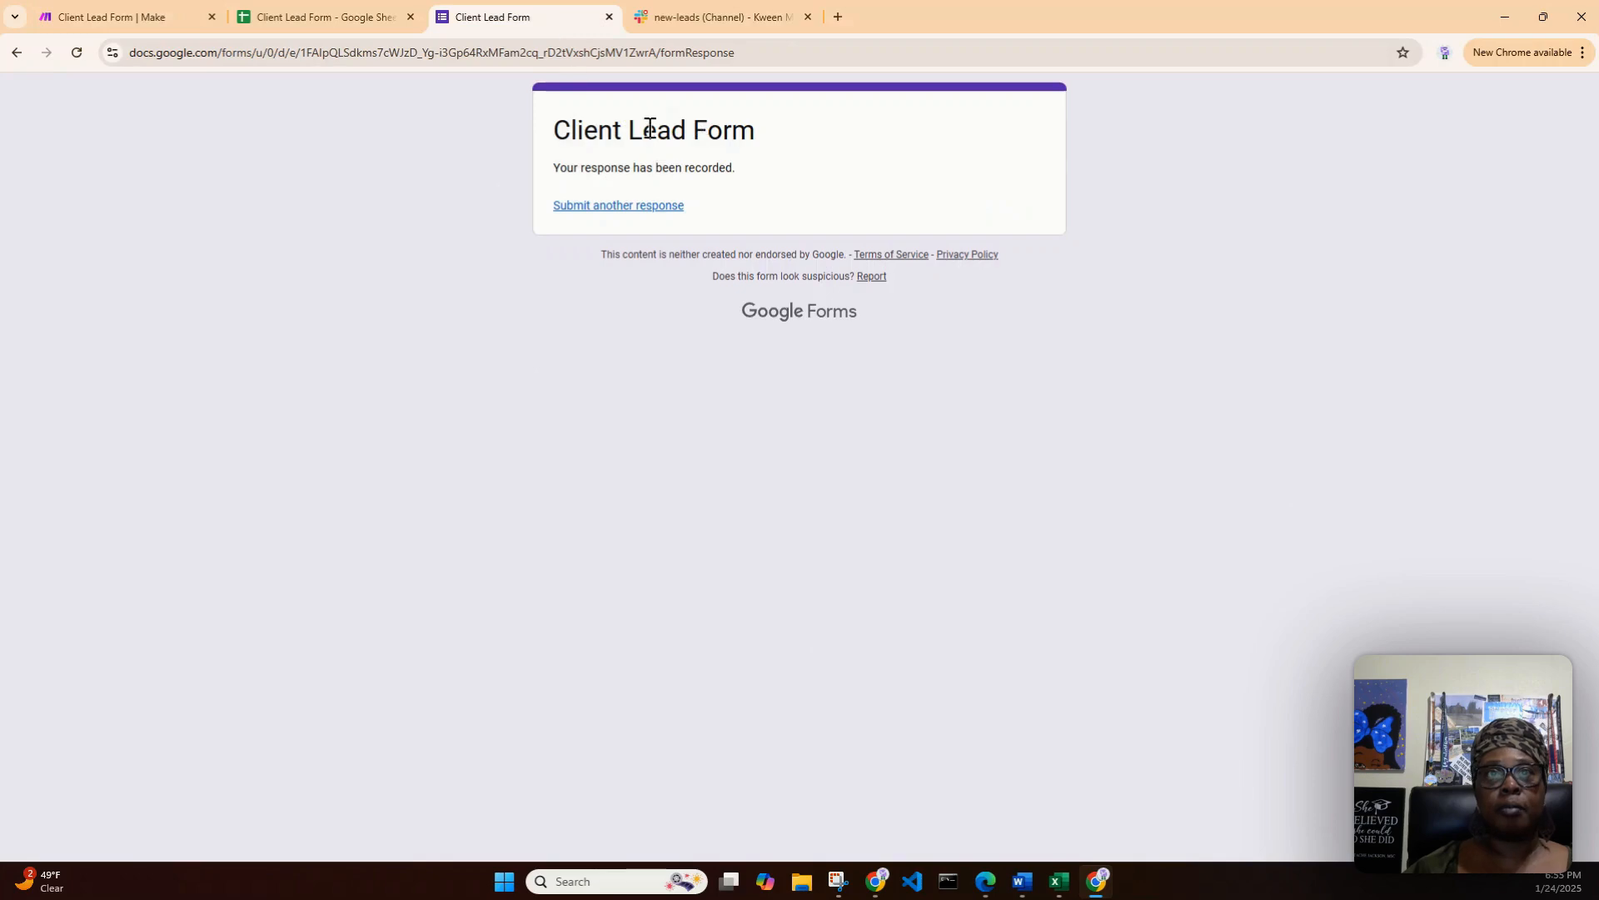
left_click(595, 208)
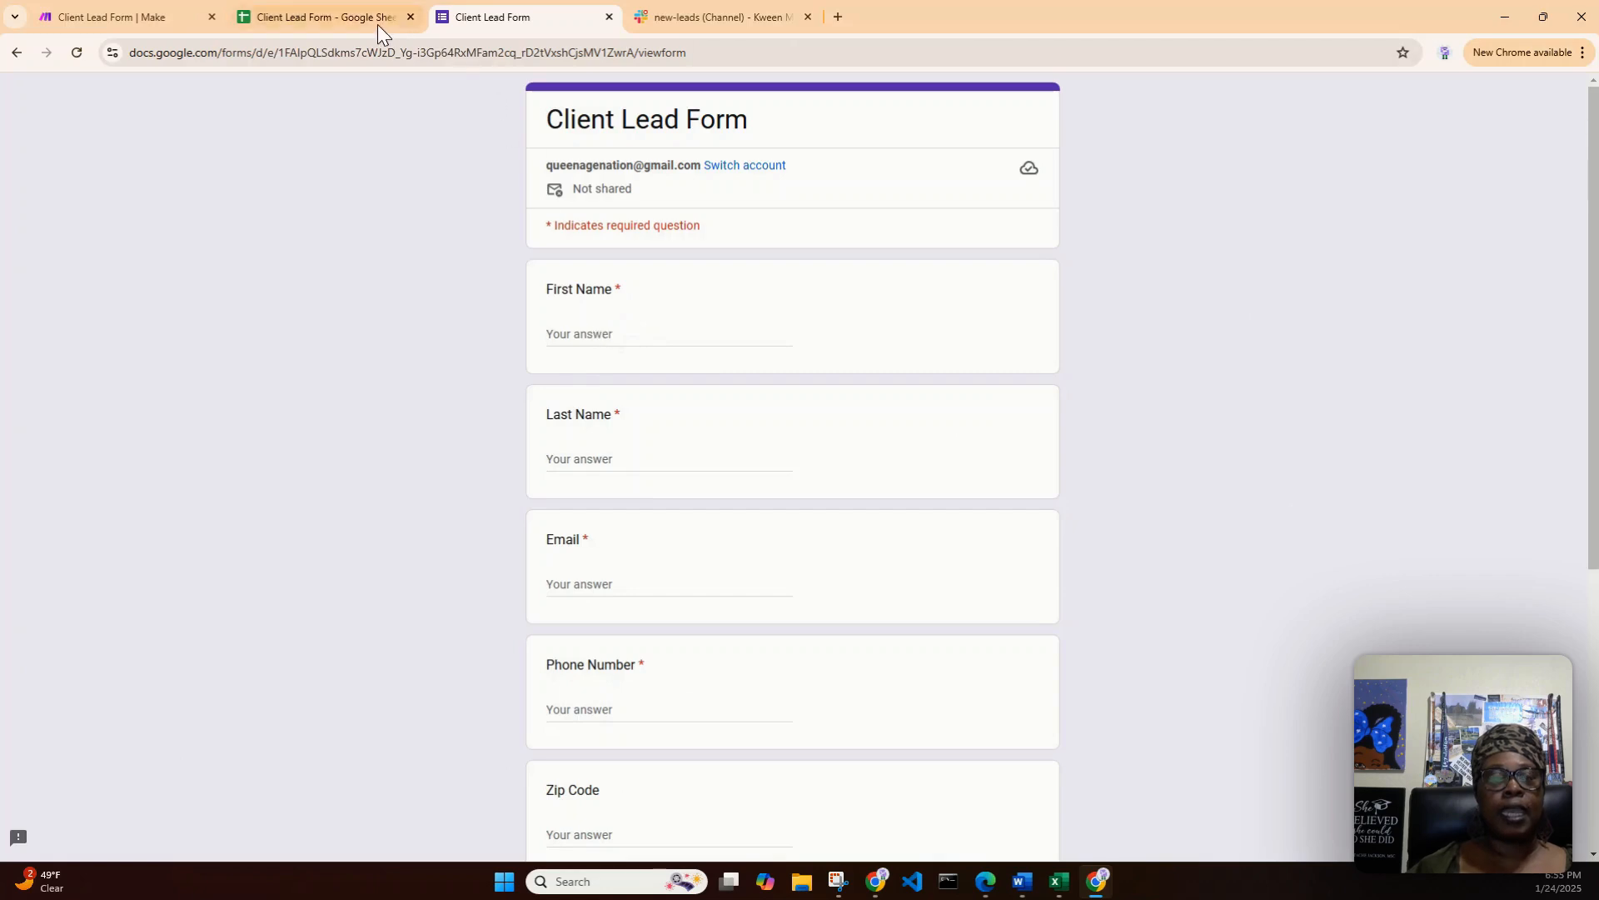
left_click(344, 12)
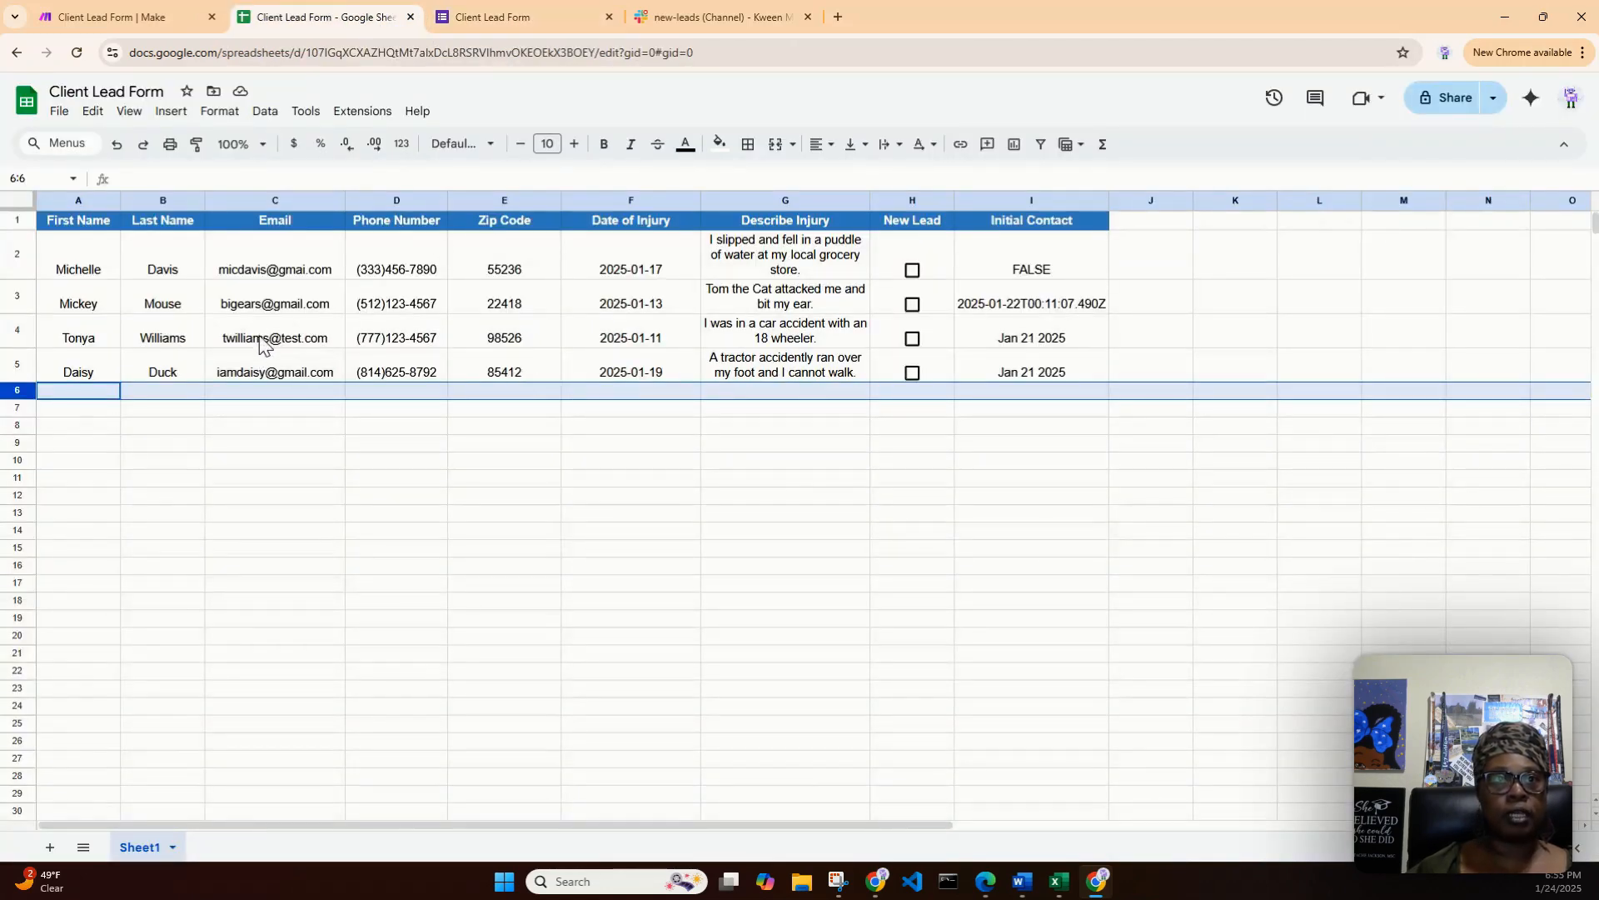
left_click(250, 309)
right_click(250, 308)
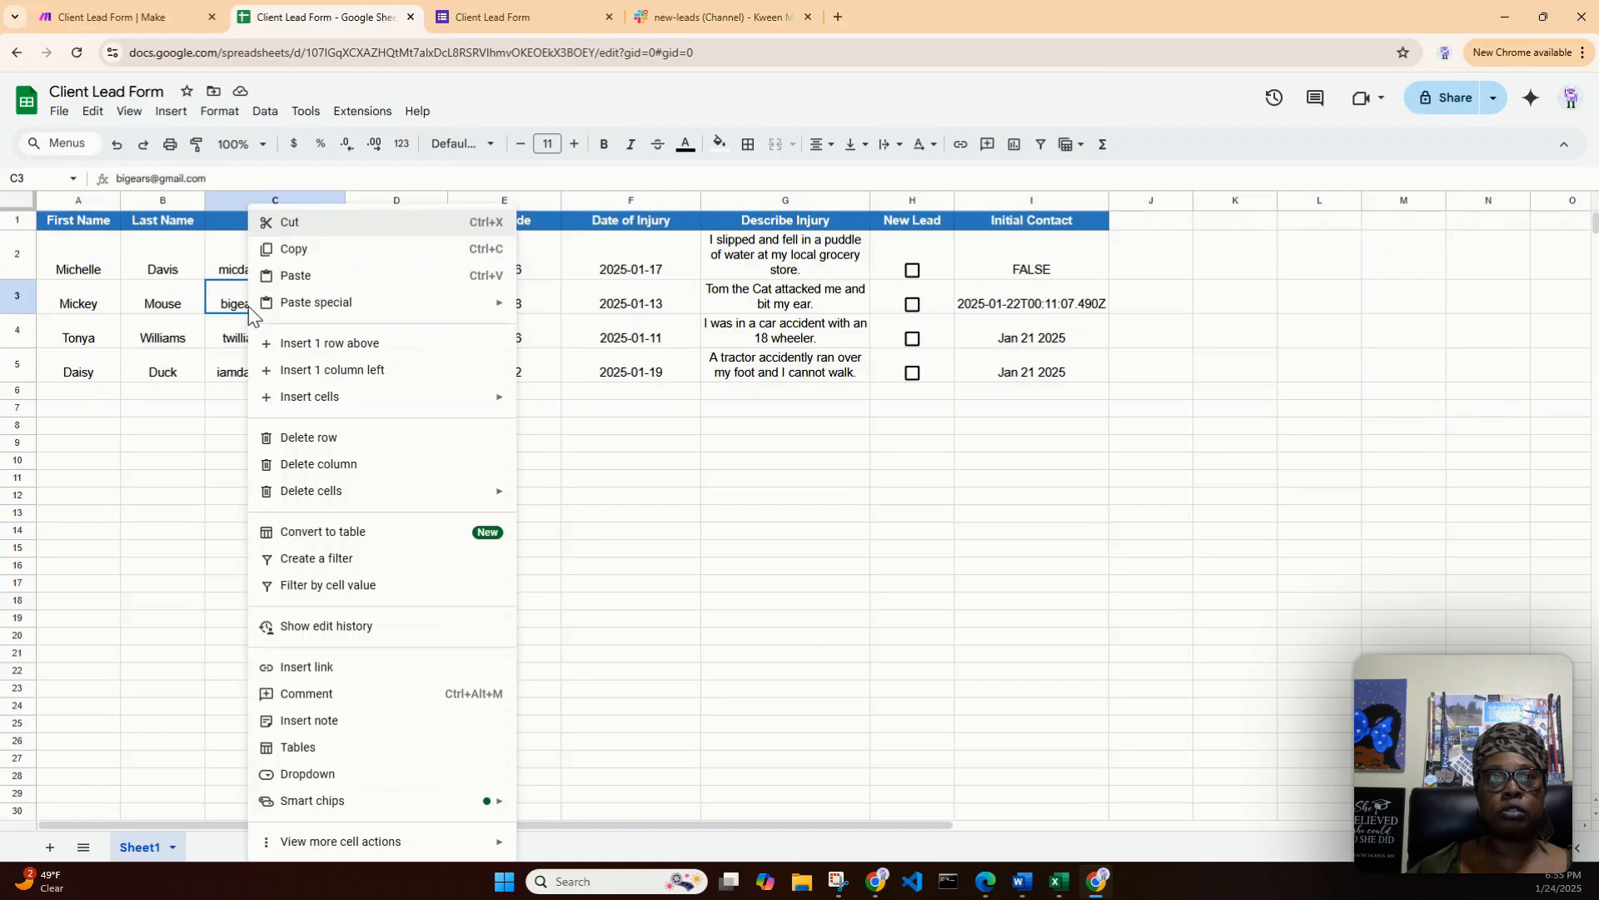
left_click(296, 249)
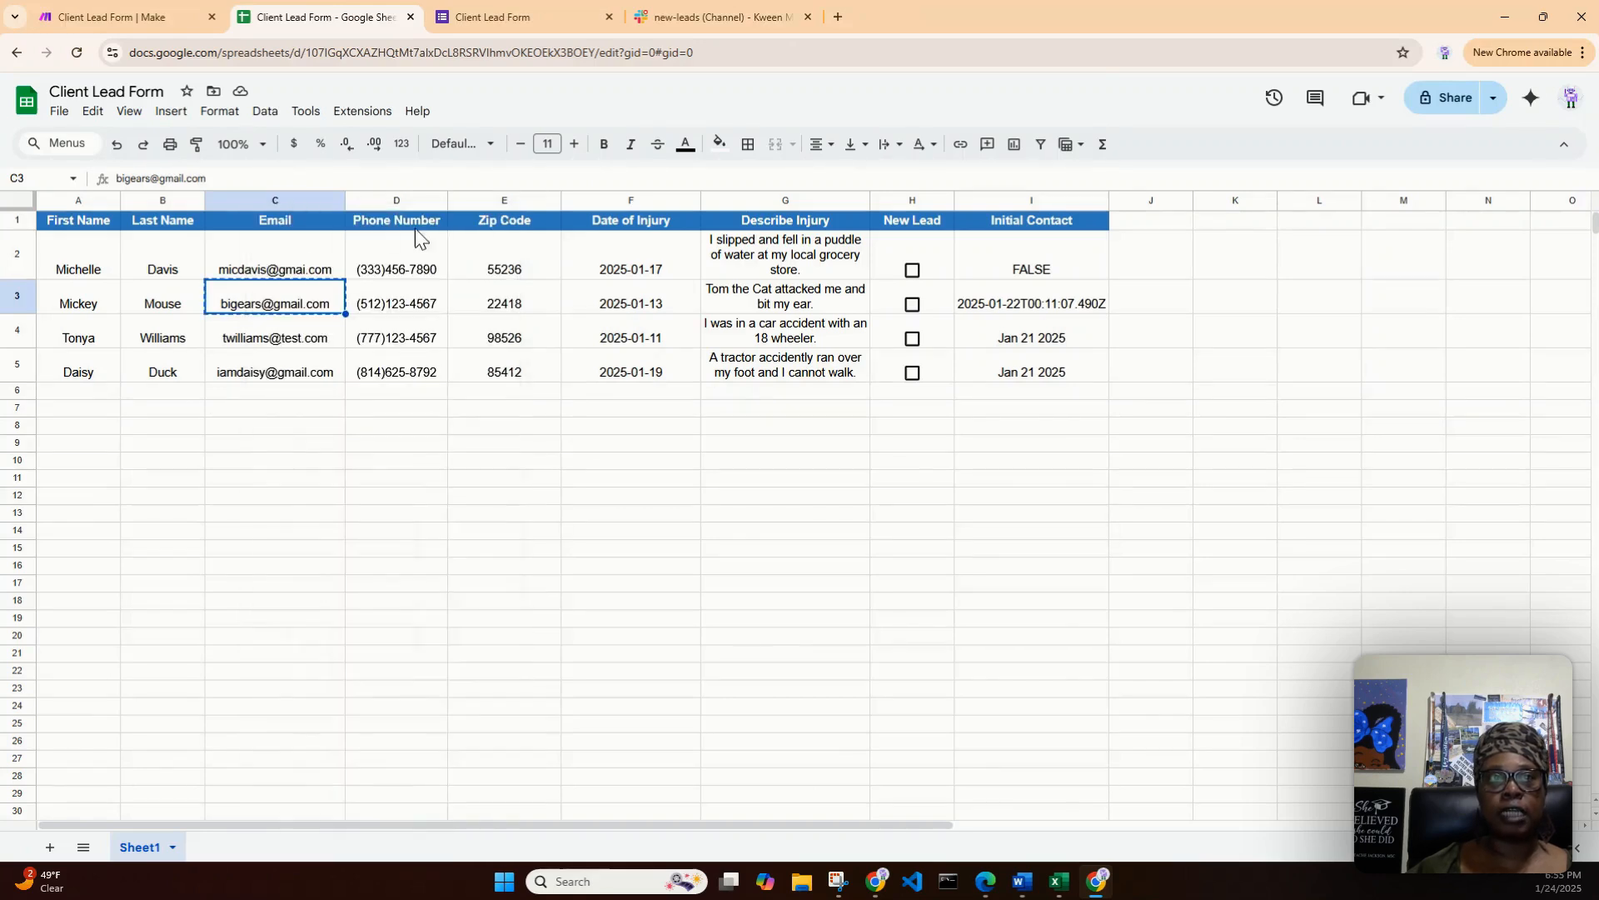
left_click(502, 312)
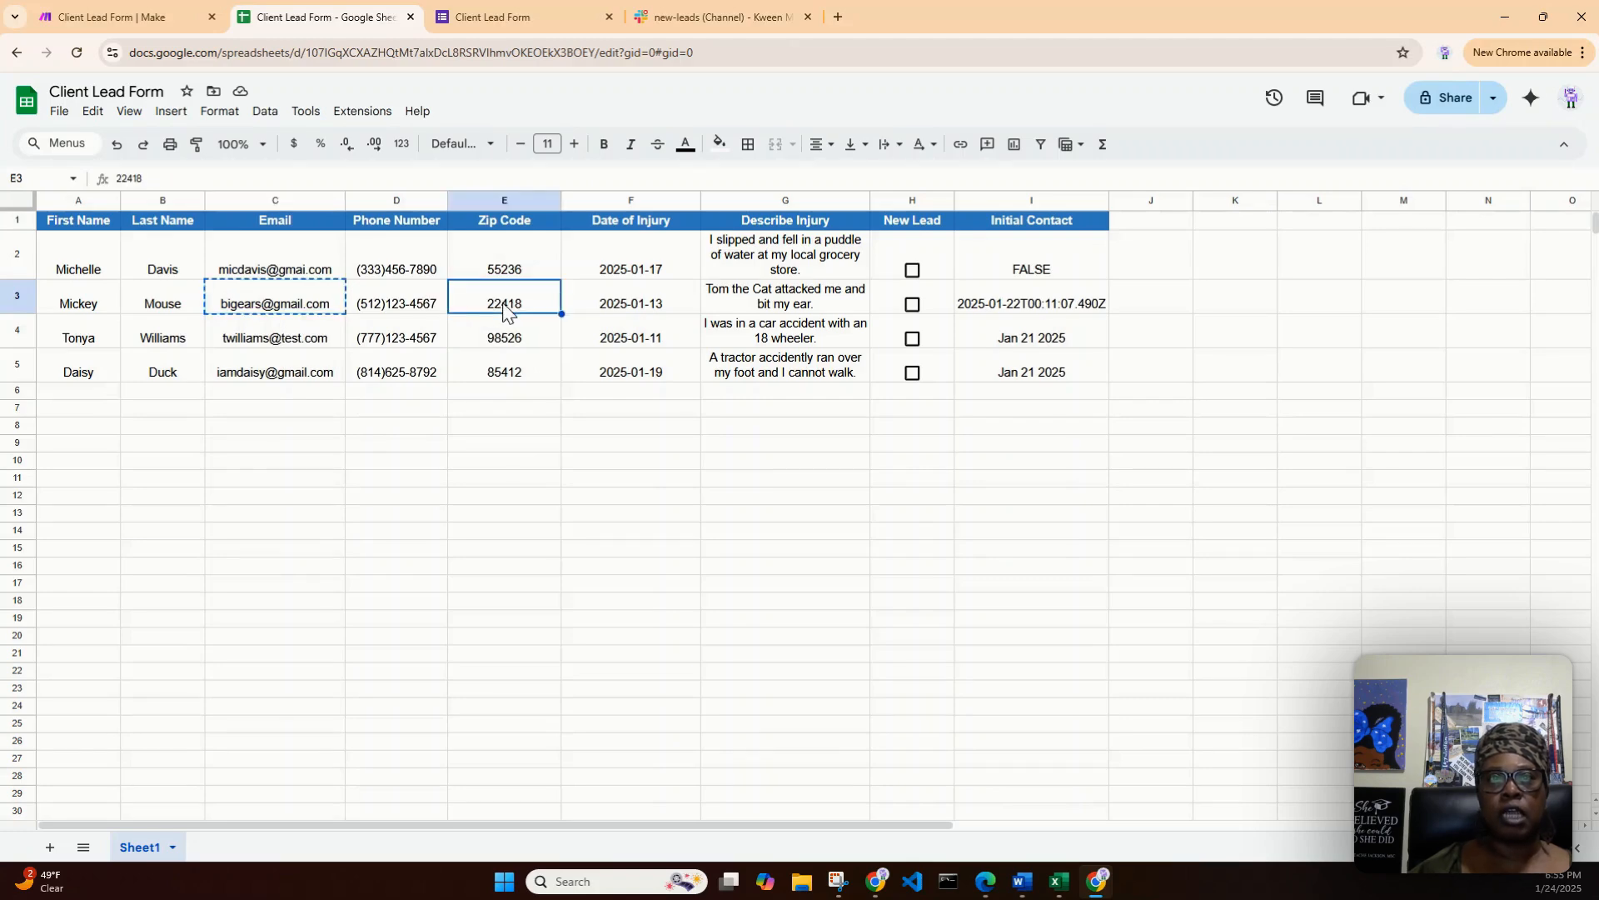
left_click(505, 17)
left_click(646, 584)
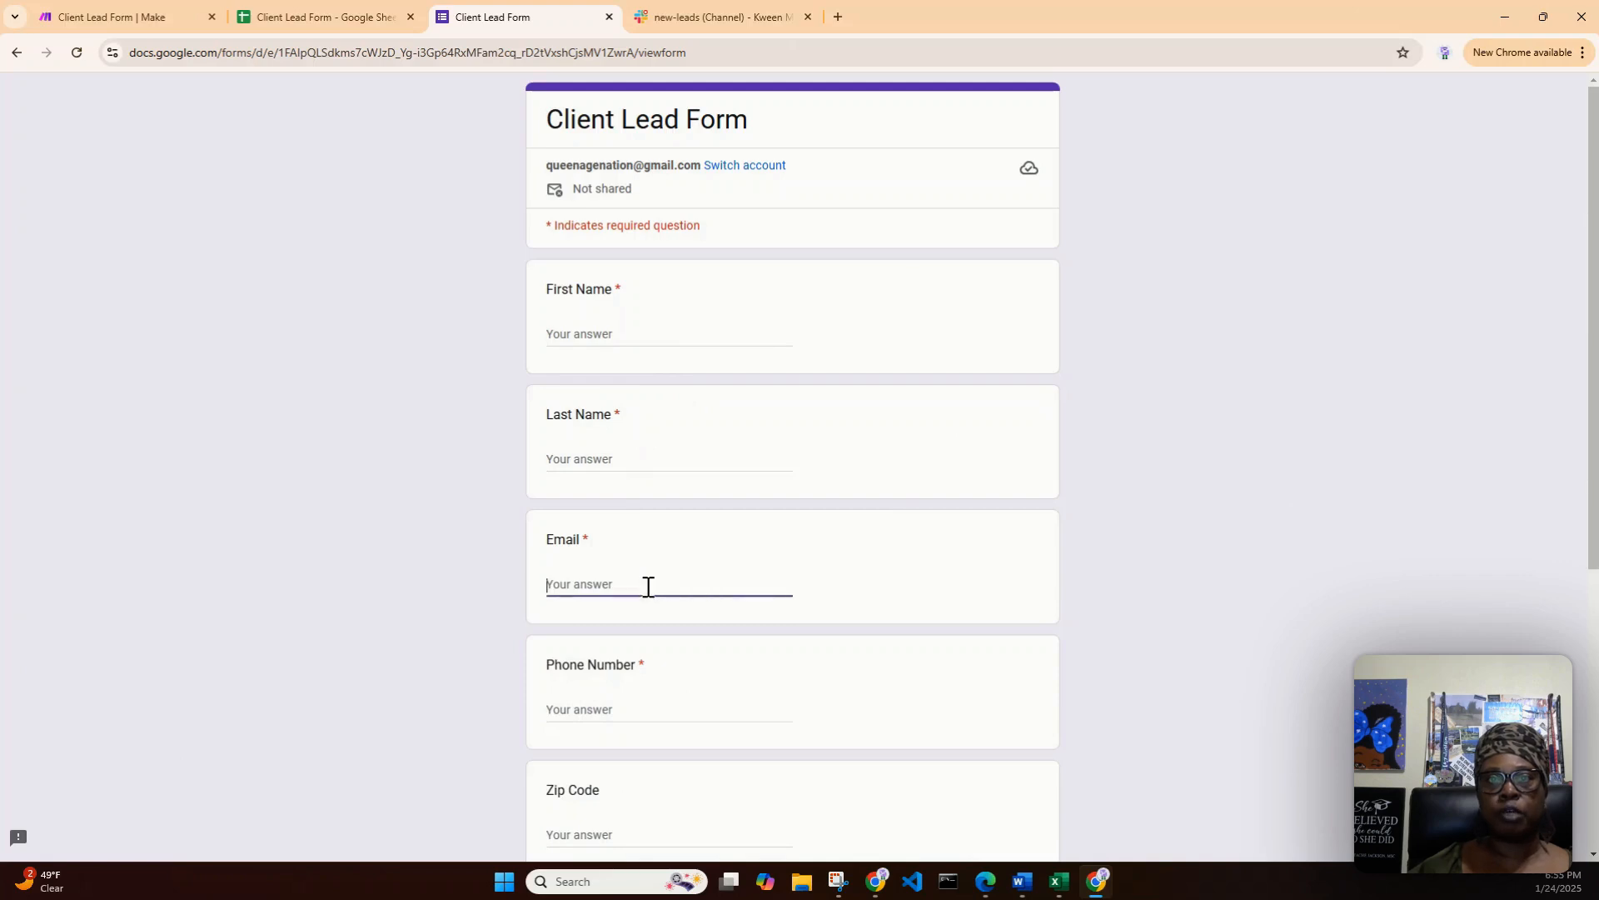
right_click(647, 584)
left_click(733, 366)
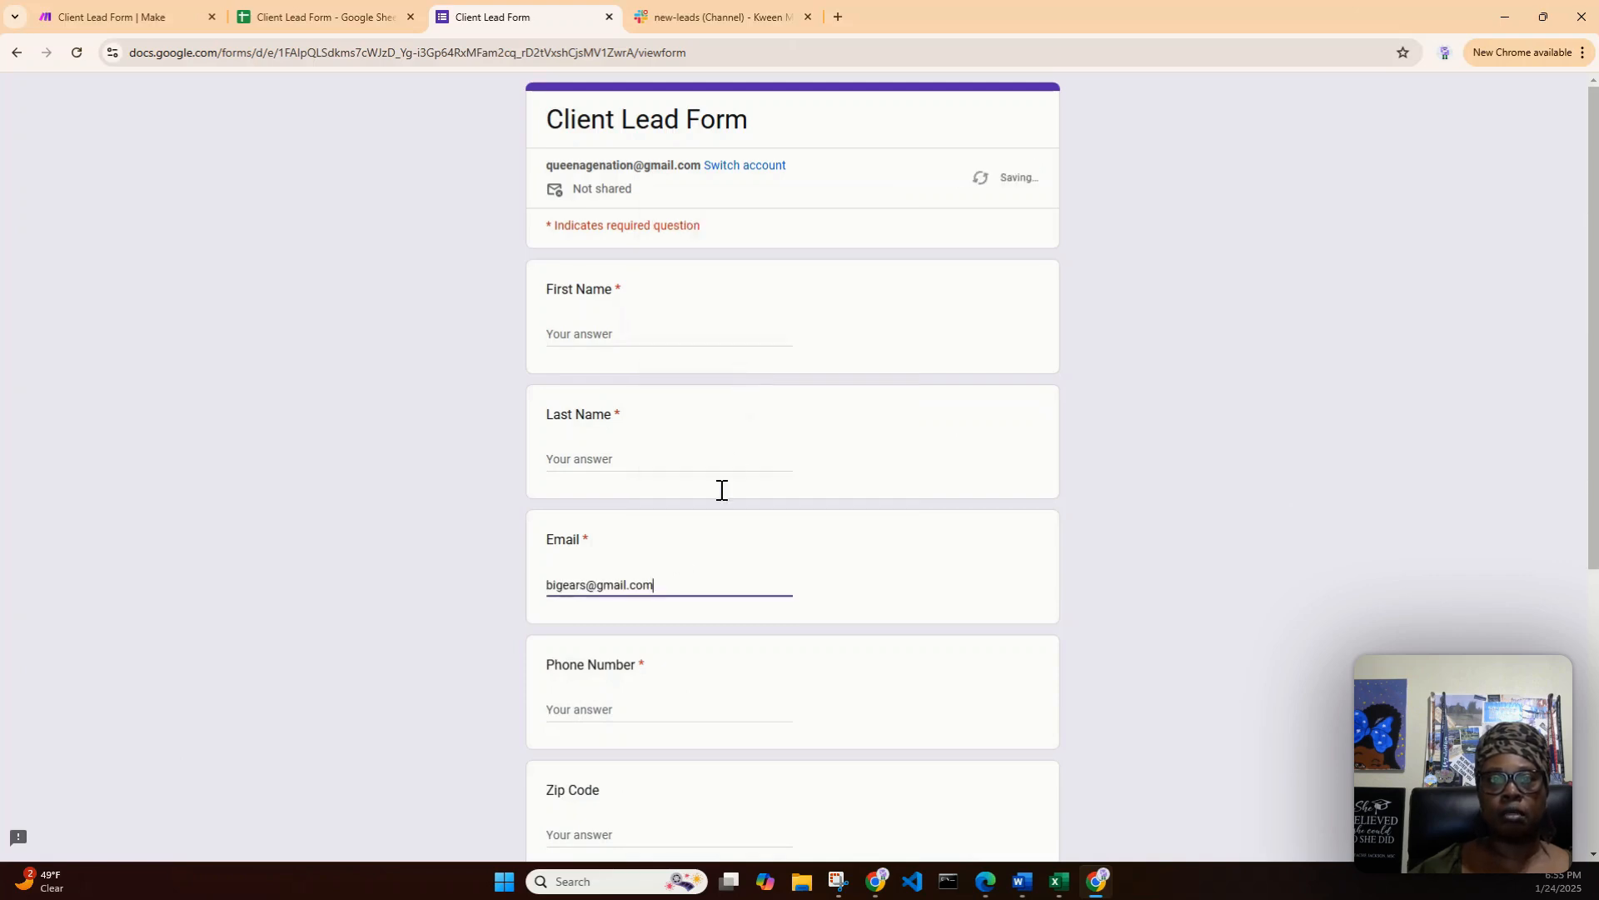
- Enter only the lead's first initial as First Name and the lead's full surname as Last Name
left_click(619, 334)
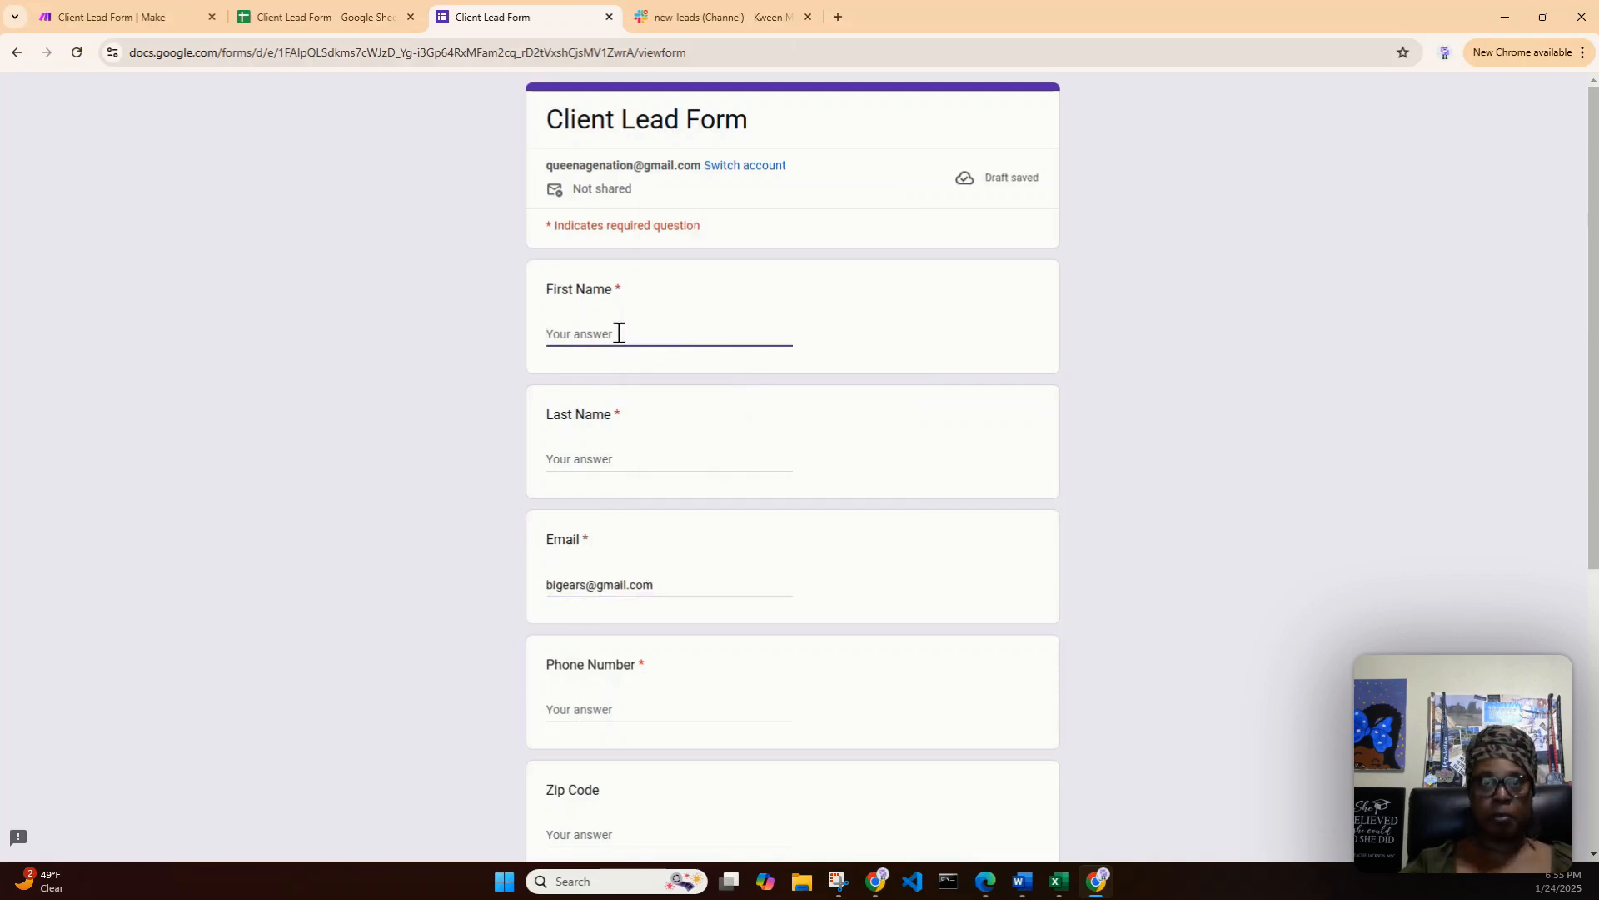
type("M")
key("Tab")
type("Mou")
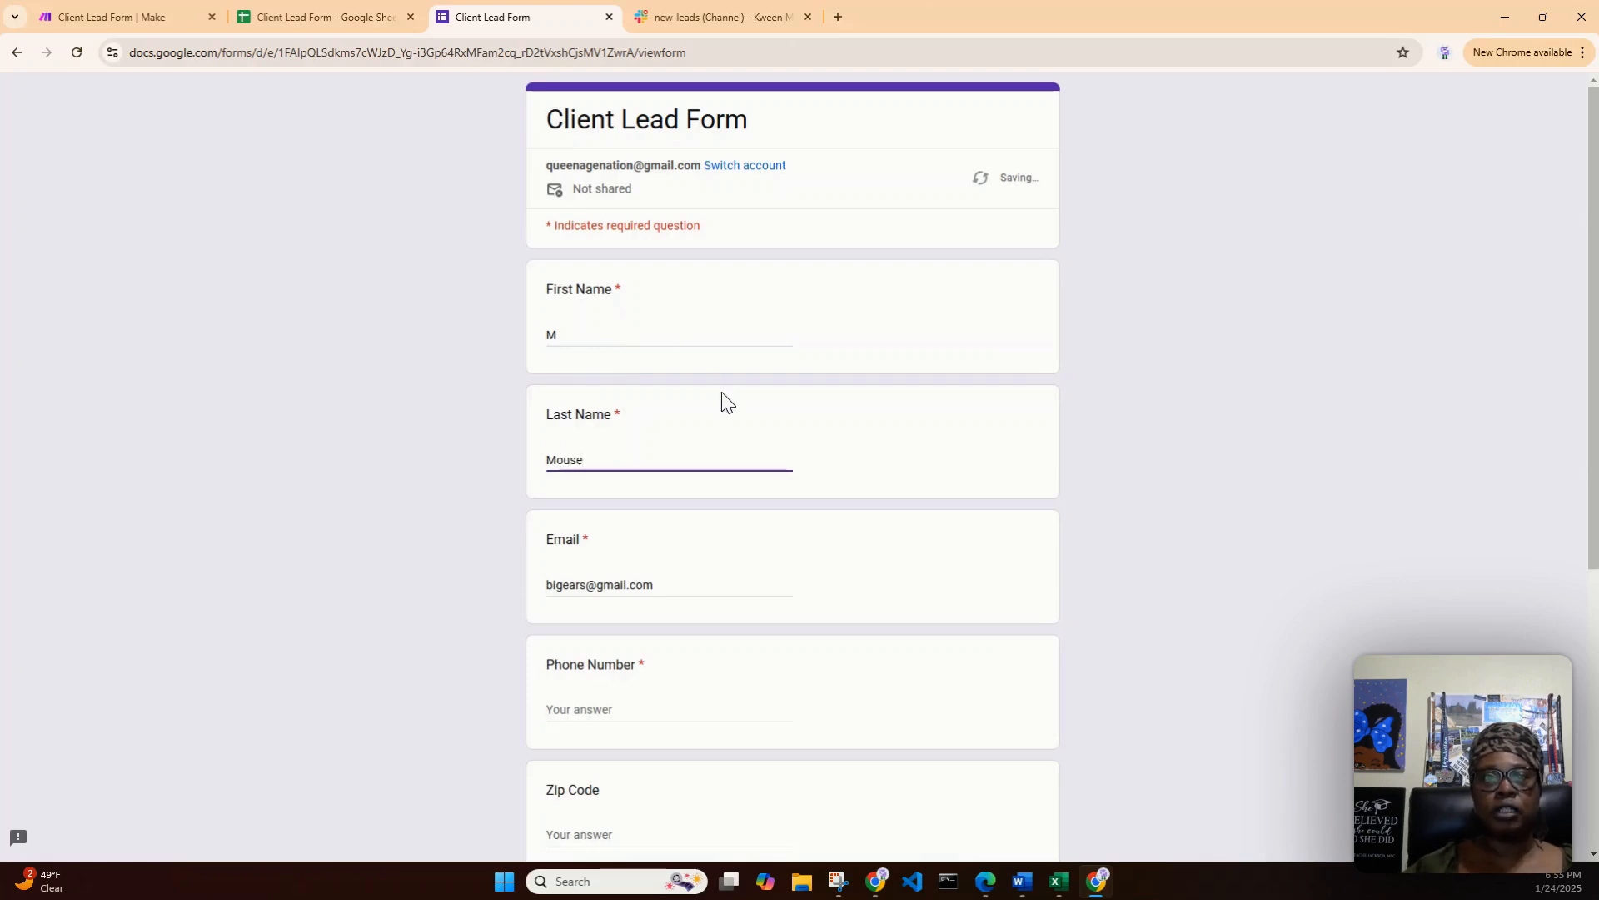
- Copy the phone number from row 3 of the lead spreadsheet into the form's Phone Number answer
scroll(760, 453, "down", 2)
left_click(393, 20)
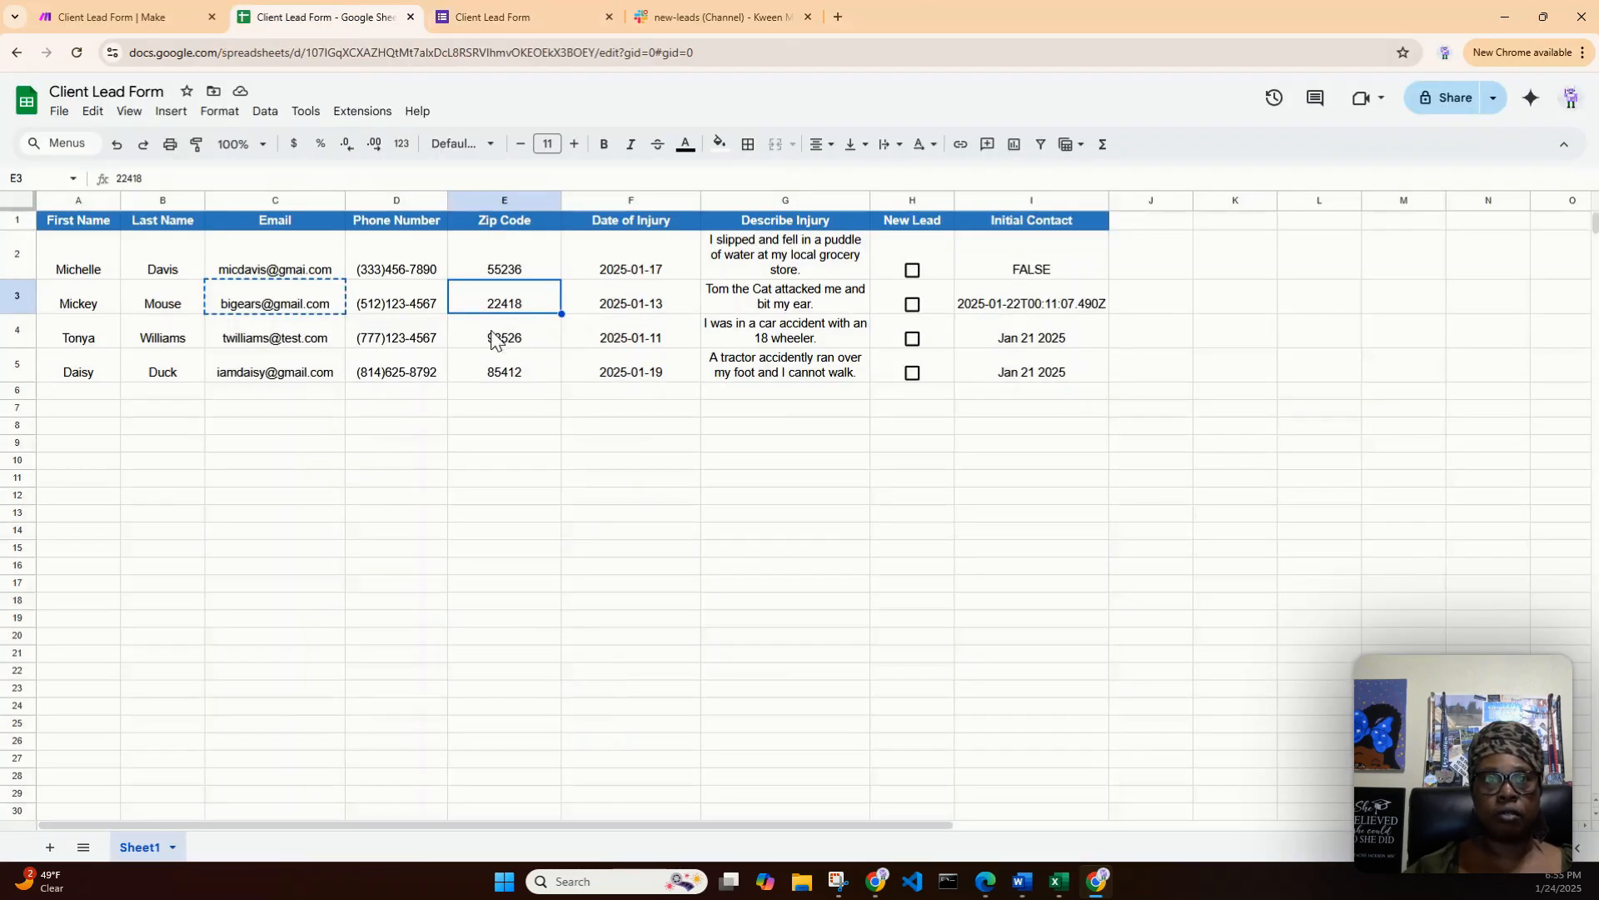
left_click(394, 308)
right_click(394, 308)
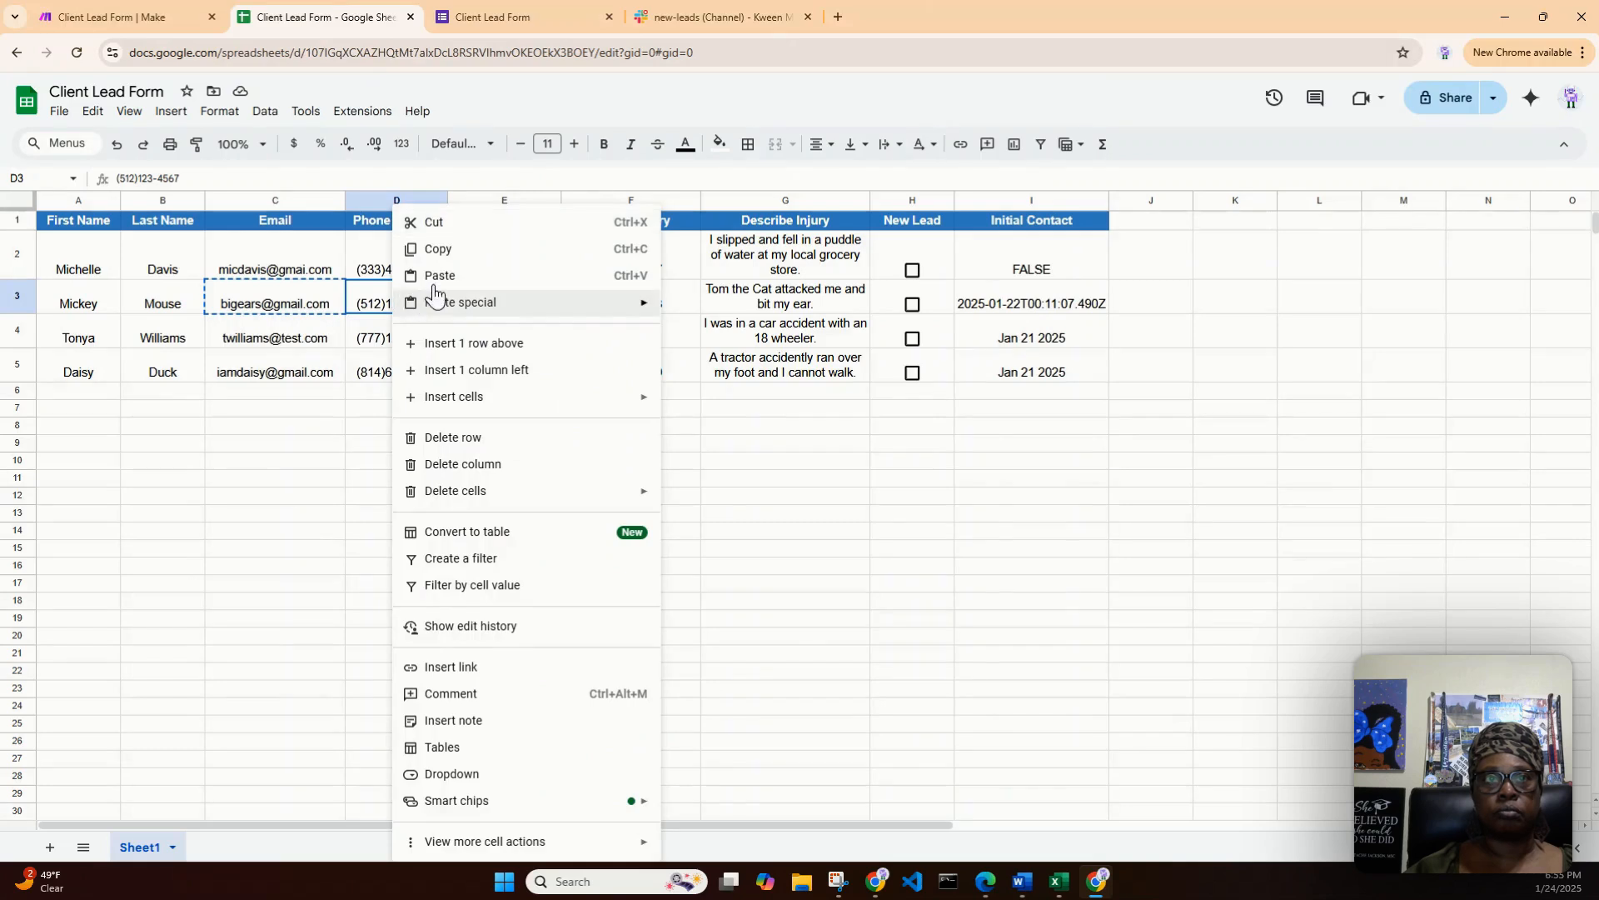
left_click(452, 254)
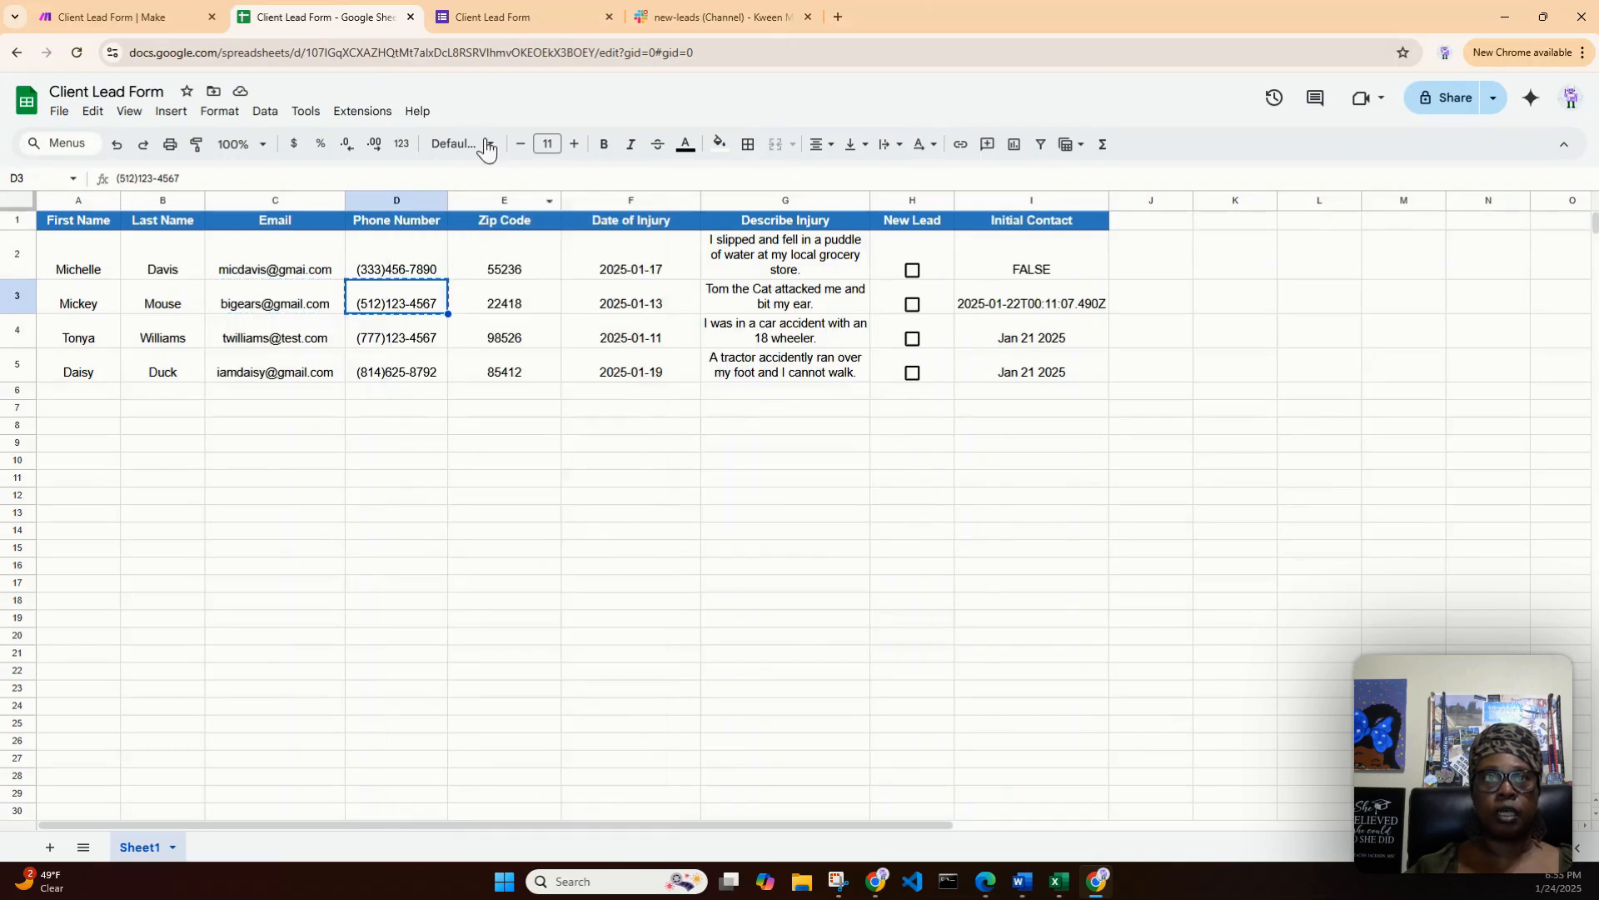
left_click(483, 10)
left_click(615, 537)
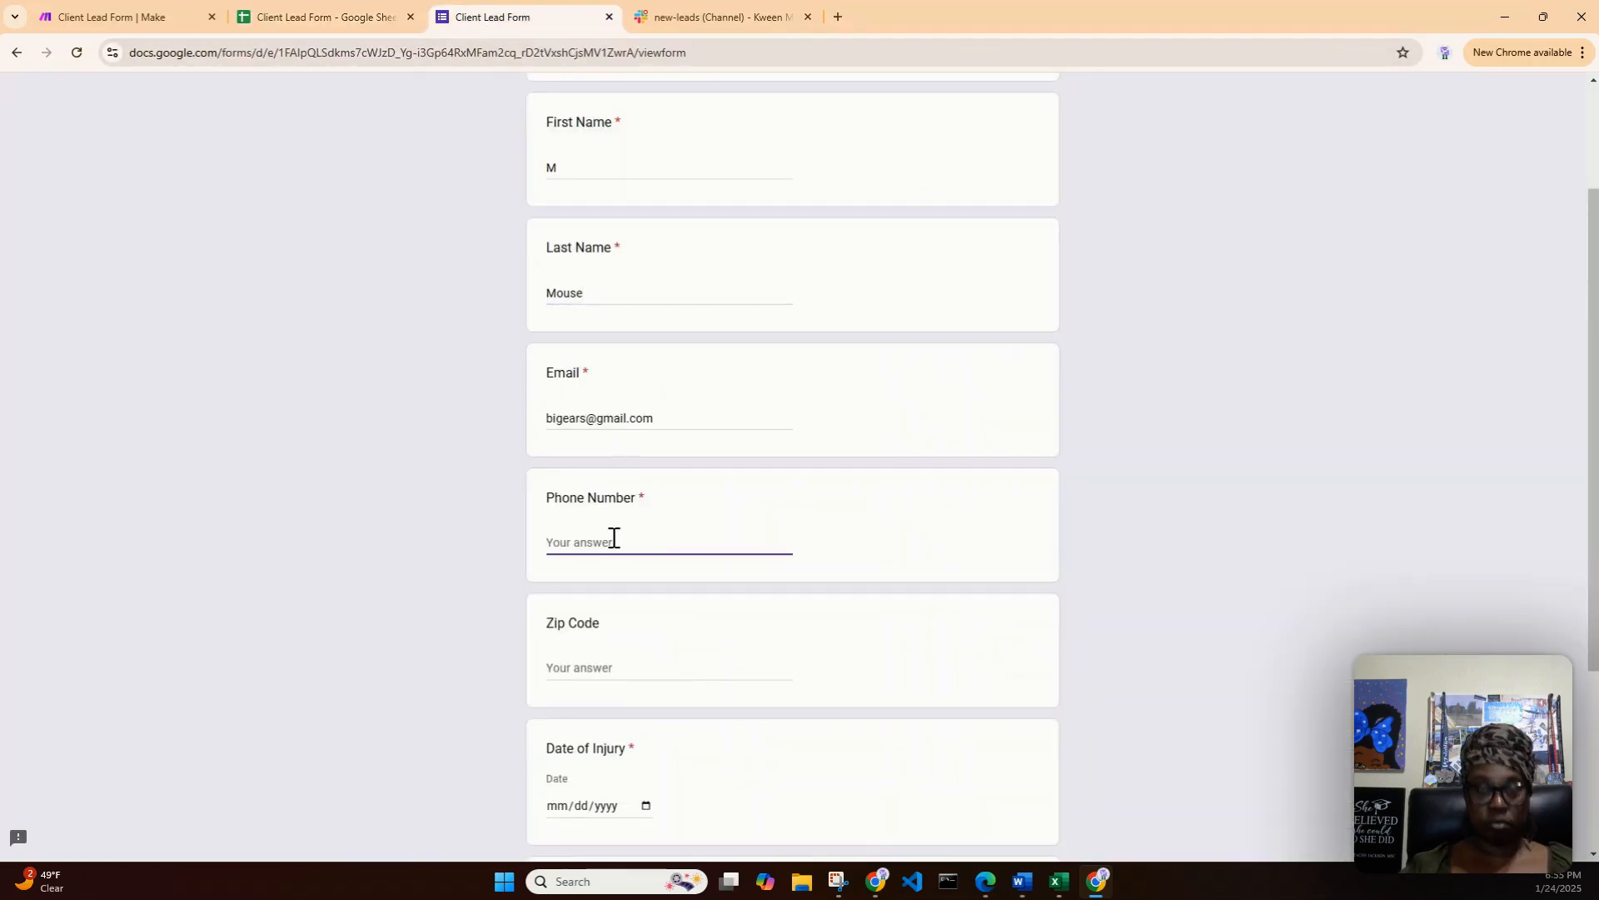
key("ctrl+v")
- Set the form's Zip Code answer to 58971
scroll(675, 616, "down", 1)
left_click(642, 583)
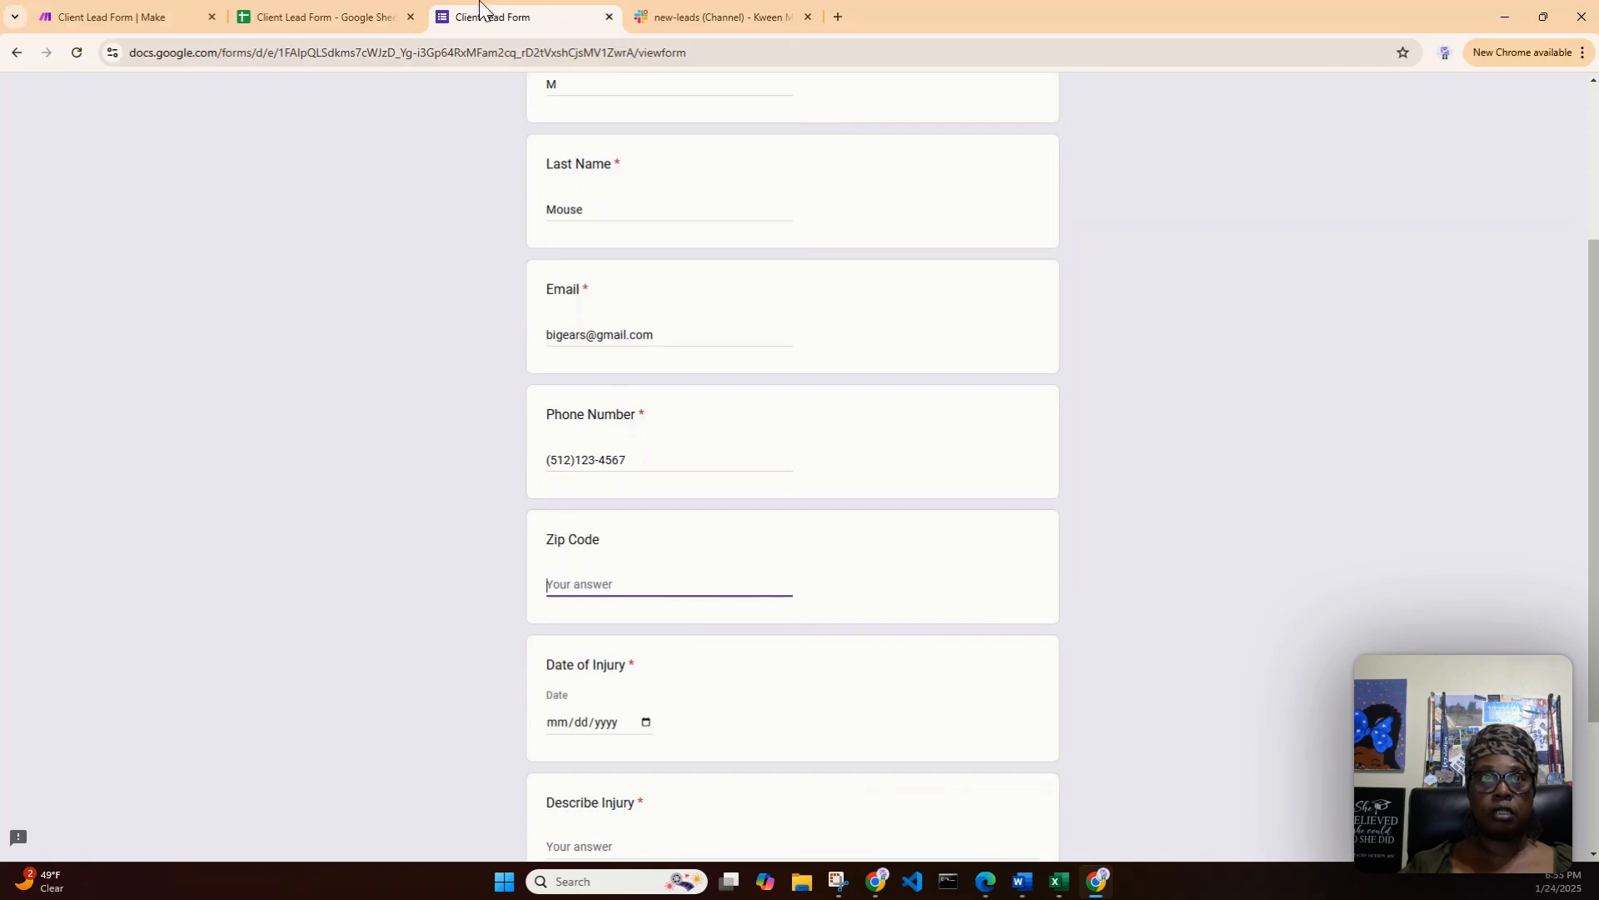
left_click(305, 18)
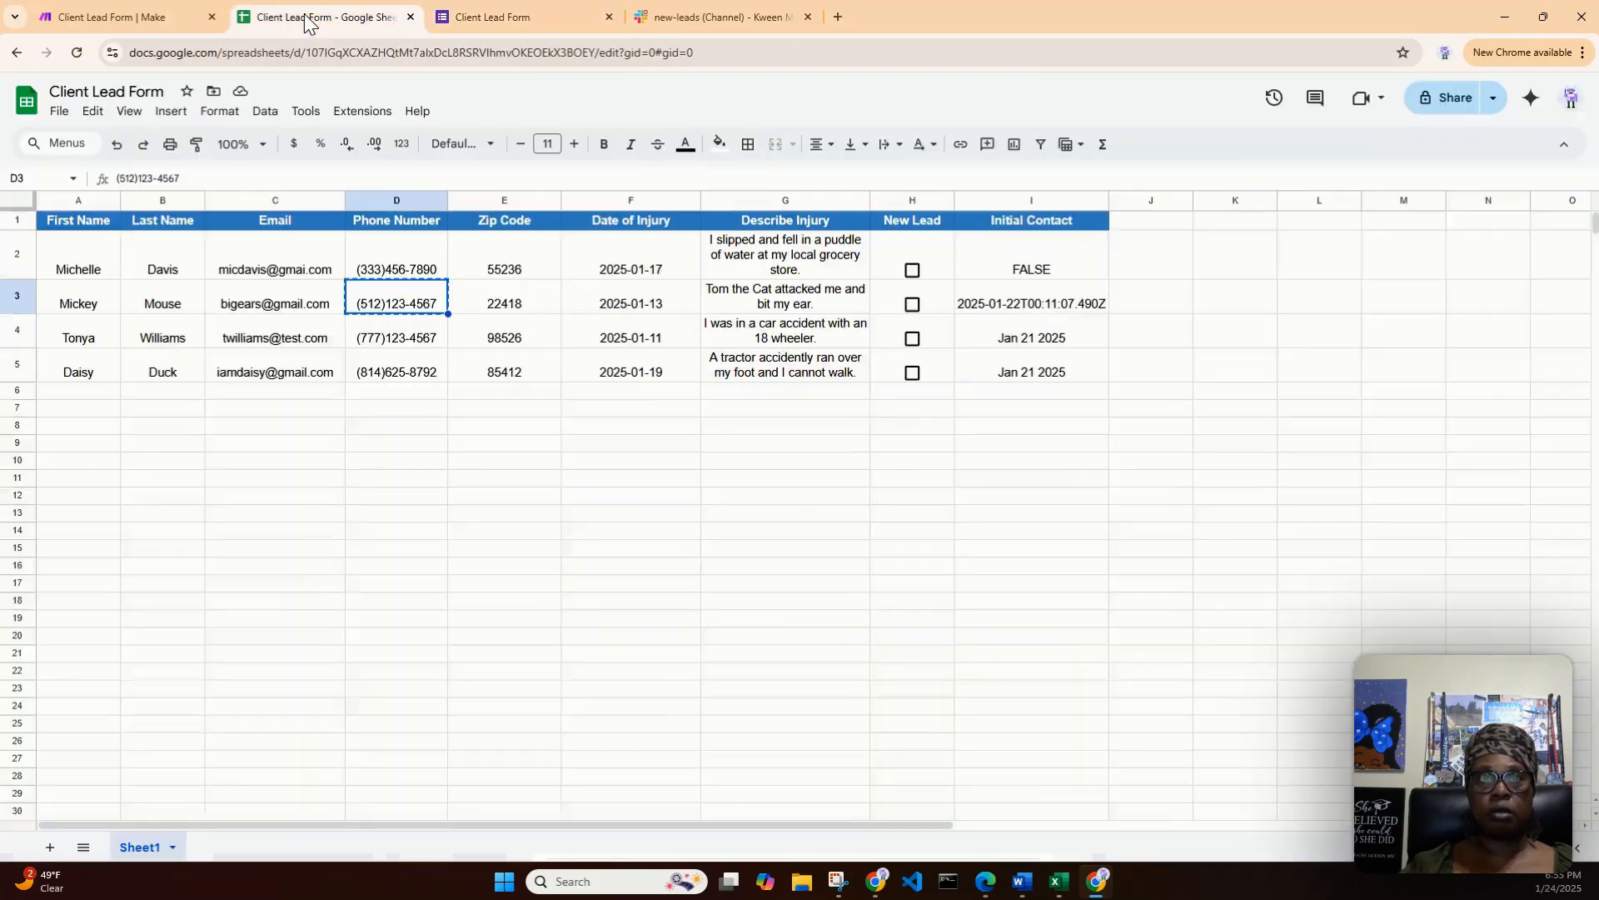
left_click(488, 18)
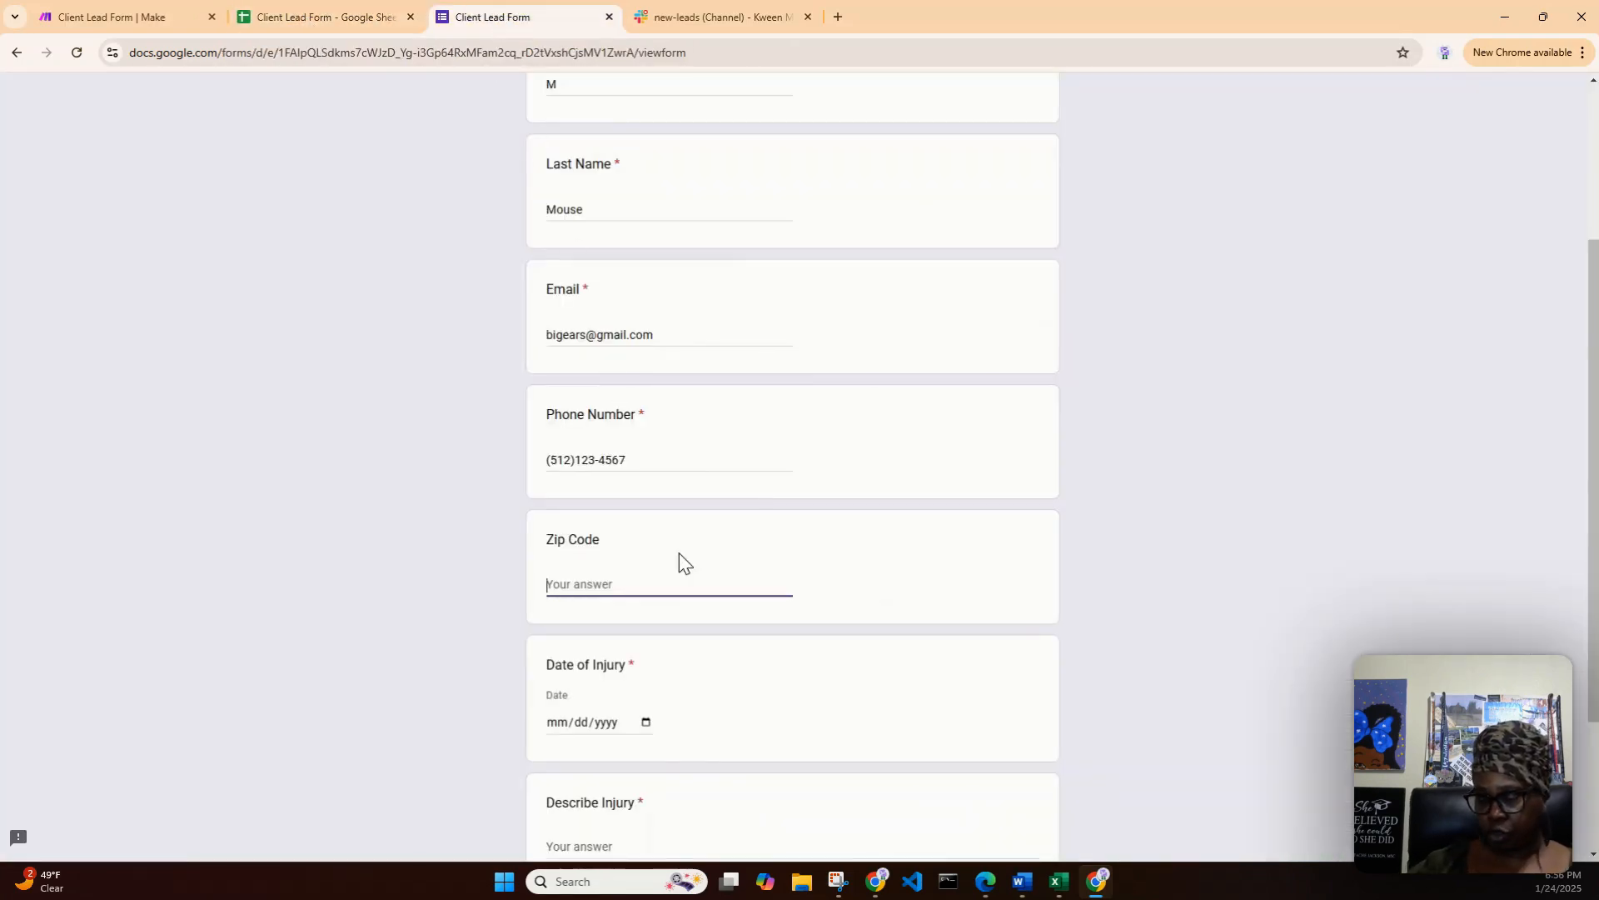
type("58971")
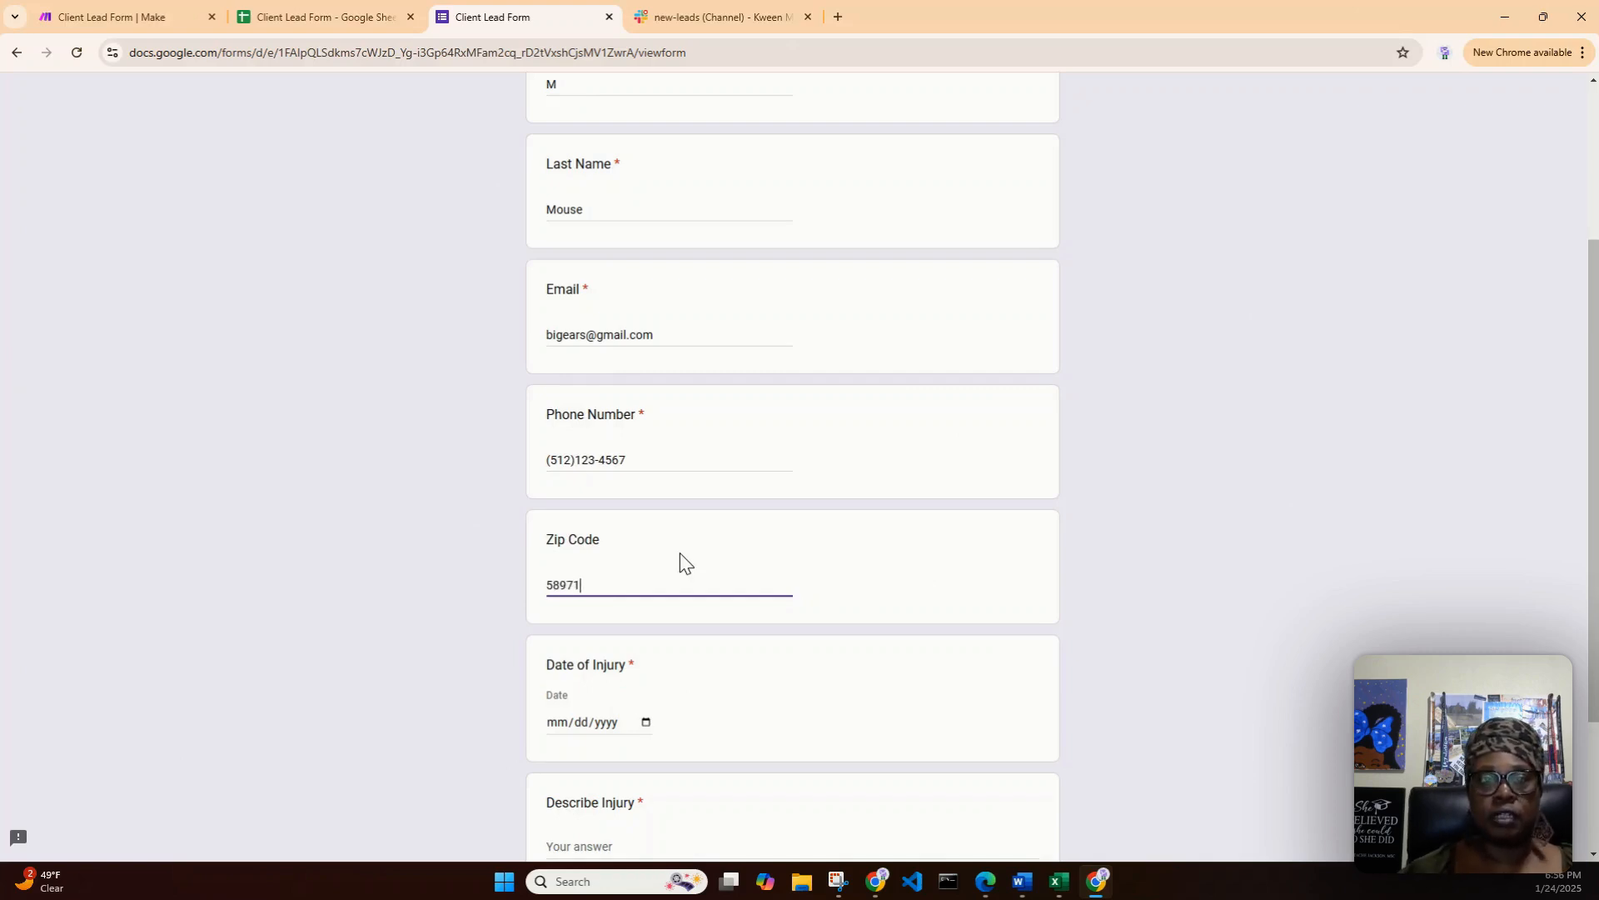
- Copy the injury description text from row 3 of the lead spreadsheet and check that row's date of injury
scroll(680, 563, "down", 2)
left_click(331, 17)
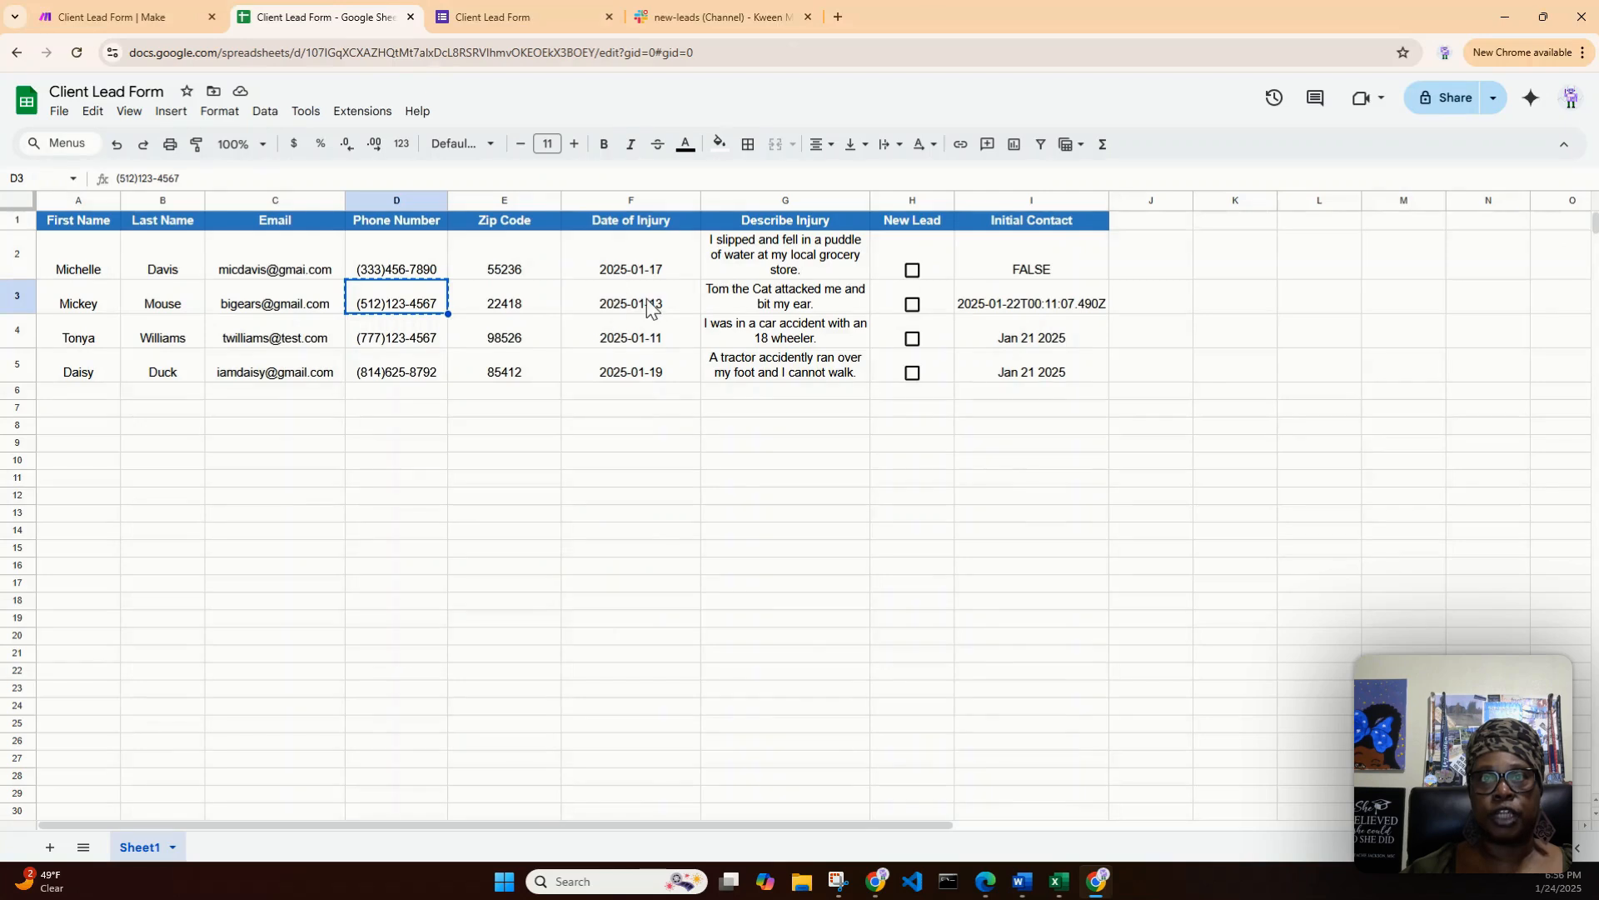
double_click(765, 297)
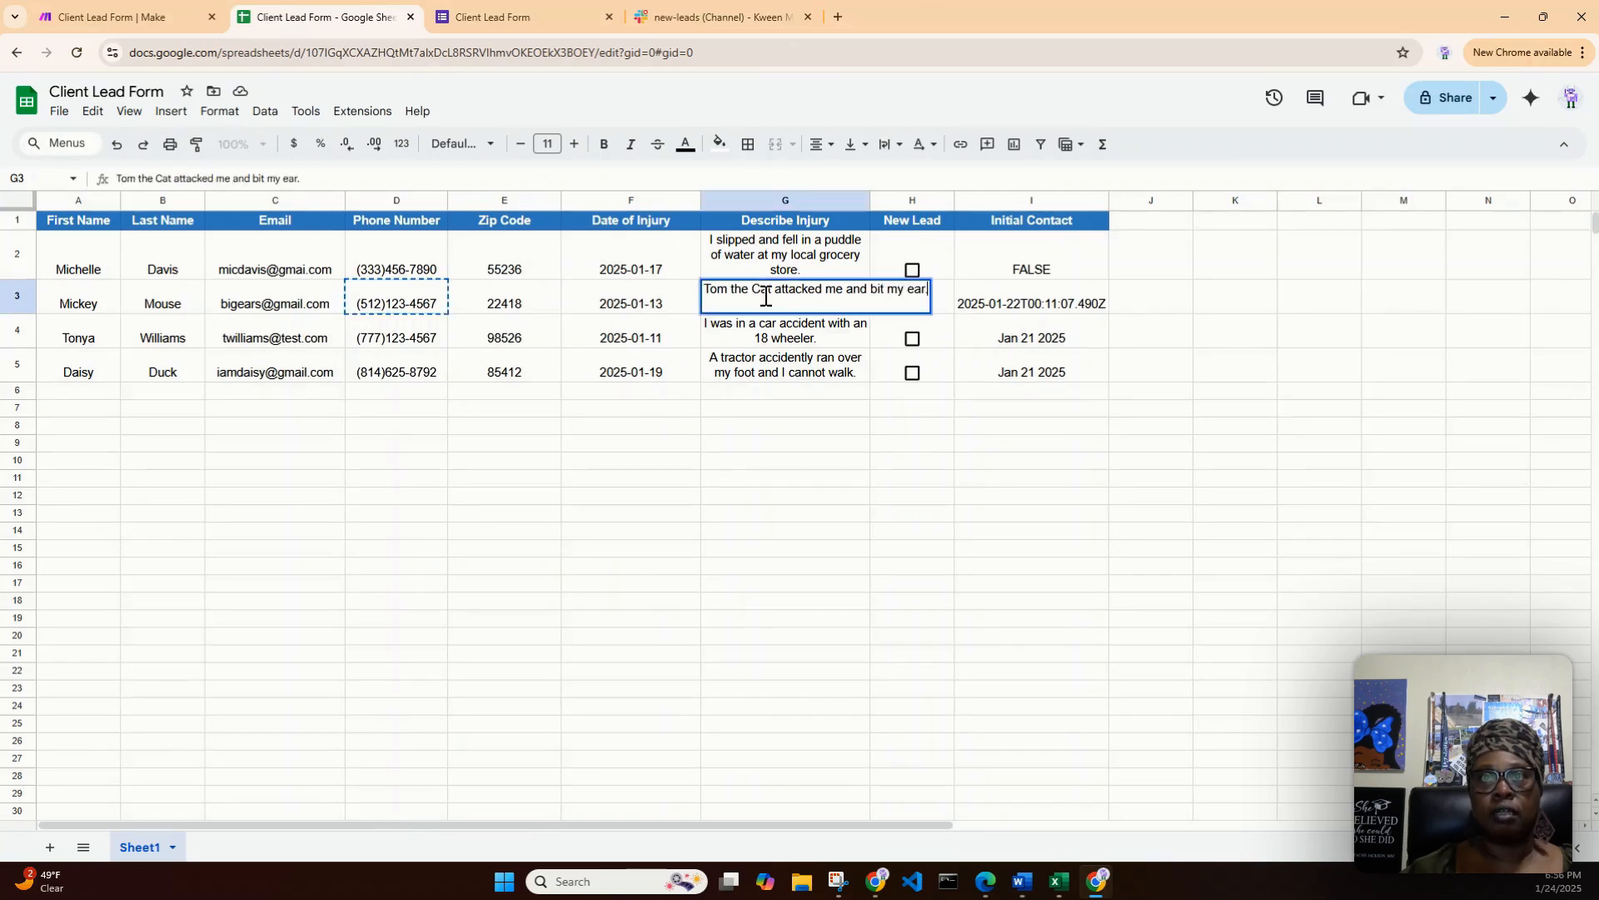
left_click_drag(928, 290, 664, 268)
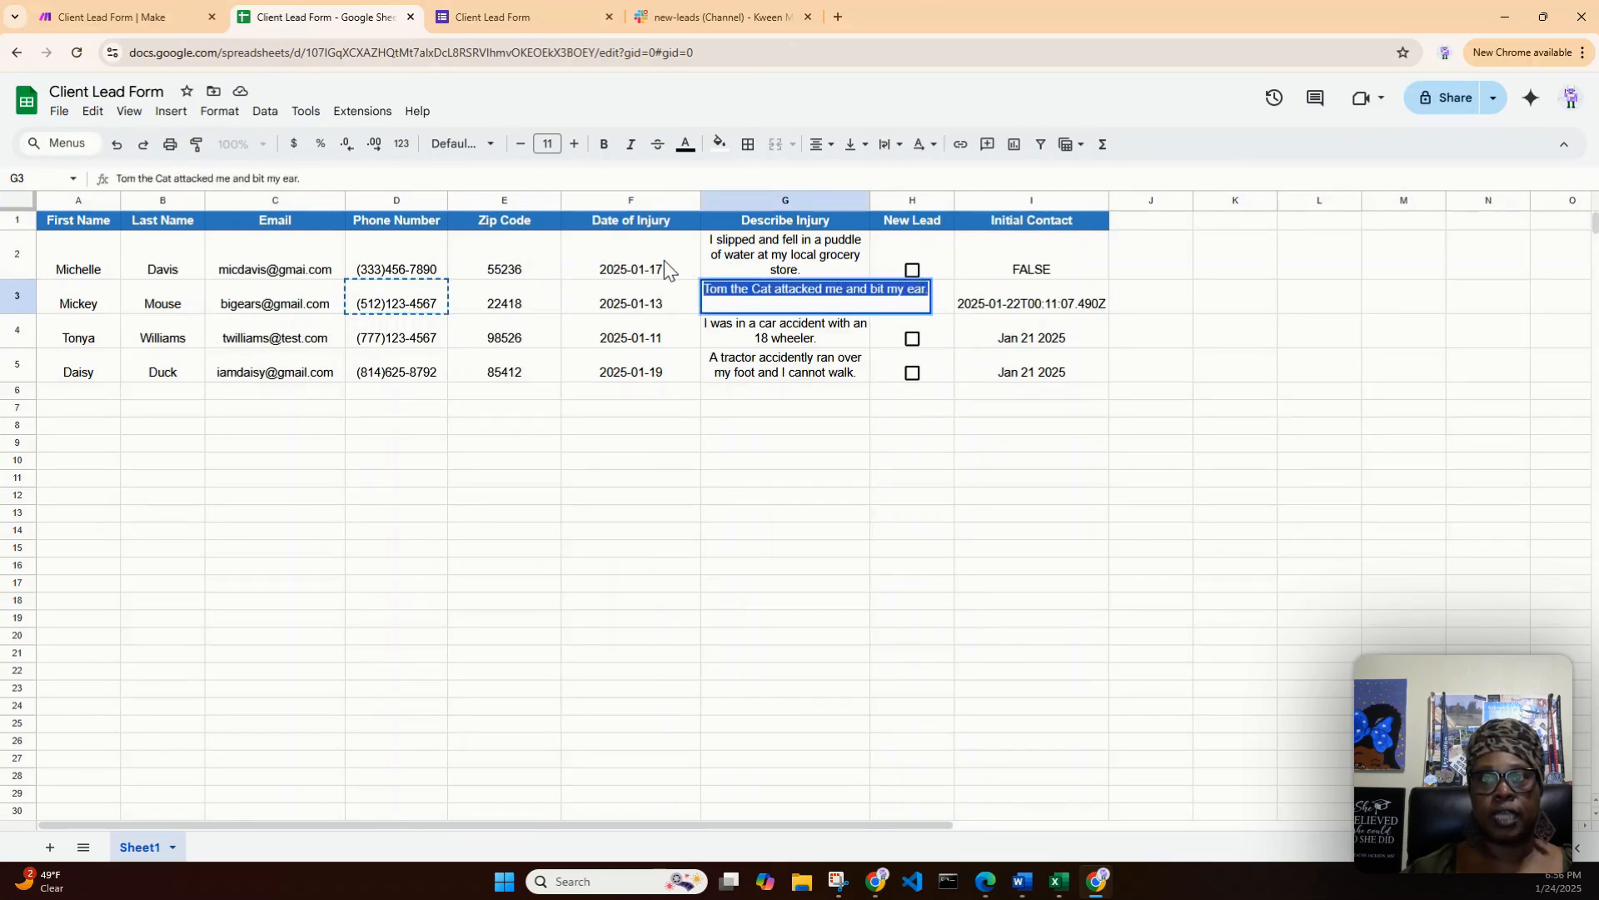
right_click(721, 293)
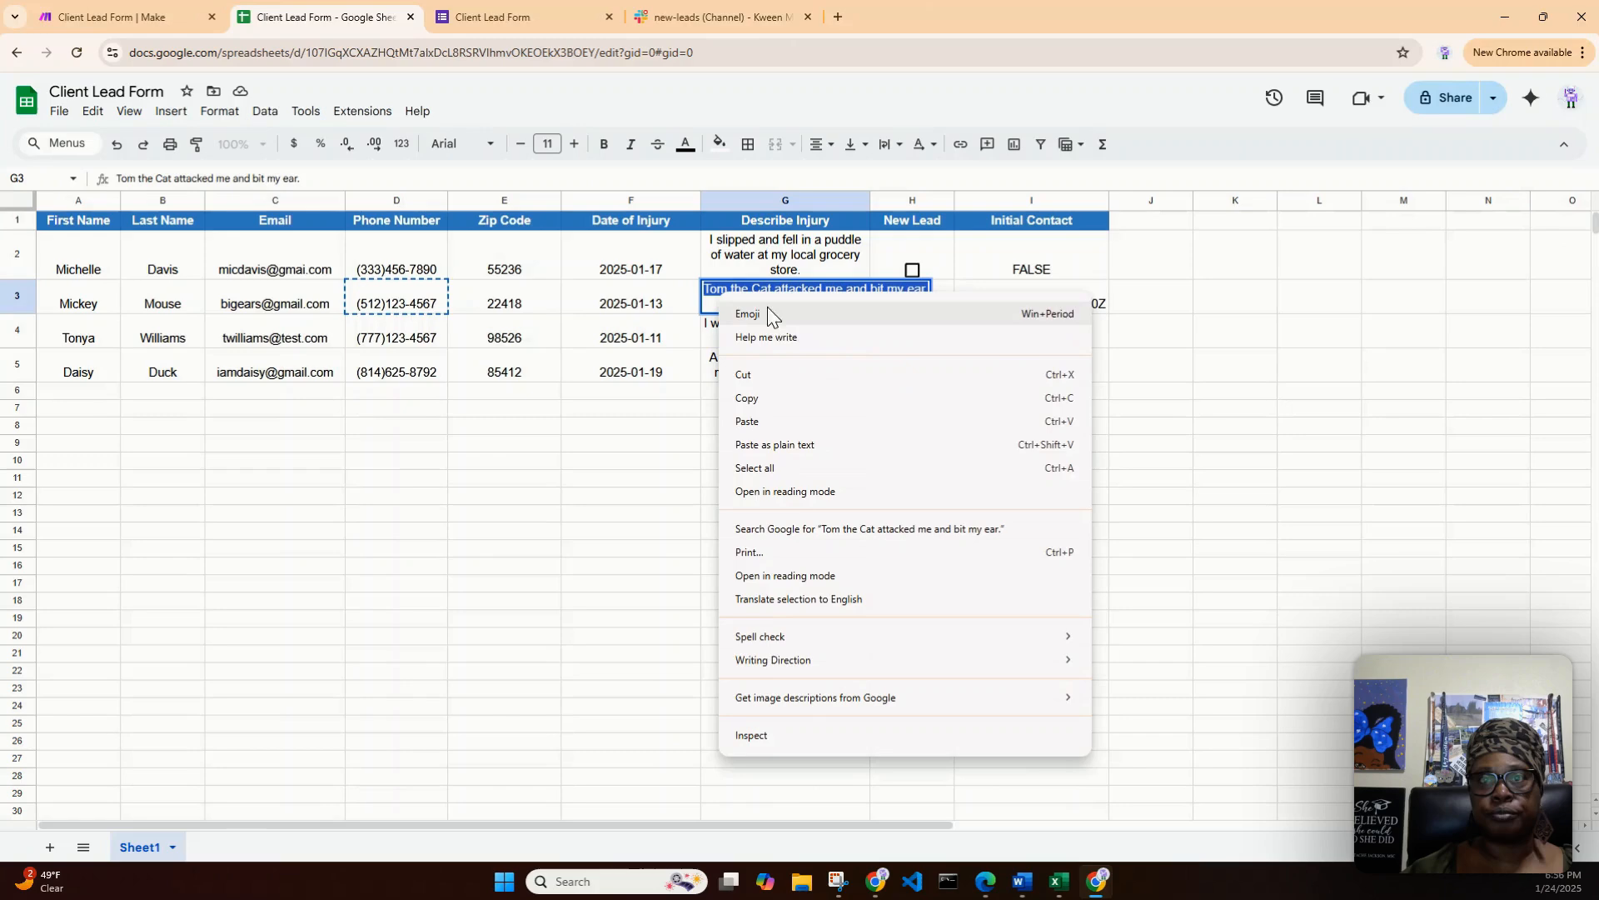
left_click(768, 398)
left_click(652, 295)
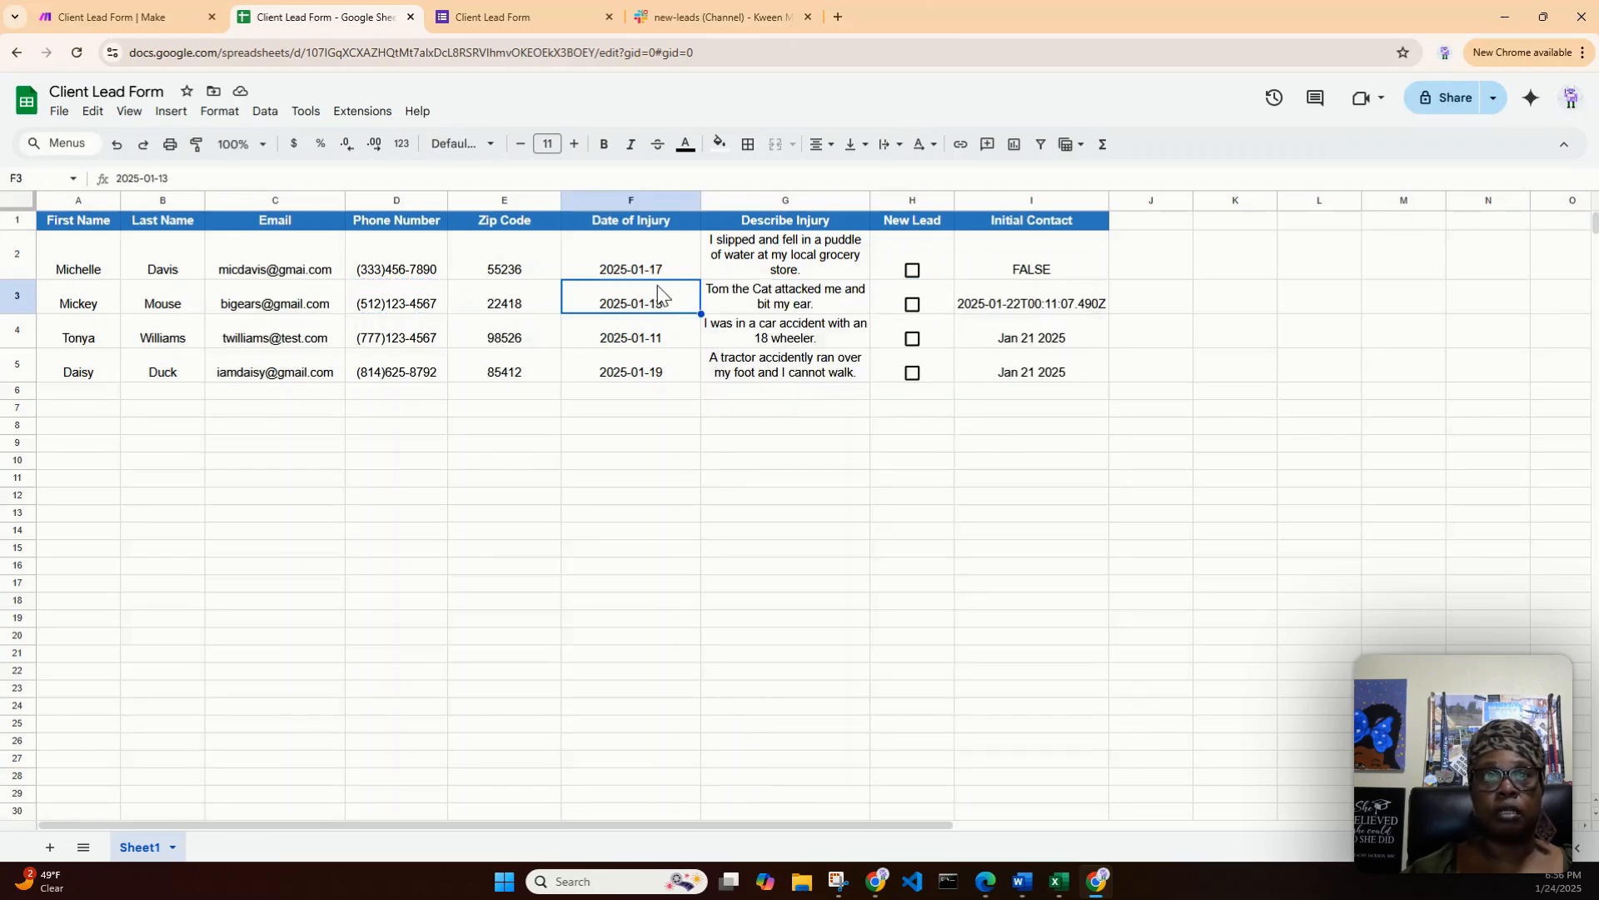
- Set Date of Injury to 01/13/2025, paste the copied text "Tom the Cat attacked me and bit my ear." as Describe Injury, and submit the form
left_click(496, 22)
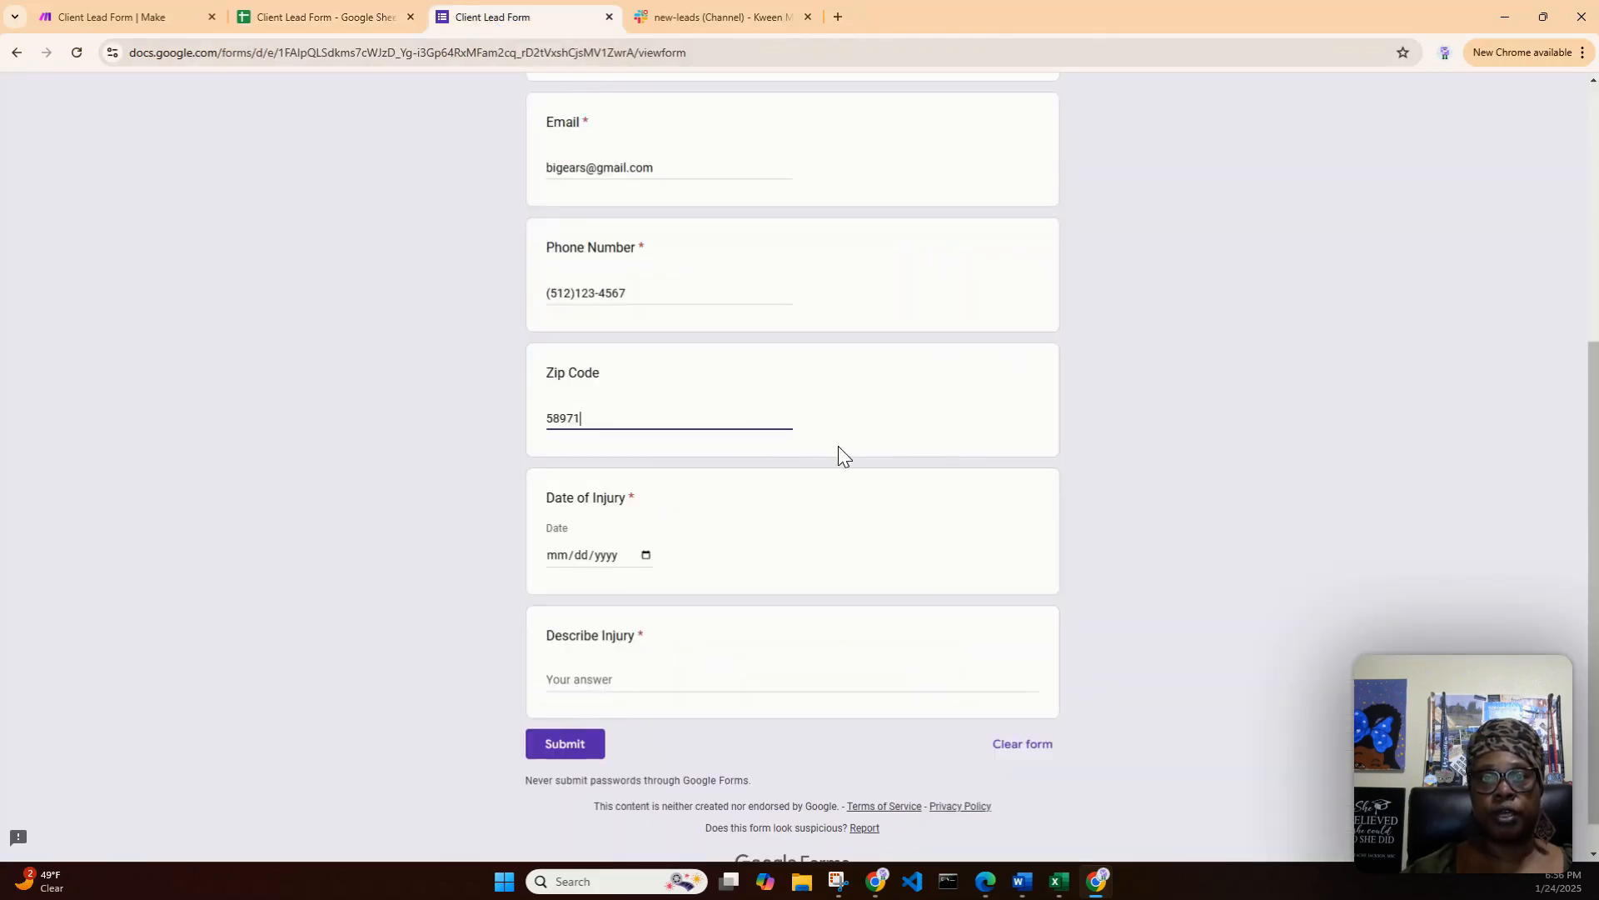
left_click(646, 556)
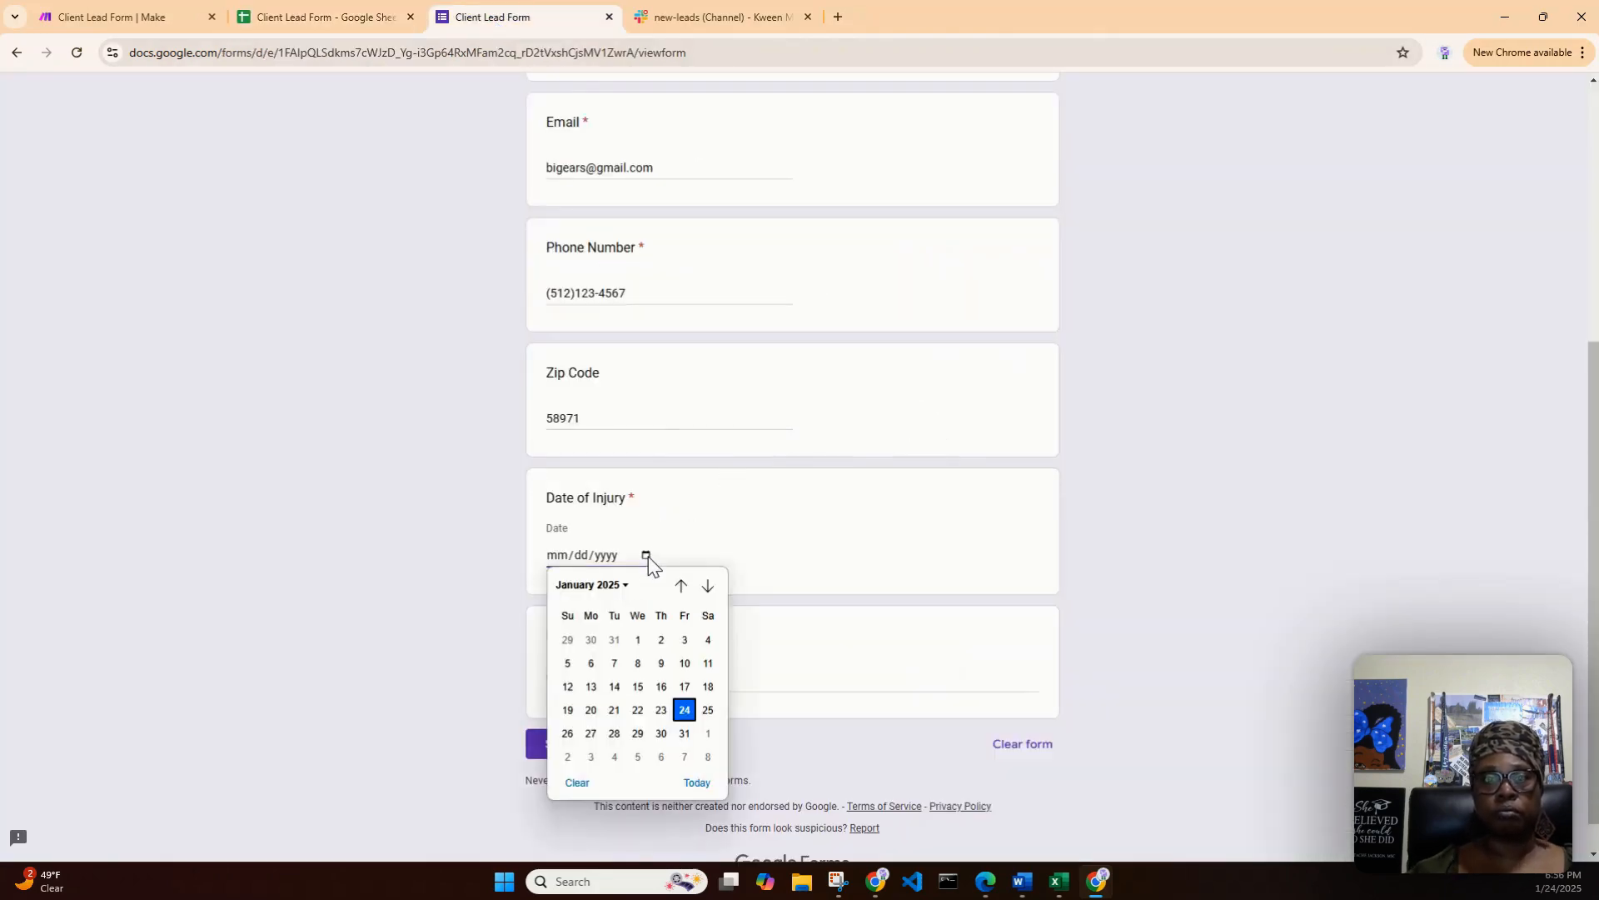
left_click(591, 686)
left_click(614, 674)
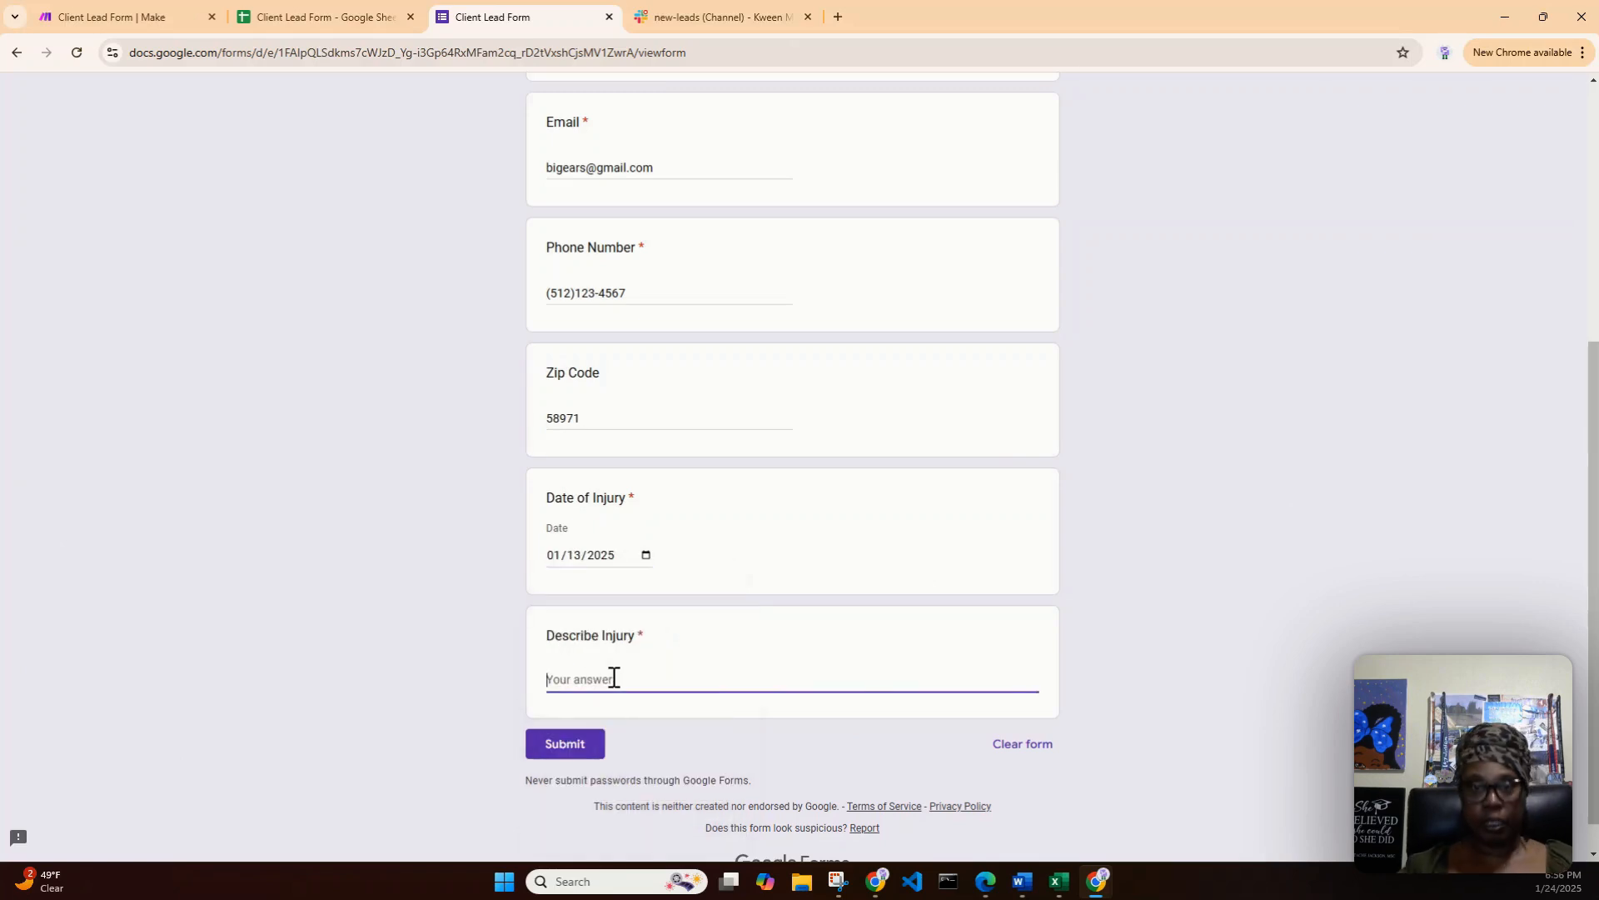
key("ctrl+v")
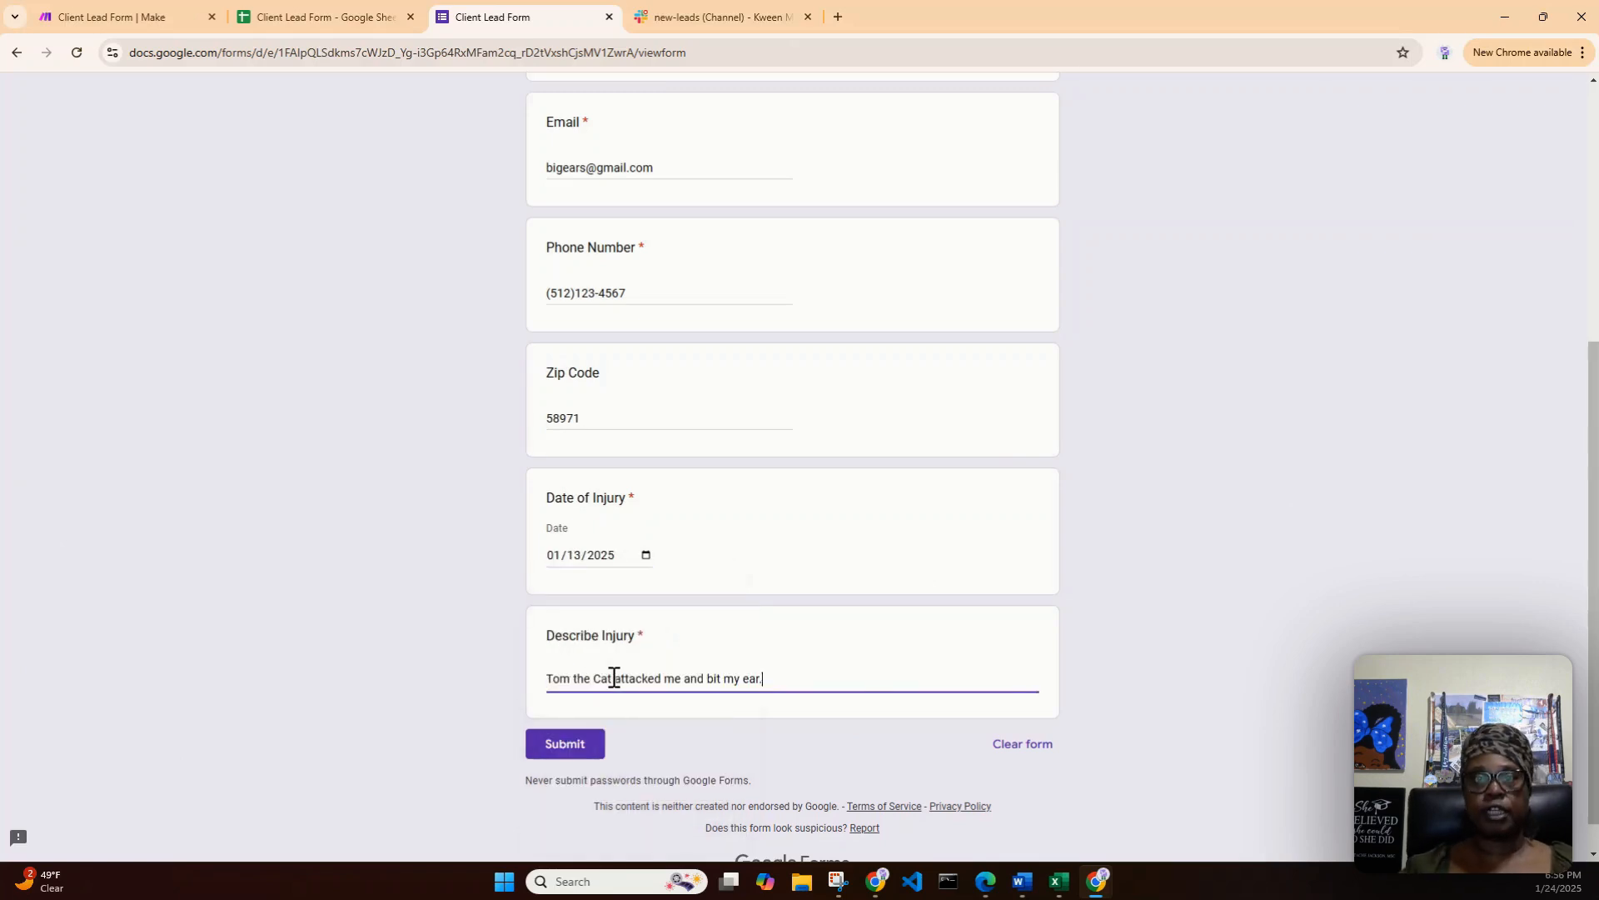
left_click(583, 749)
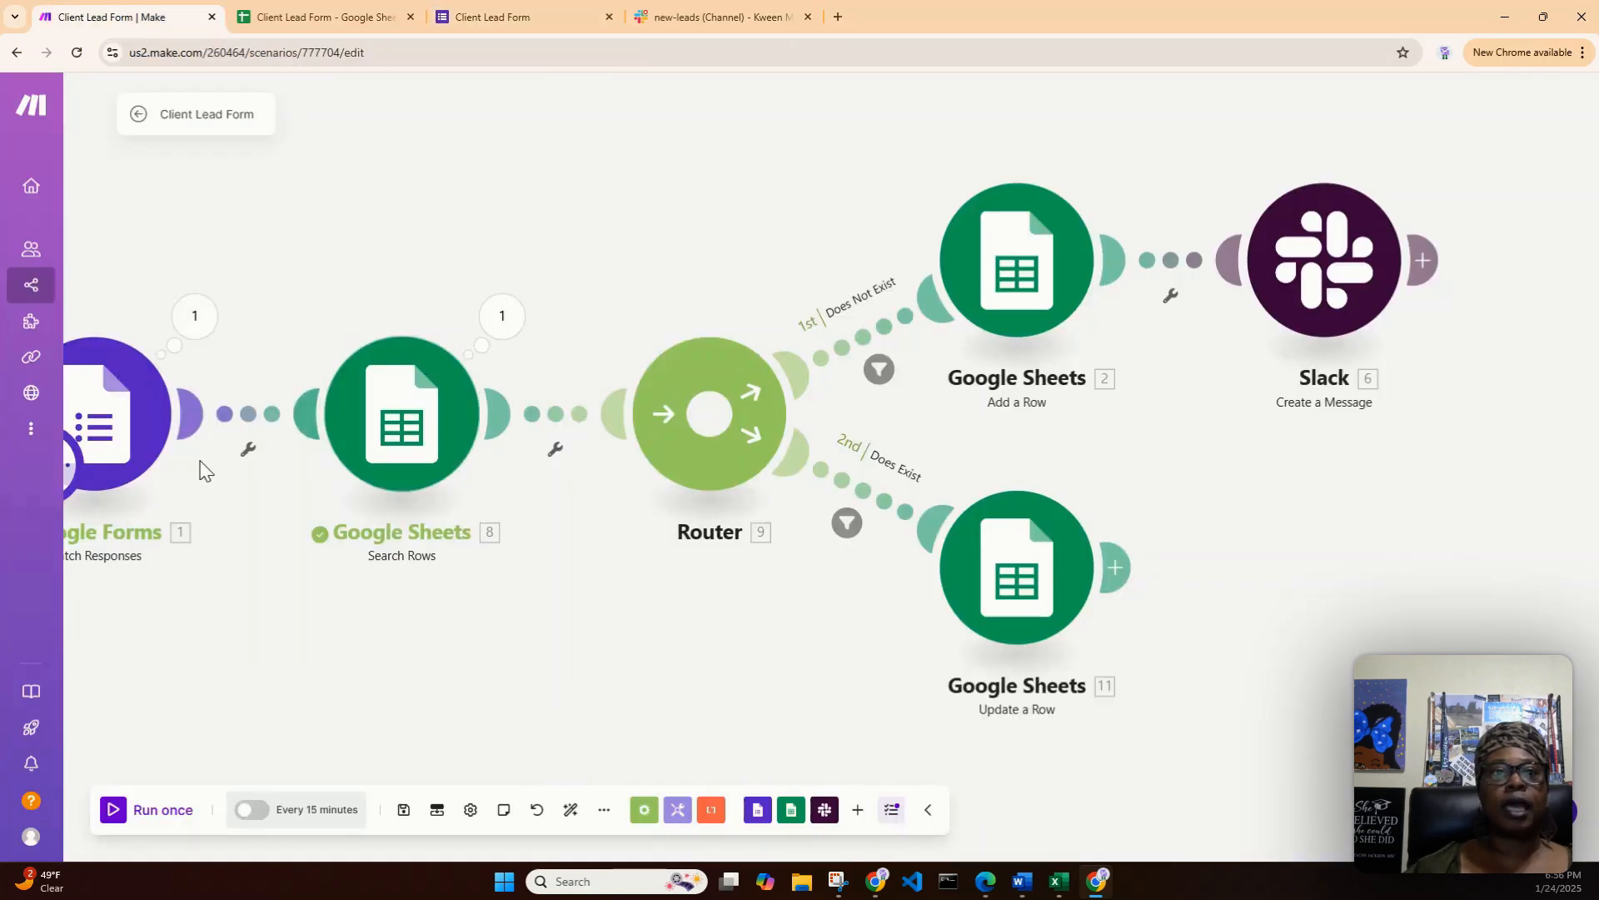
- Auto-align the modules of the Client Lead Form scenario in Make and run the scenario once
left_click(569, 810)
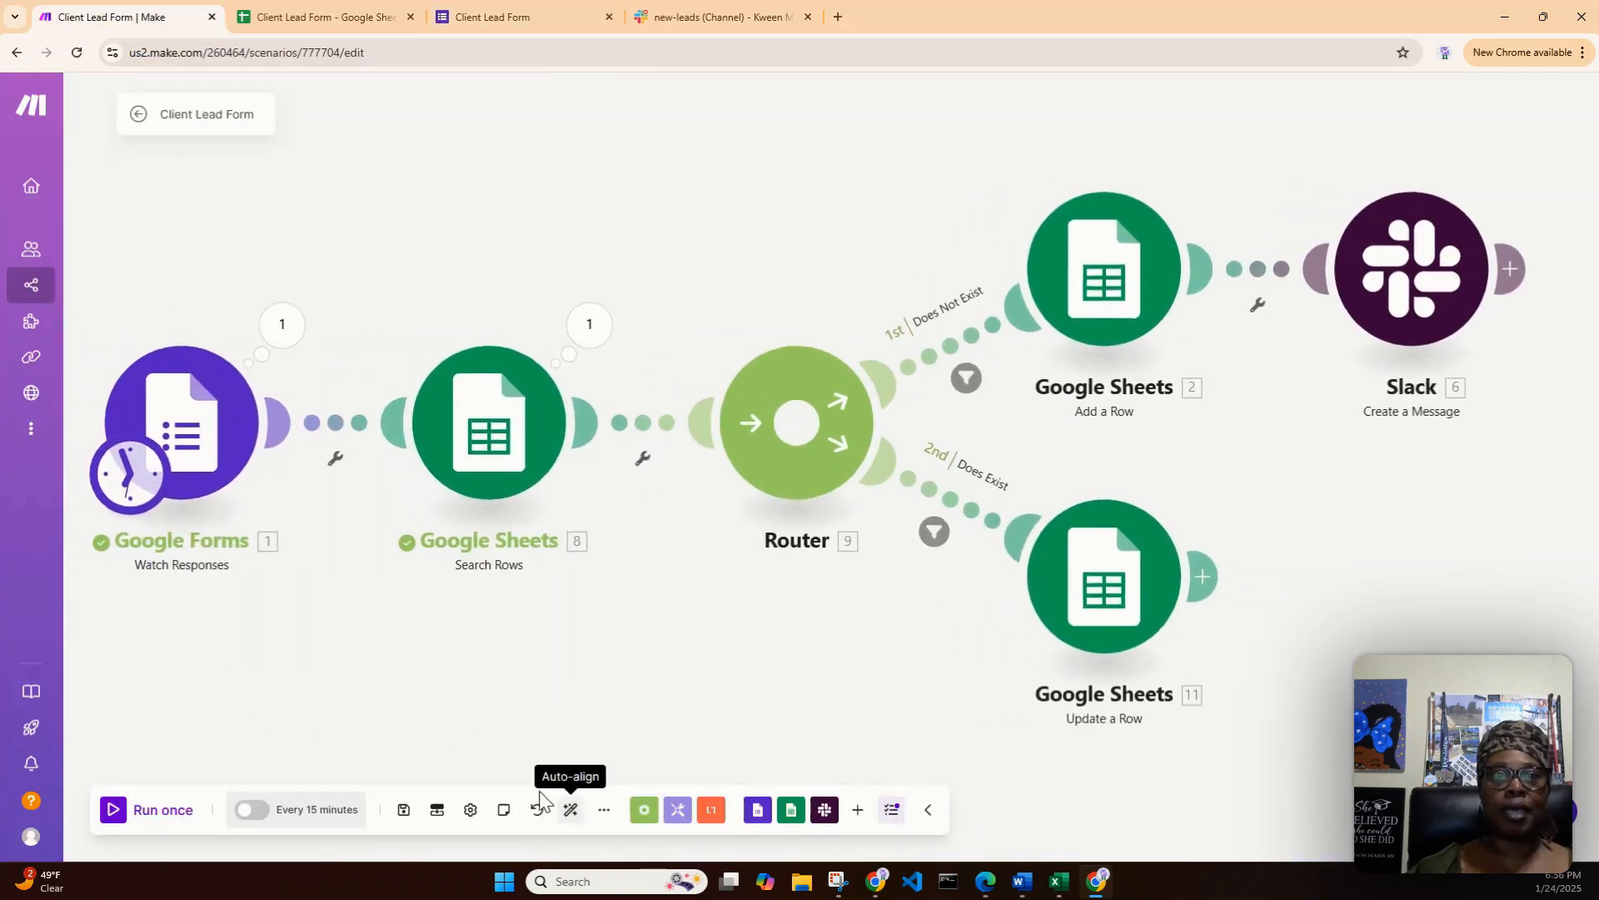
left_click(115, 810)
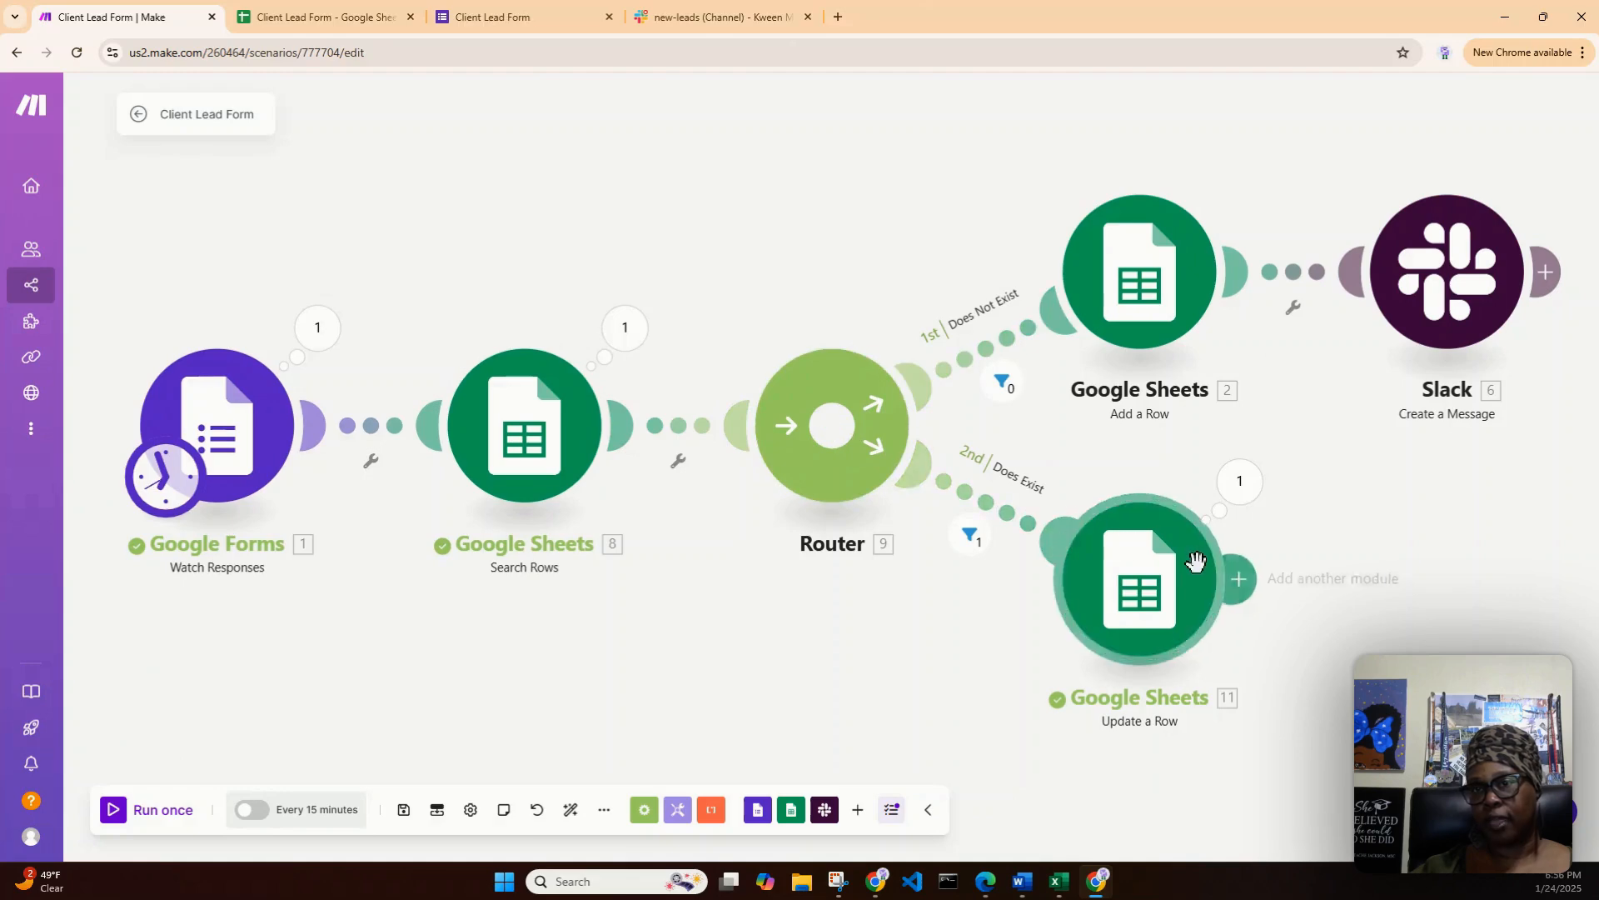
- Check the zip code and first name in row 3 of the lead spreadsheet against the submitted form response
left_click(288, 15)
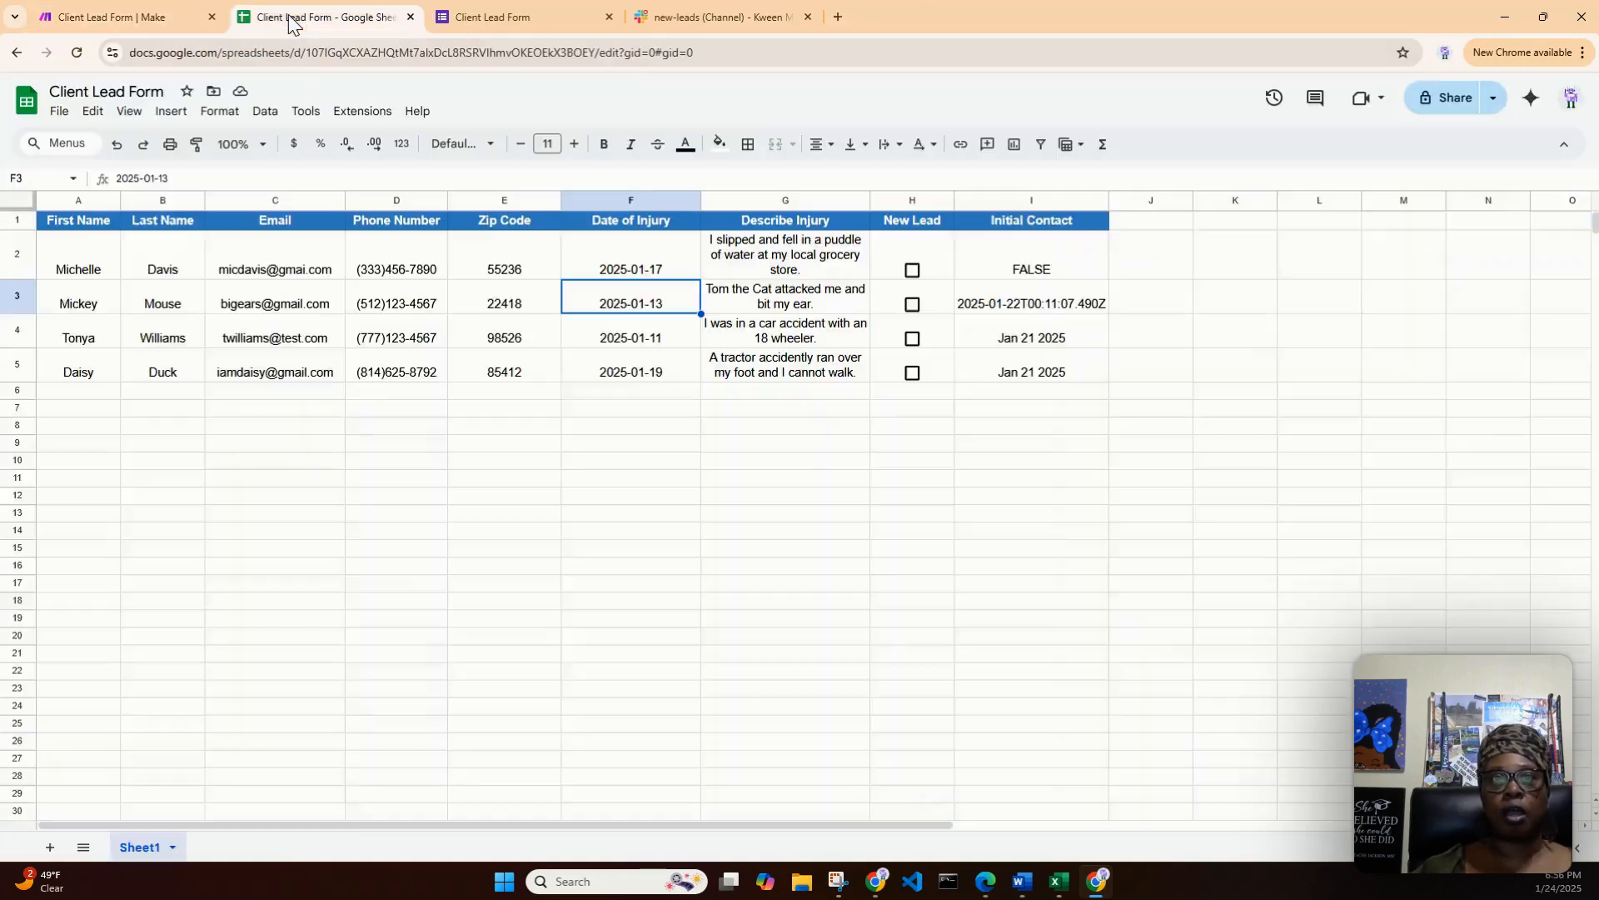
left_click(519, 305)
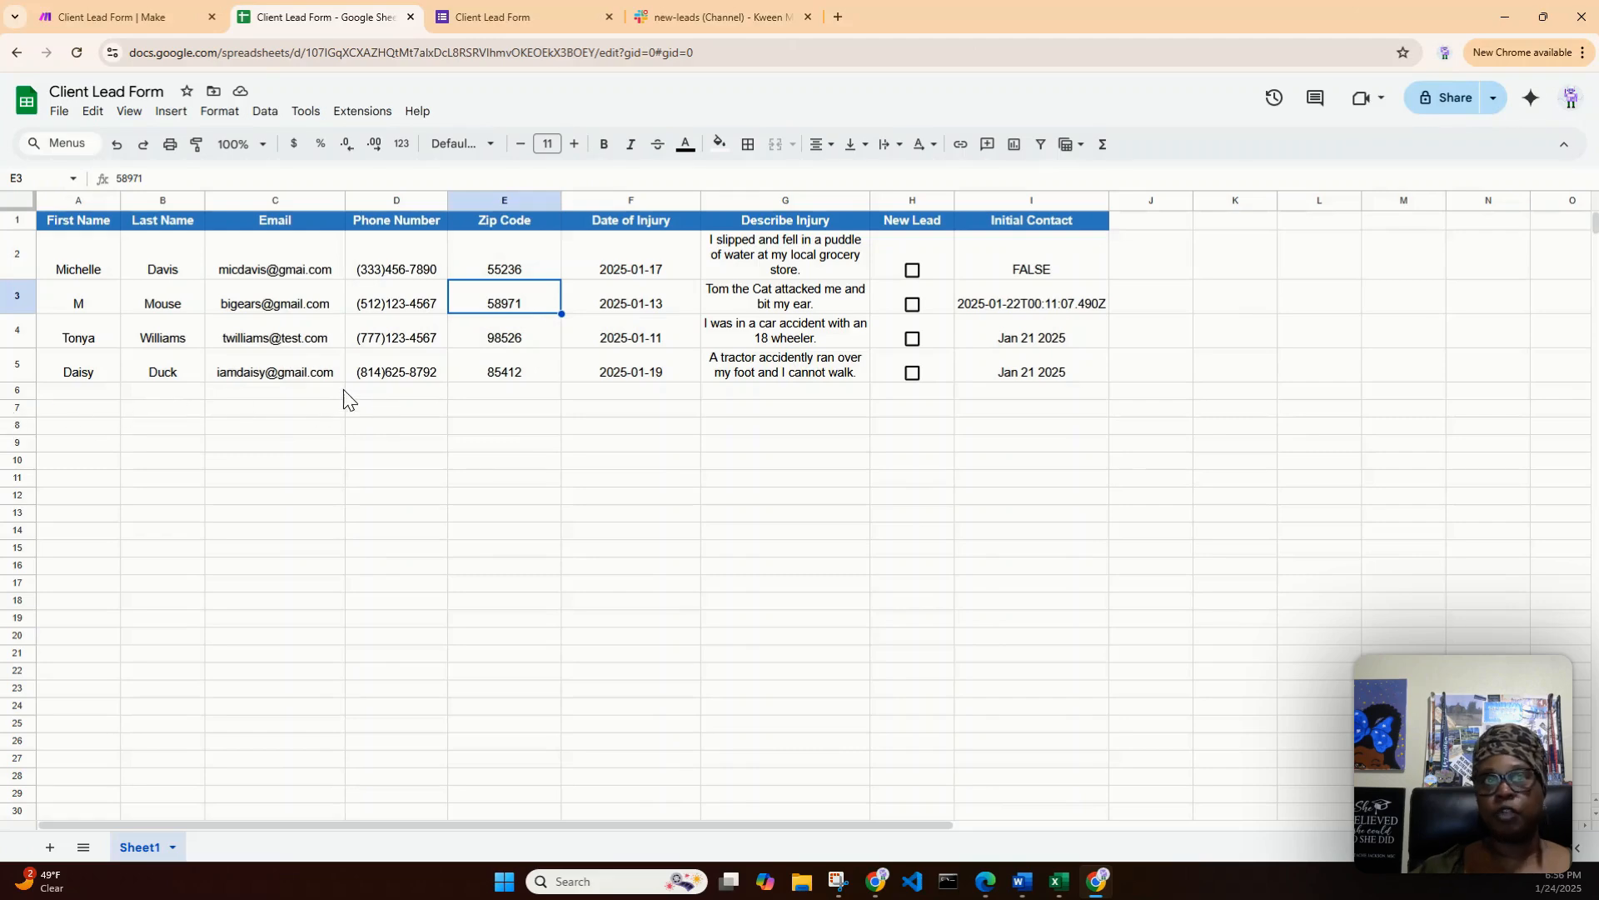
left_click(81, 313)
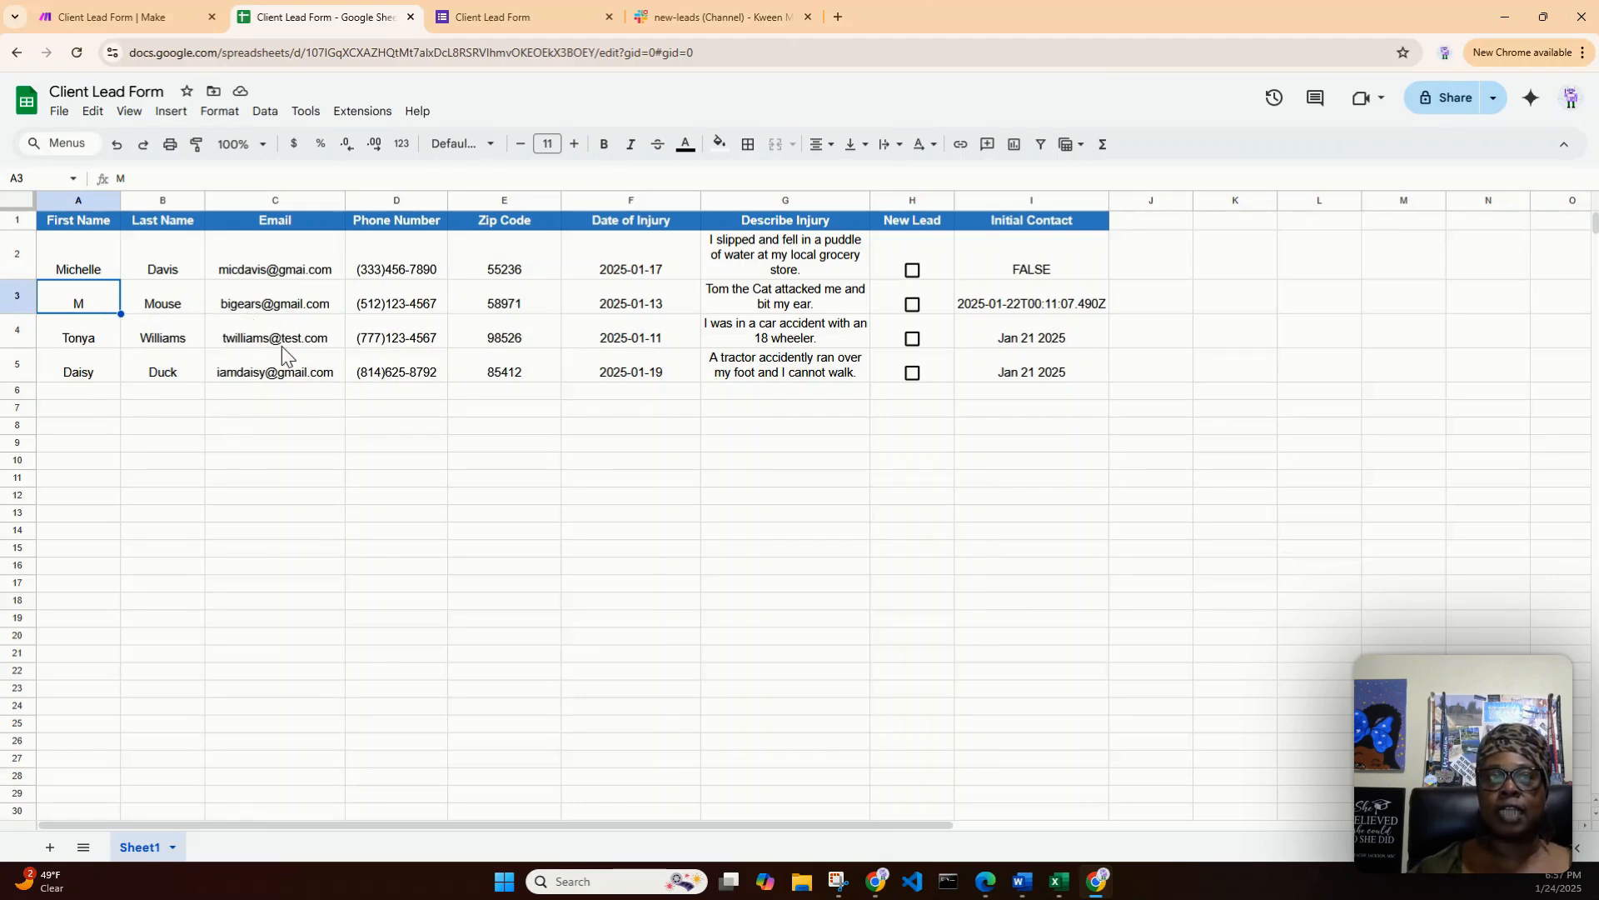
- Return to the Client Lead Form and open a blank form for another response
left_click(118, 24)
left_click(553, 17)
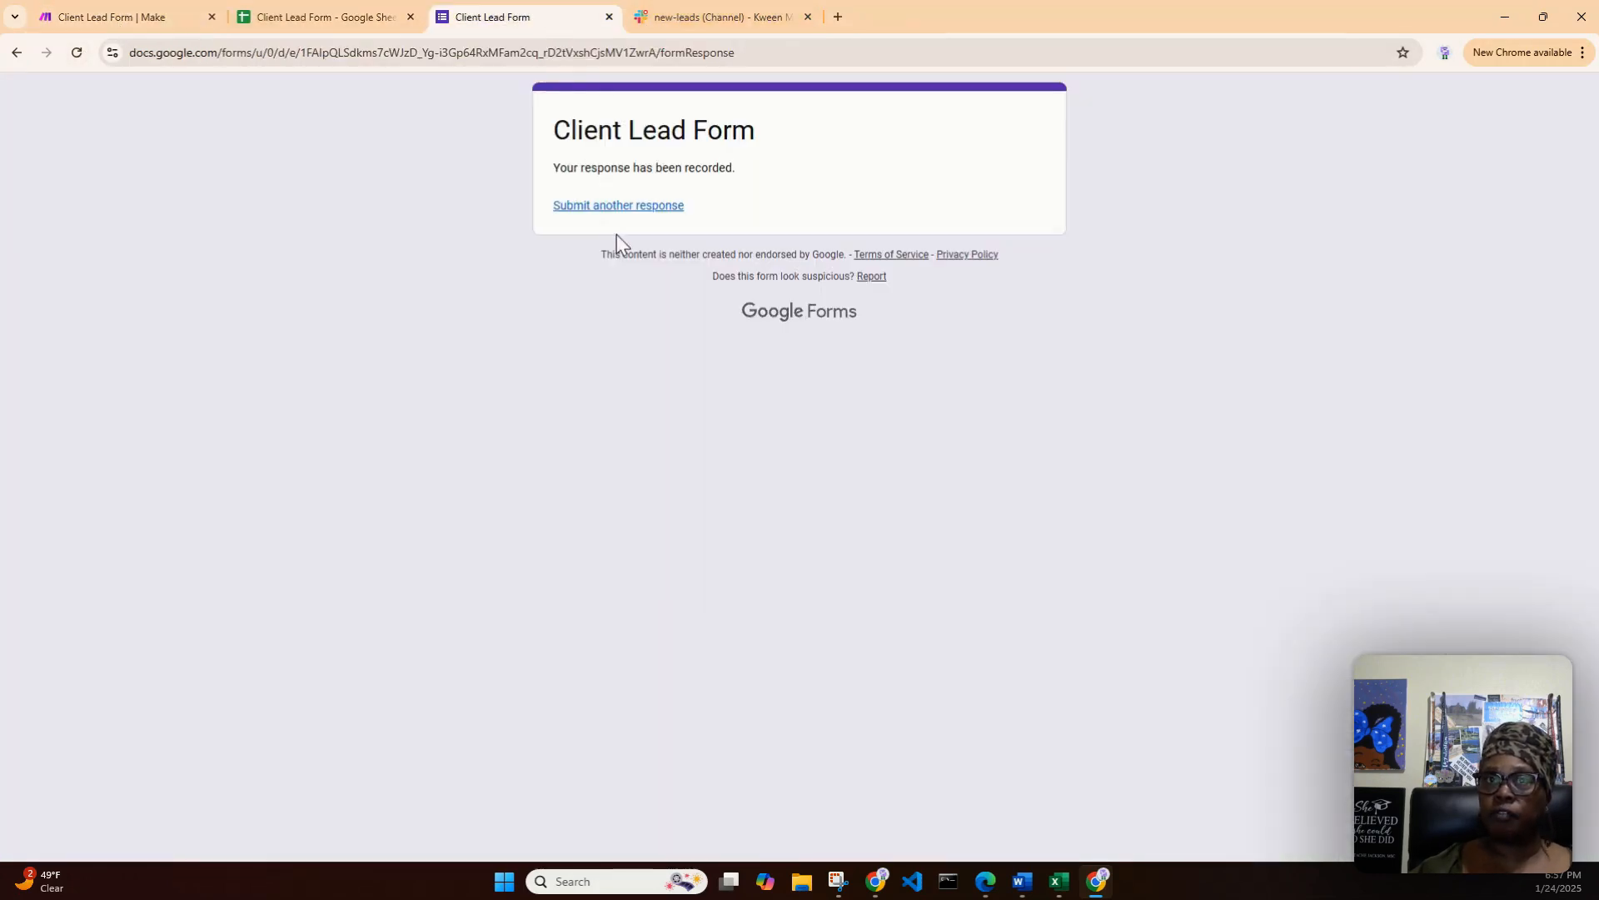
left_click(617, 207)
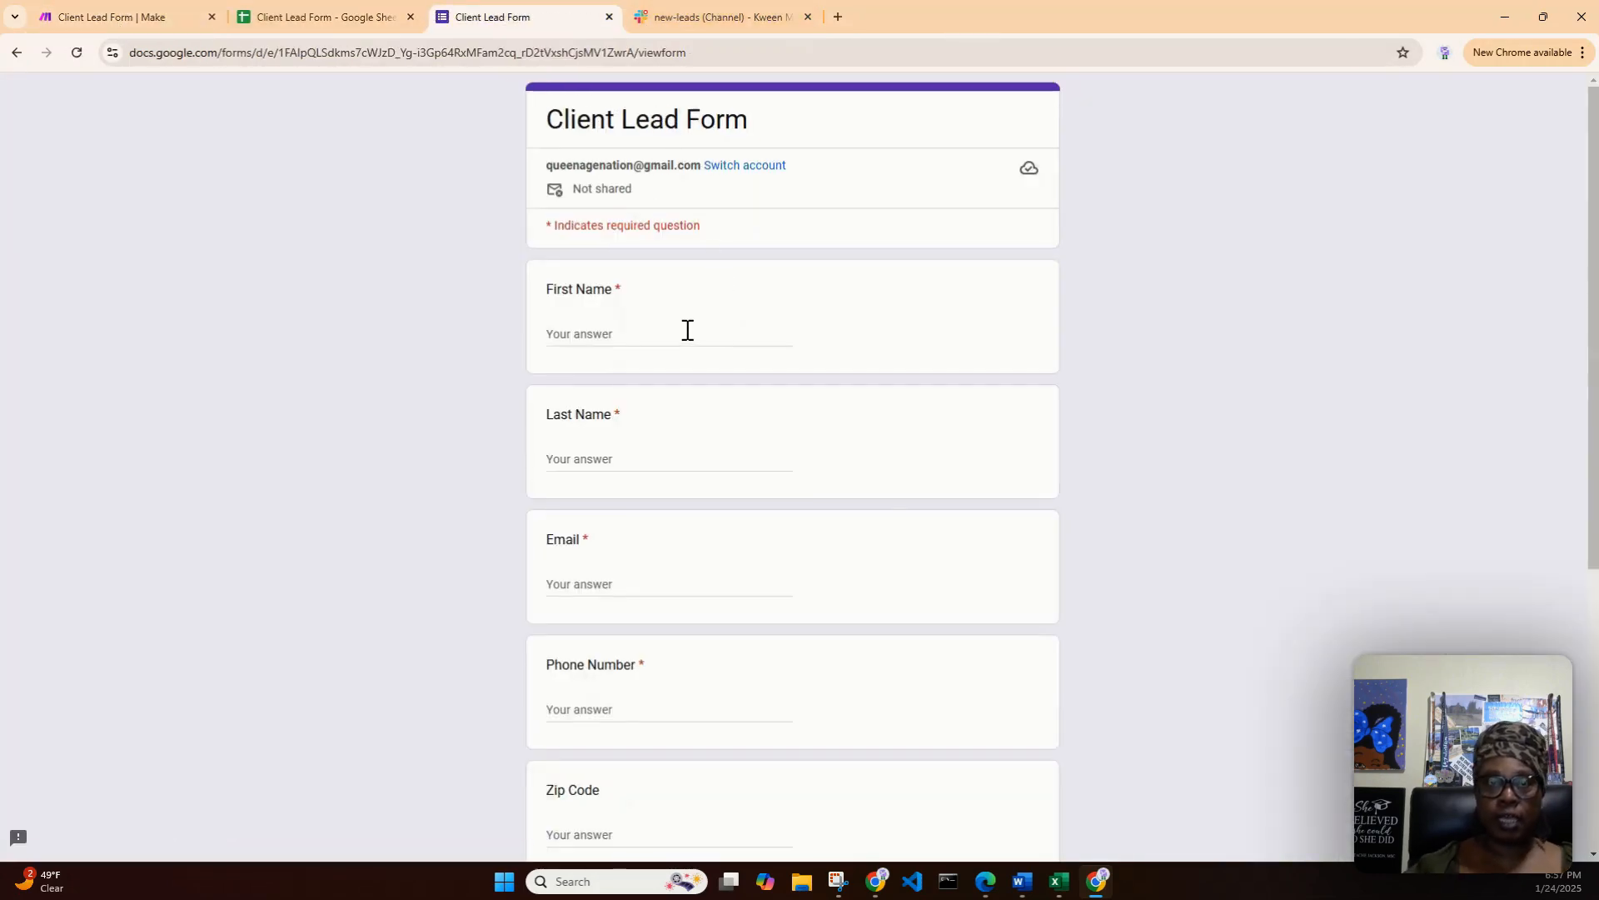
- Enter the new lead's first and last name in the Client Lead Form
left_click(687, 330)
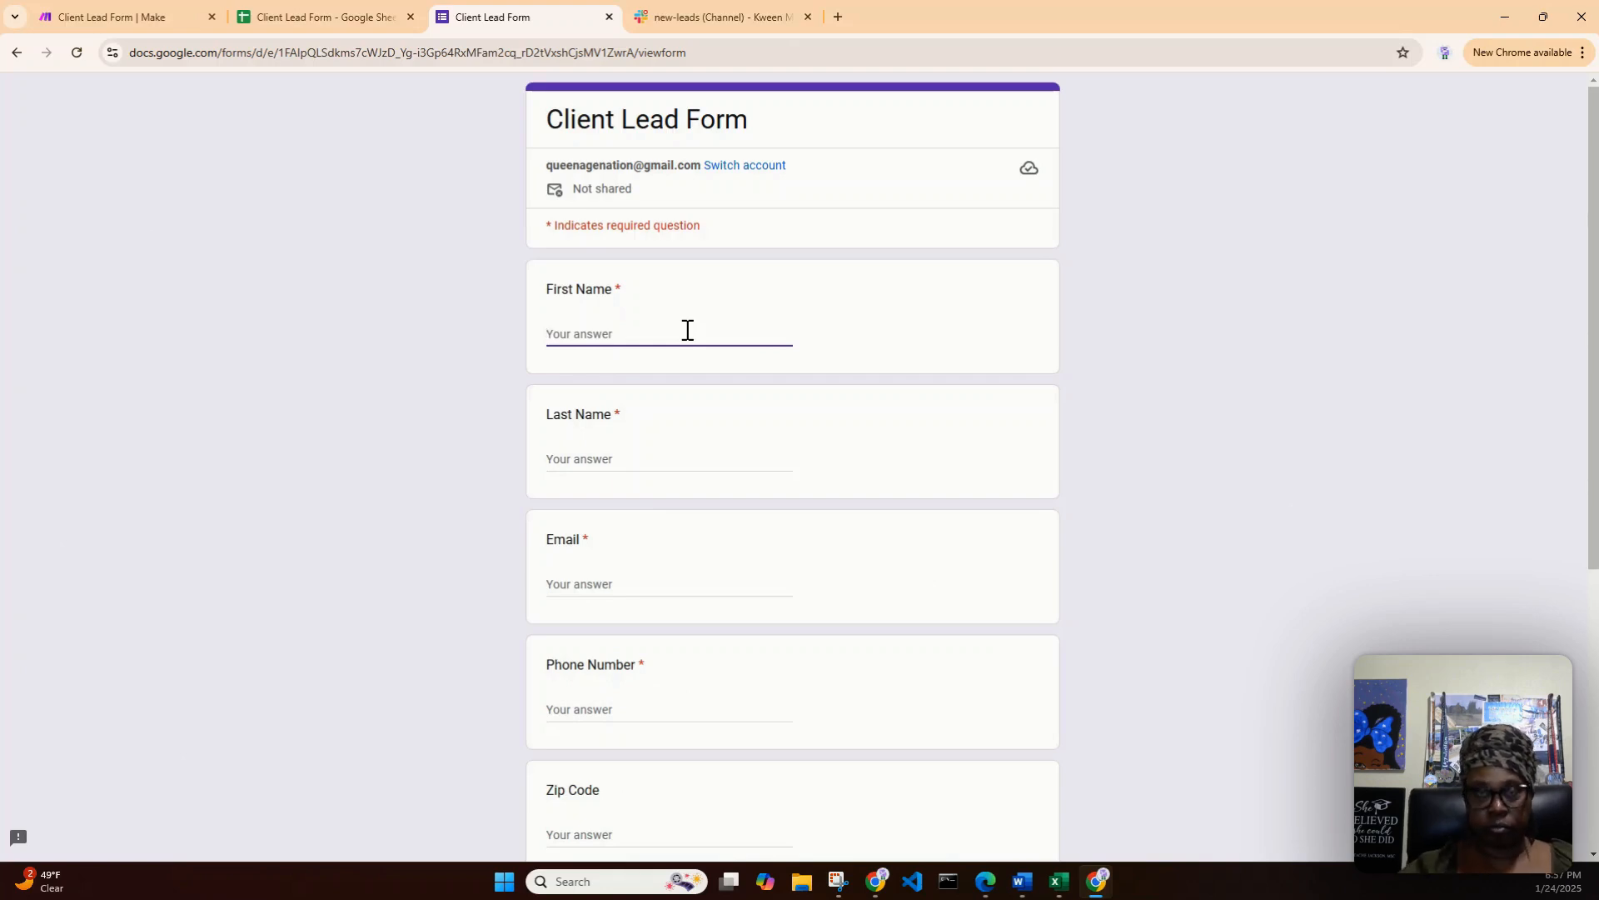
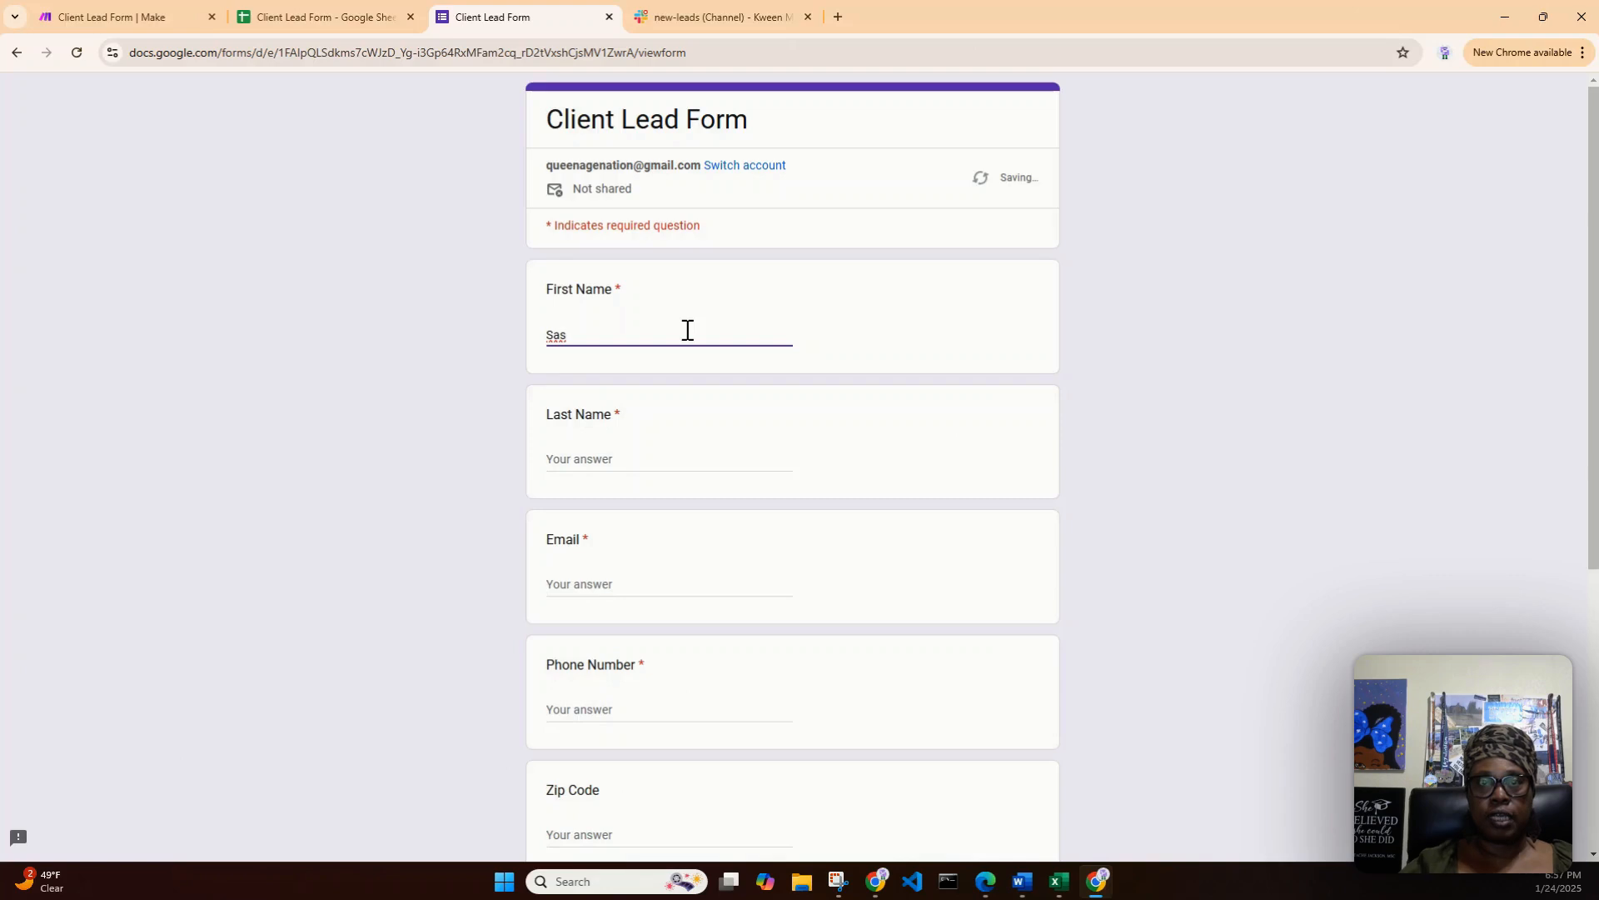
key("Tab")
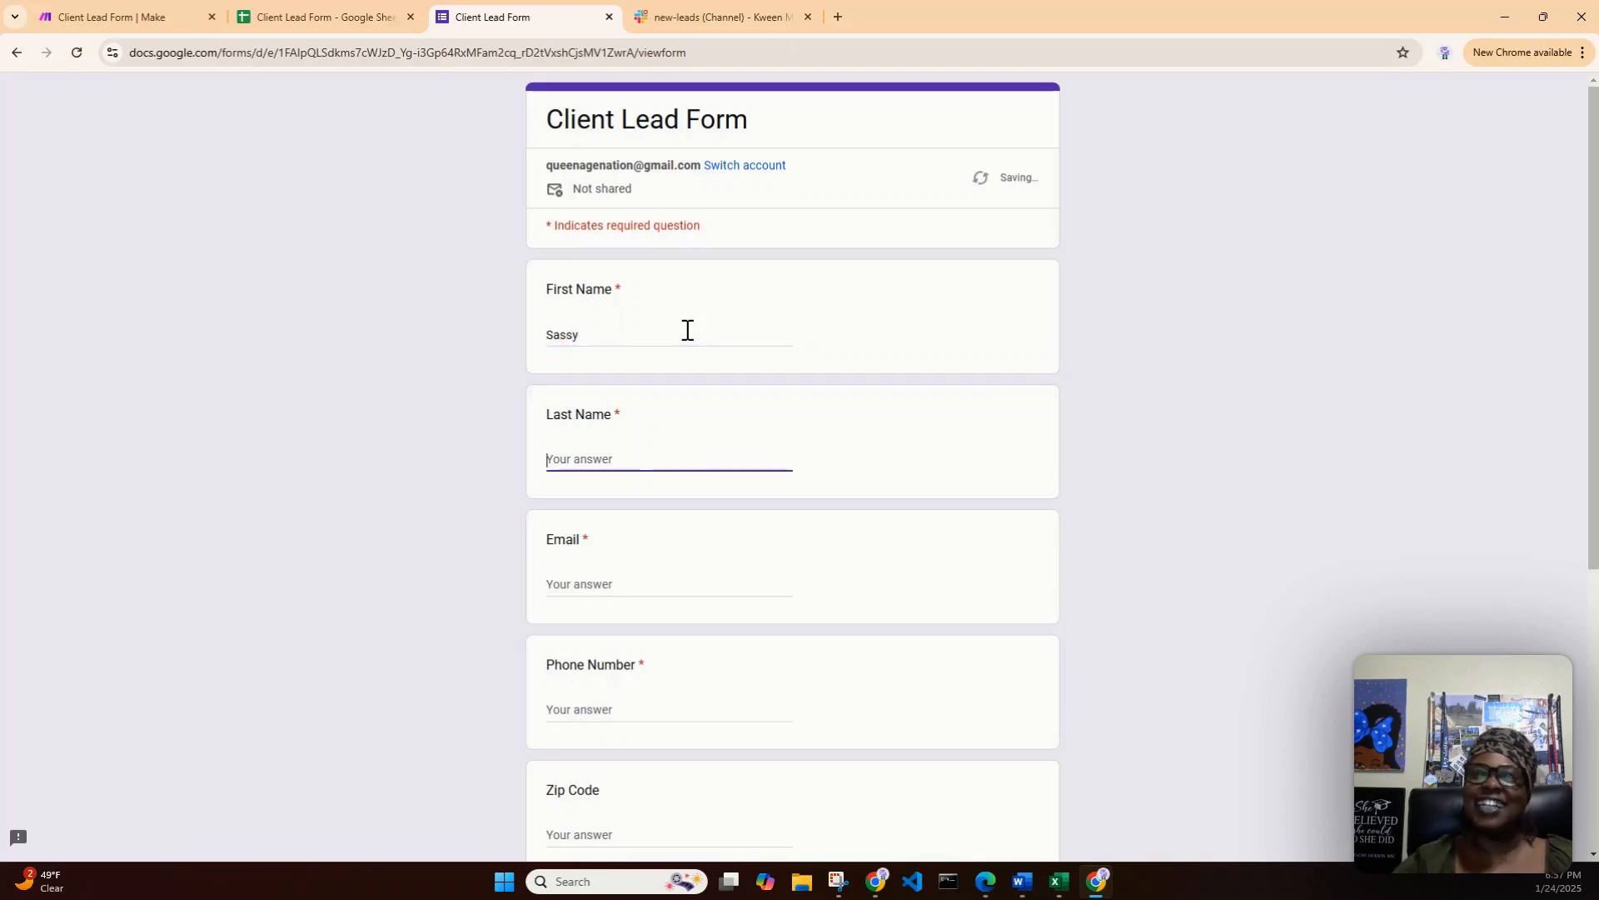
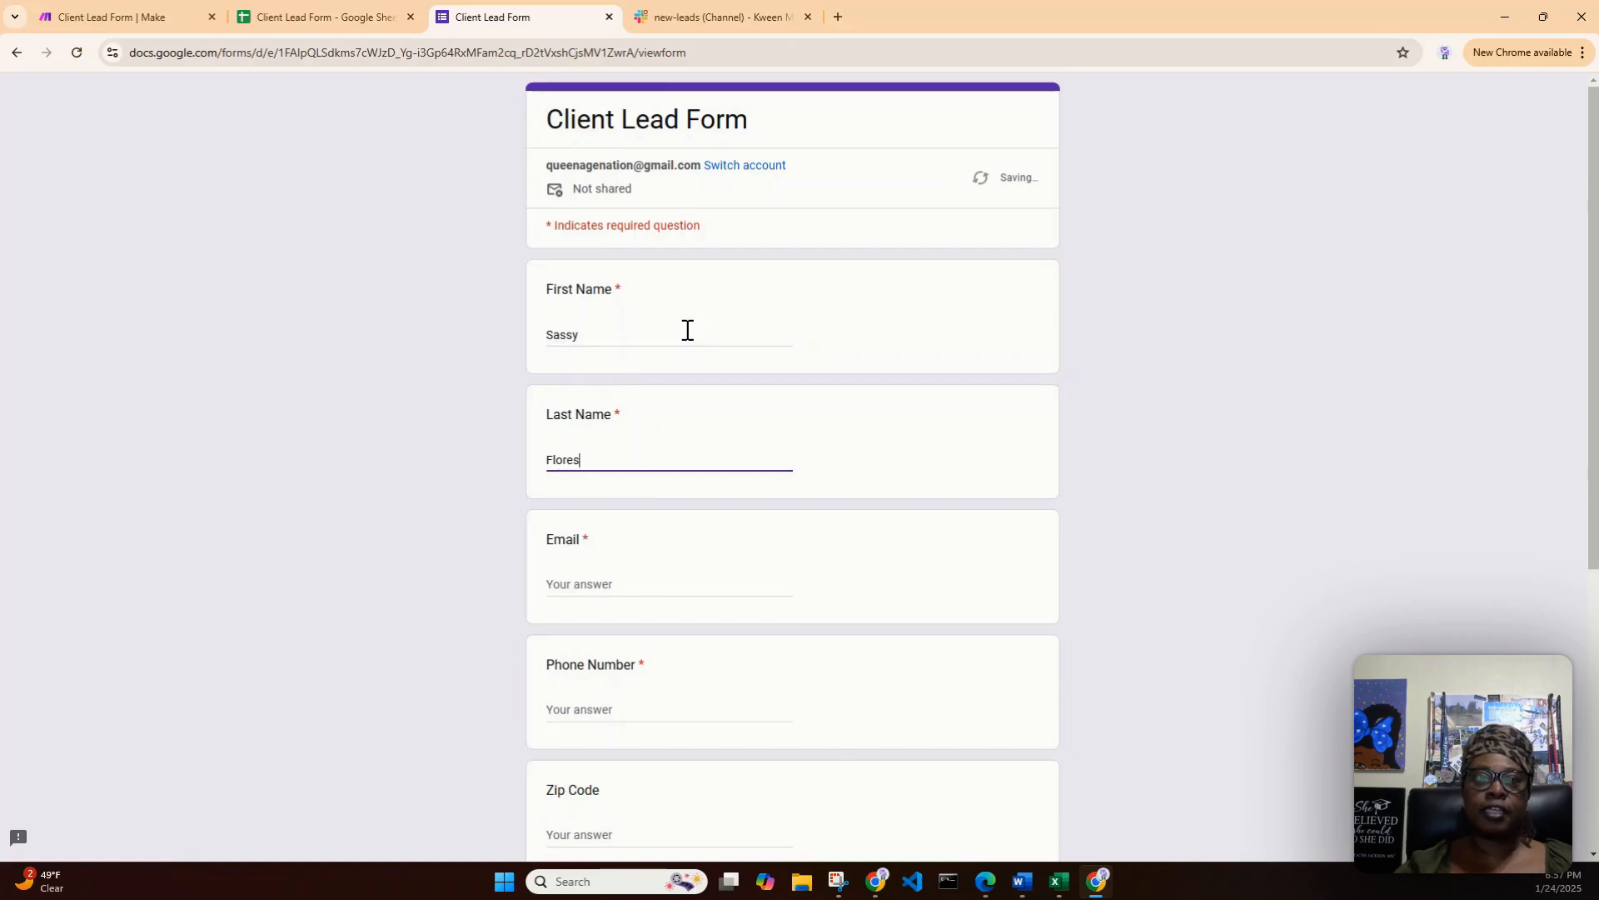
- Fill in the new lead's email address, using one that is not yet in the lead spreadsheet
key("Tab")
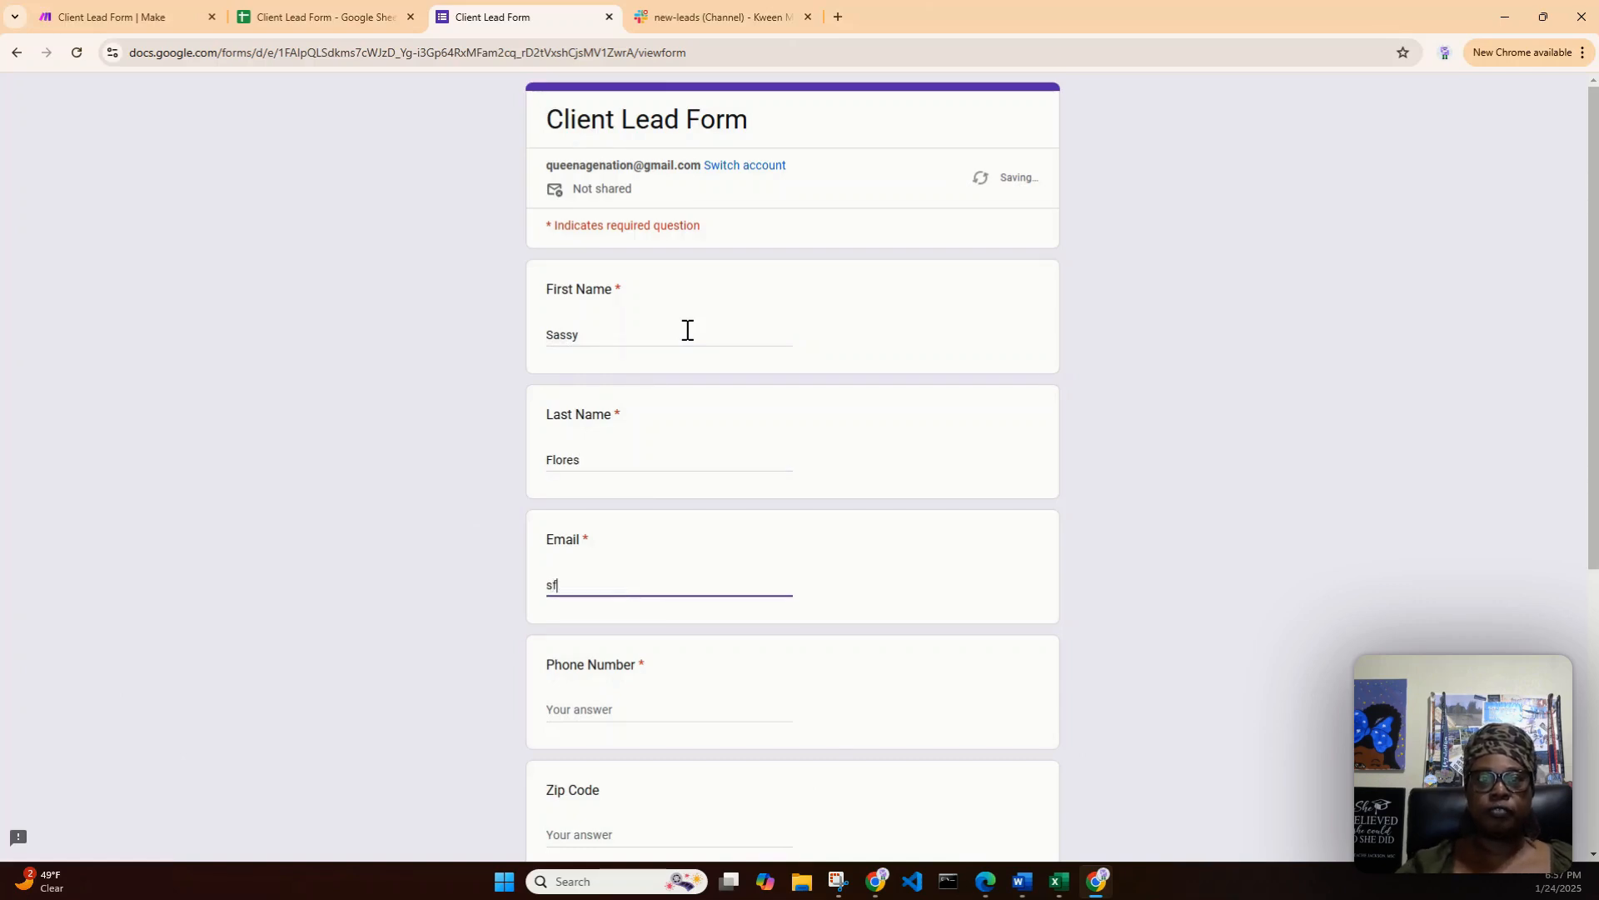
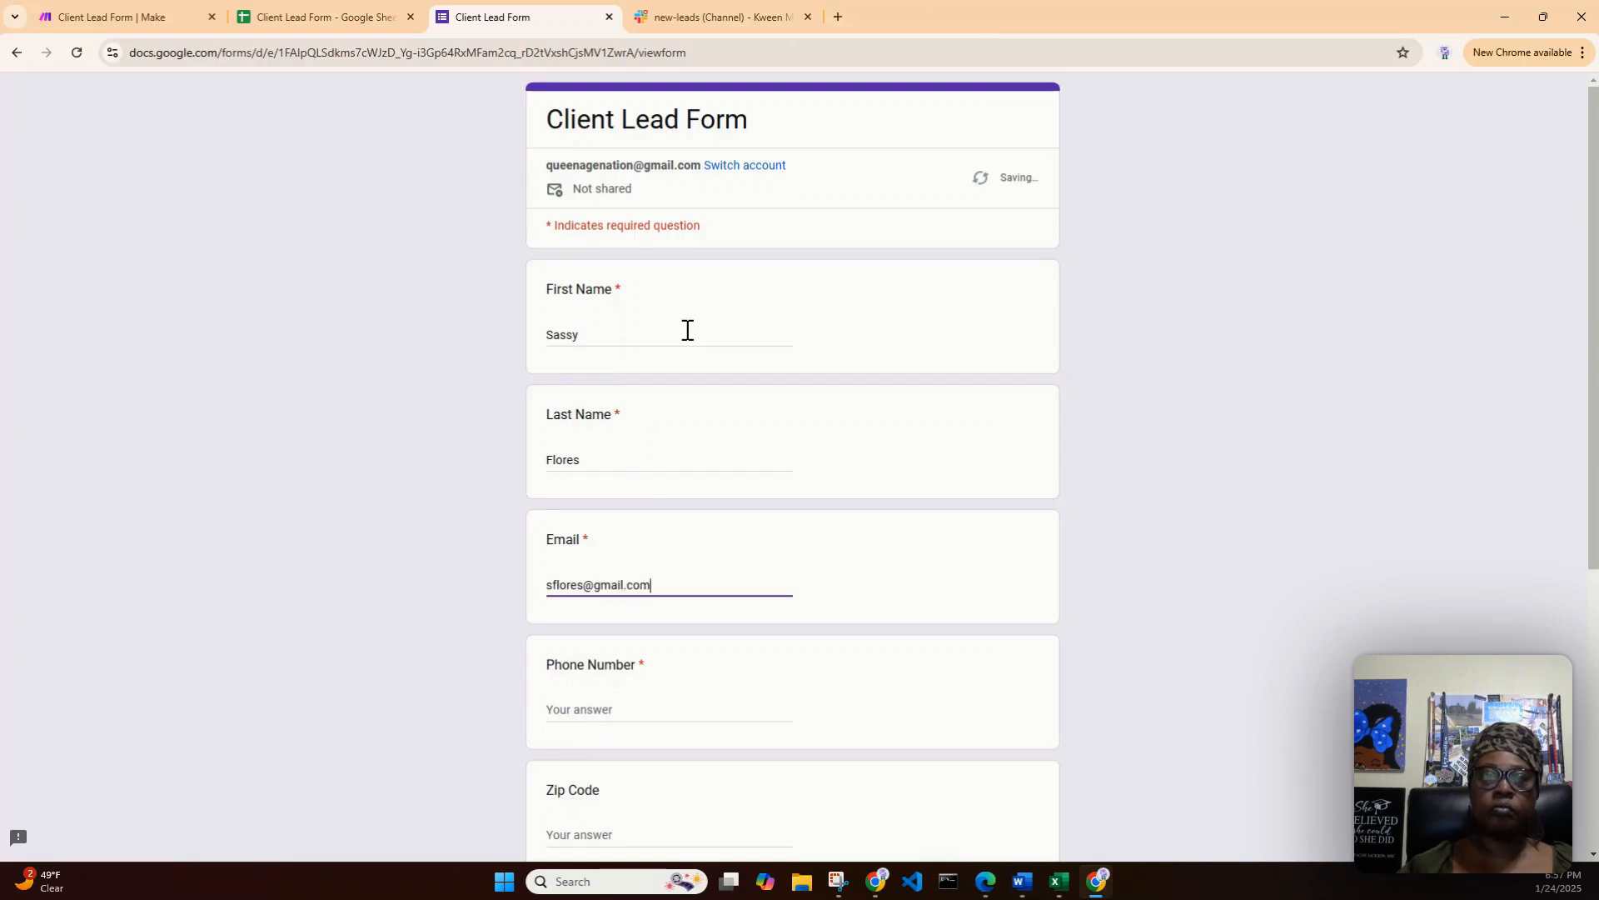
- Fill in the new lead's phone number
scroll(694, 362, "down", 2)
left_click(621, 459)
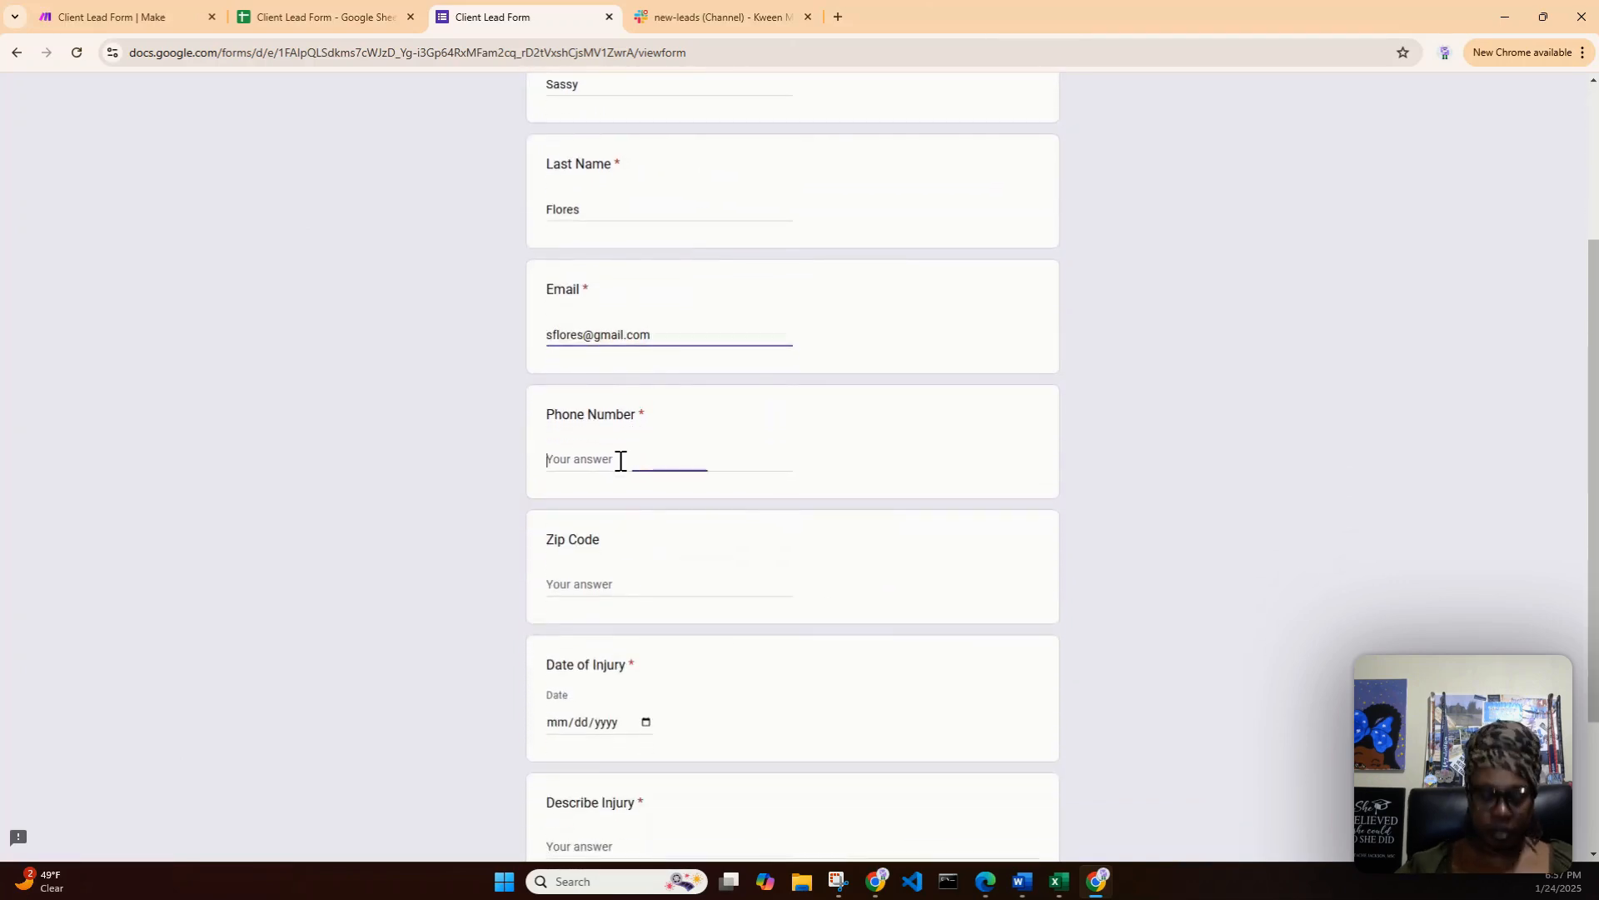
type("(")
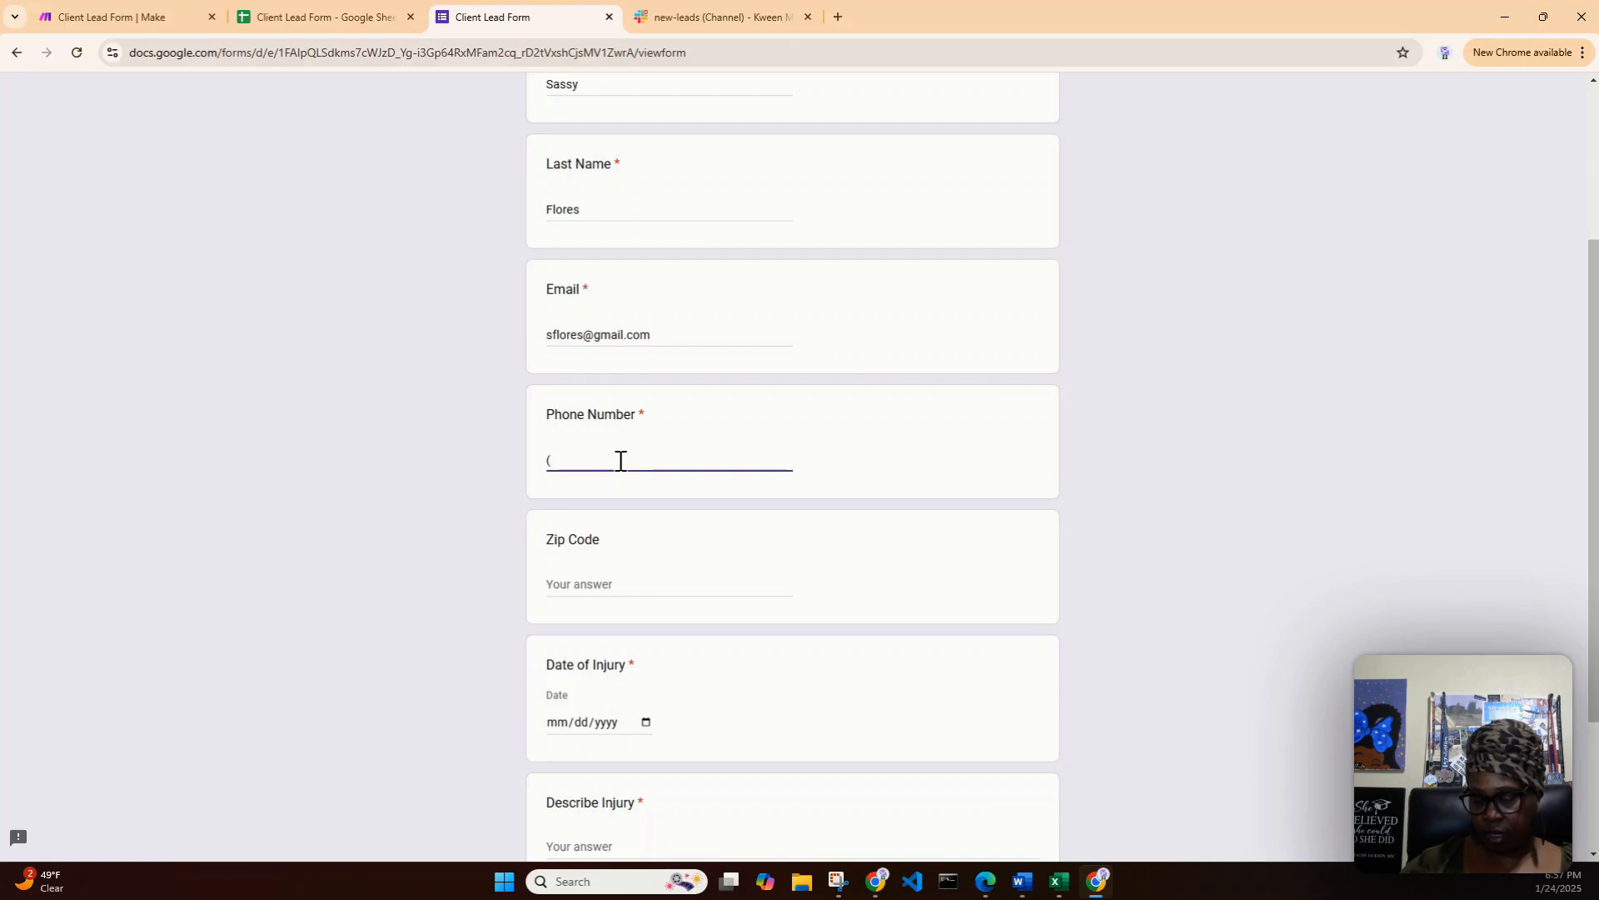
type("952)")
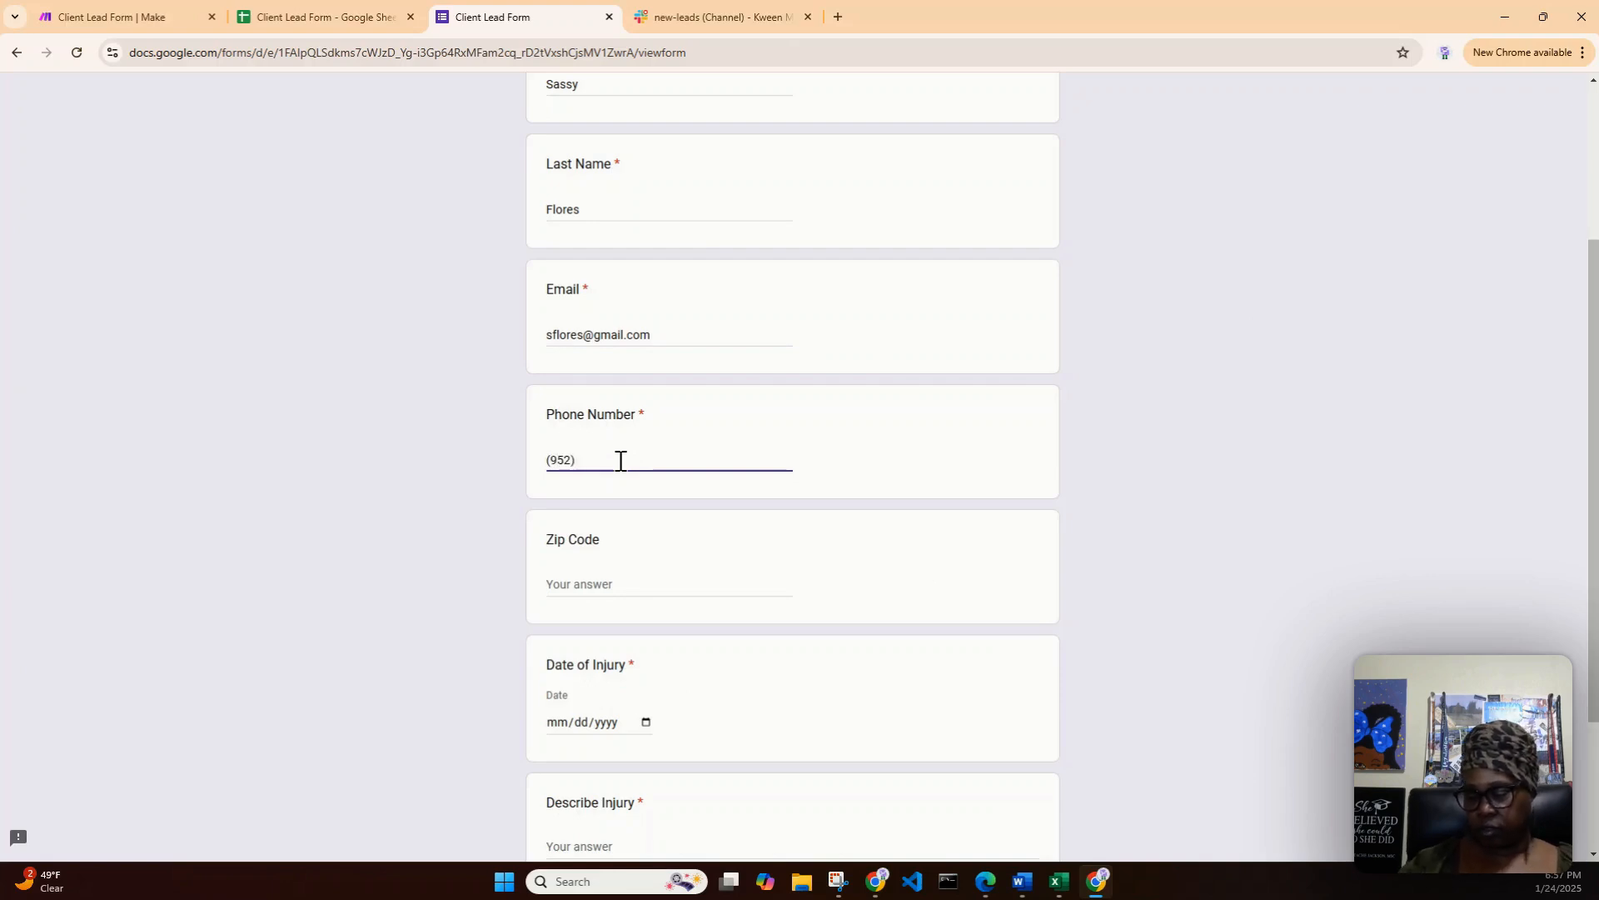
type("555-1212")
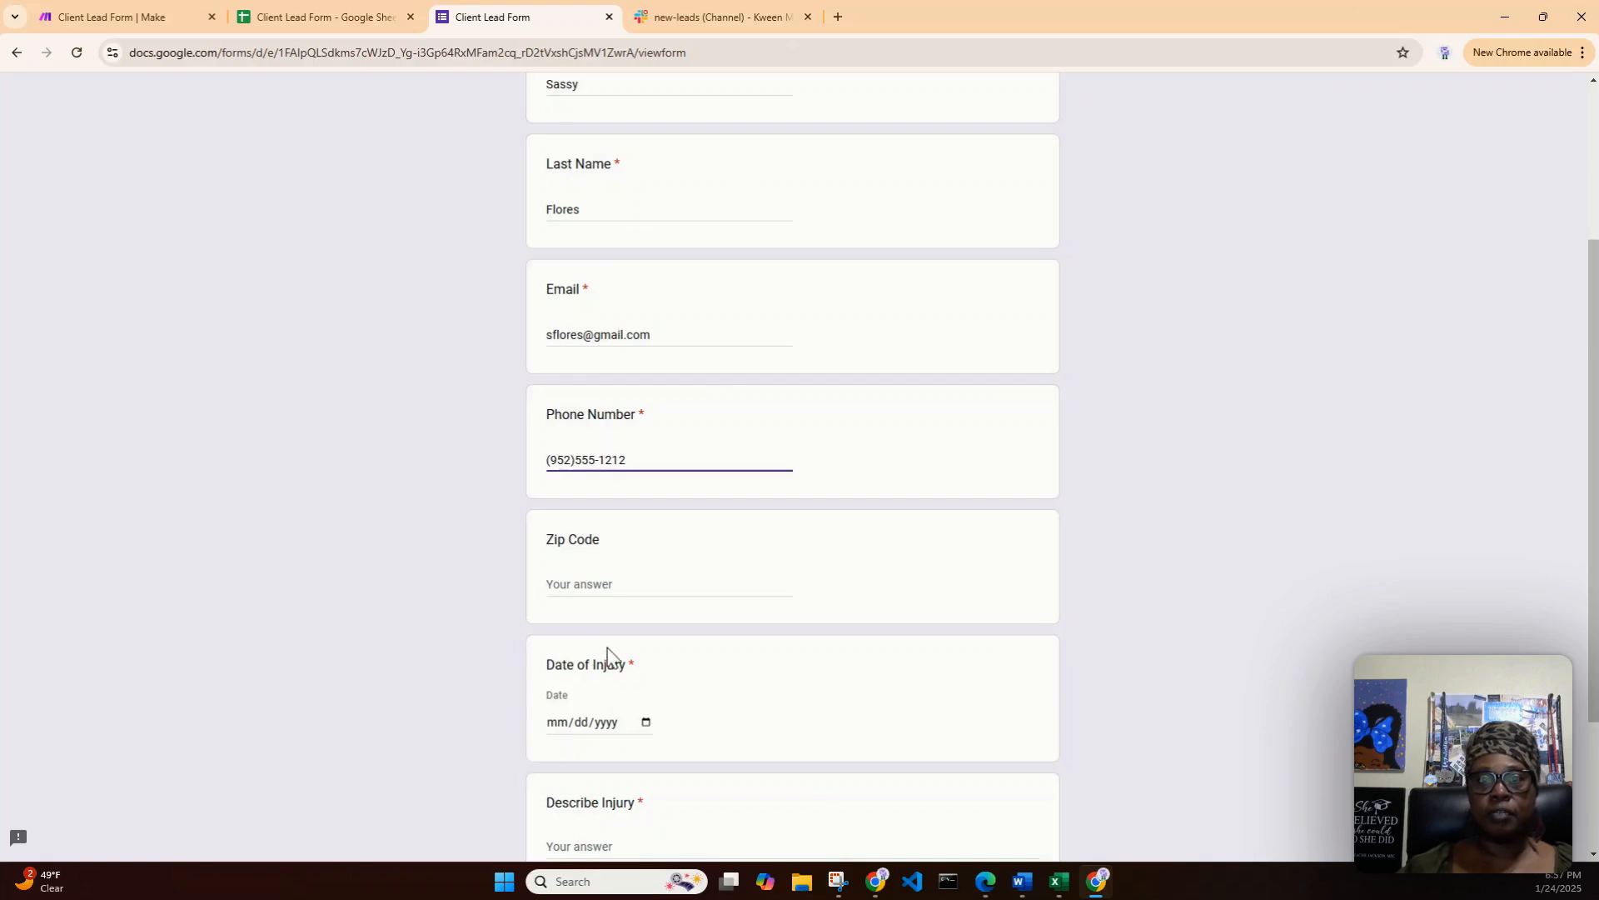
- Enter 89452 as the Zip Code and set Date of Injury to 01/24/2025
left_click(636, 586)
type("89452")
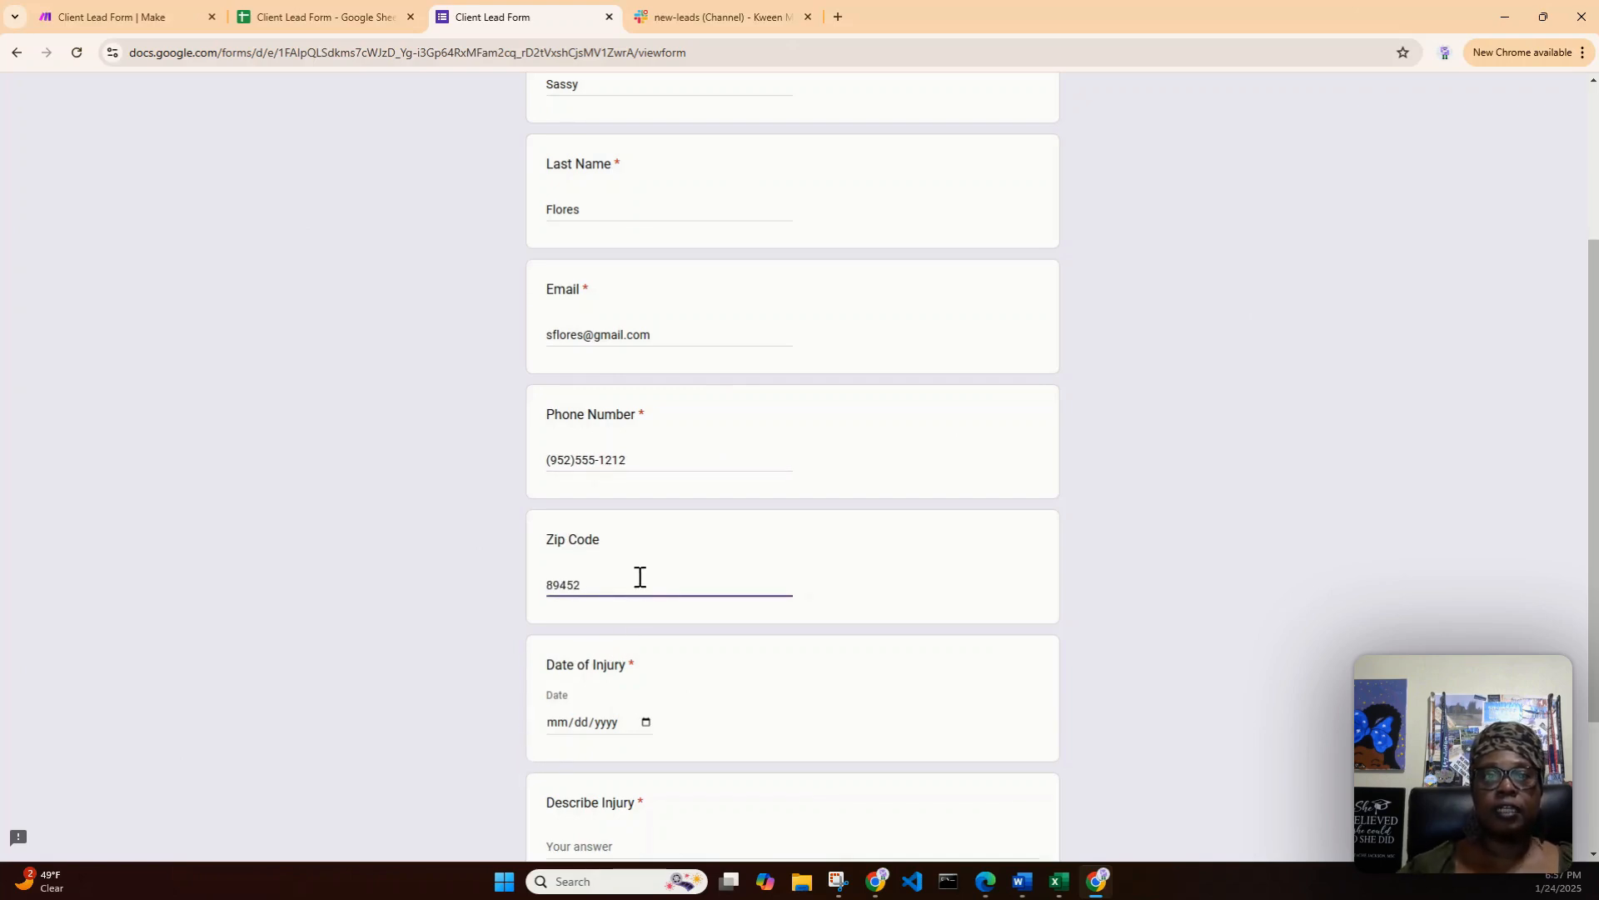
scroll(662, 628, "down", 2)
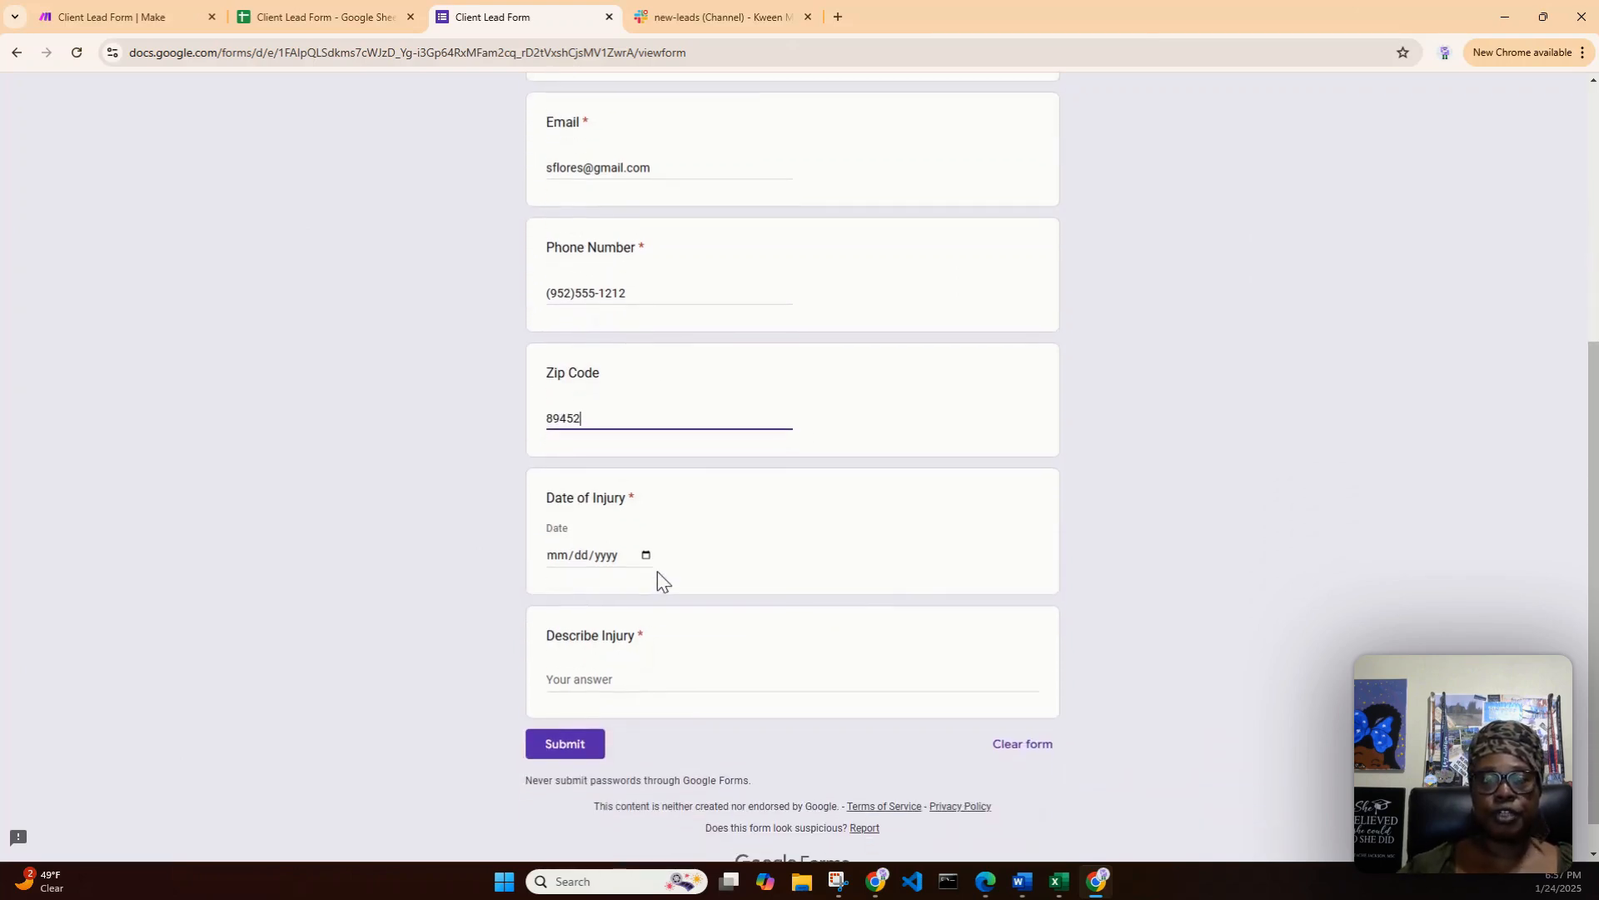
left_click(648, 556)
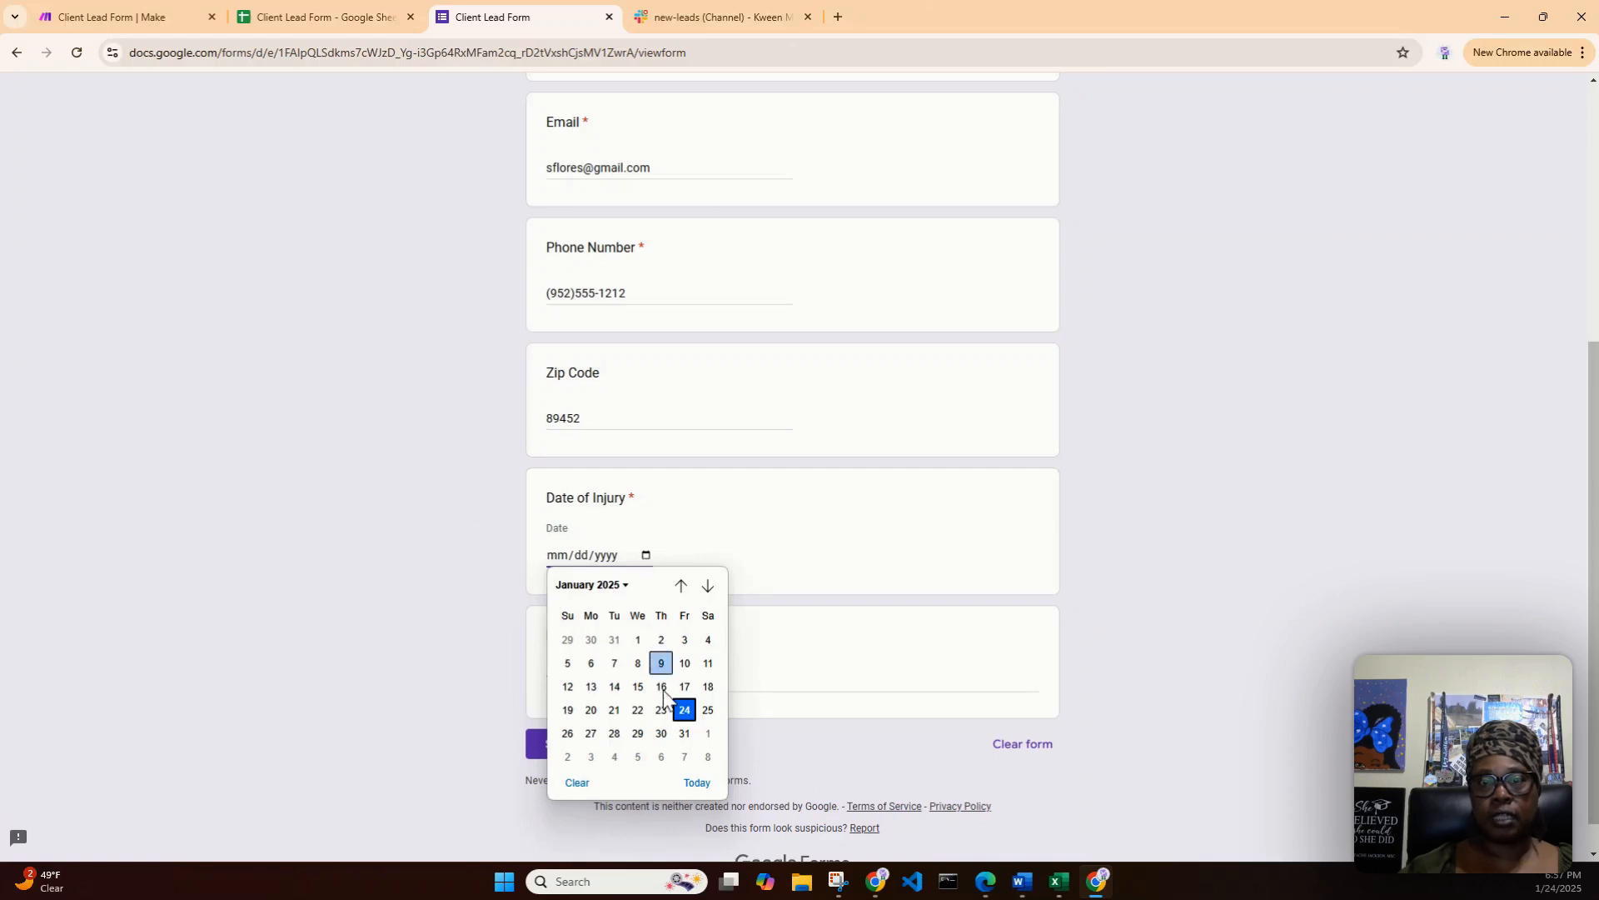
left_click(688, 710)
- Enter "A car accidently hit my leg and now I am in a cast." as Describe Injury and submit the form
left_click(660, 673)
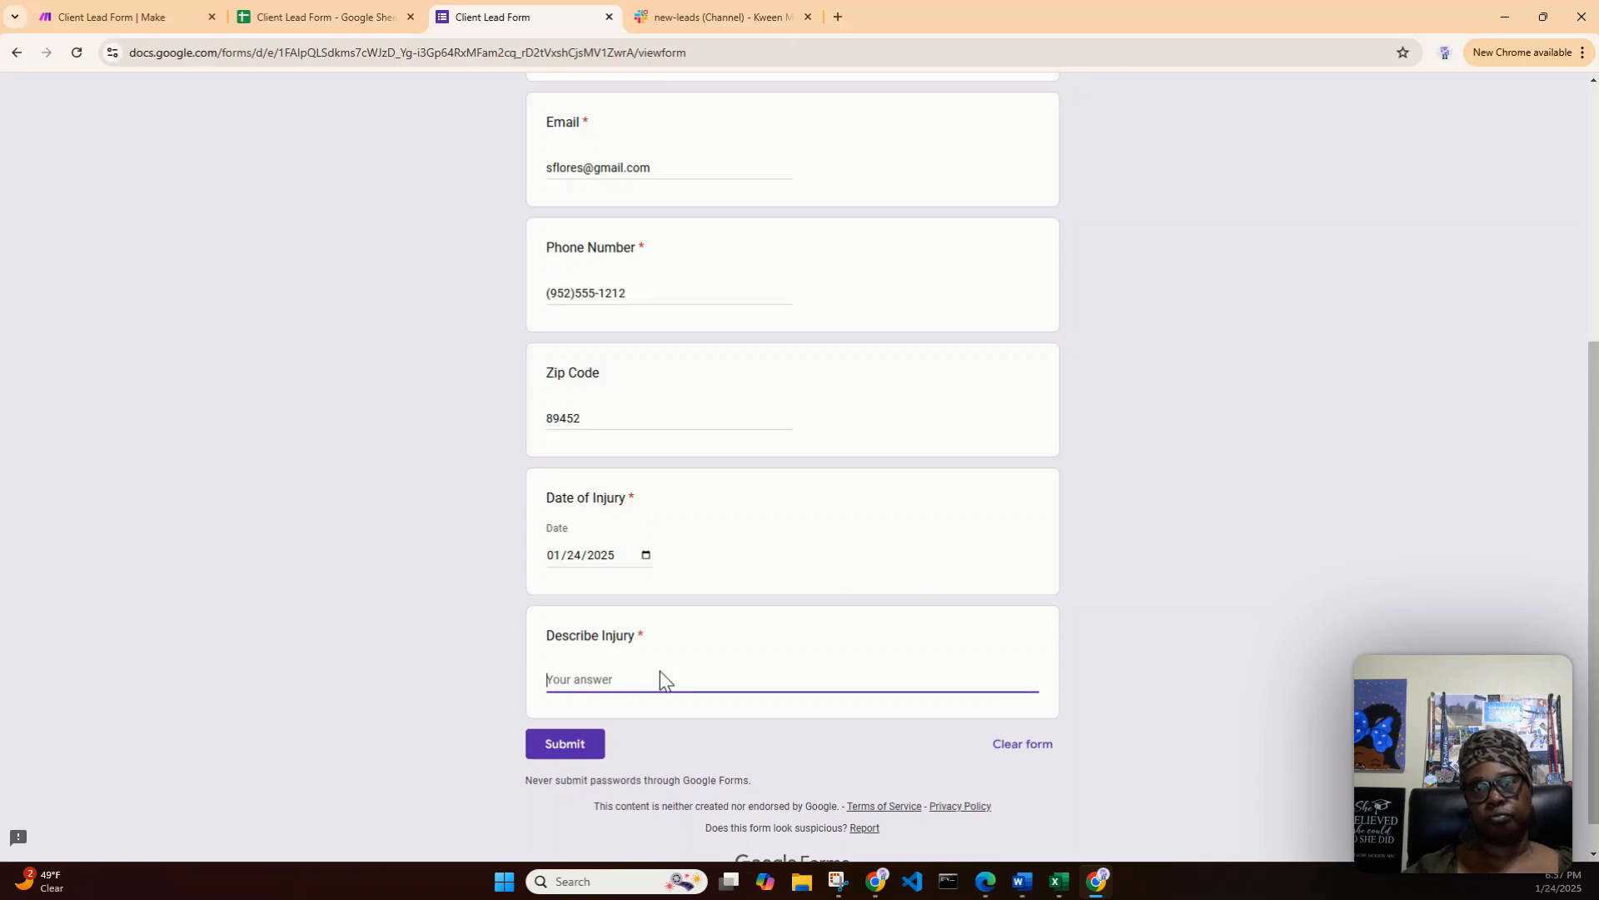
type("A care")
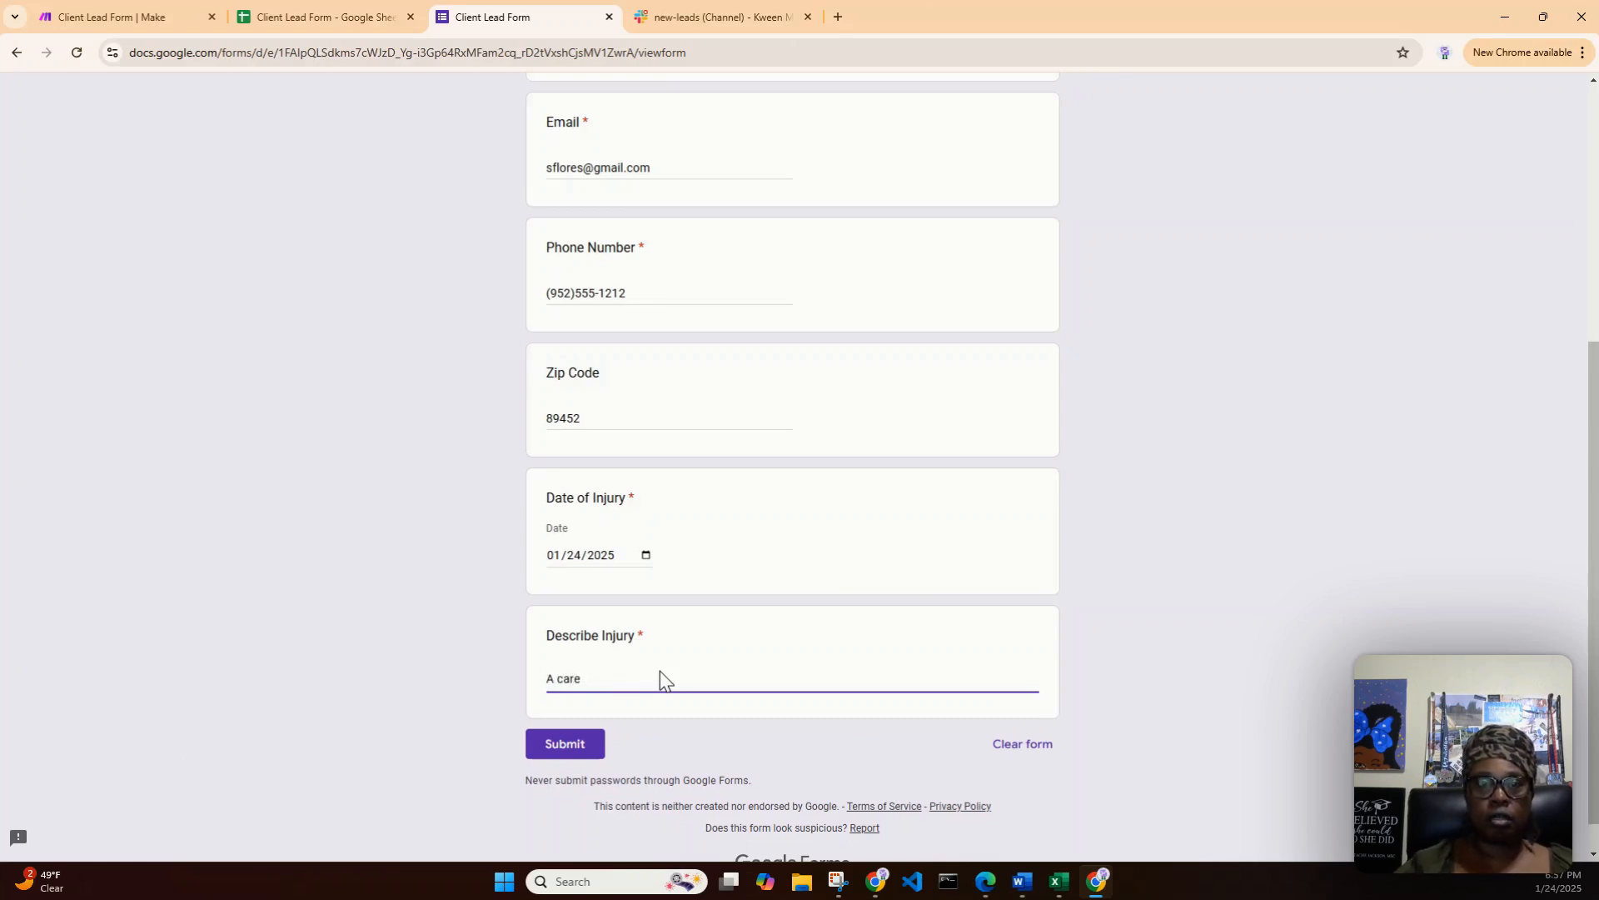
key("BackSpace")
type("ac")
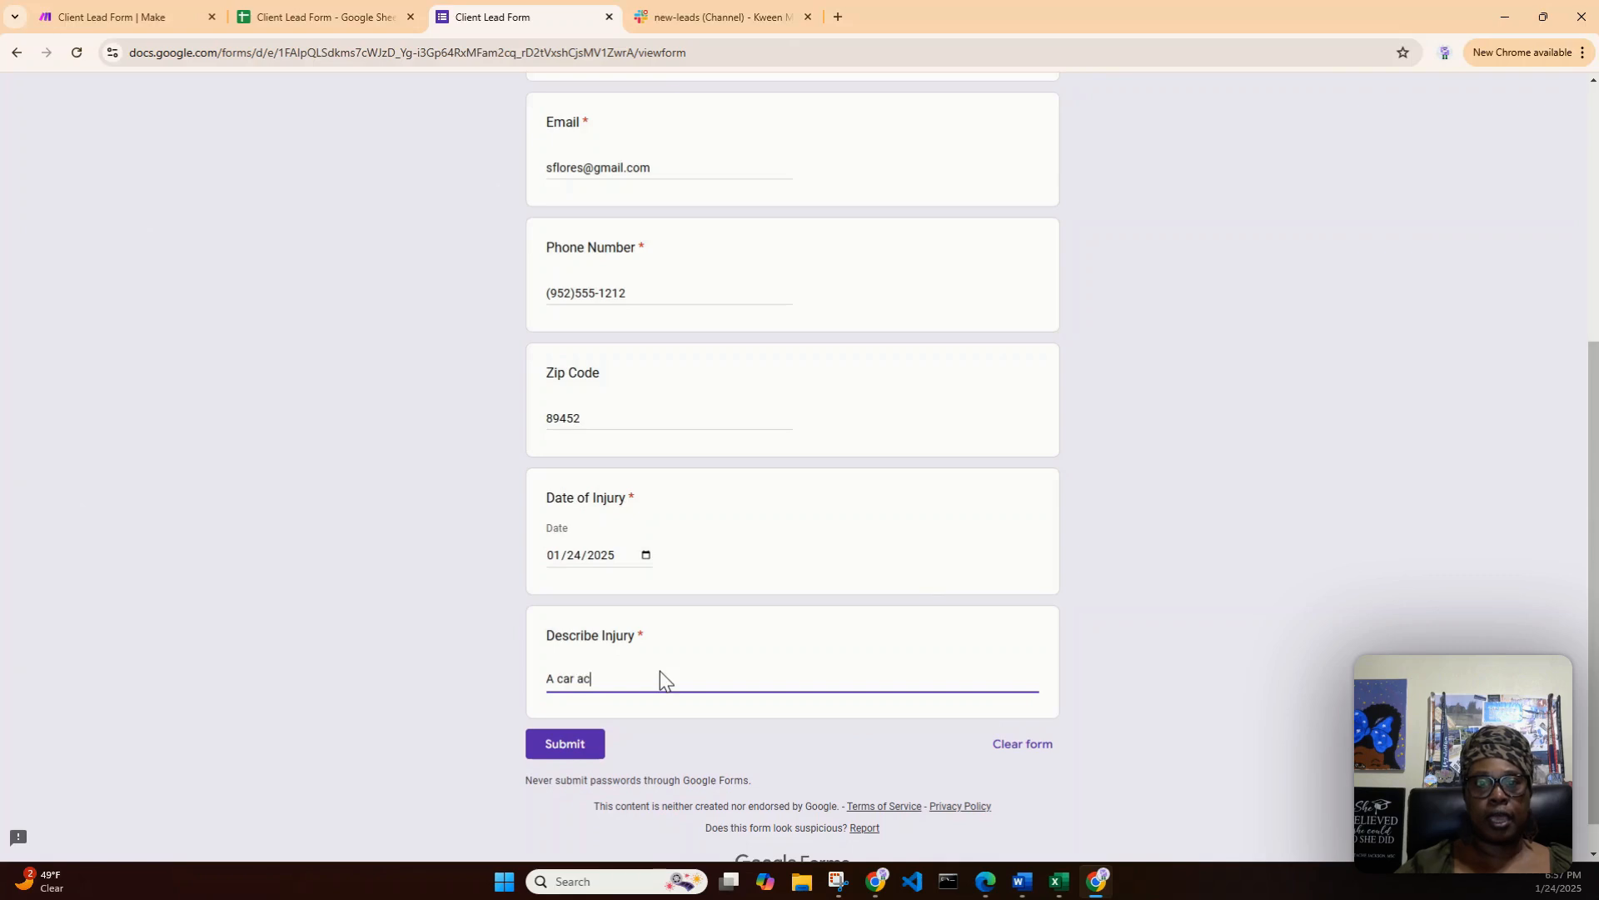
type("cidently hi")
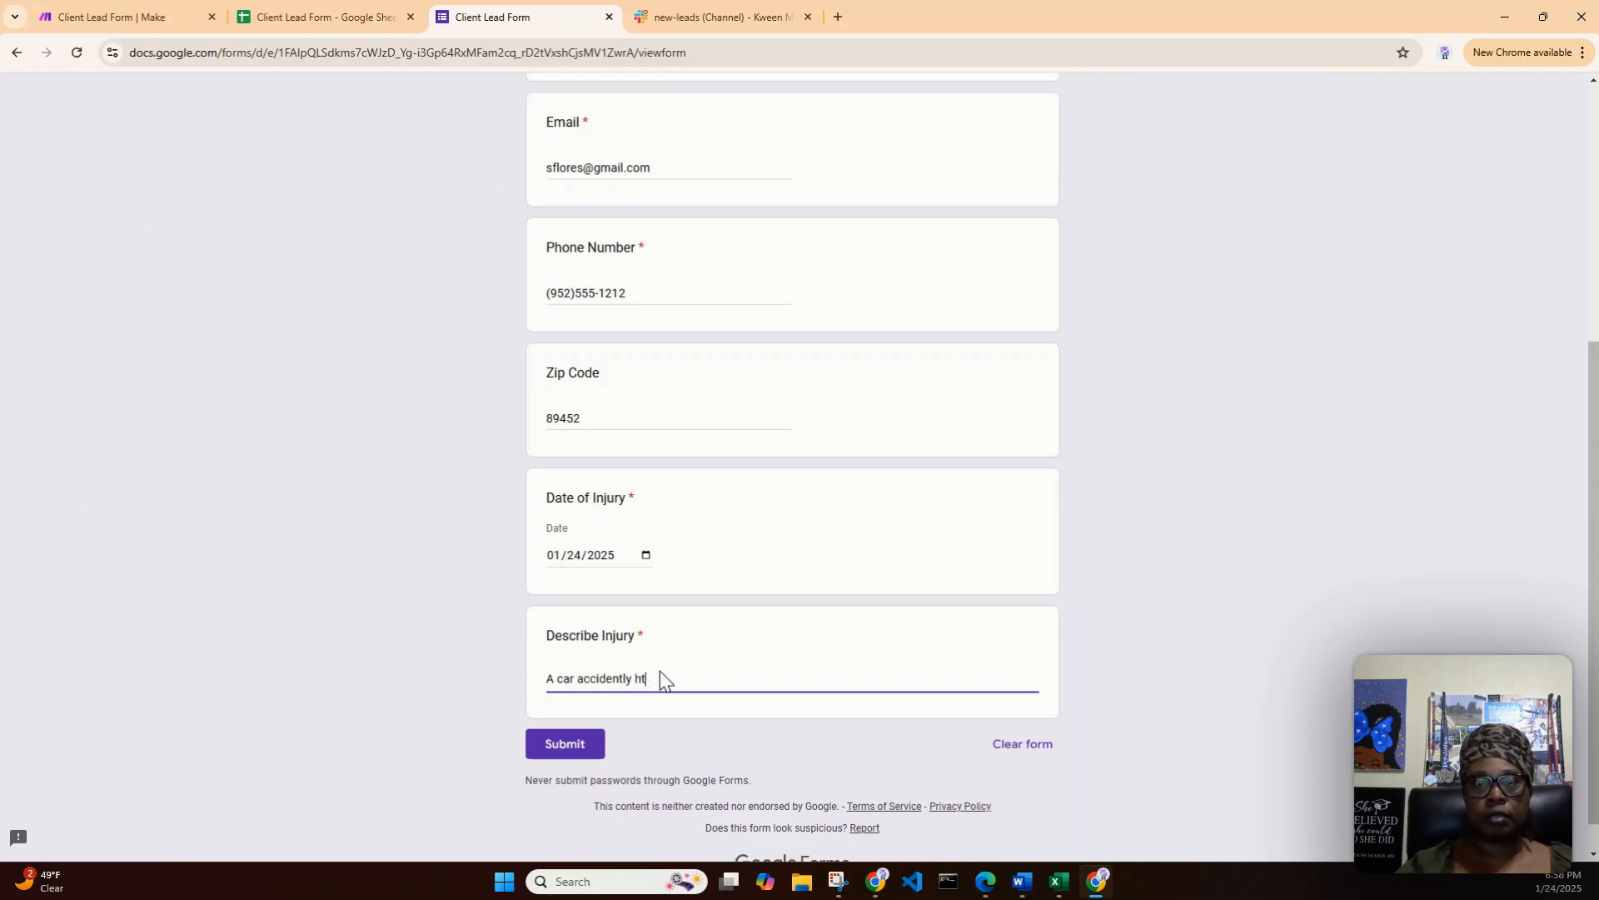
type("t my leg")
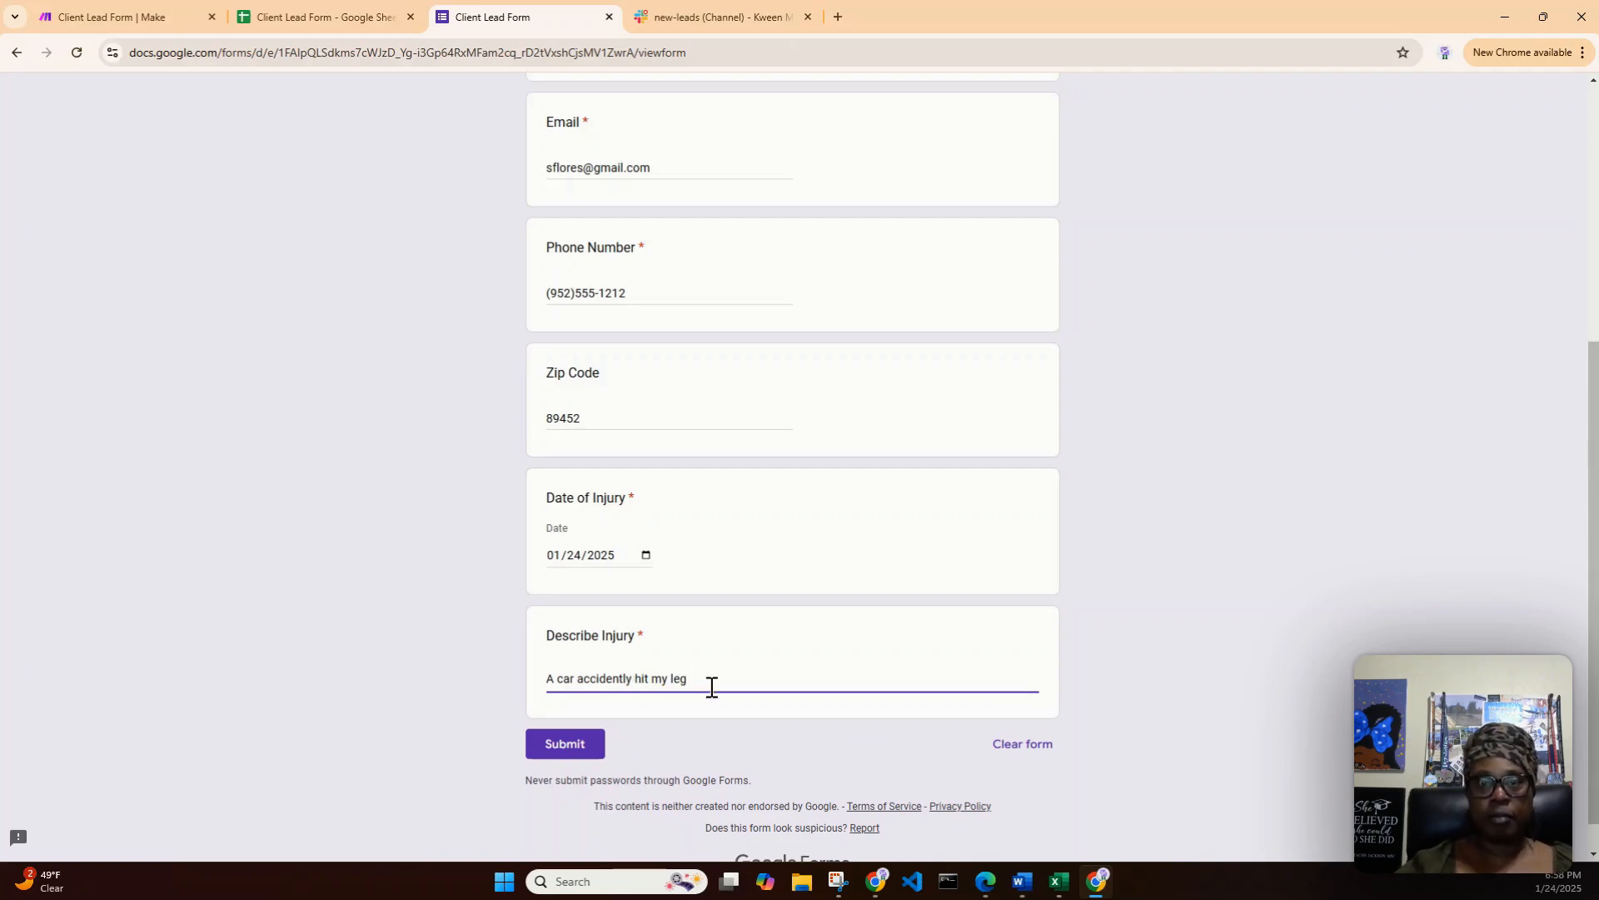
type("g and not ")
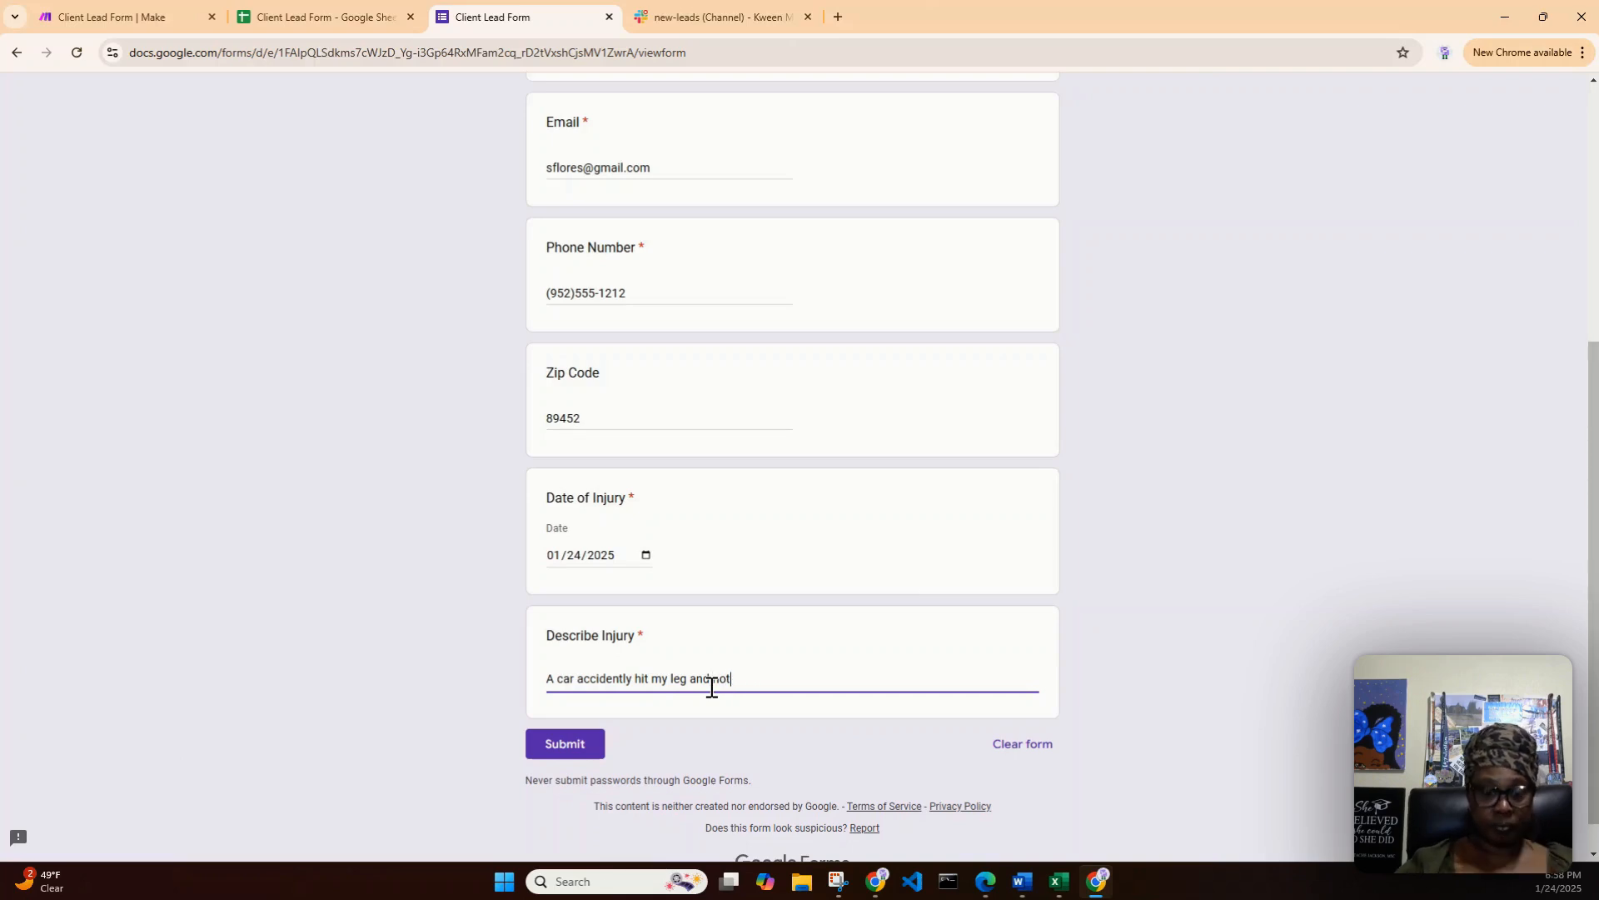
key("BackSpace")
key("BackSpace")
type("w I am i")
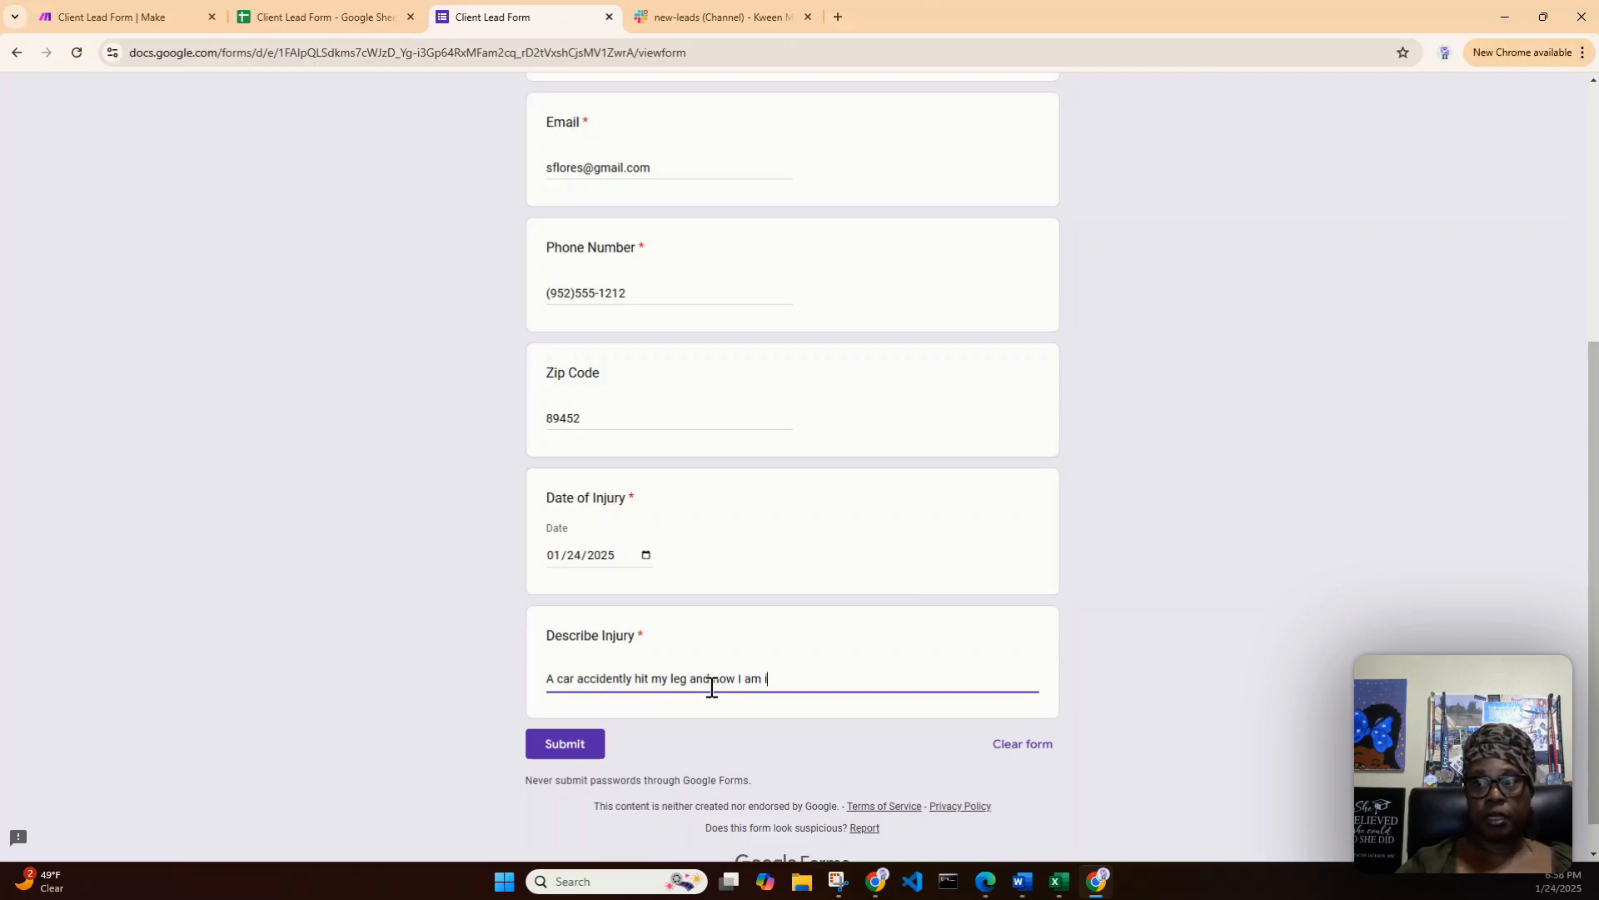
type("n a cast.")
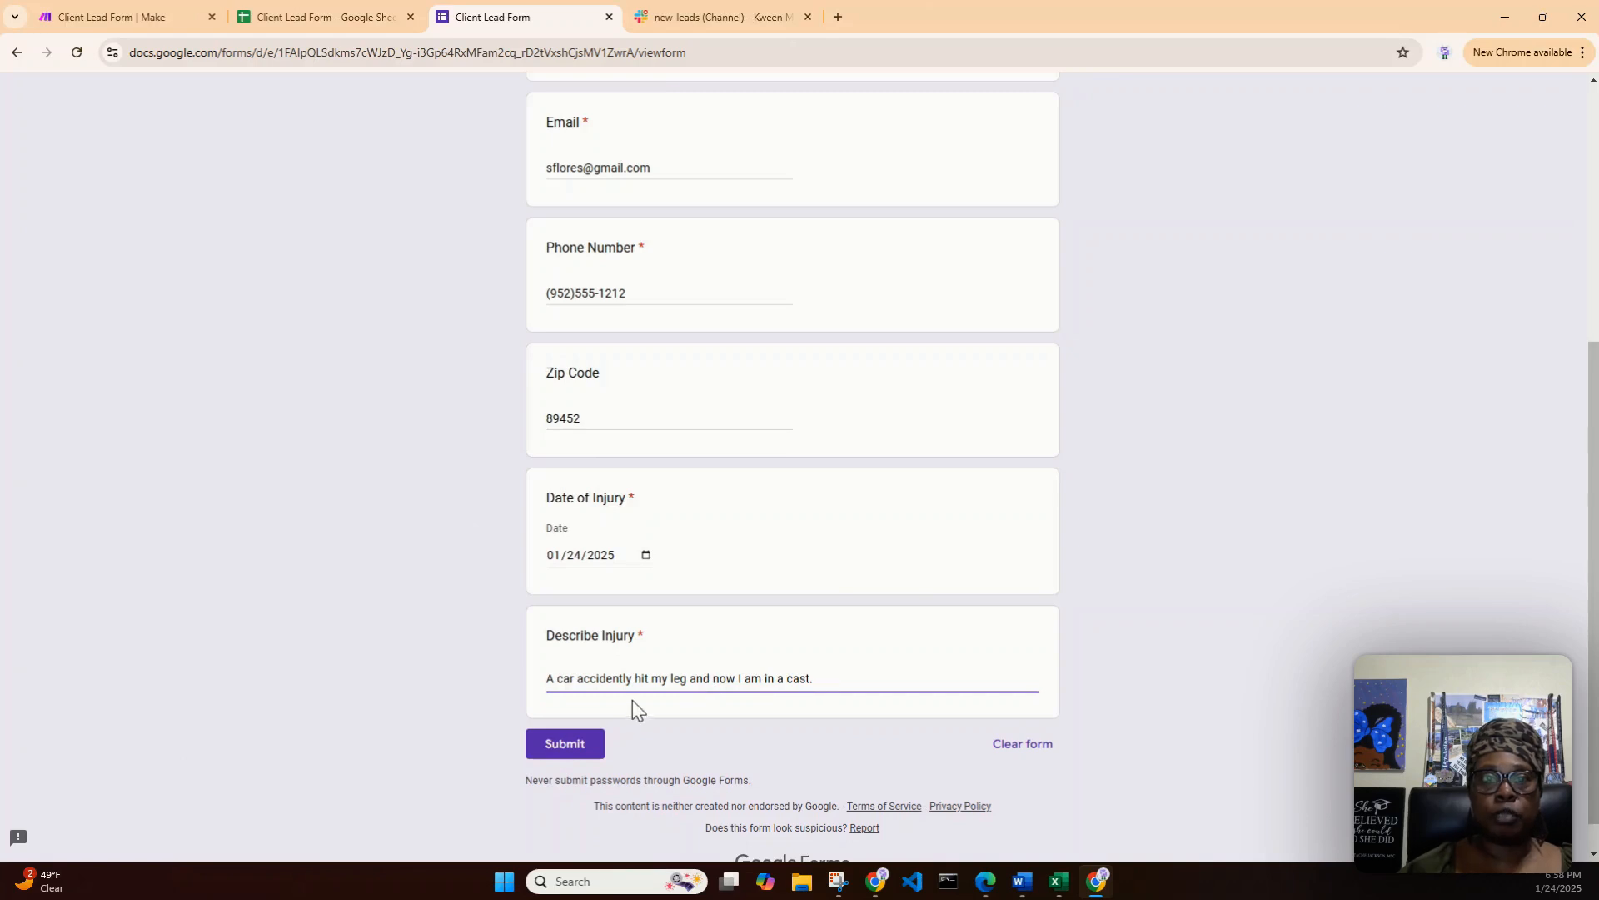
left_click(551, 744)
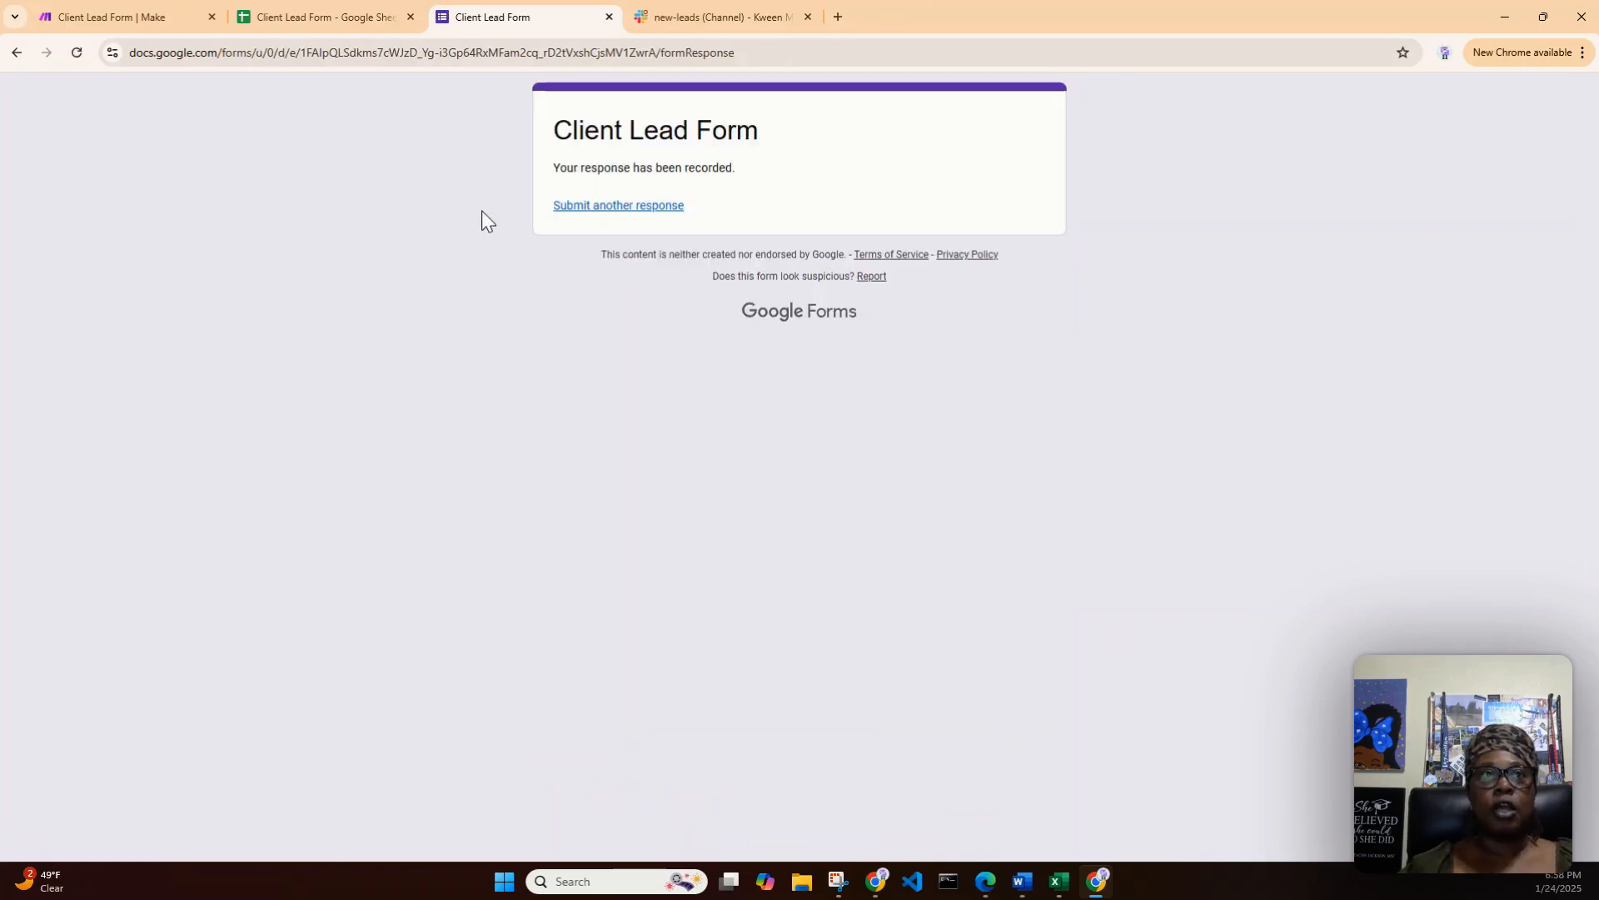
- Switch to the Client Lead Form scenario in Make and run it once
left_click(137, 17)
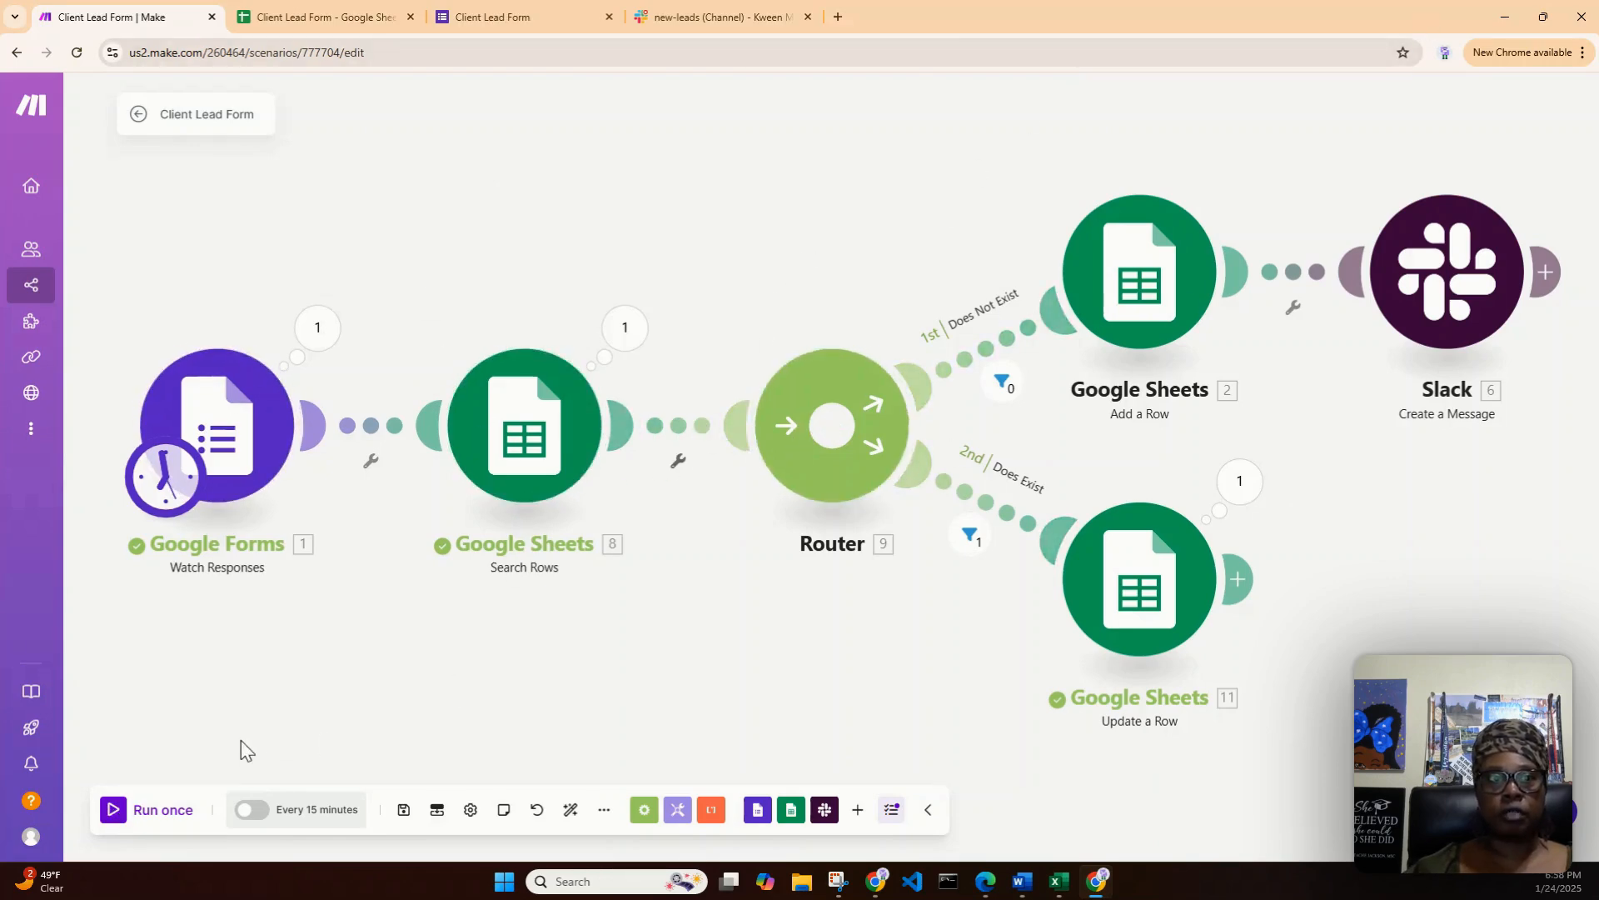
left_click(108, 816)
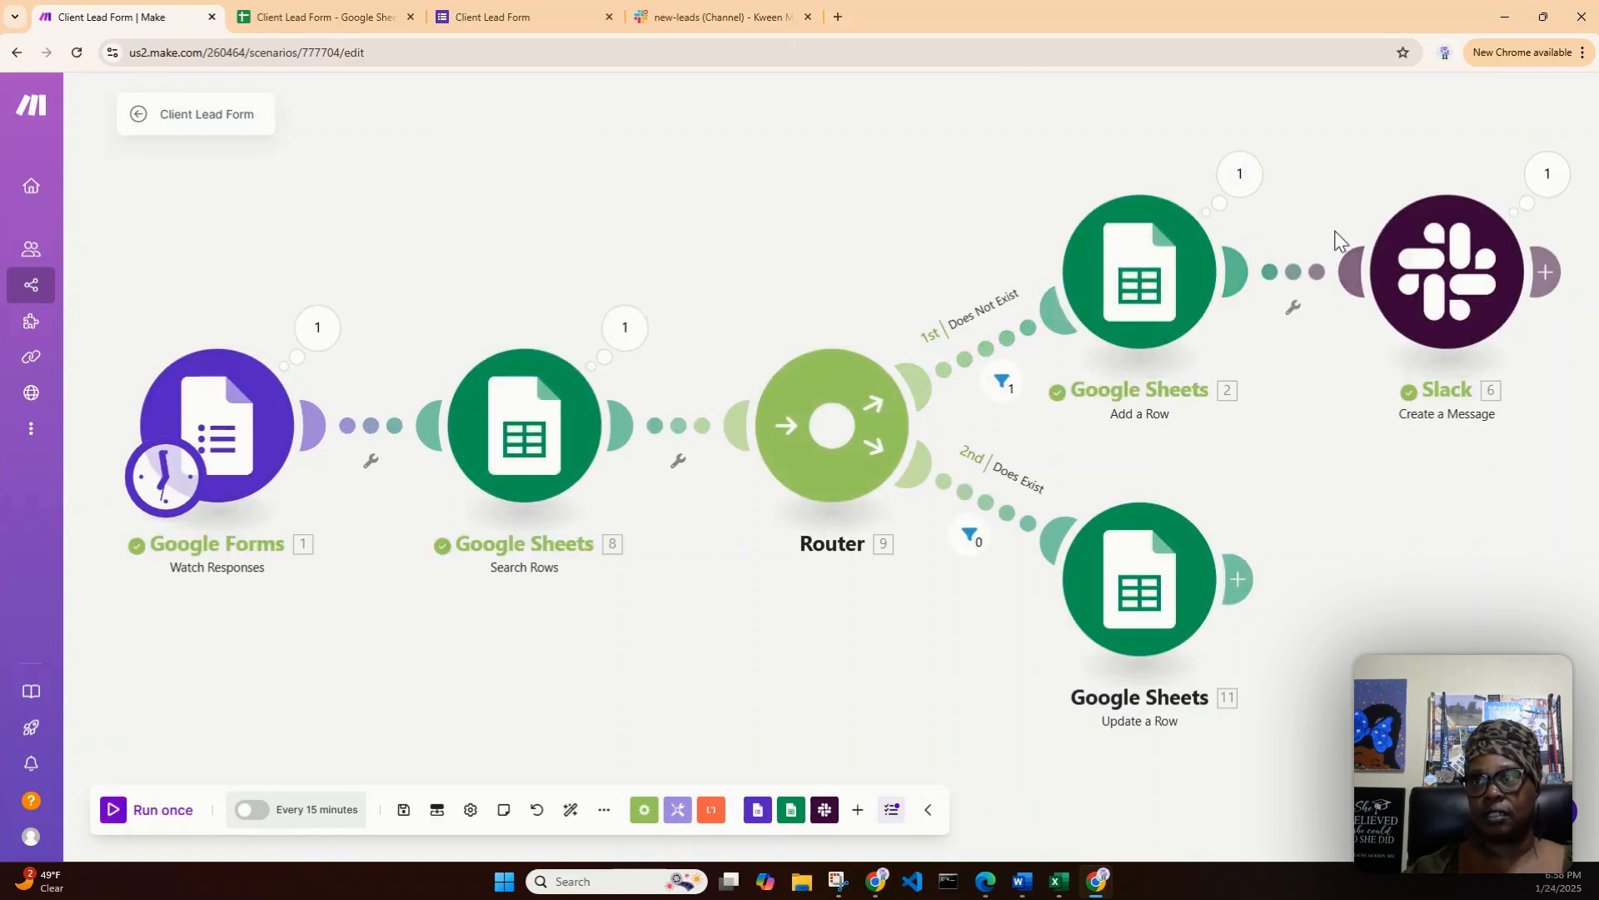
- Check the lead spreadsheet for the newly submitted lead and the Slack new-leads channel for its notification
left_click(328, 16)
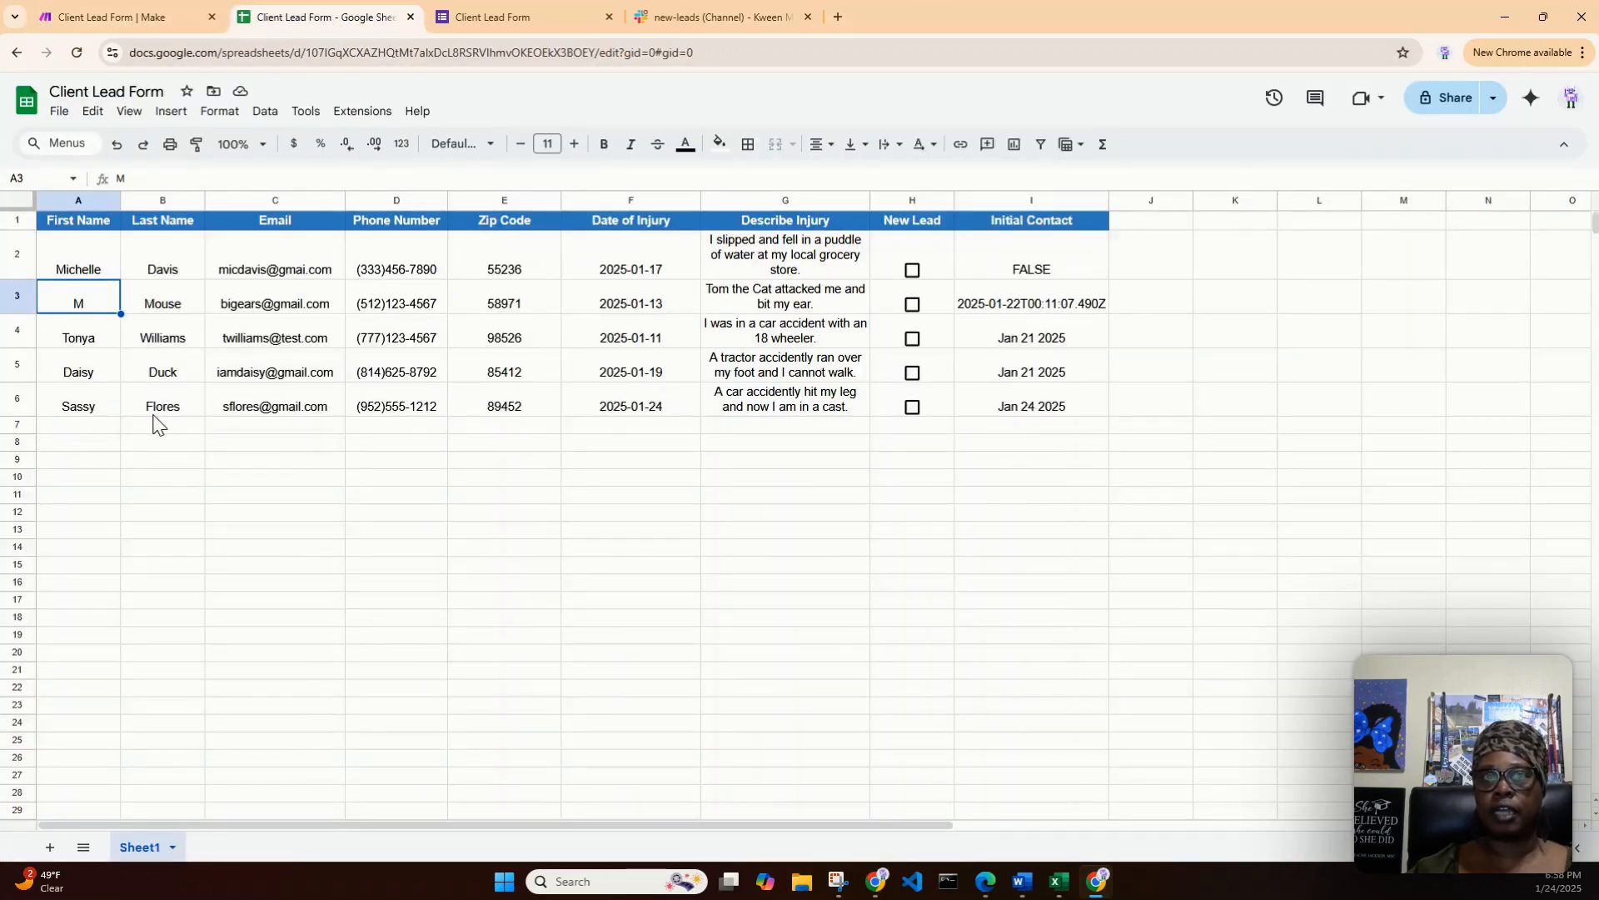
left_click(530, 13)
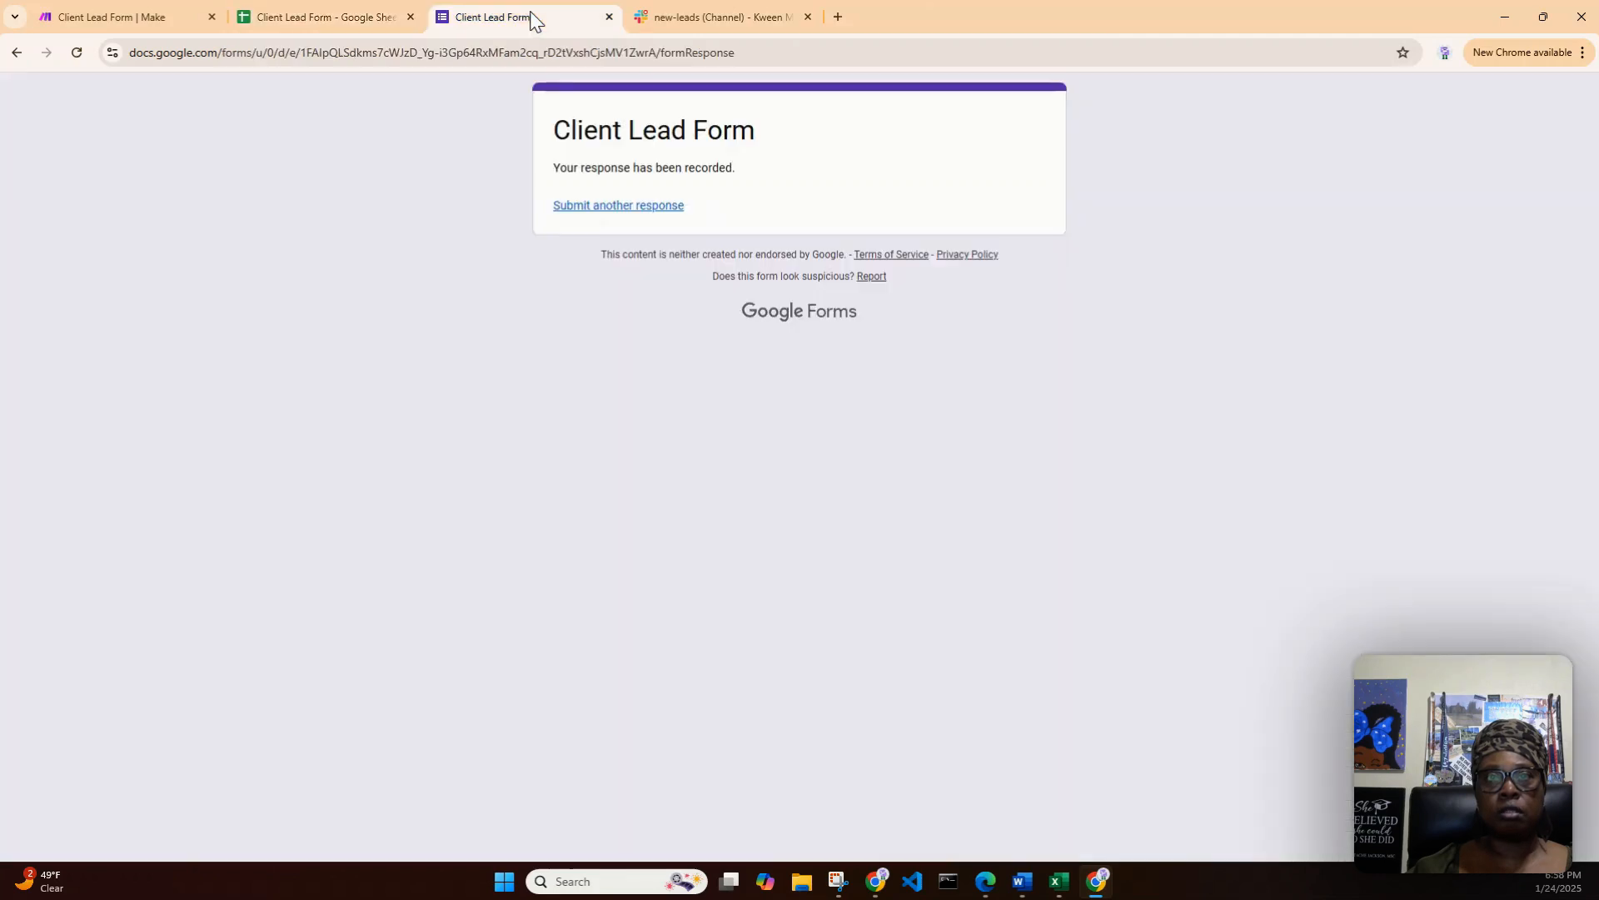
left_click(658, 20)
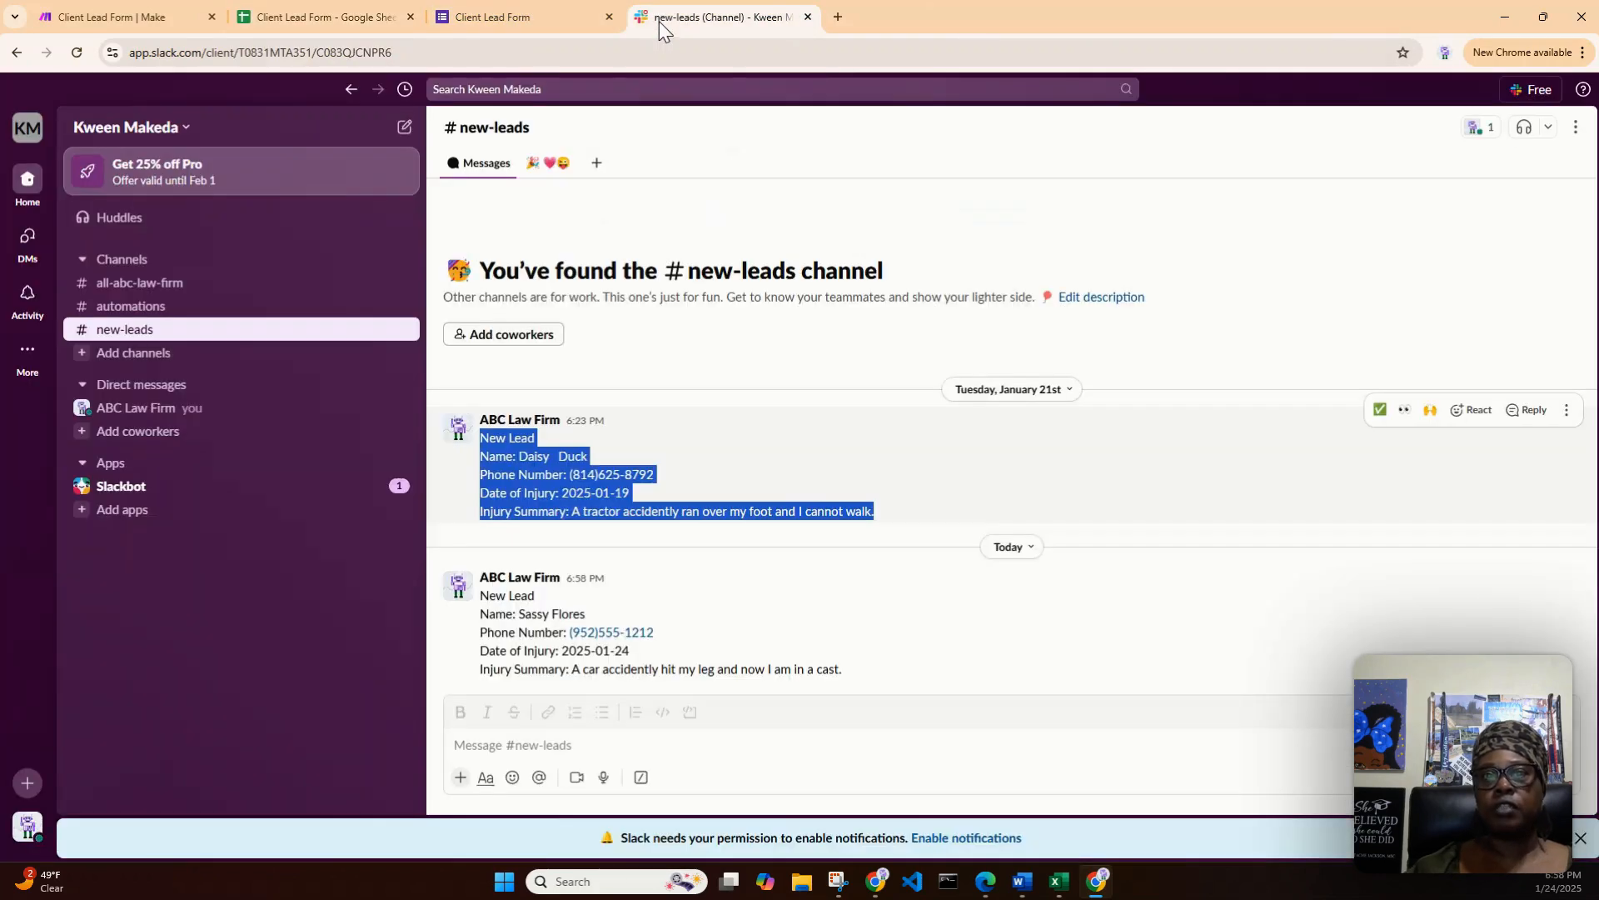